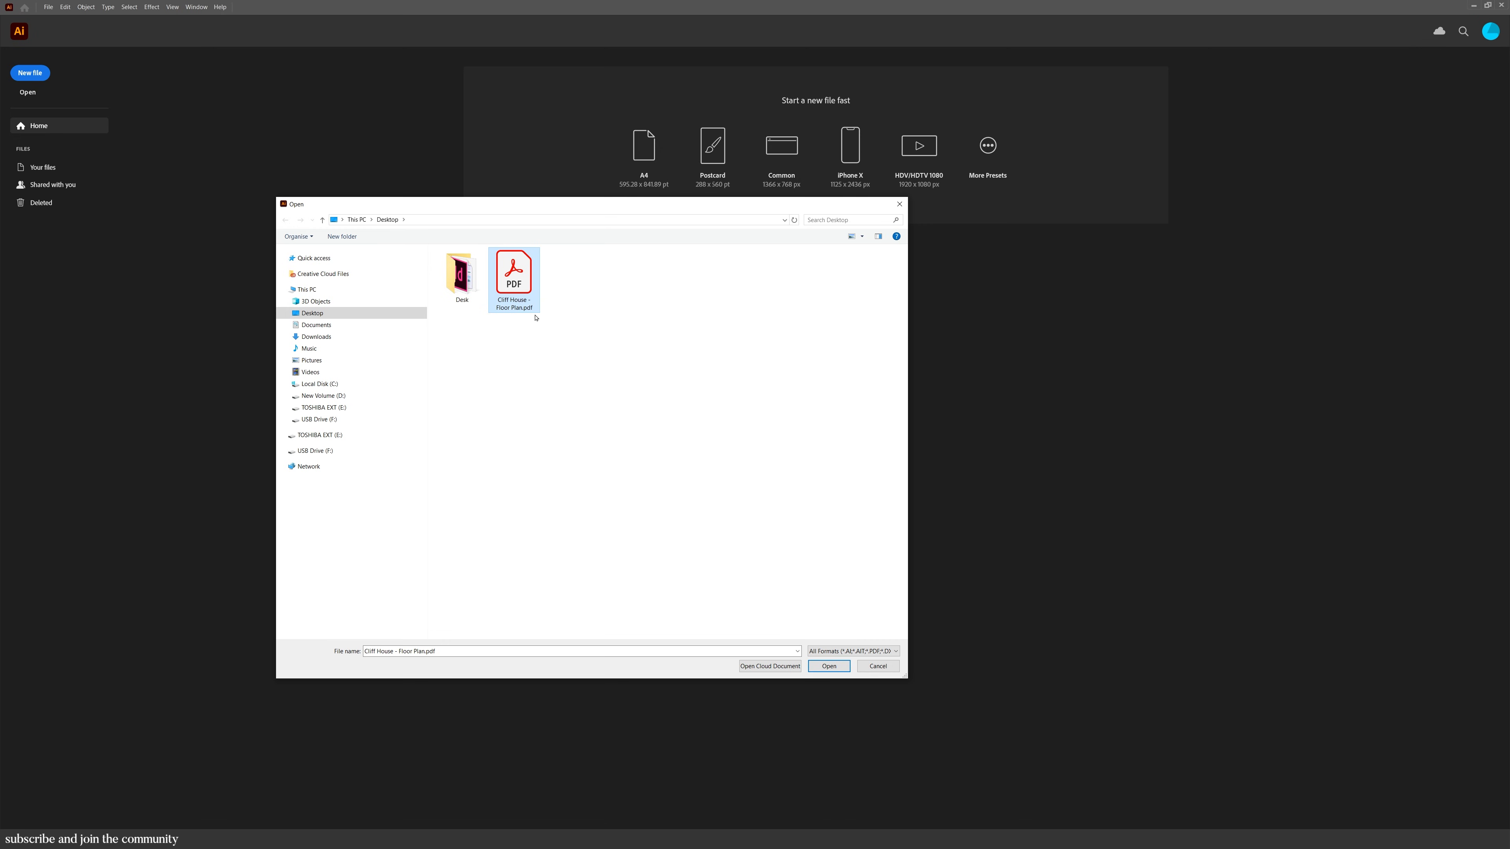
Open "Cliff House - Floor Plan.pdf" from the Desktop and change its artboard to portrait orientation
double_click(517, 282)
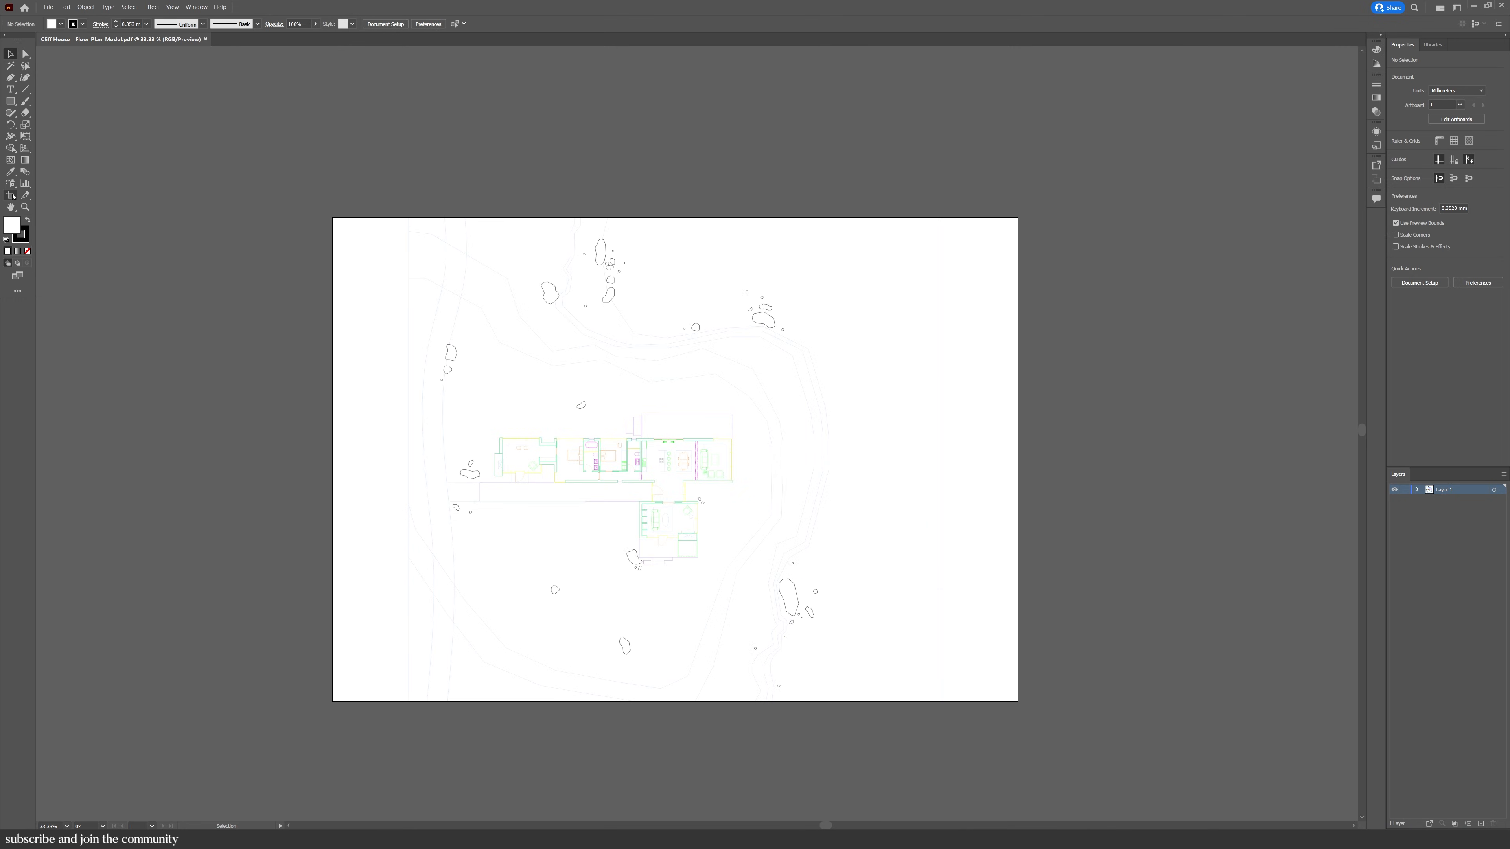
key(shift+o)
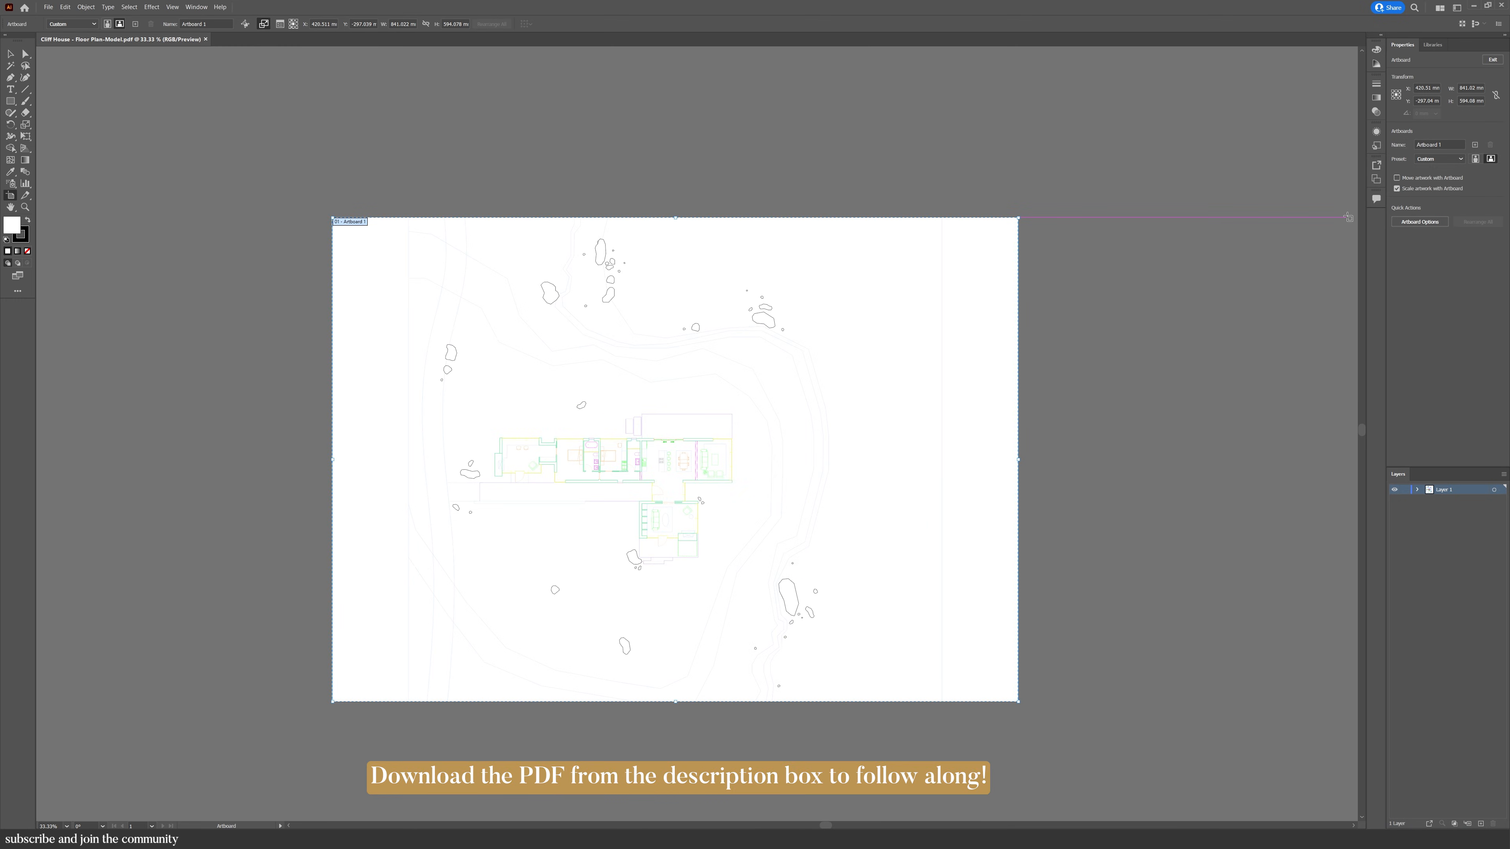
click(1475, 159)
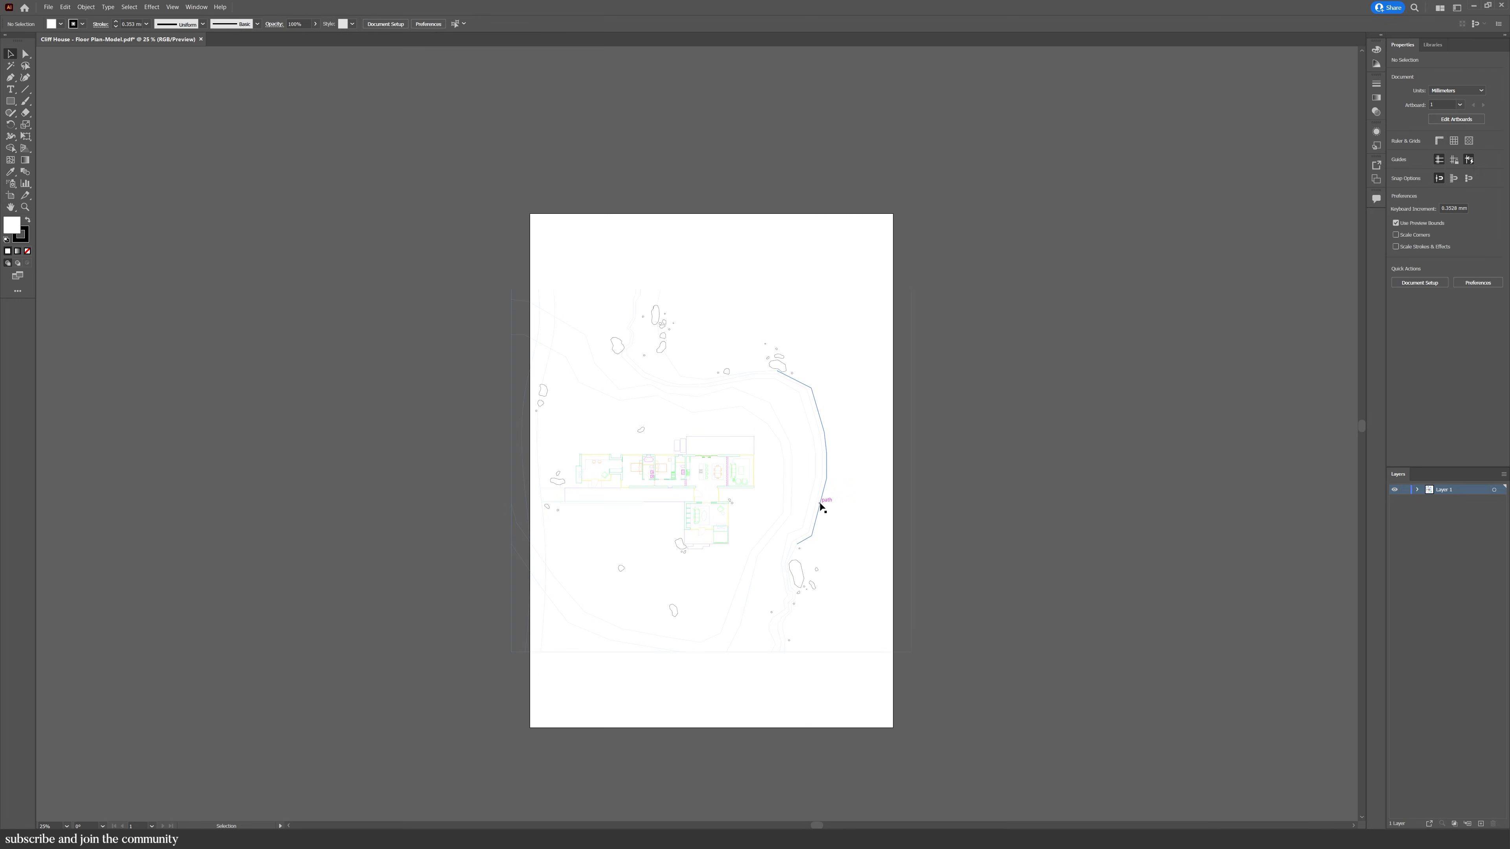
Rotate the whole floor plan clip group 90° counter-clockwise on the portrait artboard
click(821, 505)
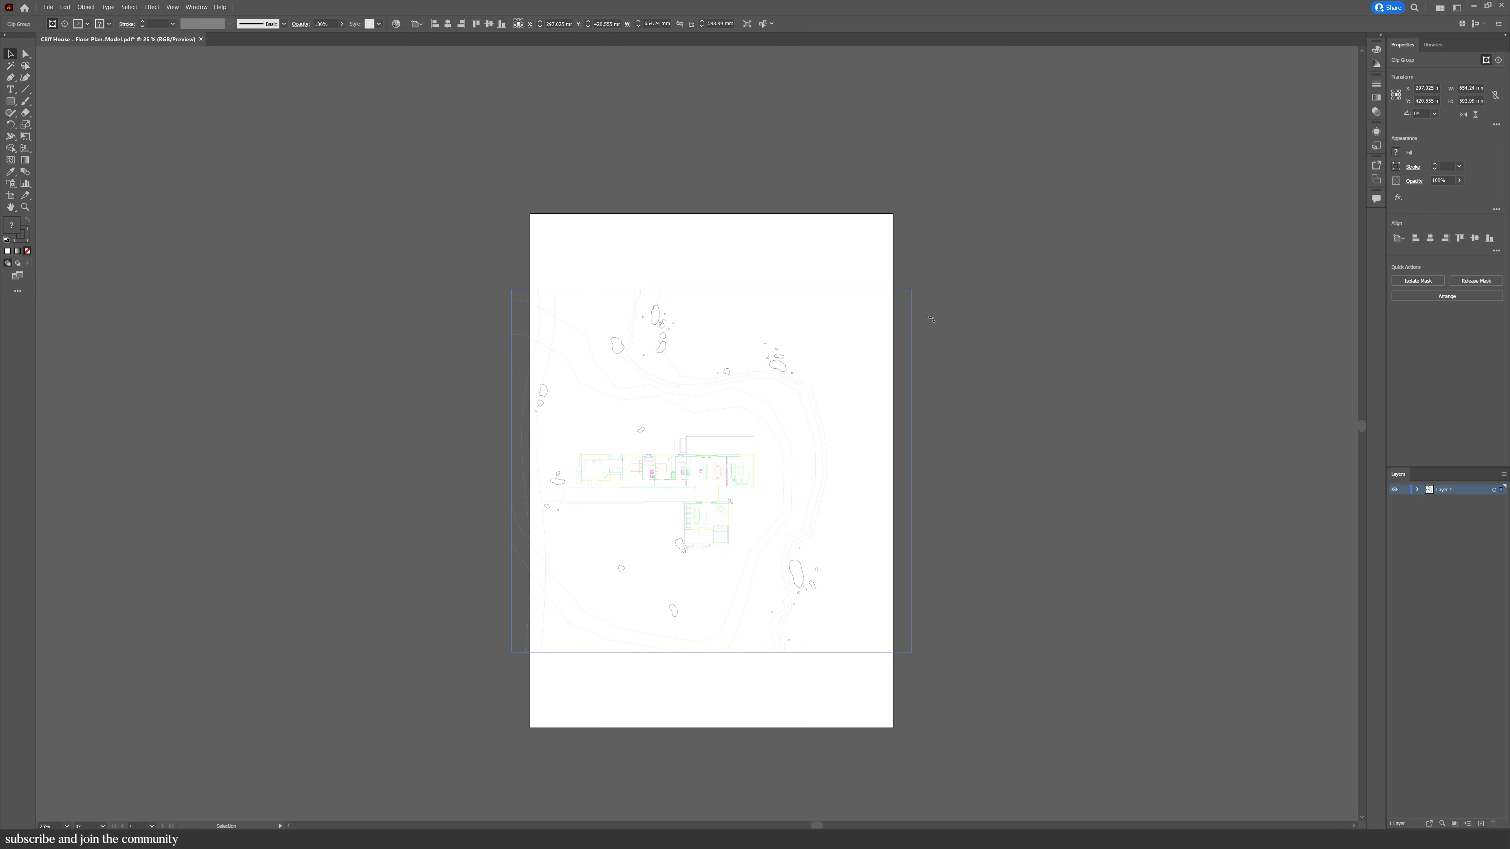
drag(931, 319, 589, 354)
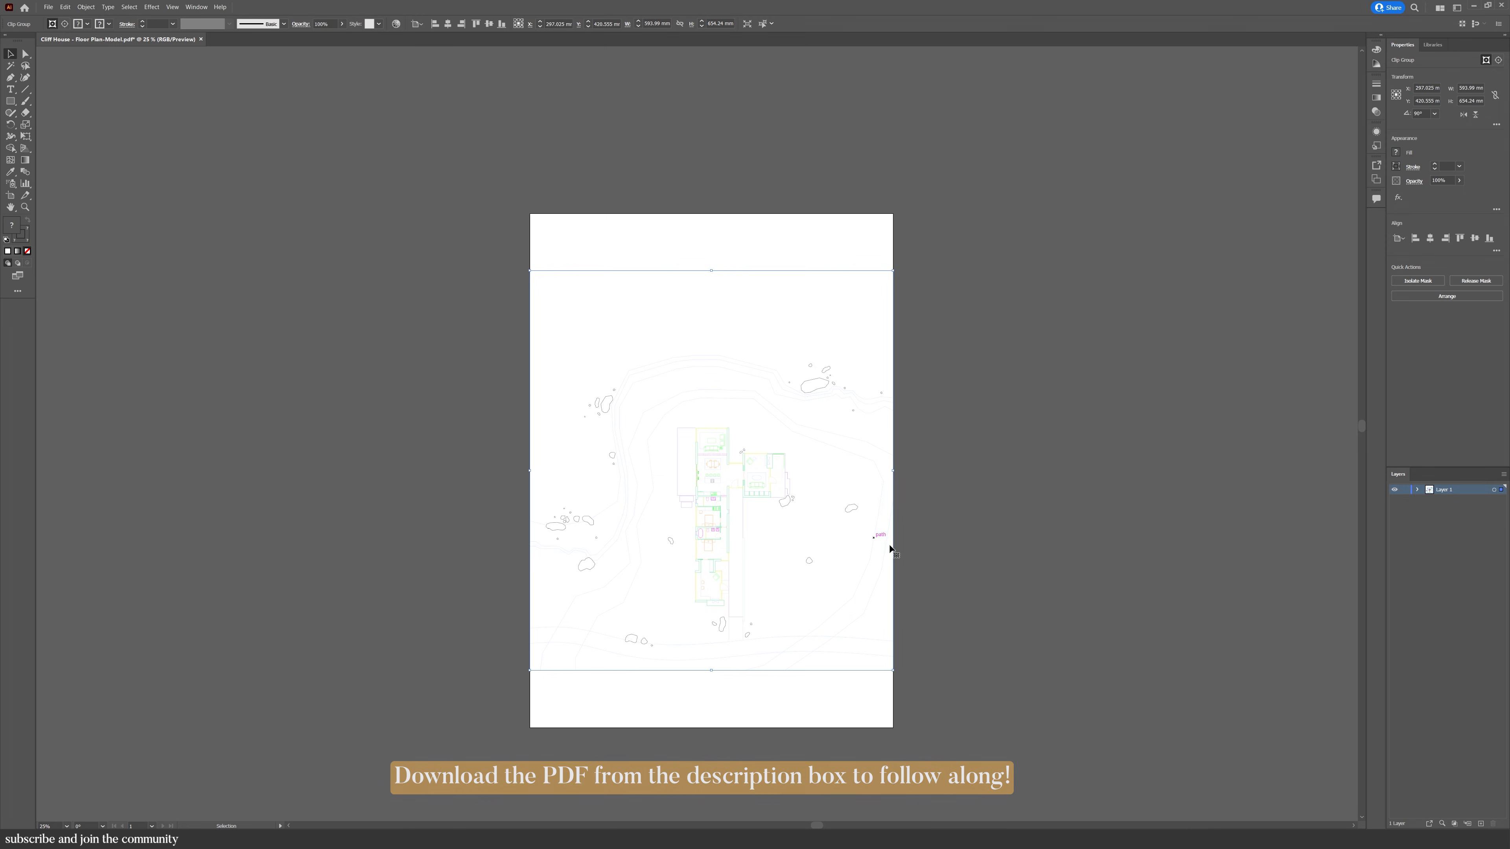
click(915, 557)
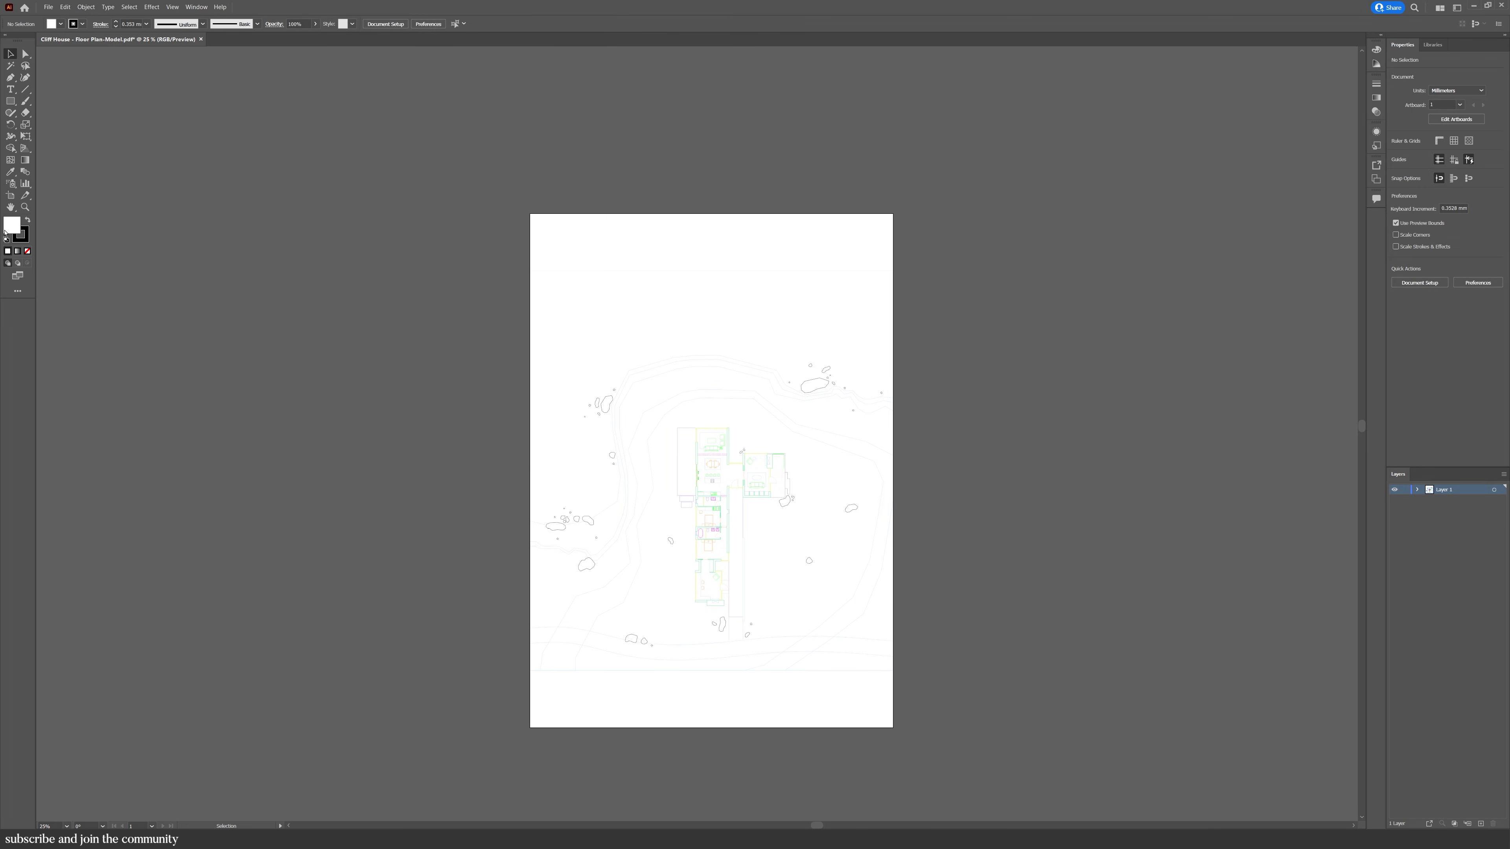
Turn off scaling artwork with the artboard and crop the artboard's bottom and top edges to the drawing's boundary lines
click(10, 195)
scroll(713, 728, up, 1)
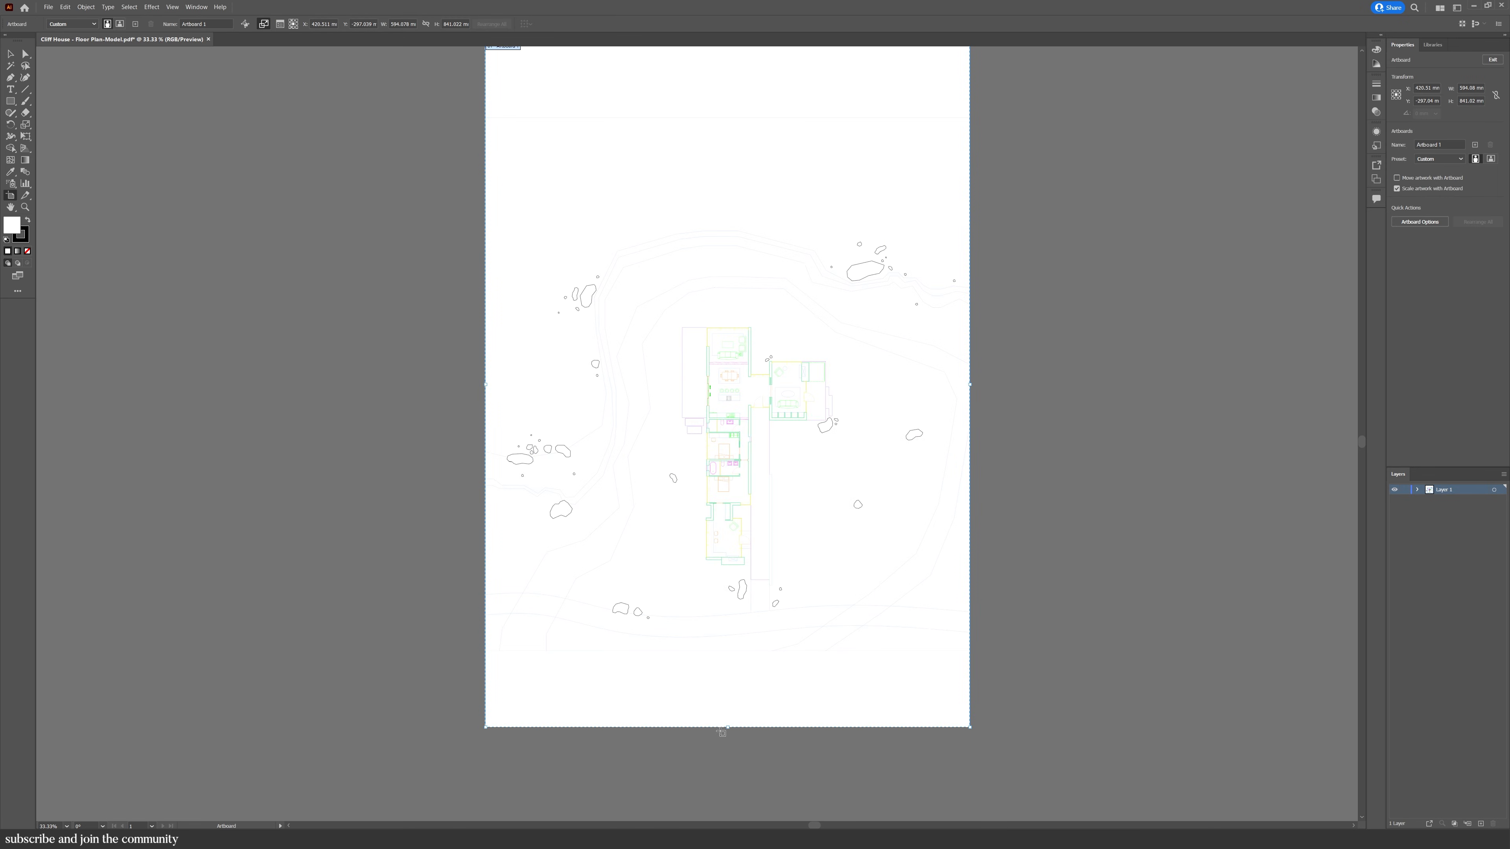
drag(727, 729, 746, 690)
key(ctrl+z)
click(1397, 188)
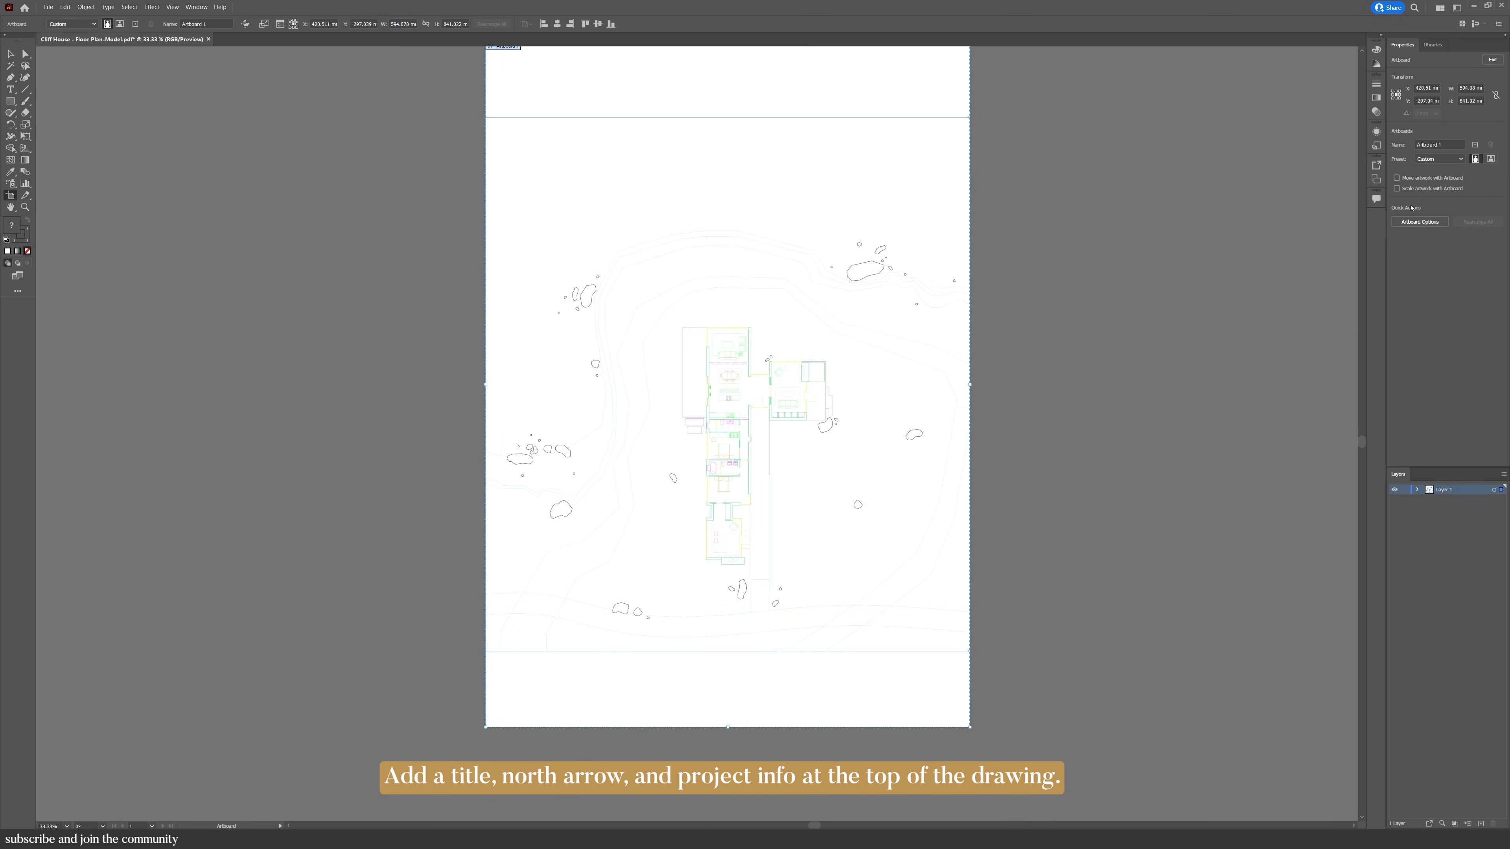
drag(730, 726, 767, 651)
drag(804, 359, 796, 546)
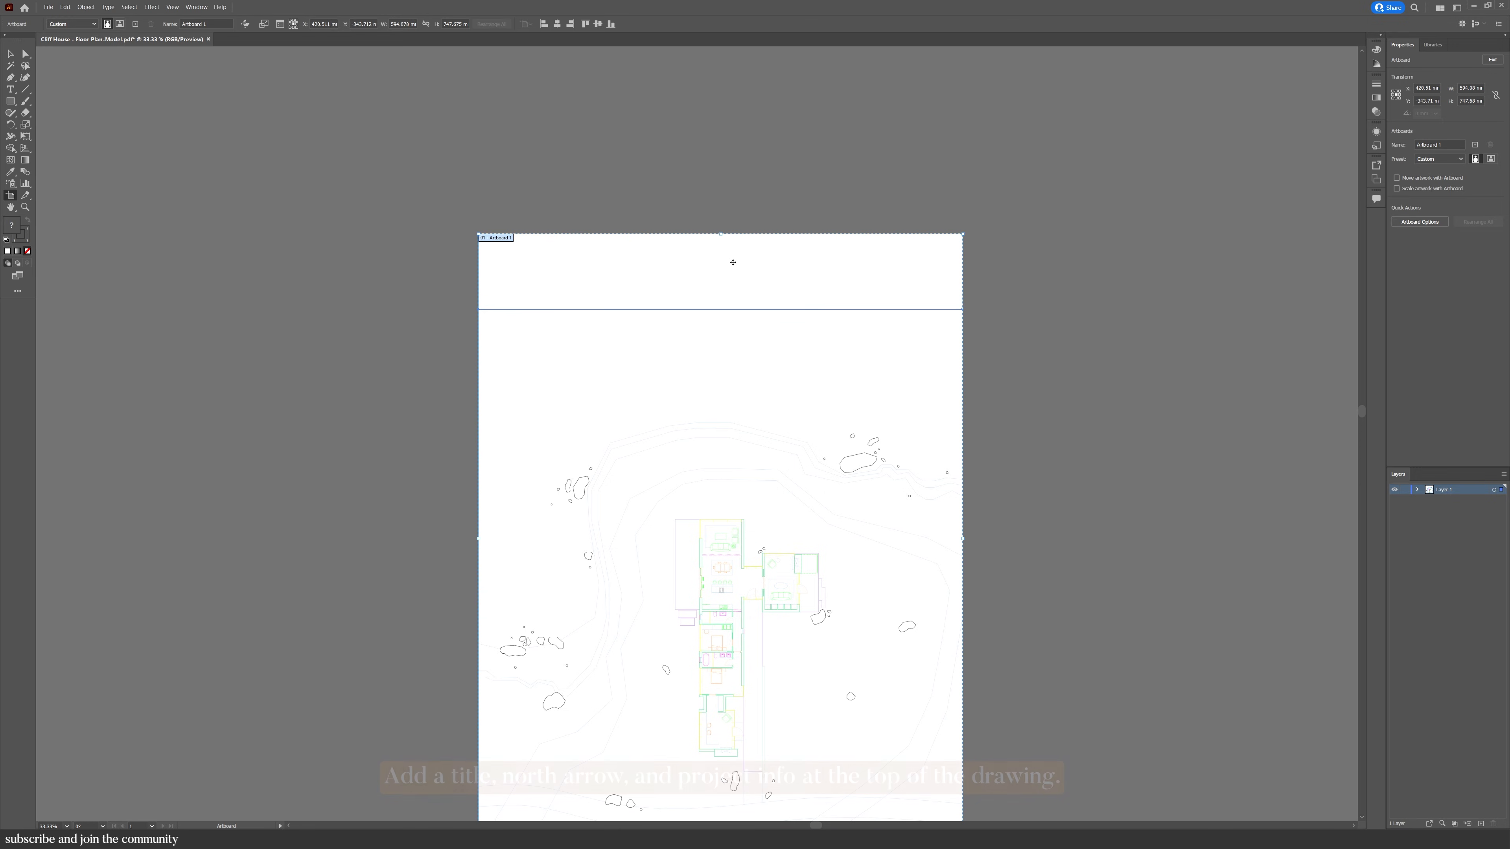
drag(715, 233, 713, 309)
key(a)
scroll(741, 304, down, 1)
scroll(772, 333, down, 2)
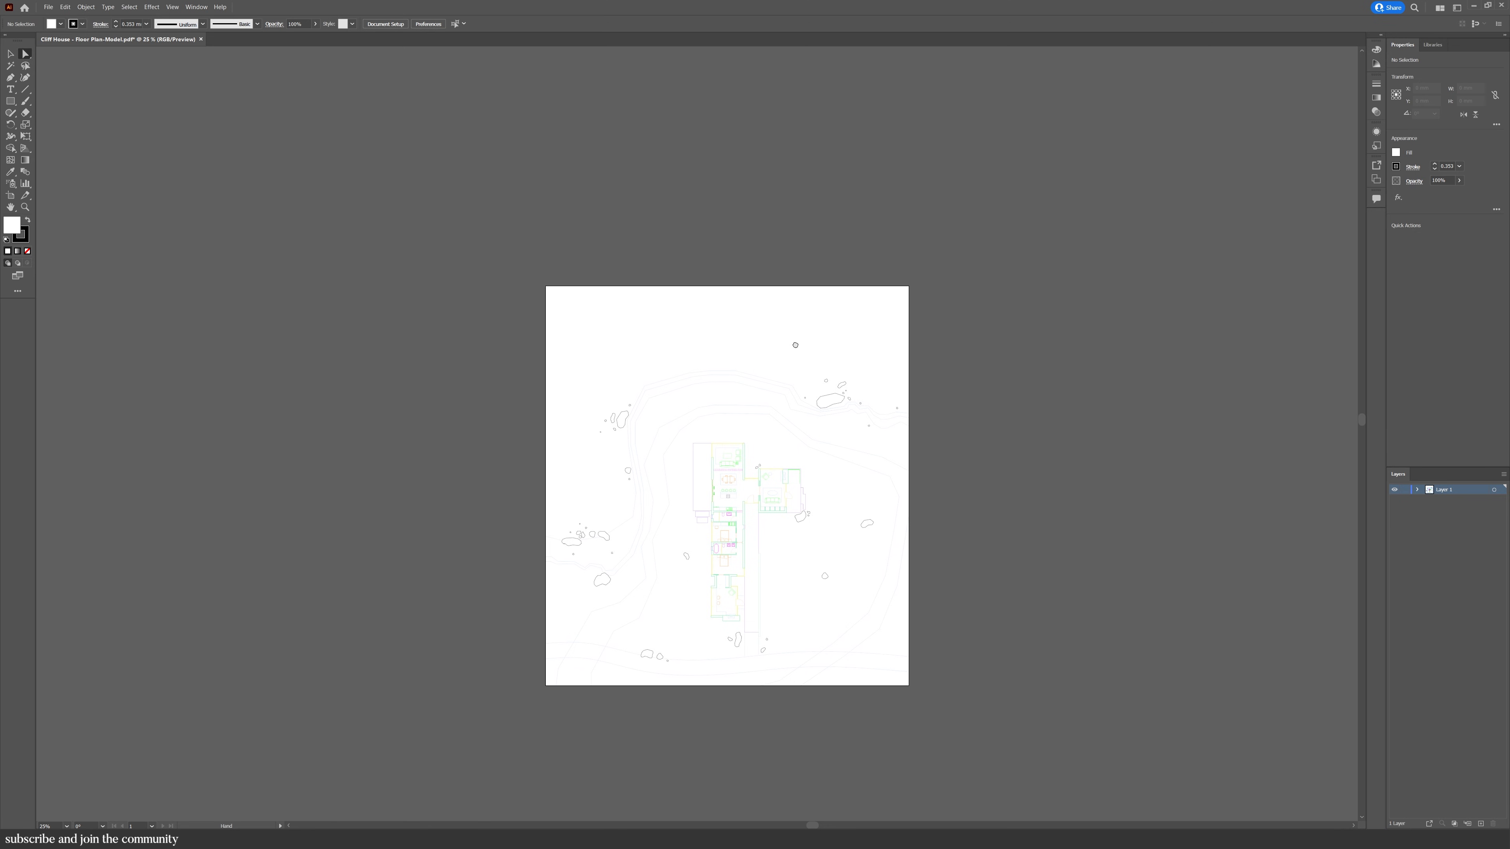
Select all green cut-wall lines of the floor plan by matching the appearance of one wall path
scroll(755, 505, up, 2)
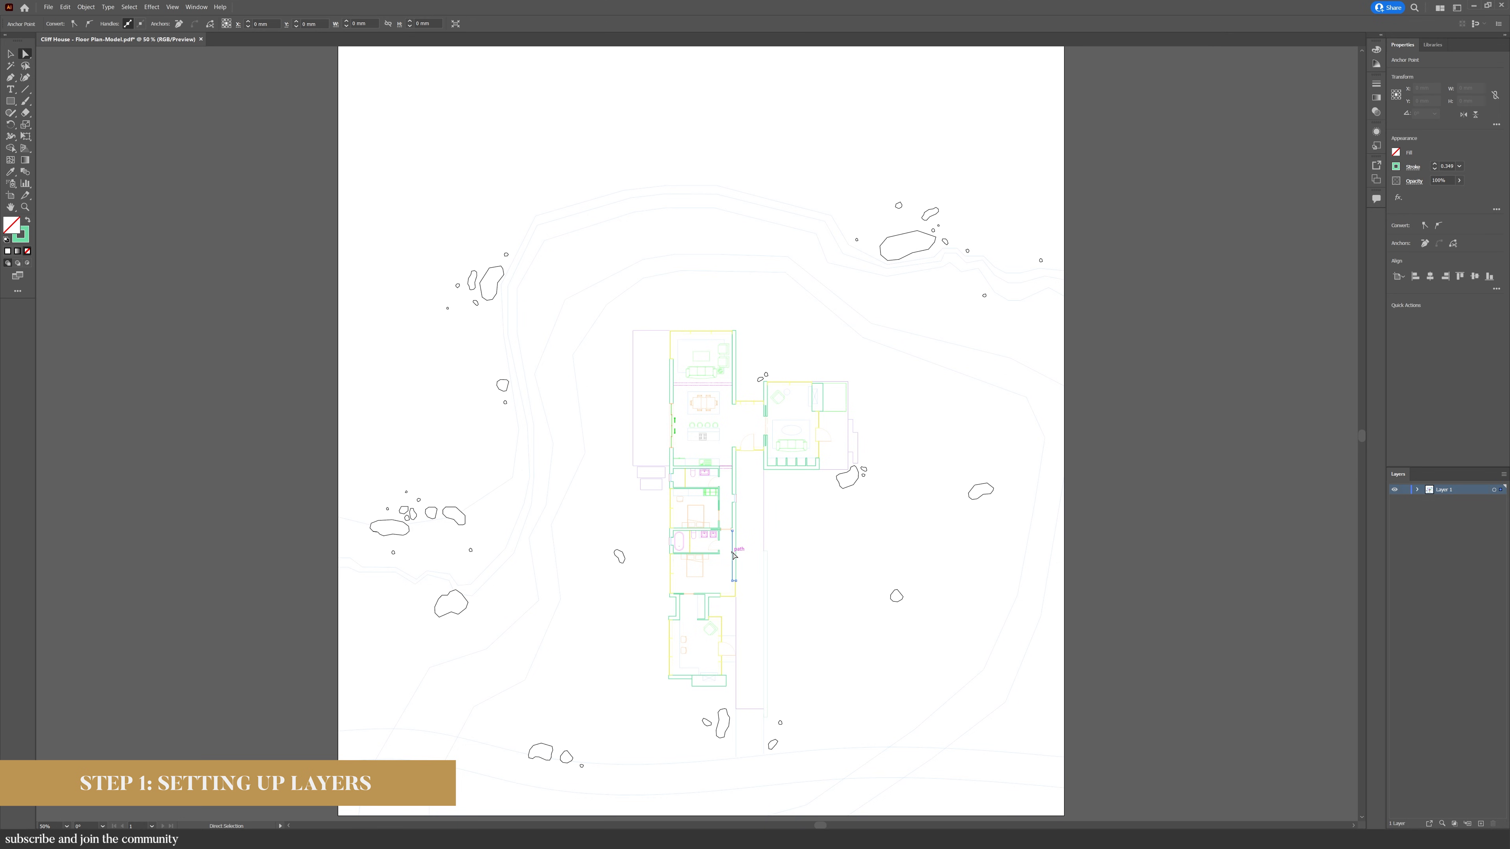
click(735, 558)
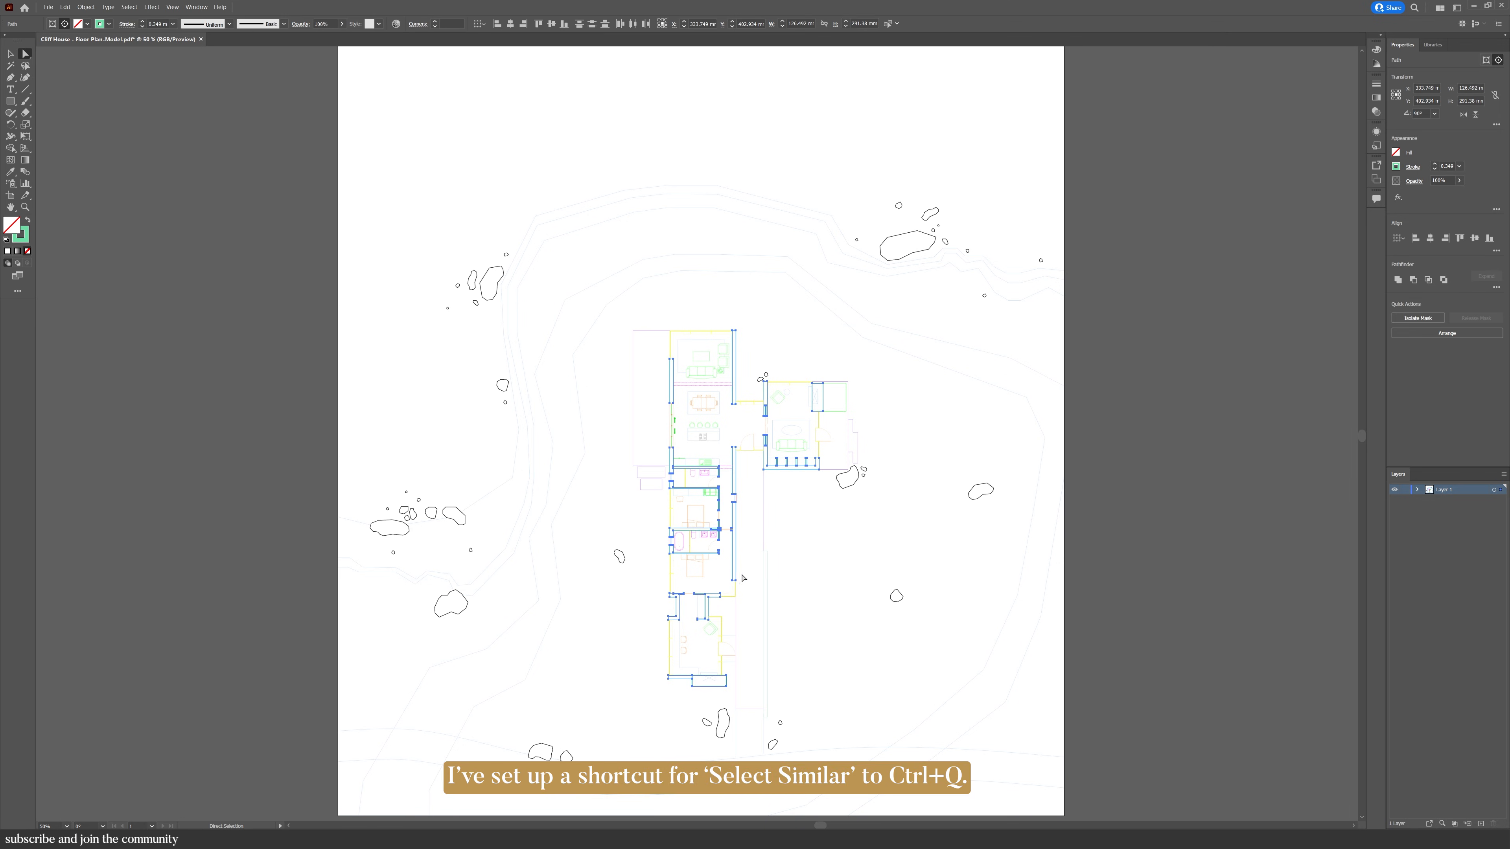
click(776, 581)
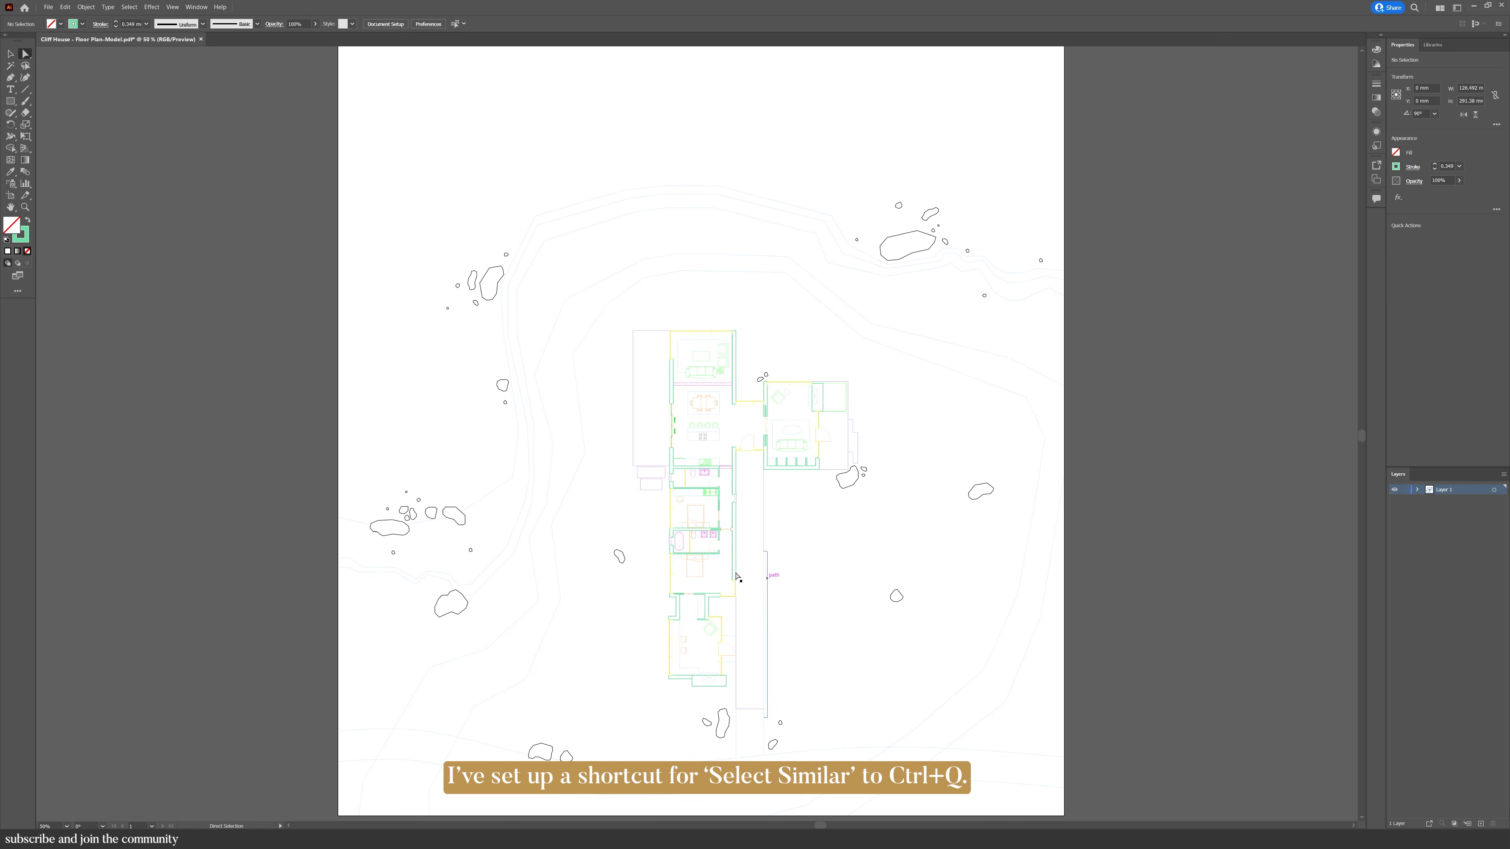
click(731, 570)
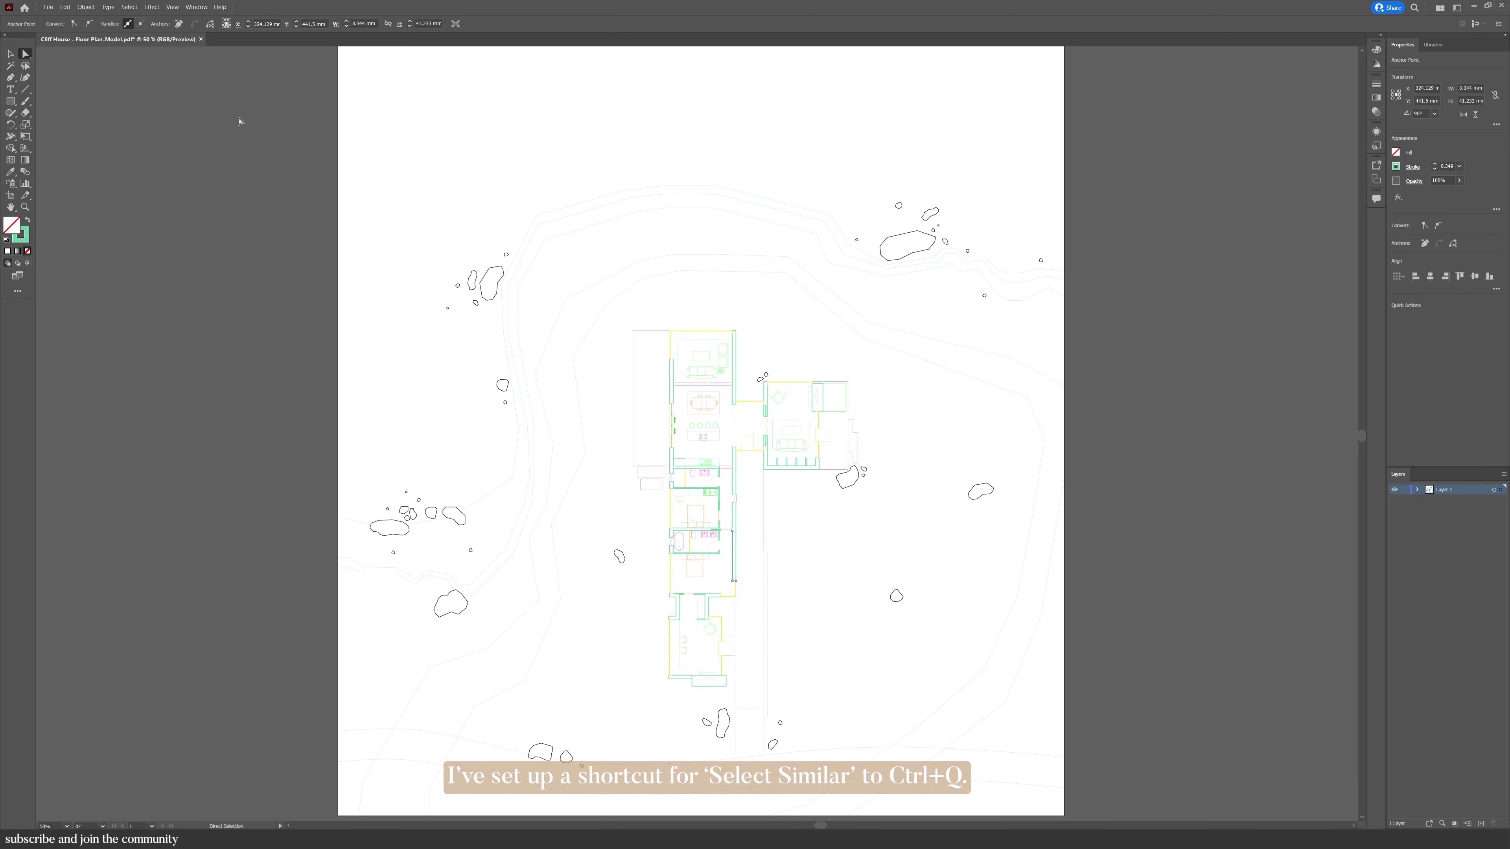
click(129, 6)
mouse_move(186, 88)
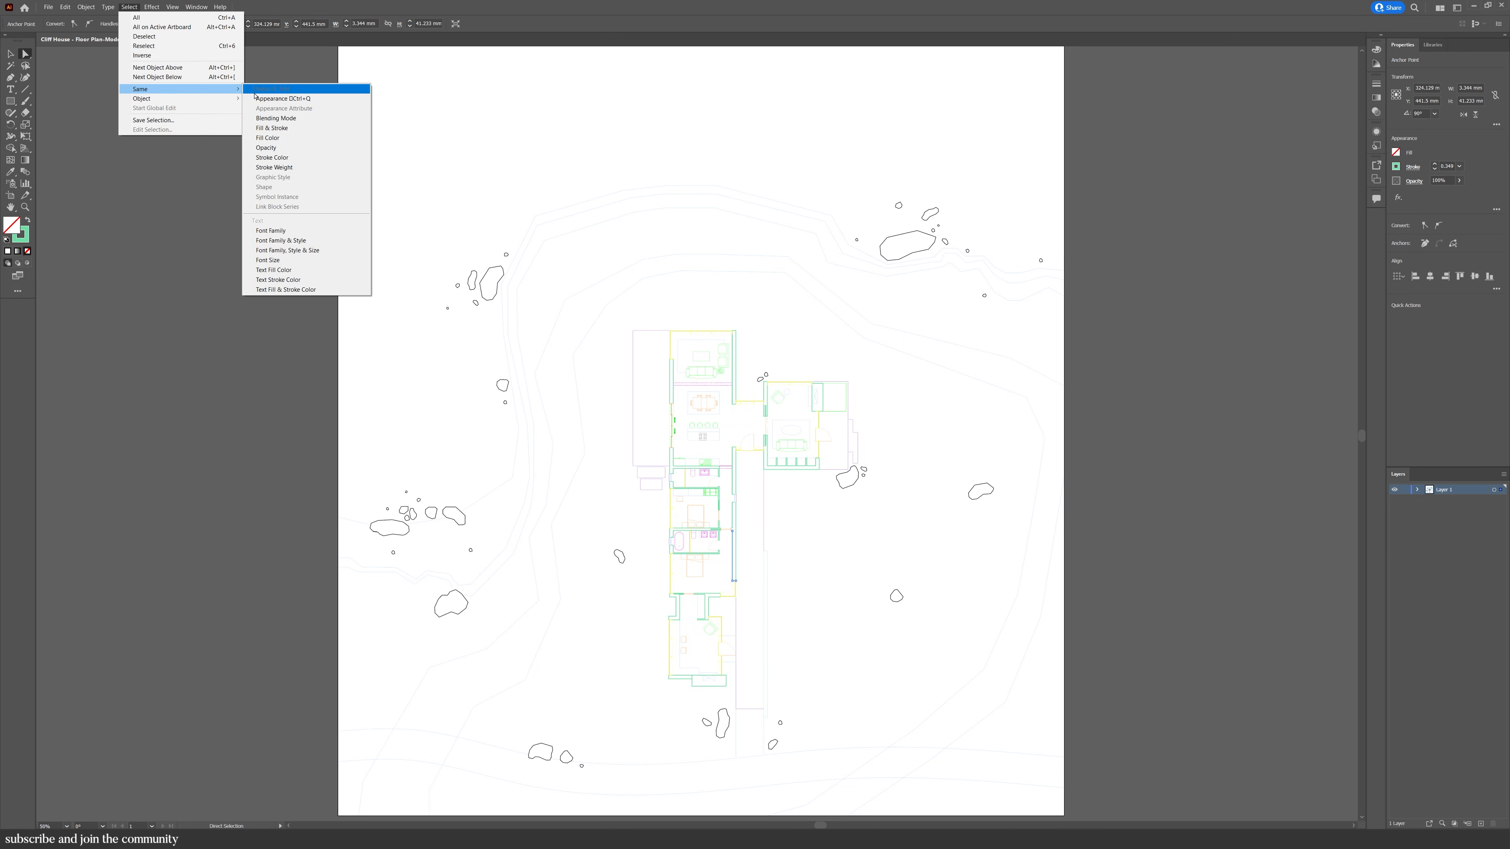
click(286, 93)
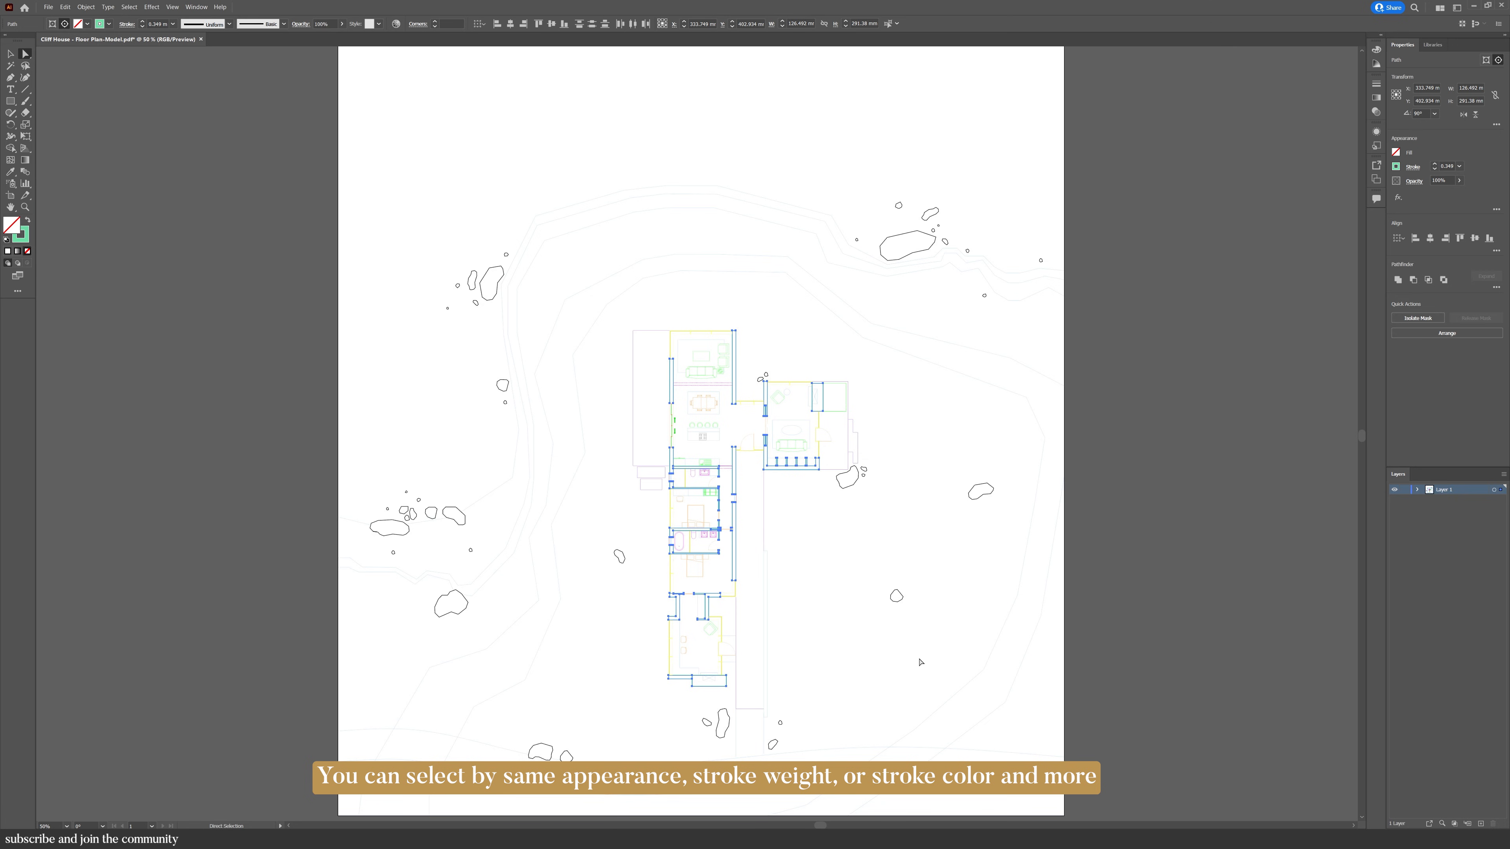
Move the selected wall lines onto a new layer named "Cut Walls" and hide that layer
click(1479, 824)
double_click(1441, 490)
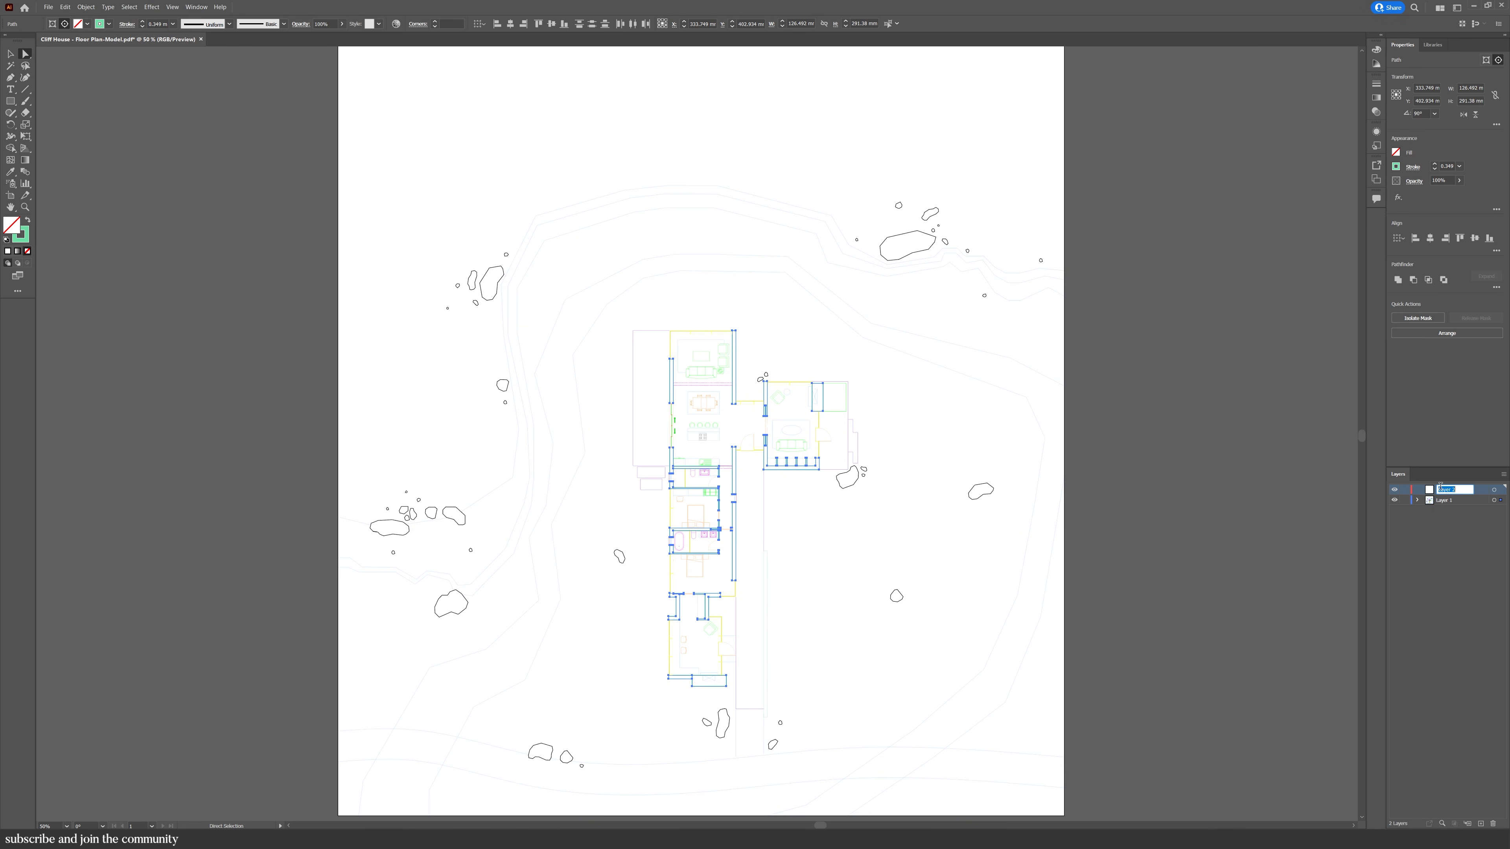
text(Cut Walls)
key(Return)
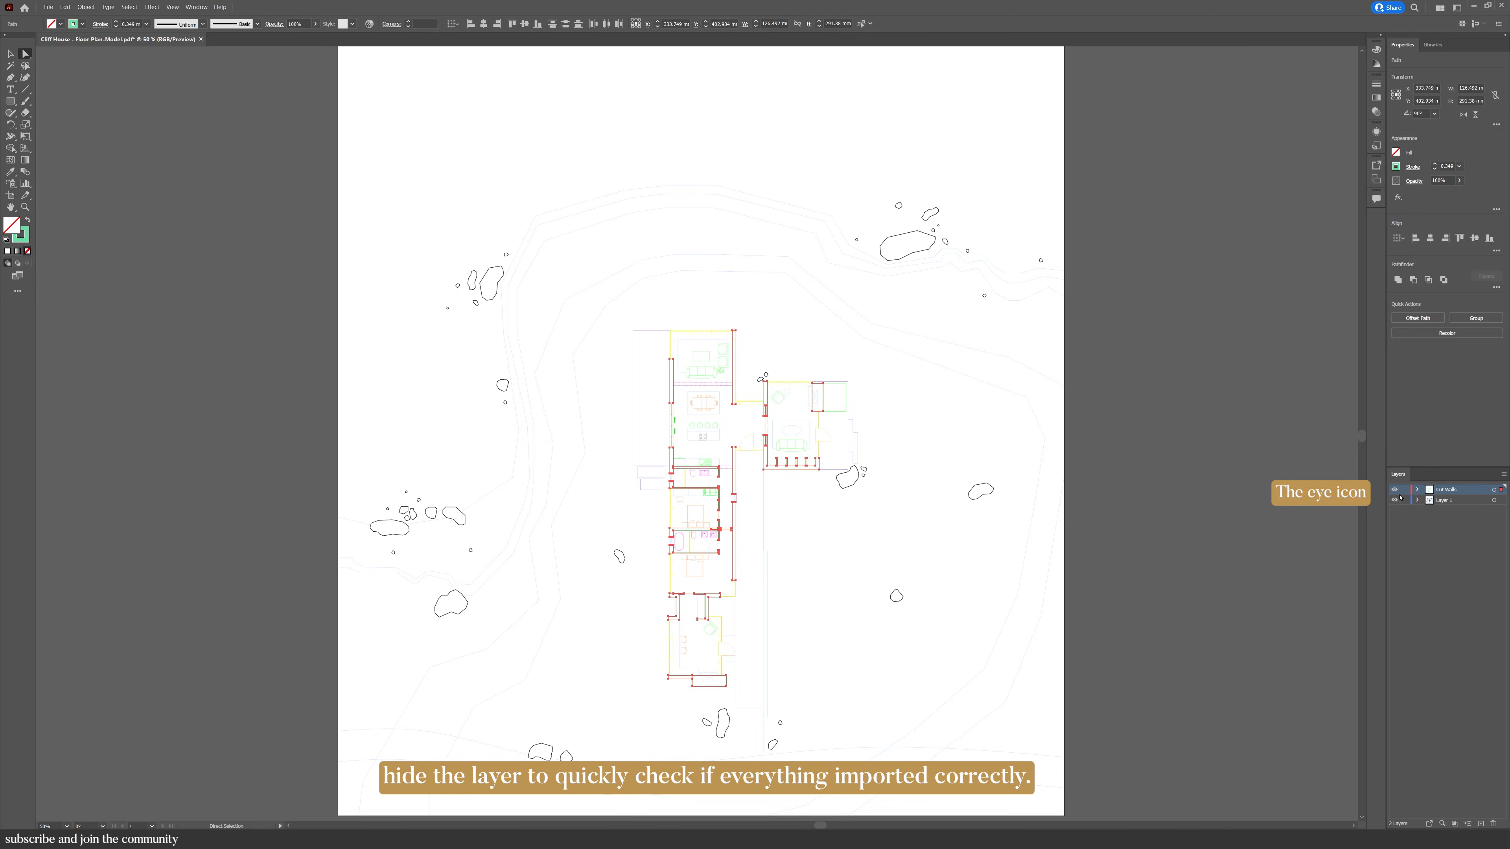
click(1111, 482)
Select all black rock outlines by appearance, move them onto a new layer named "Rocks" and hide it
click(850, 475)
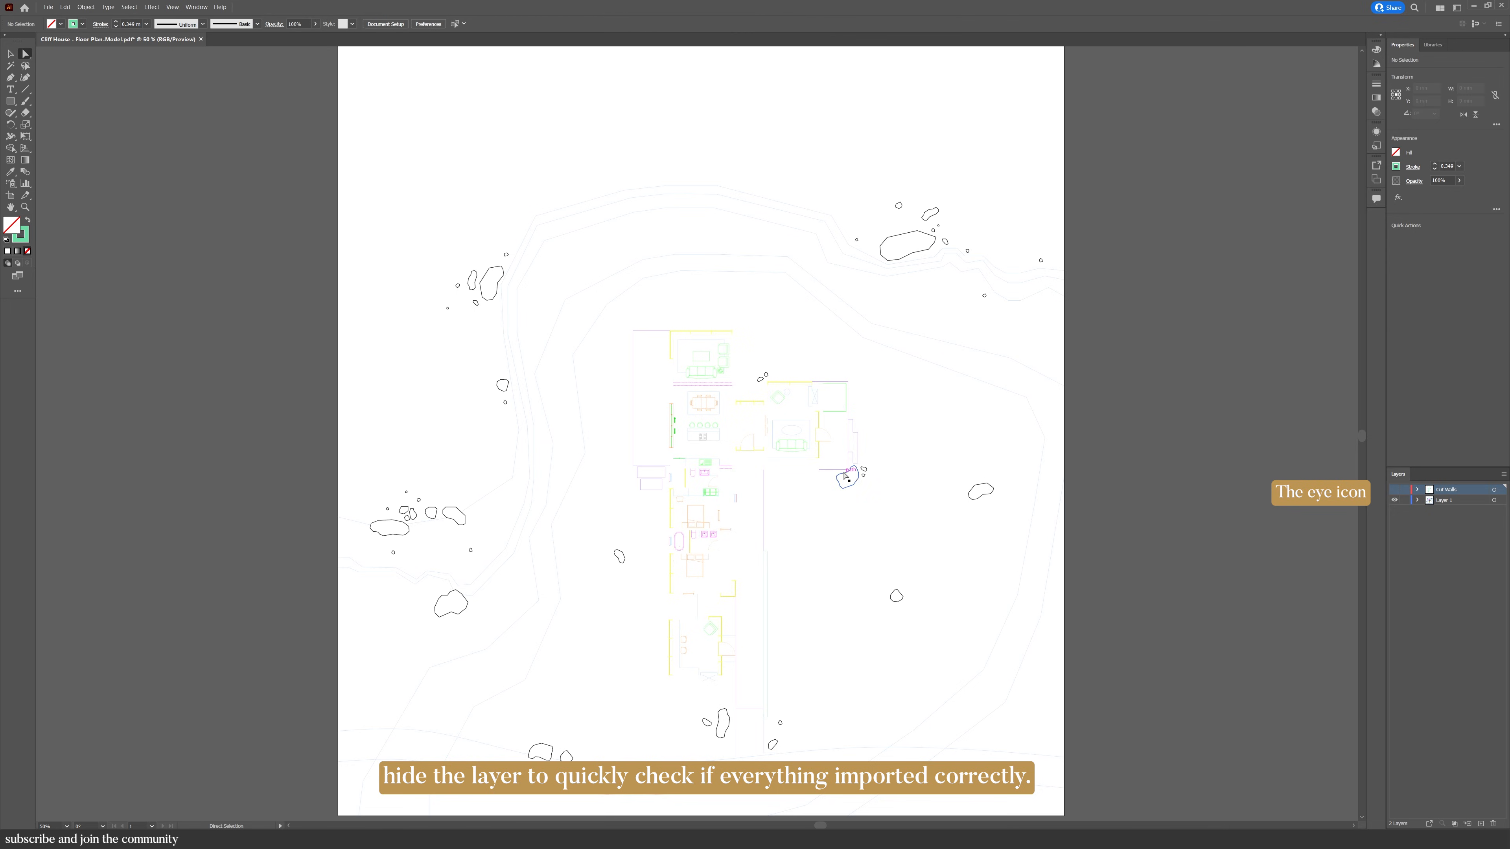
click(1481, 824)
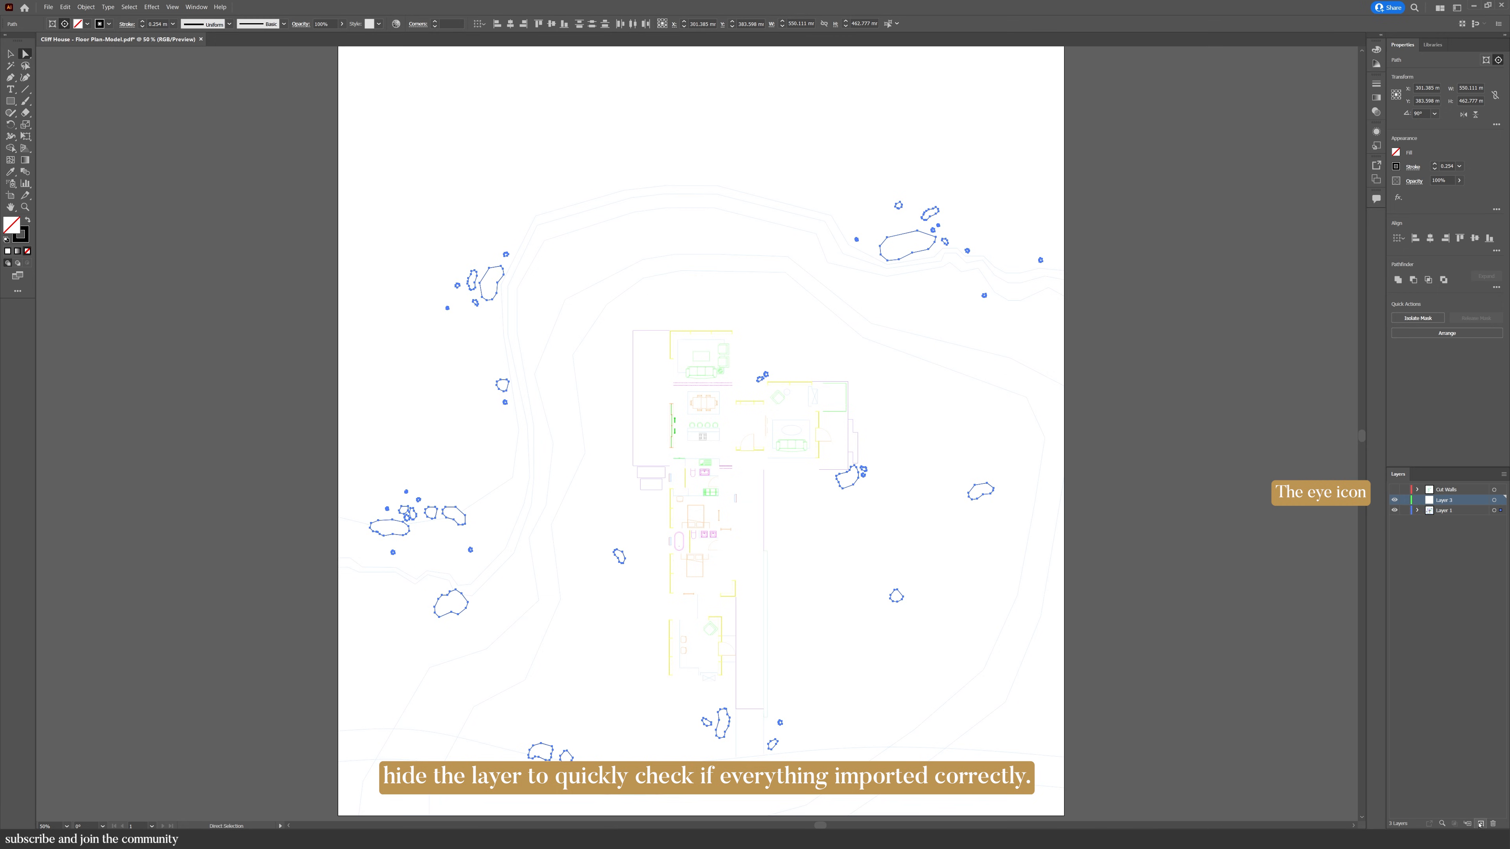
drag(1500, 510, 1500, 500)
double_click(1443, 500)
text(Rocks)
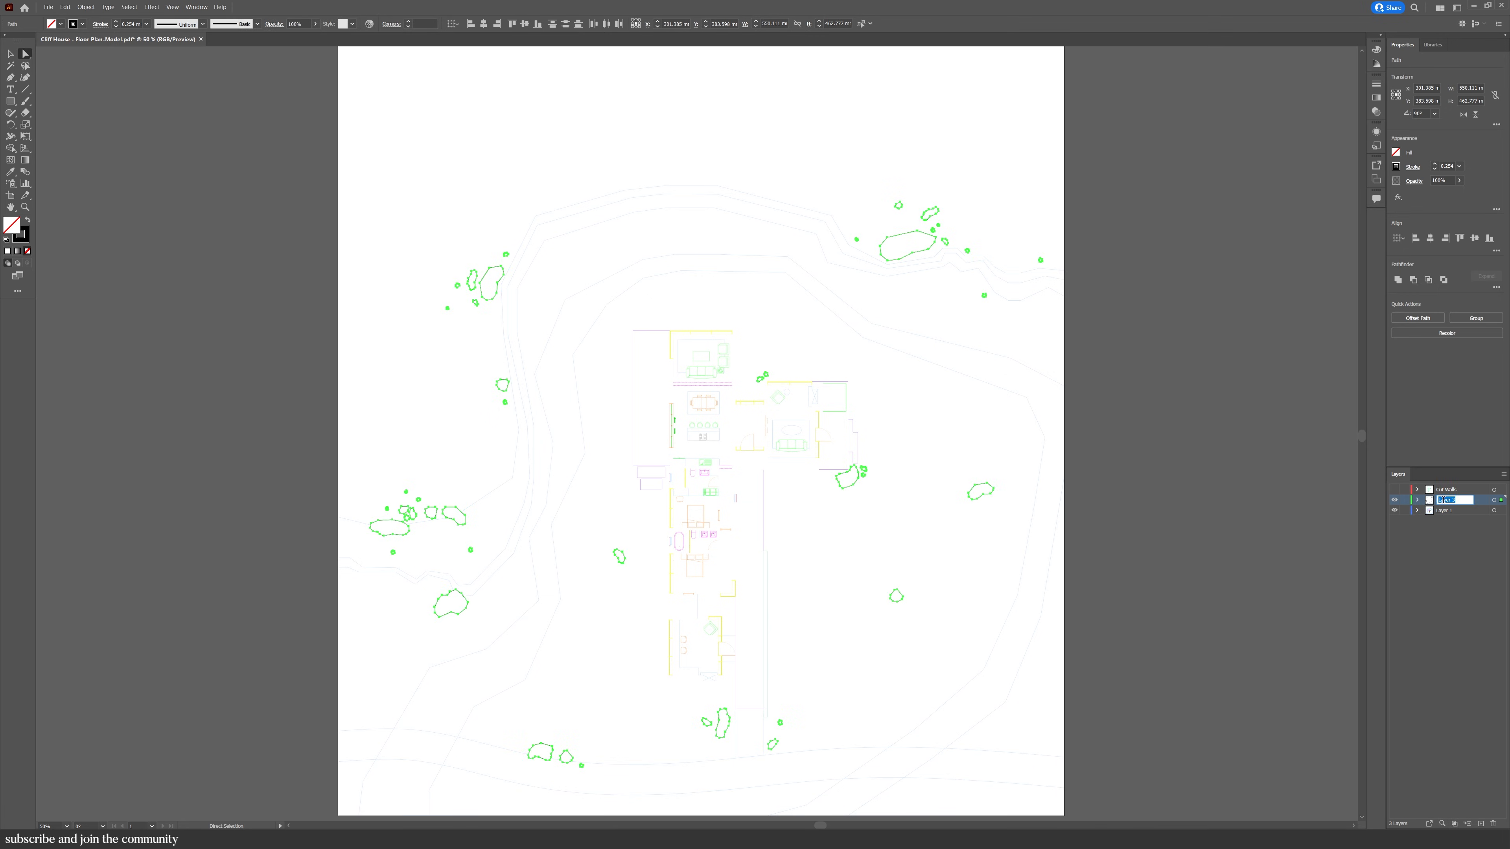
key(Return)
click(1394, 500)
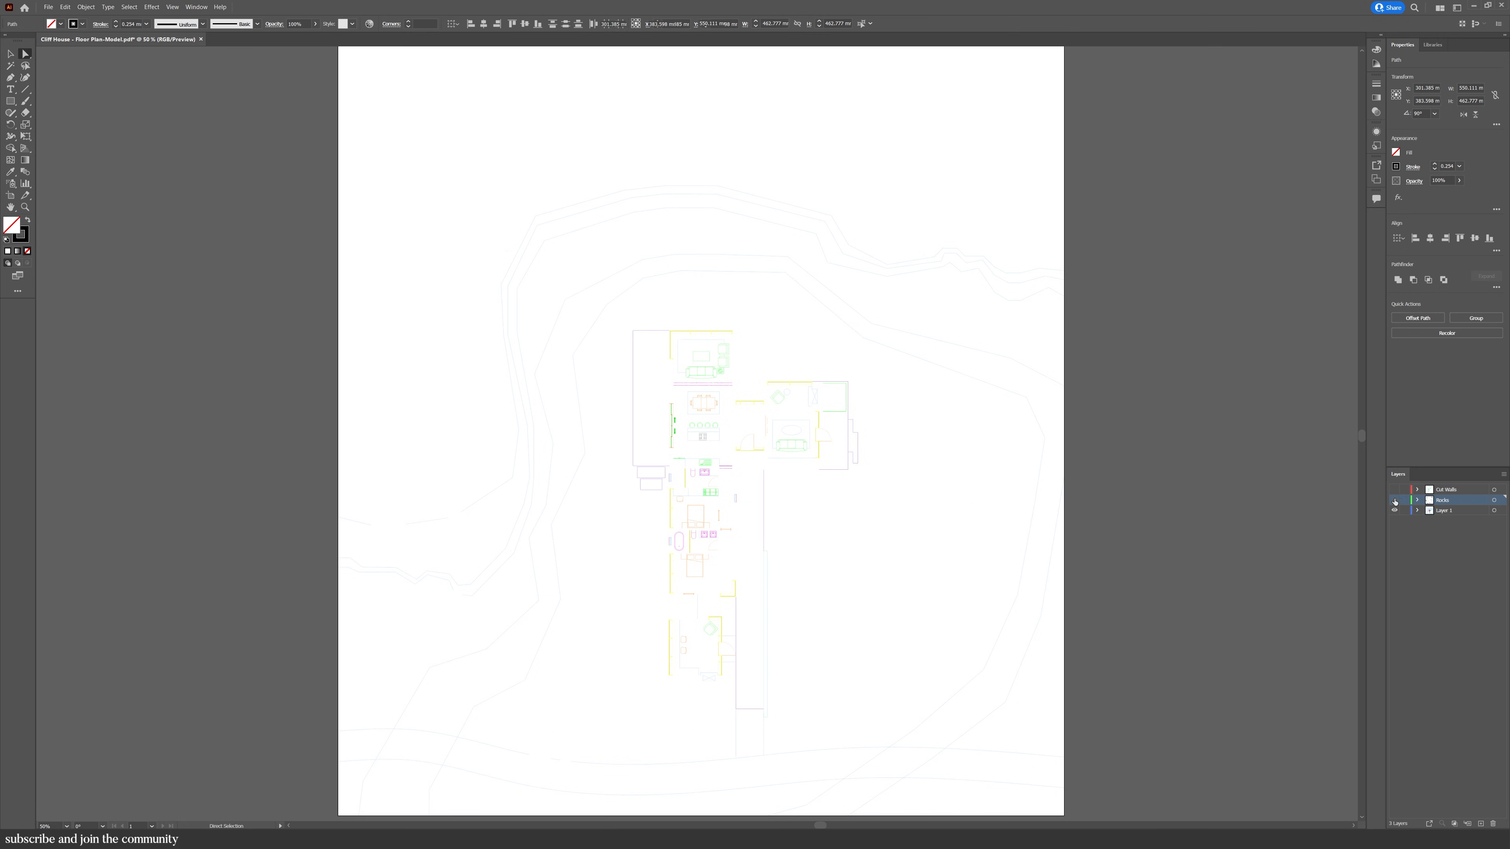
Select all light blue contour and site lines by appearance, move them onto a new layer named "Context" and hide it
click(994, 388)
key(ctrl+a)
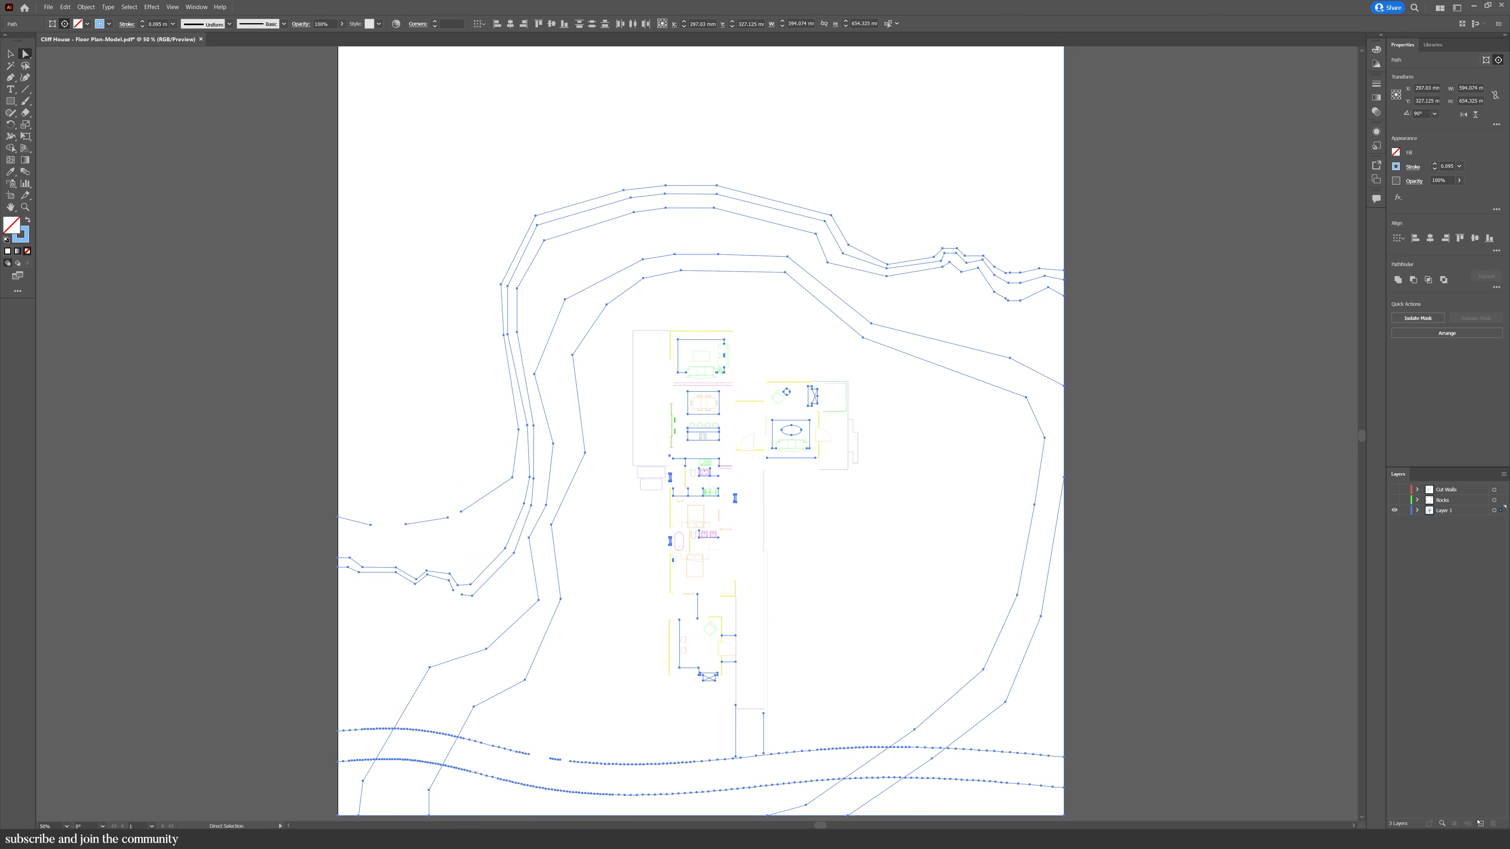
click(1479, 823)
drag(1500, 520, 1500, 510)
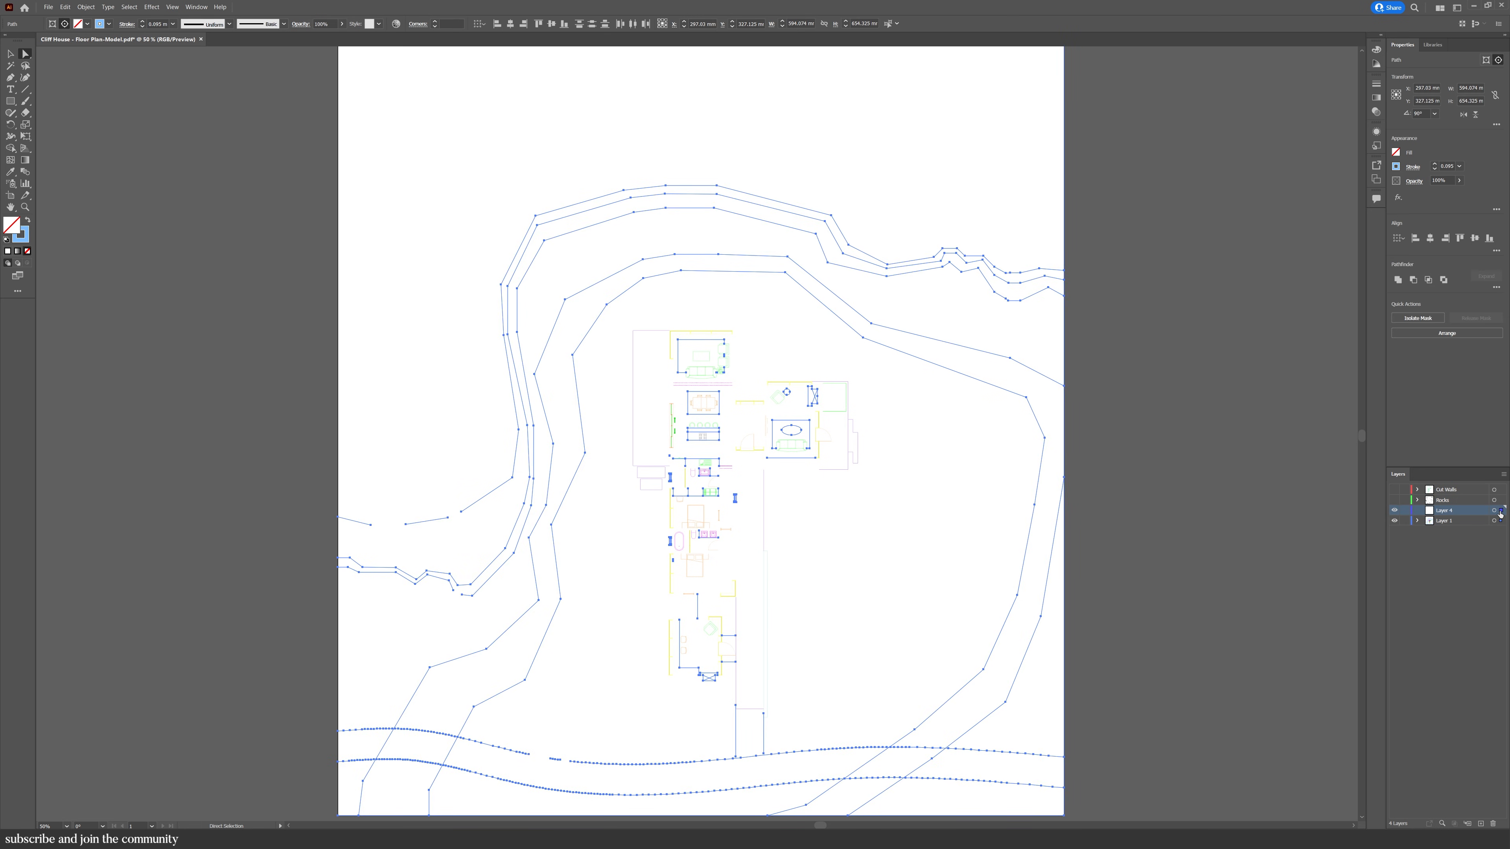
double_click(1445, 510)
text(Context)
key(Return)
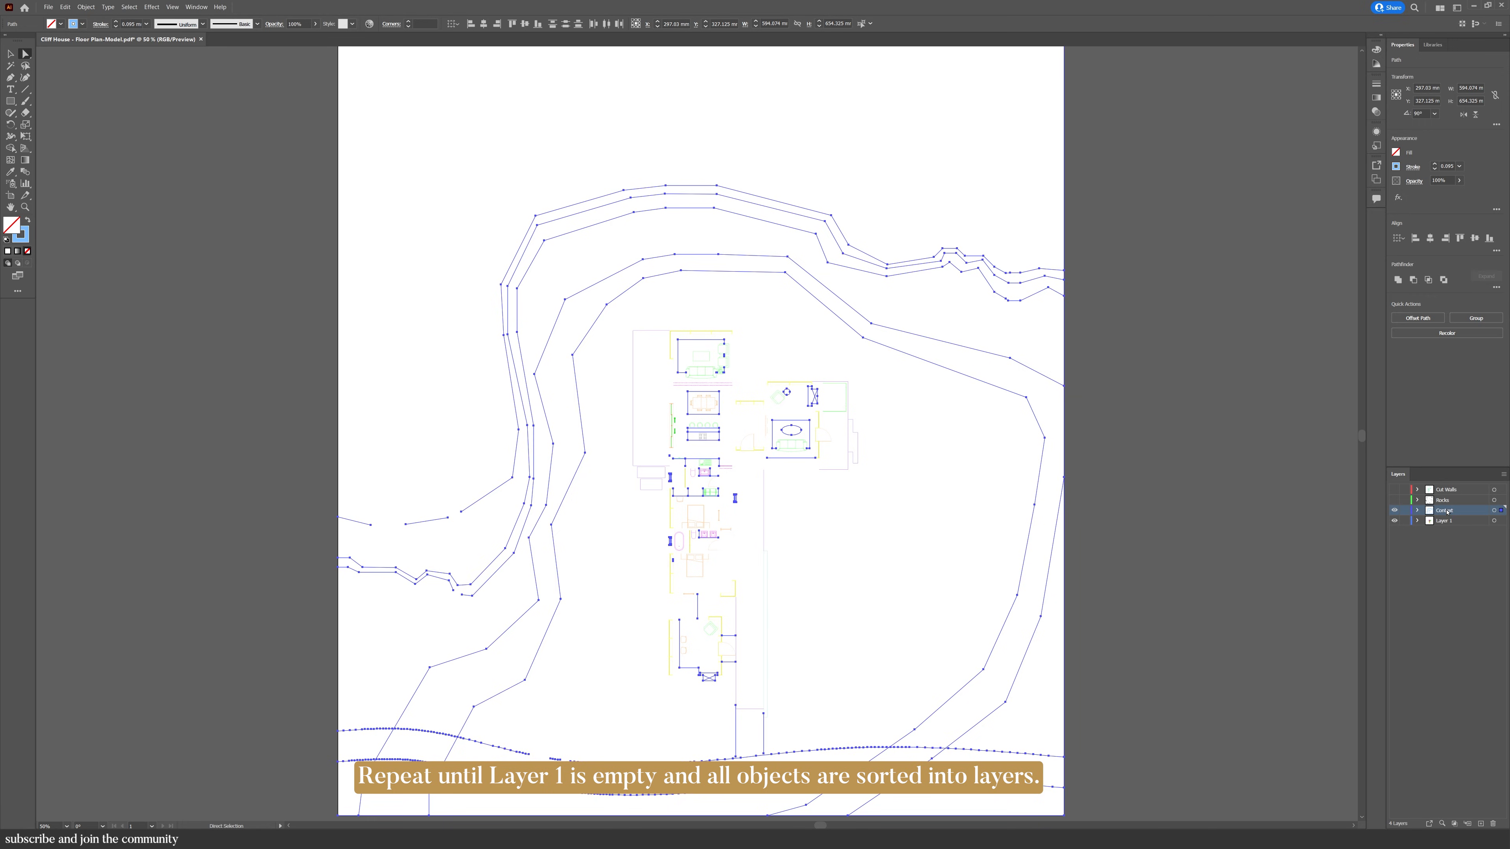
click(1394, 510)
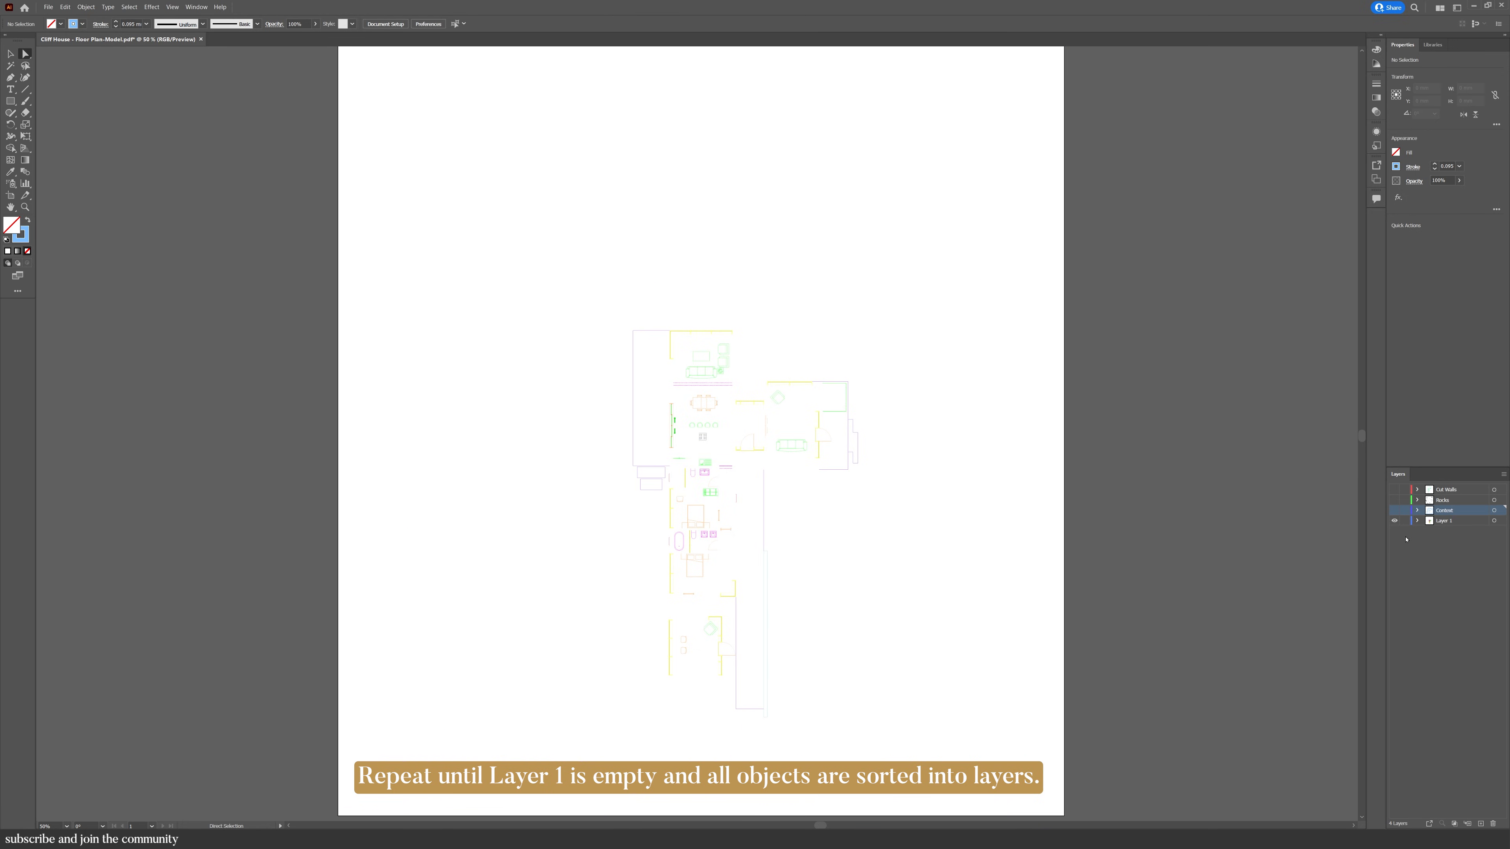
Select all matching yellow glazing lines by appearance, move them onto a new layer named "Glass + Doors" and hide it
click(782, 382)
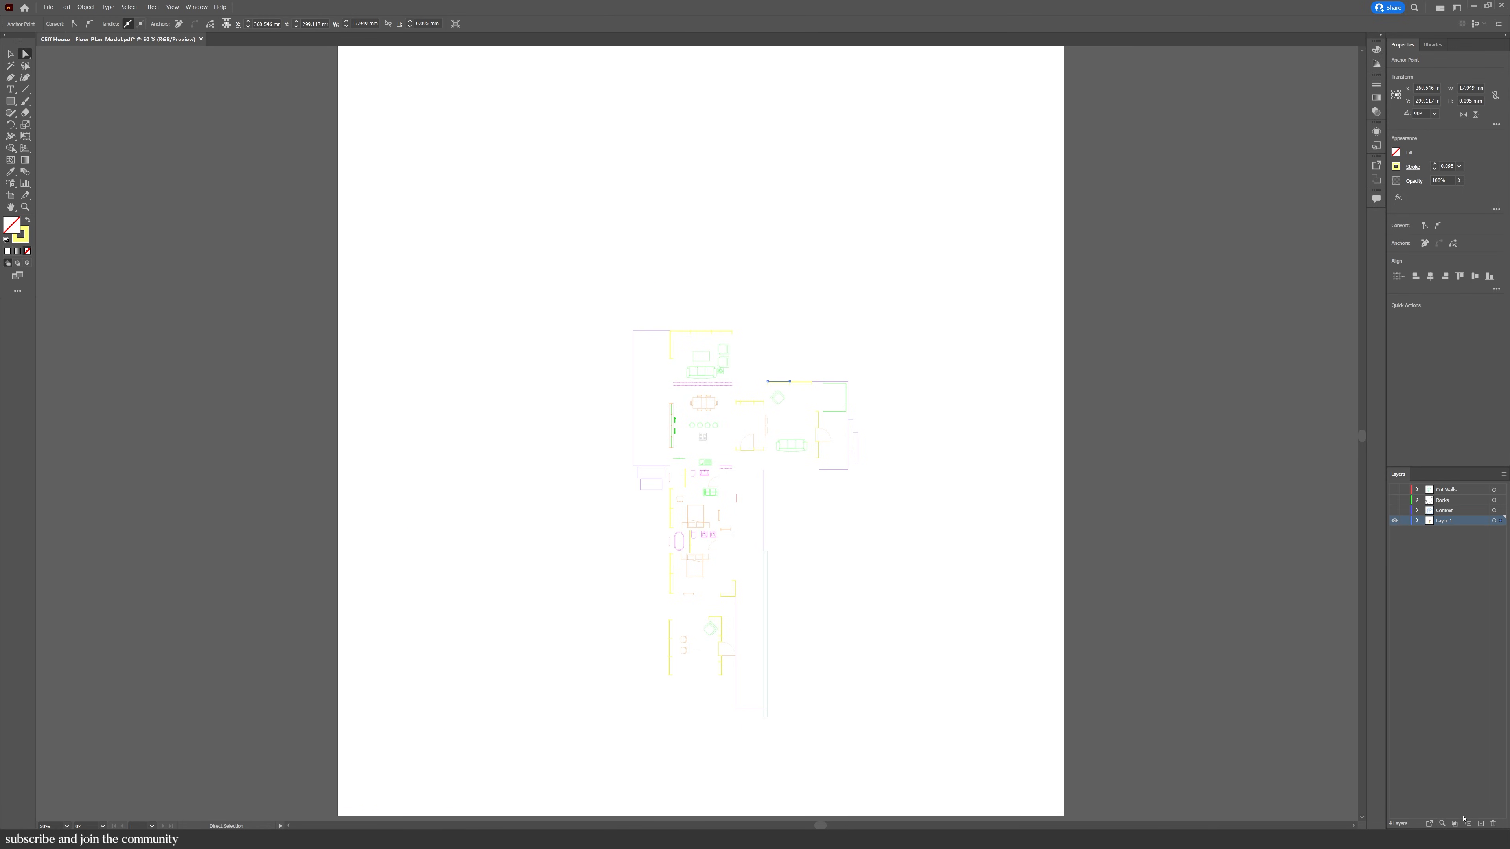
click(1479, 824)
key(ctrl+6)
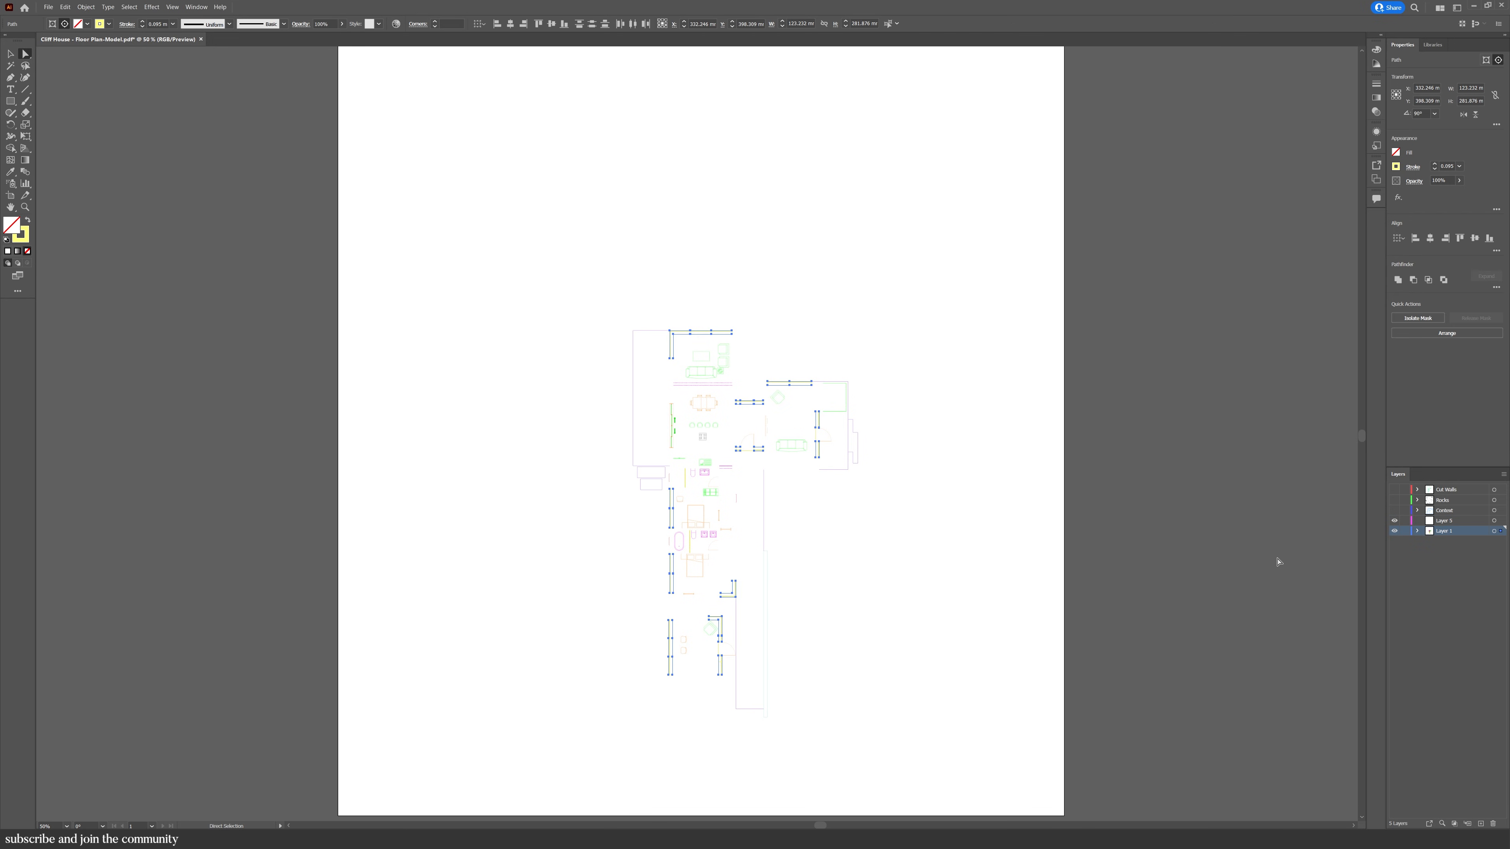
drag(1500, 531, 1500, 520)
double_click(1446, 521)
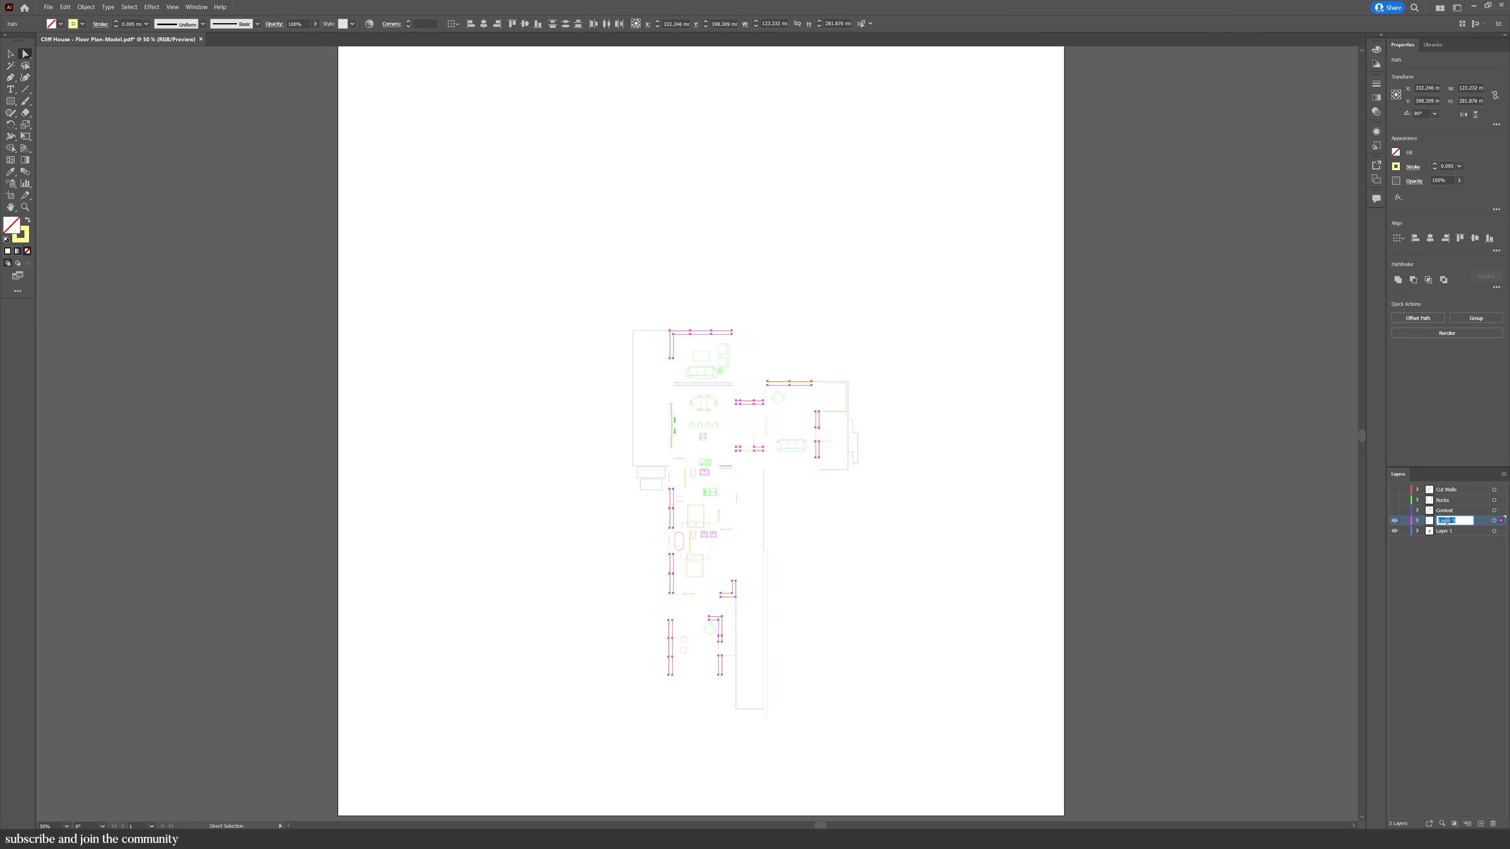
text(Gl)
key(Return)
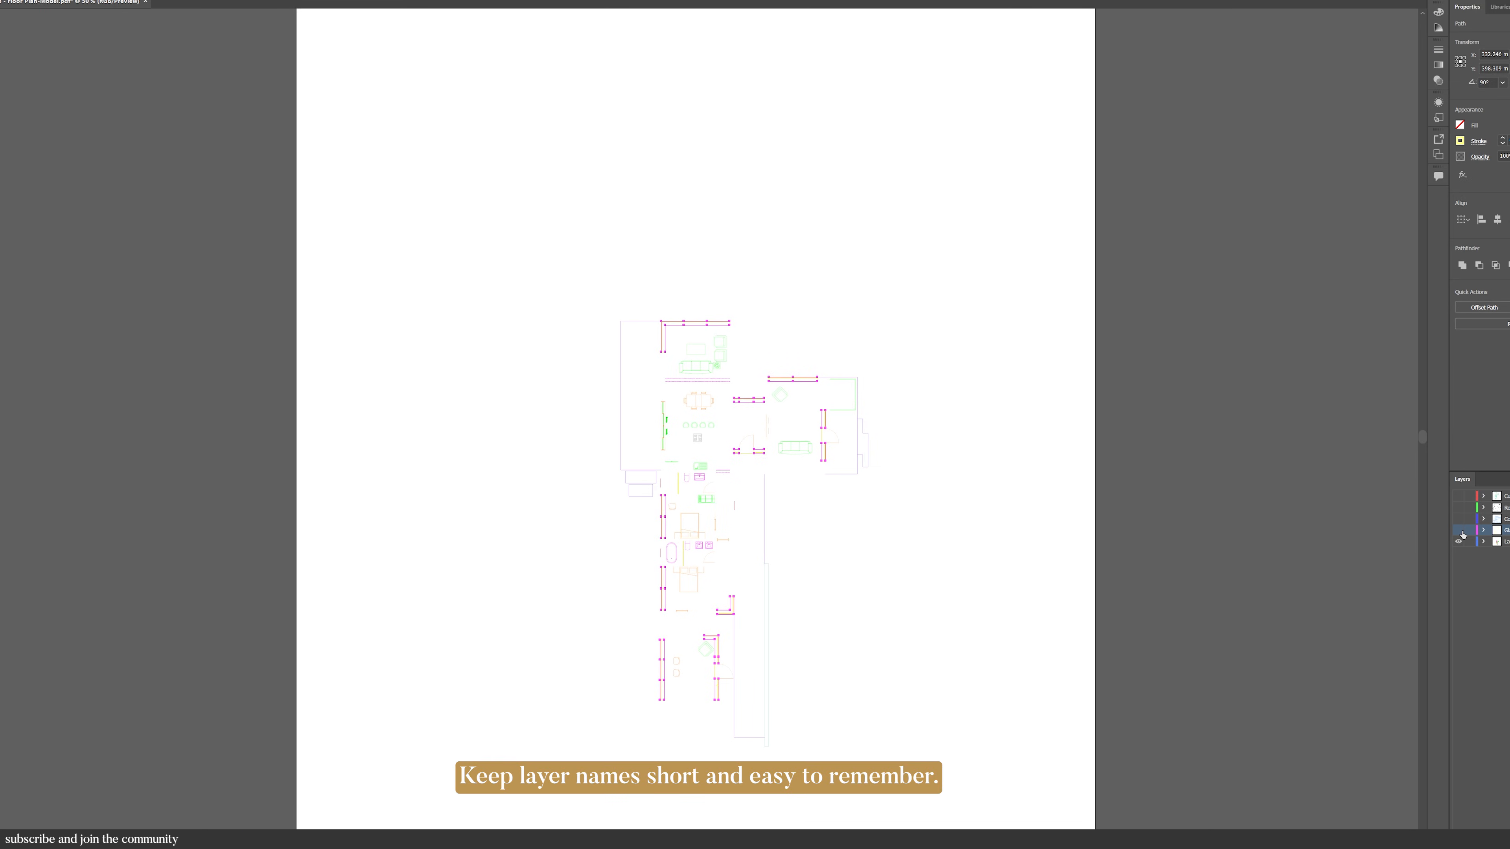
click(1458, 530)
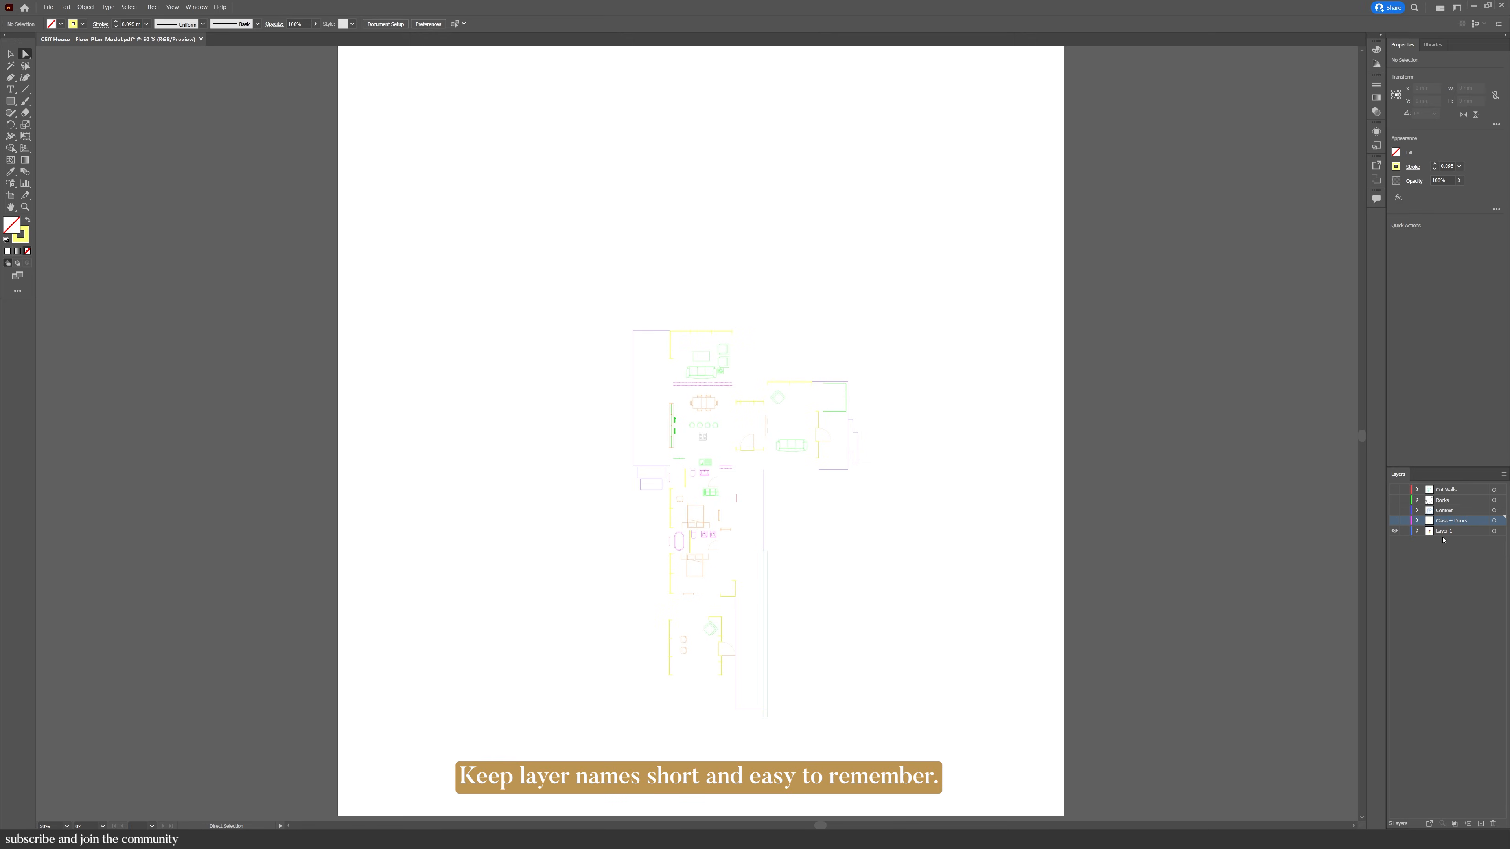
Select all orange furniture lines by appearance, move them onto a new layer named "Furniture" and hide it
click(713, 404)
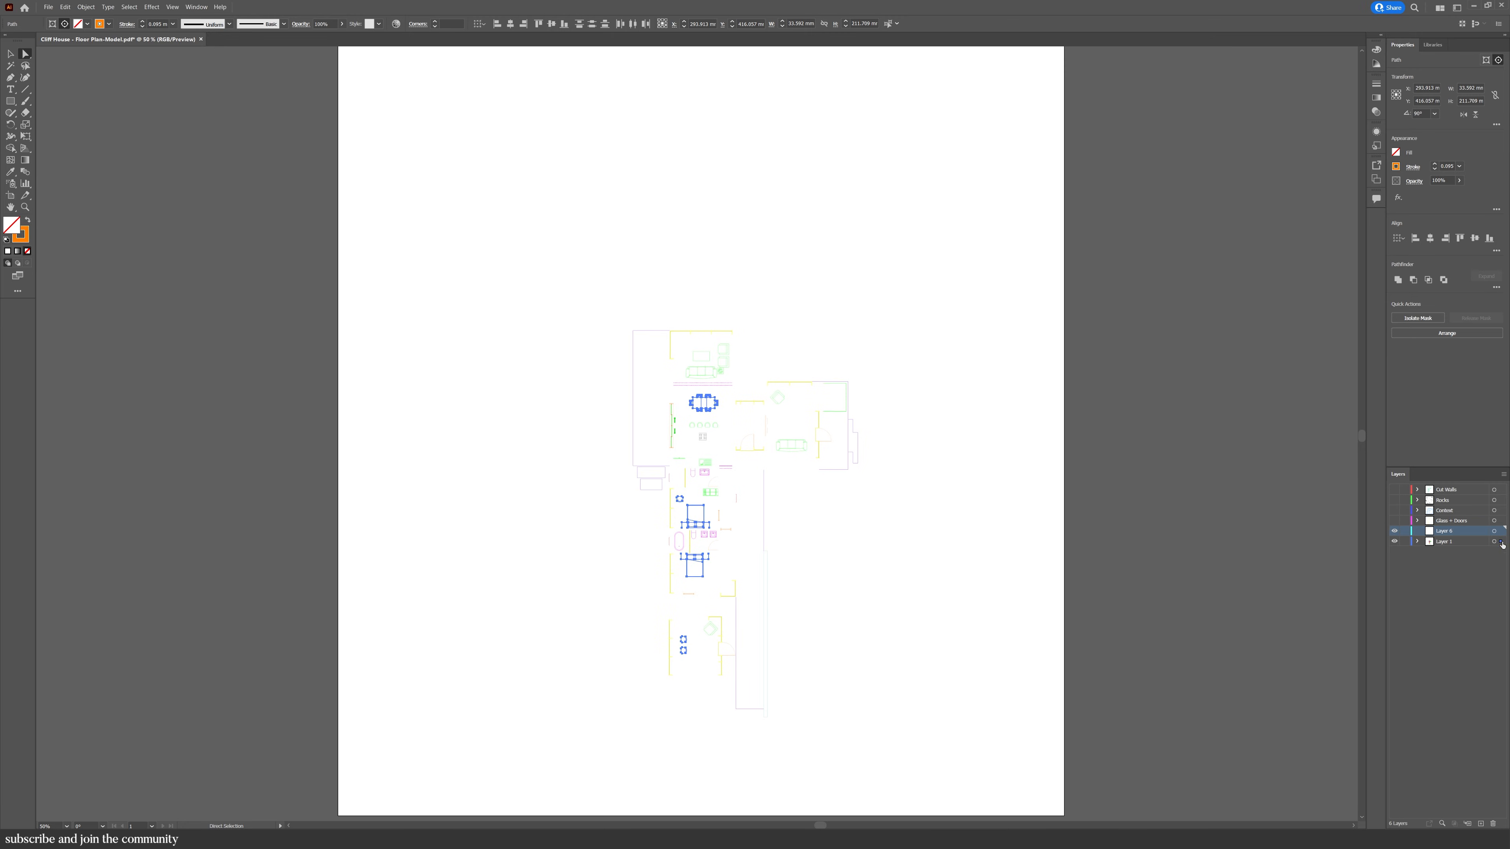
drag(1502, 542, 1502, 530)
double_click(1450, 531)
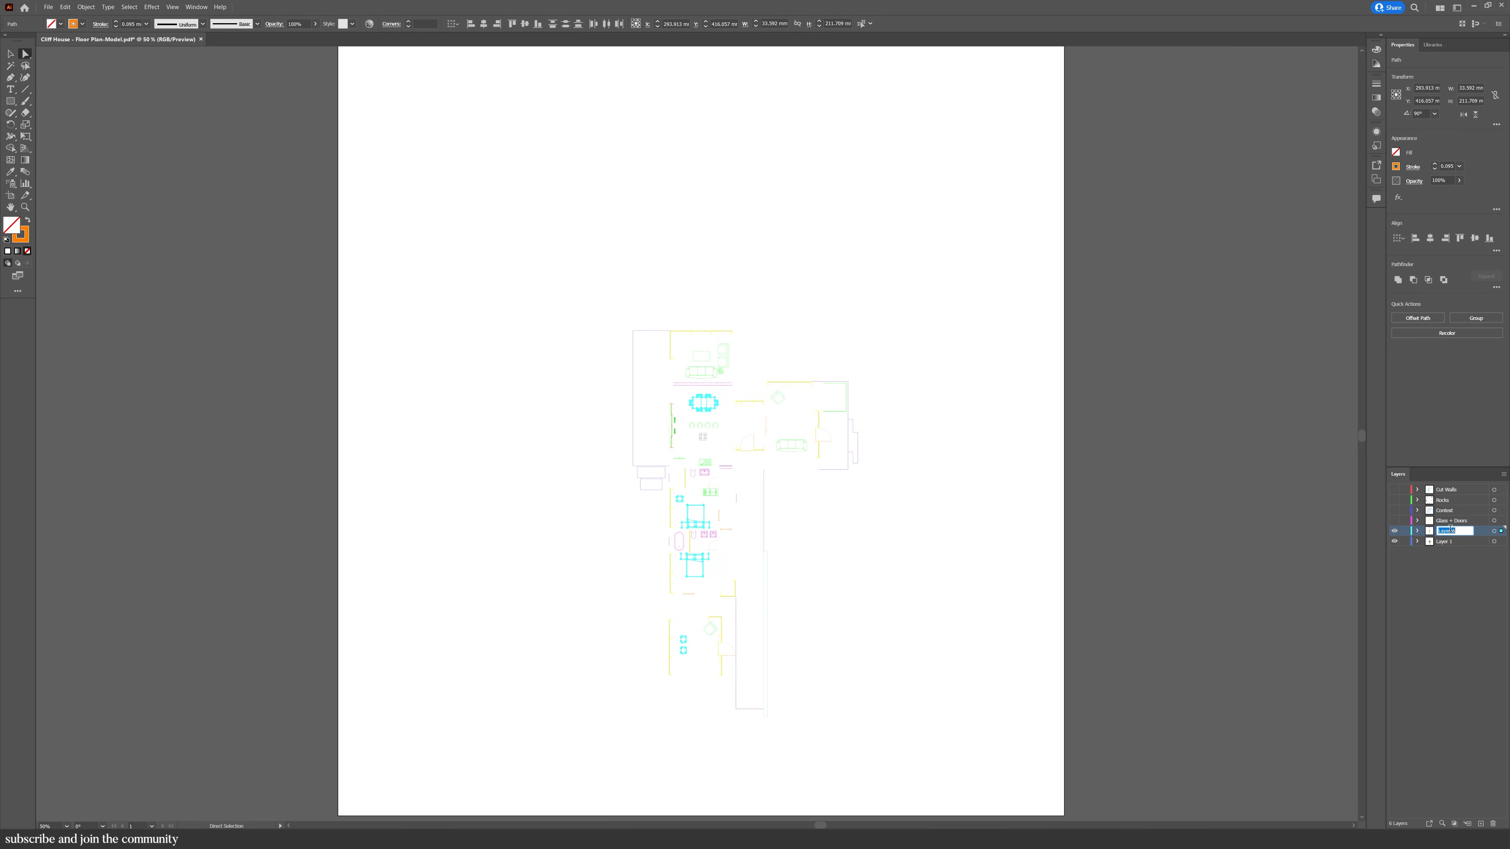
text(Furniture)
key(Return)
click(1395, 530)
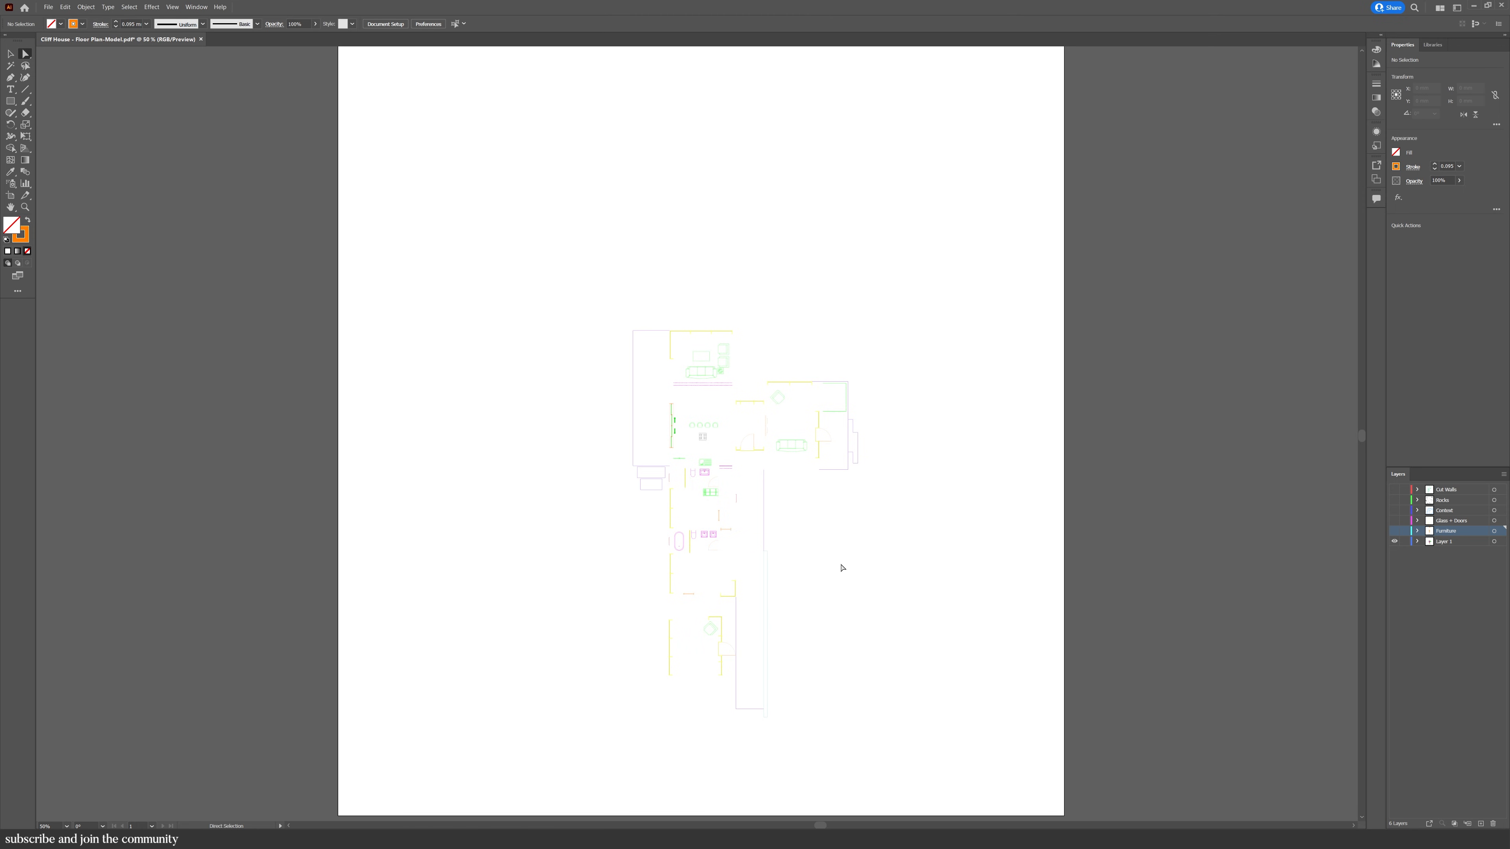
Select all purple terrace and step outlines by appearance, move them onto a new layer named "Detail" and hide it
click(637, 476)
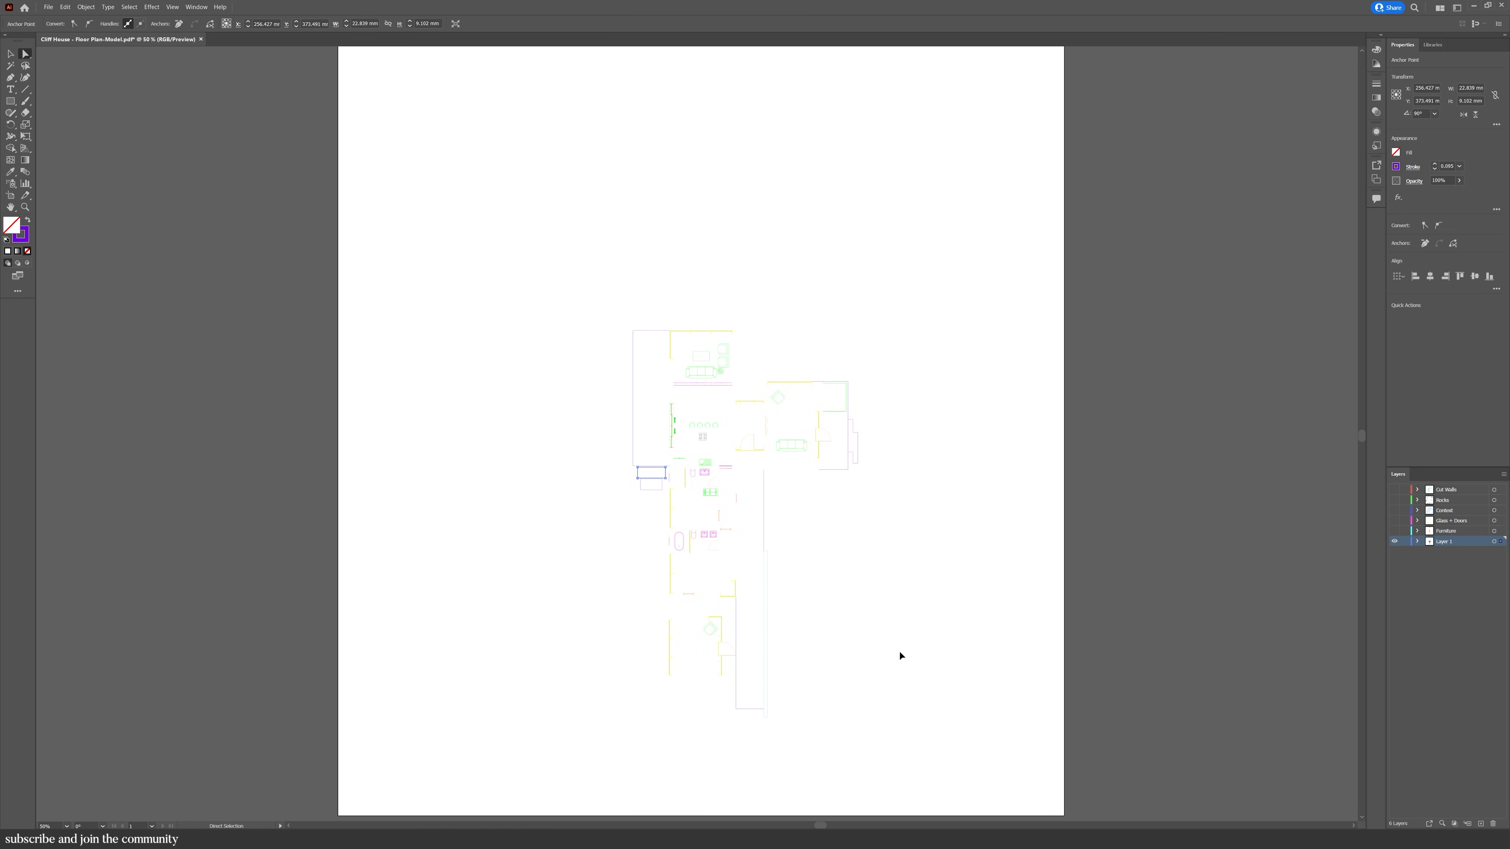
key(ctrl+6)
click(1483, 824)
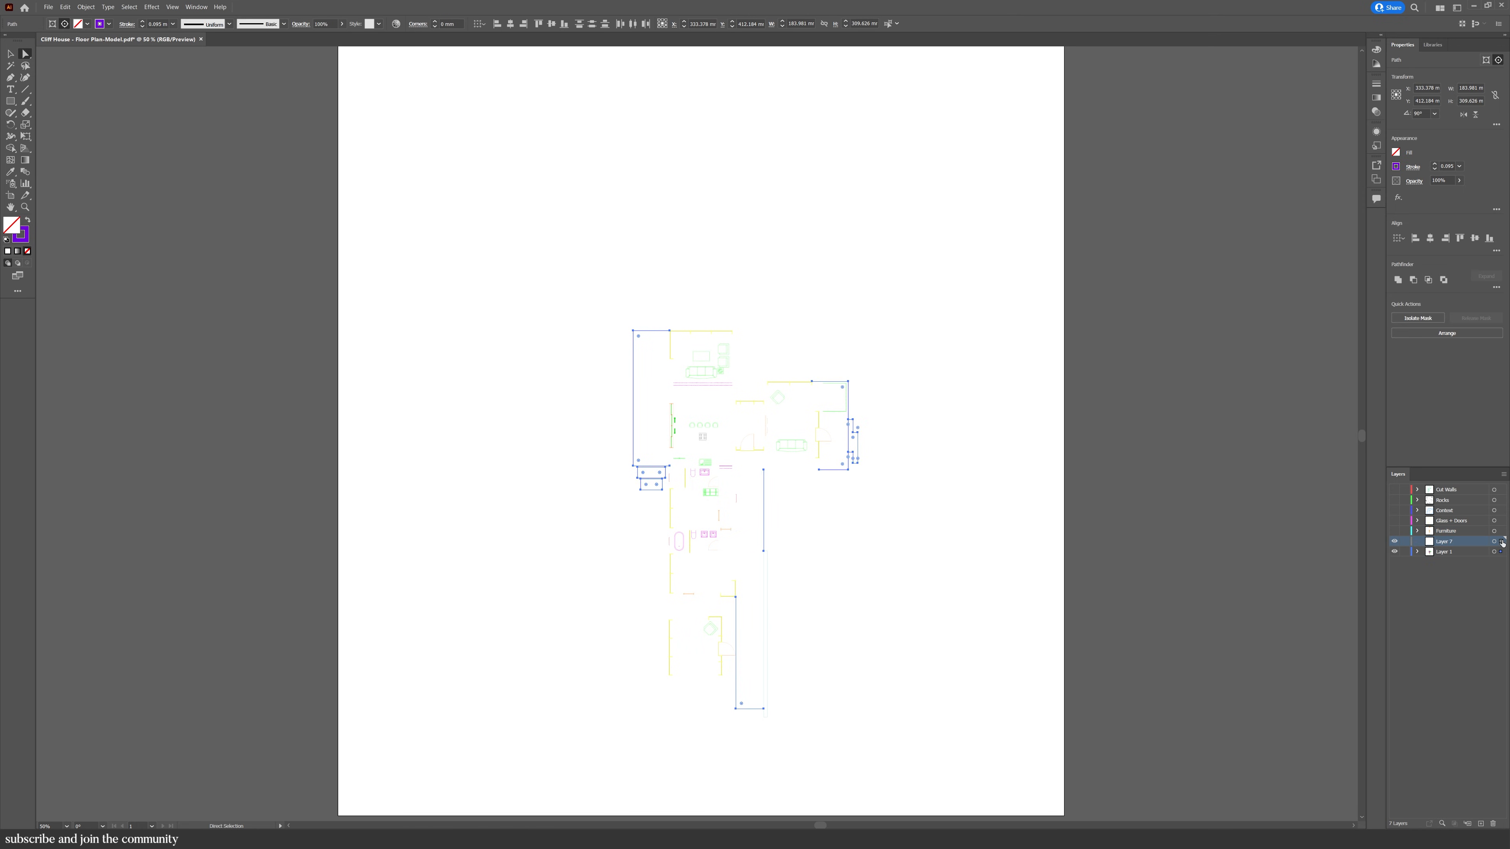
drag(1500, 551, 1500, 541)
double_click(1444, 541)
text(De)
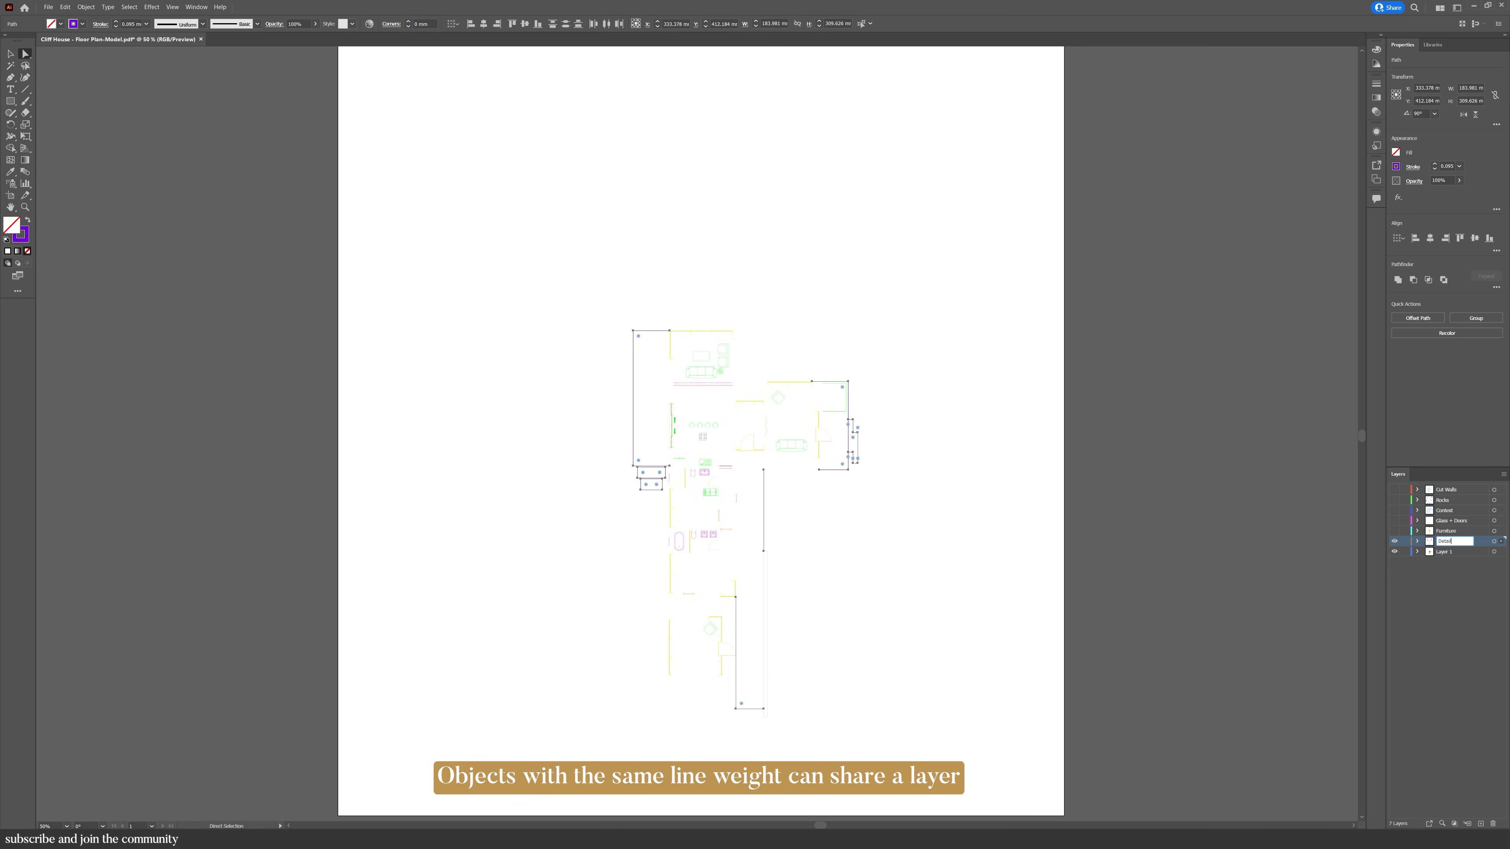
text(tail)
key(Return)
click(1393, 541)
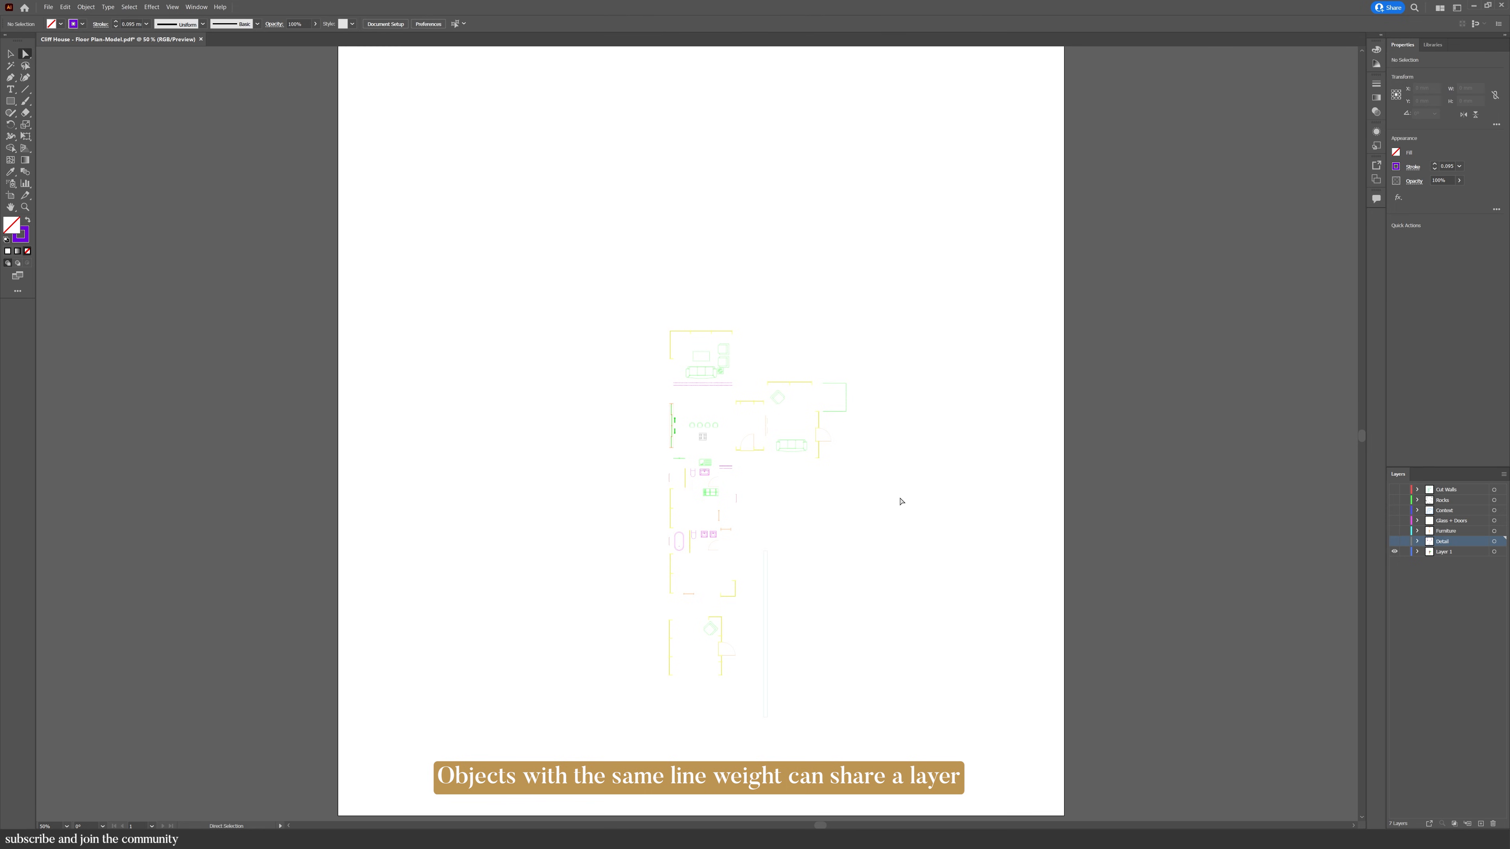
Select all green furniture lines and all magenta fixture lines by appearance and move both sets onto the Furniture layer
click(800, 452)
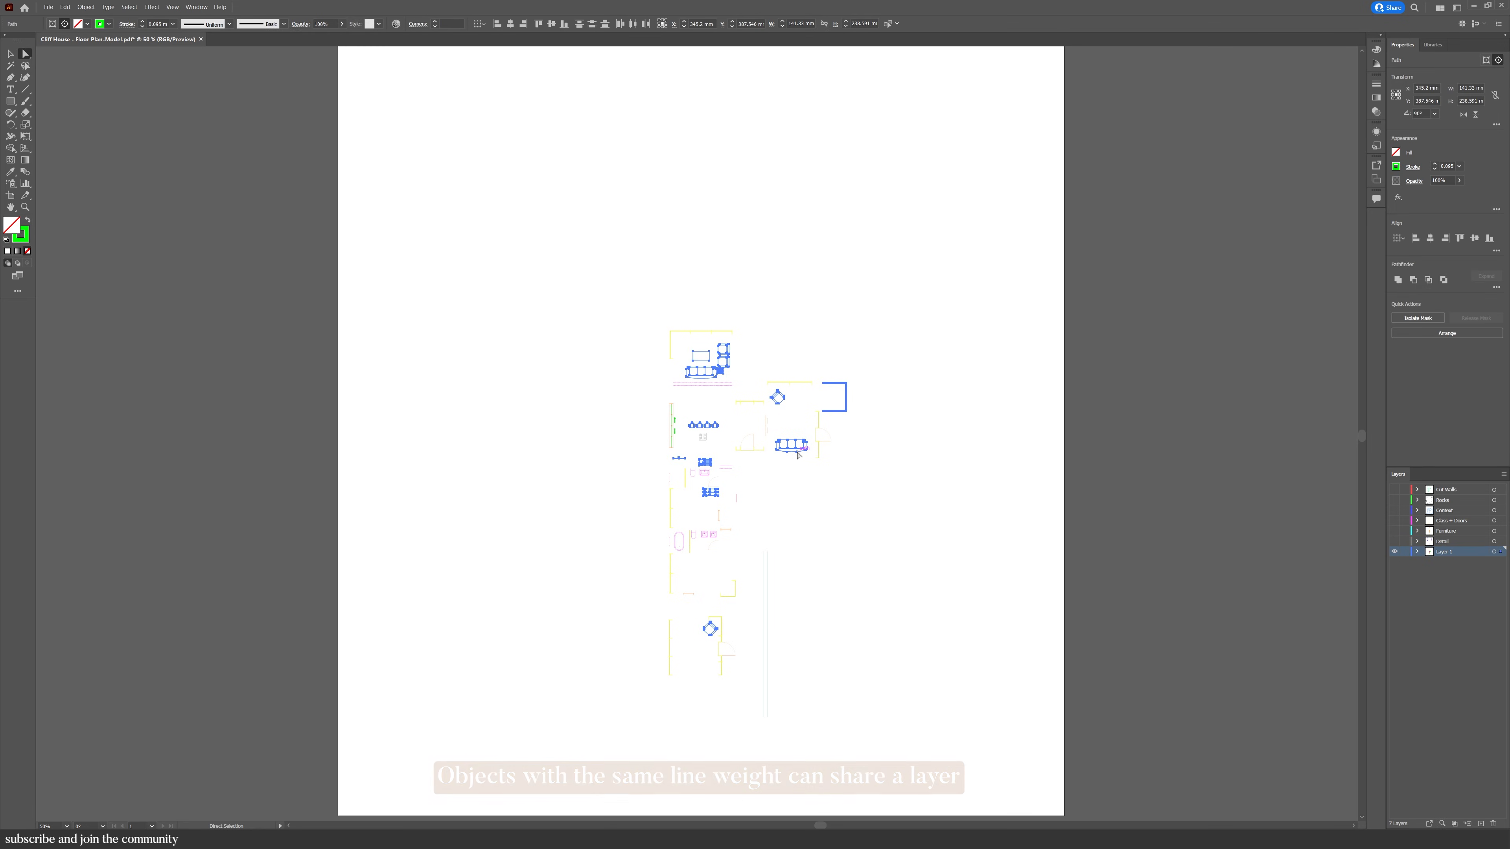
drag(1501, 552, 1501, 531)
click(711, 535)
key(ctrl+6)
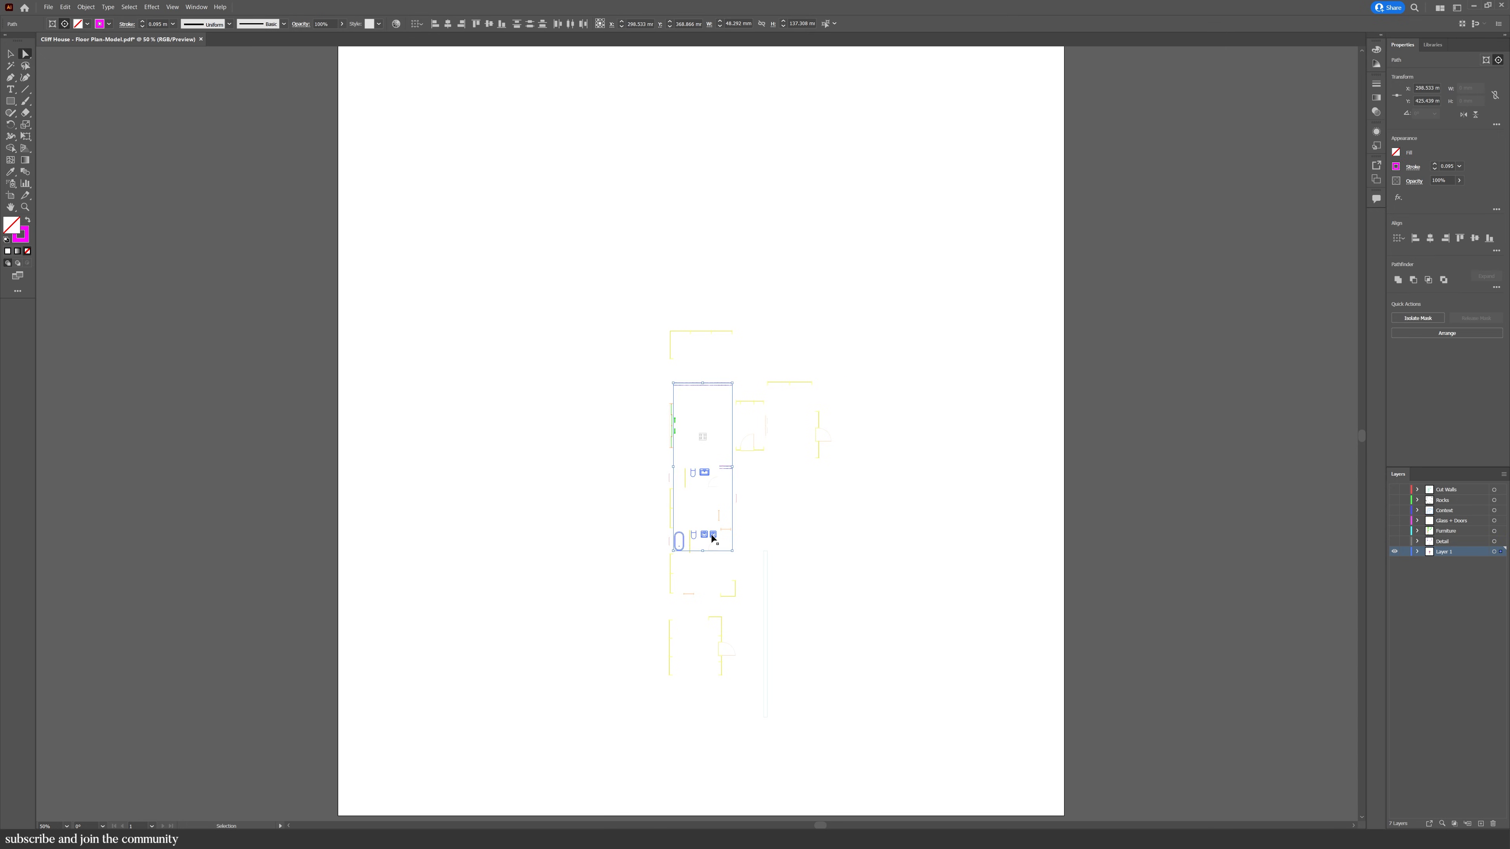
drag(1502, 552, 1501, 532)
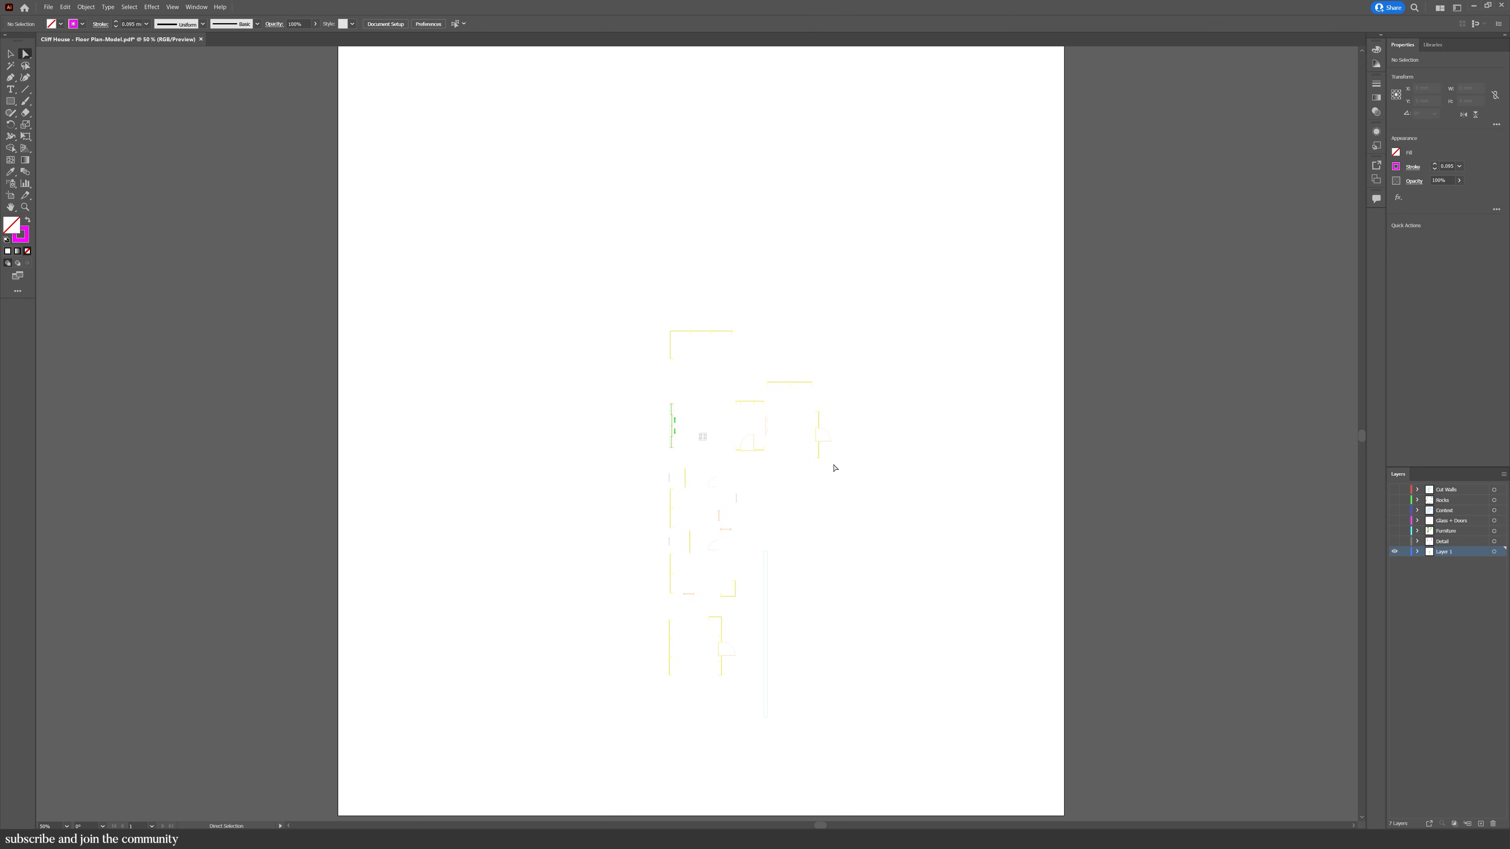
Move the grey kitchen hob lines onto the Furniture layer and the long pale green site wall lines onto the Cut Walls layer
click(702, 436)
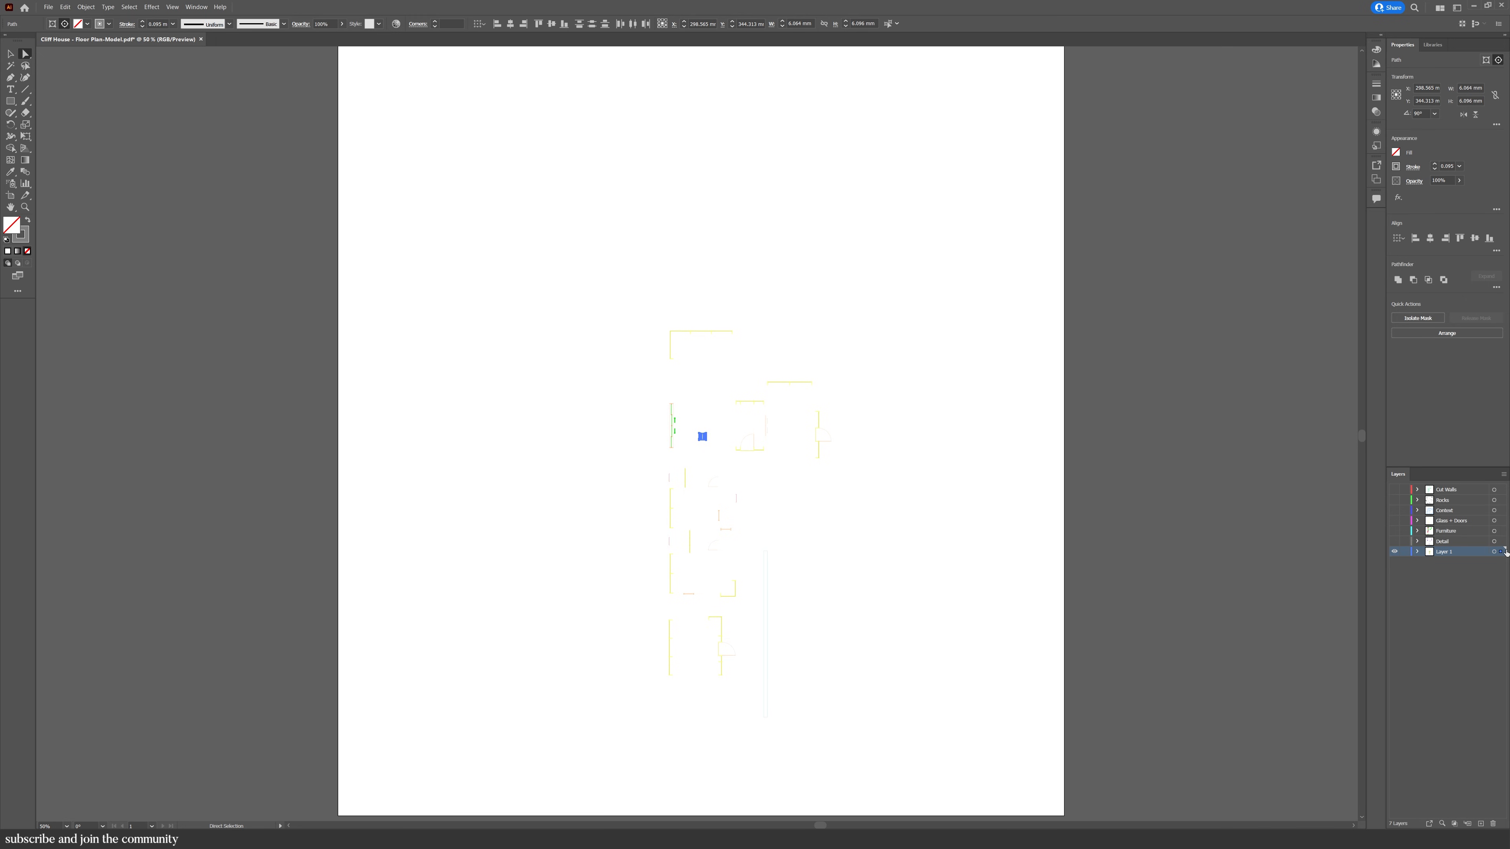
scroll(747, 691, up, 1)
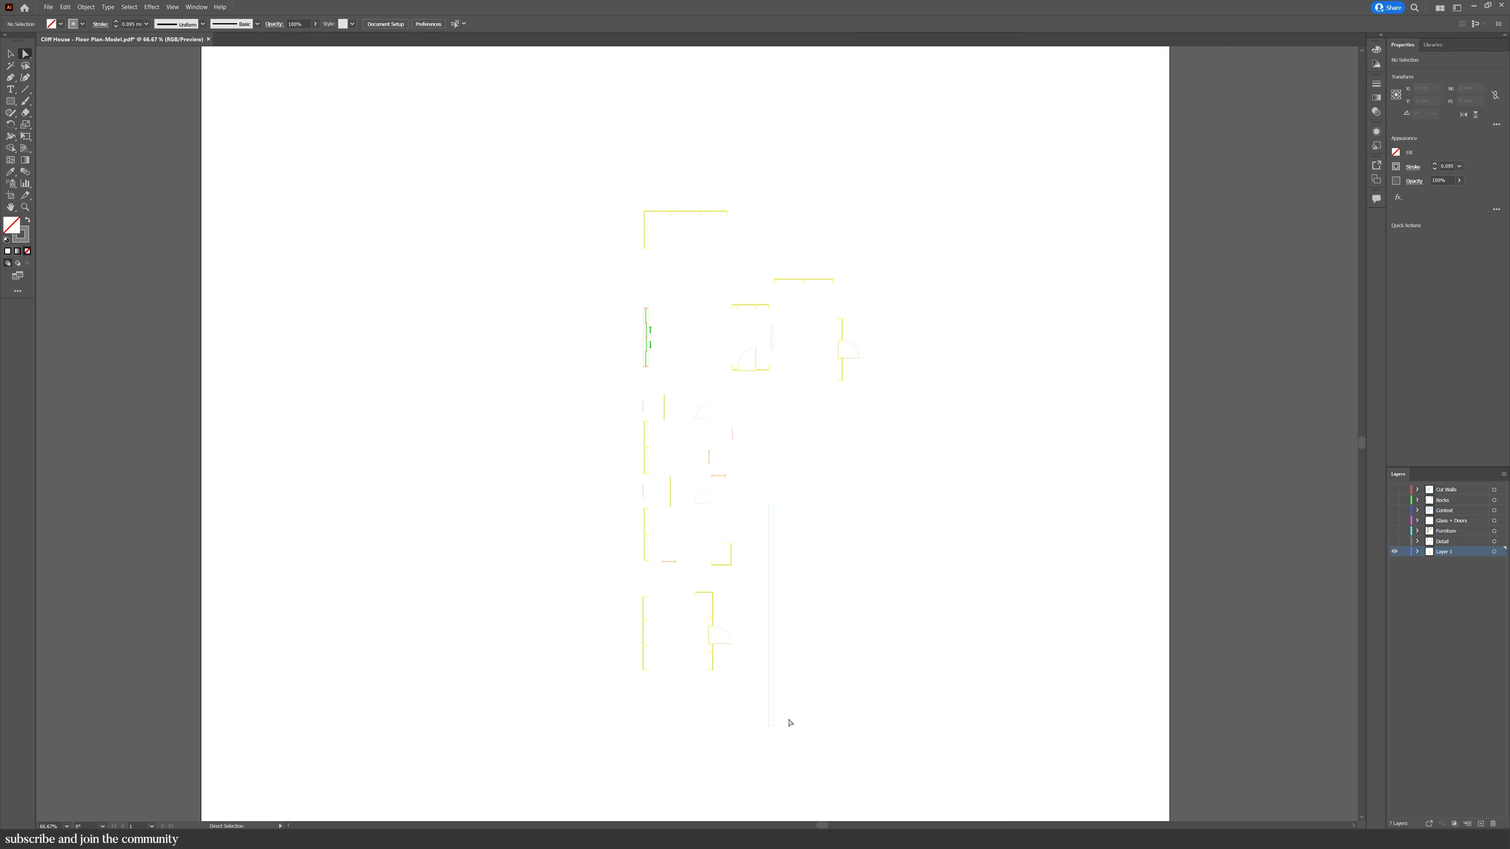
click(765, 559)
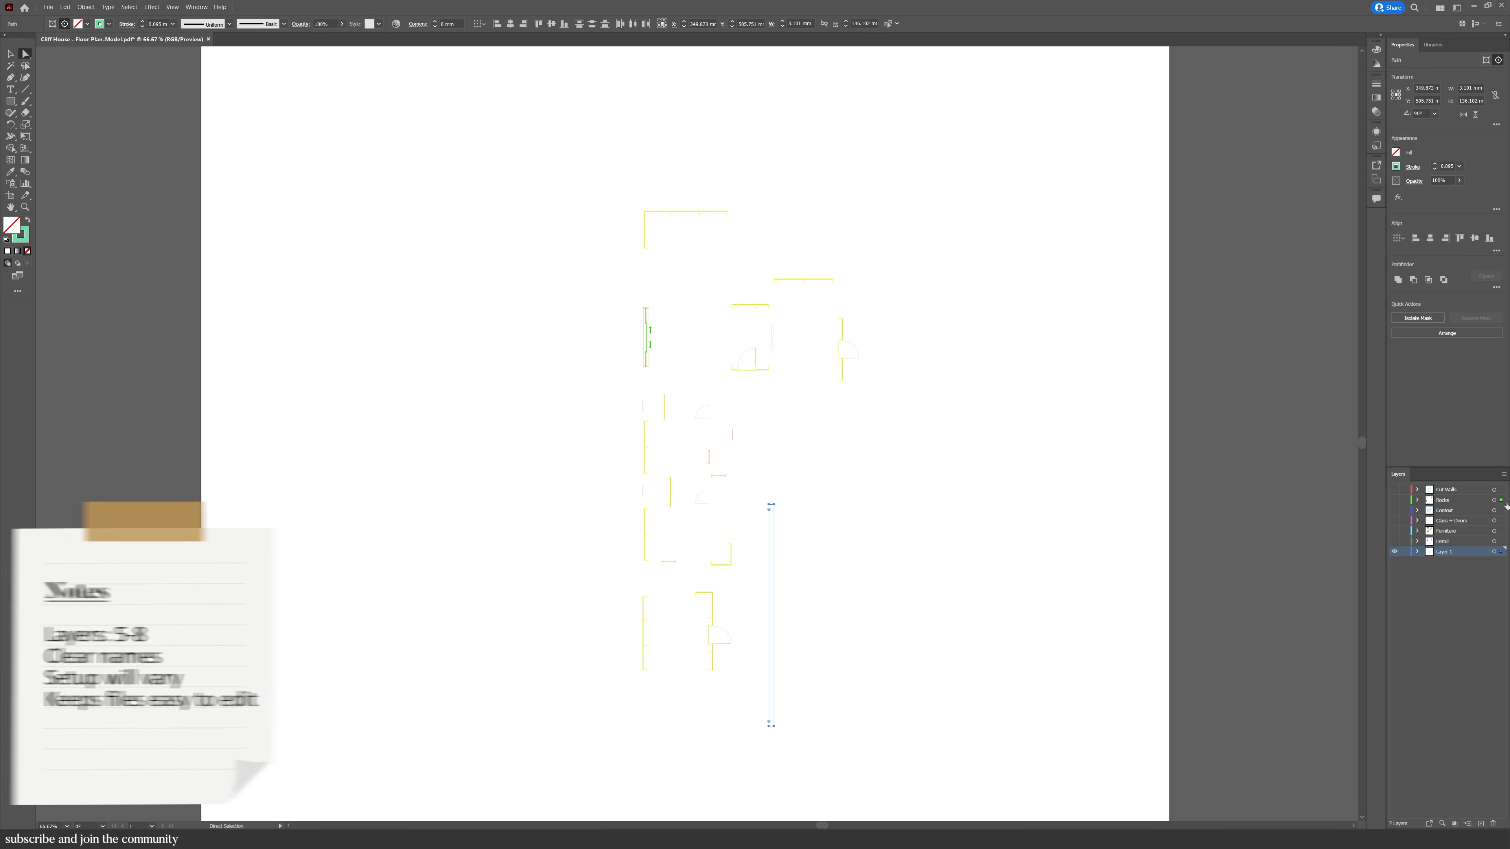
click(1297, 546)
Select all linework remaining on Layer 1 and move it onto the Glass + Doors layer
drag(886, 705, 635, 202)
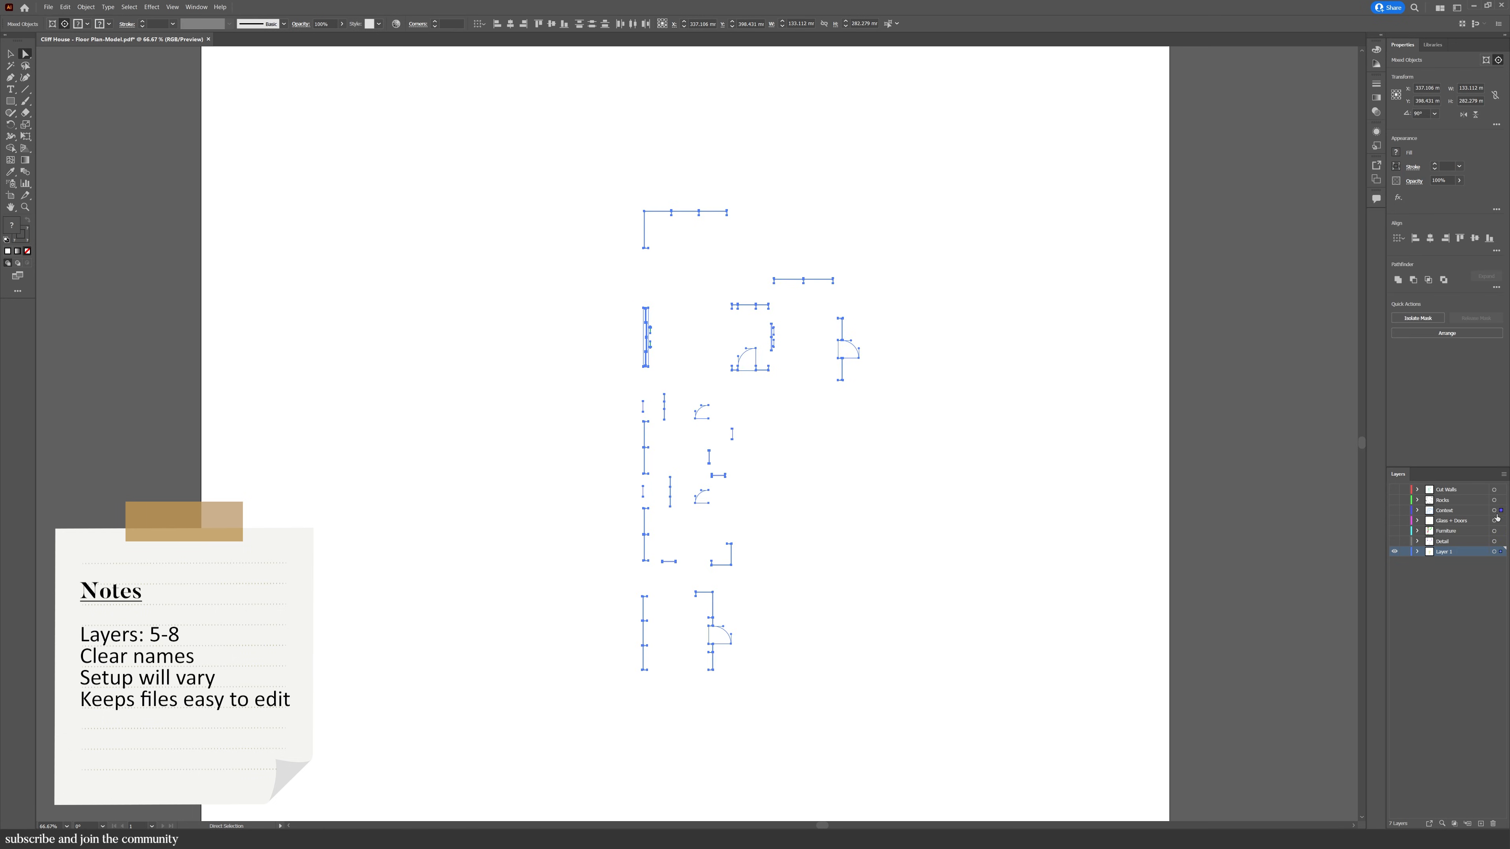
drag(1497, 517, 1498, 523)
click(1438, 569)
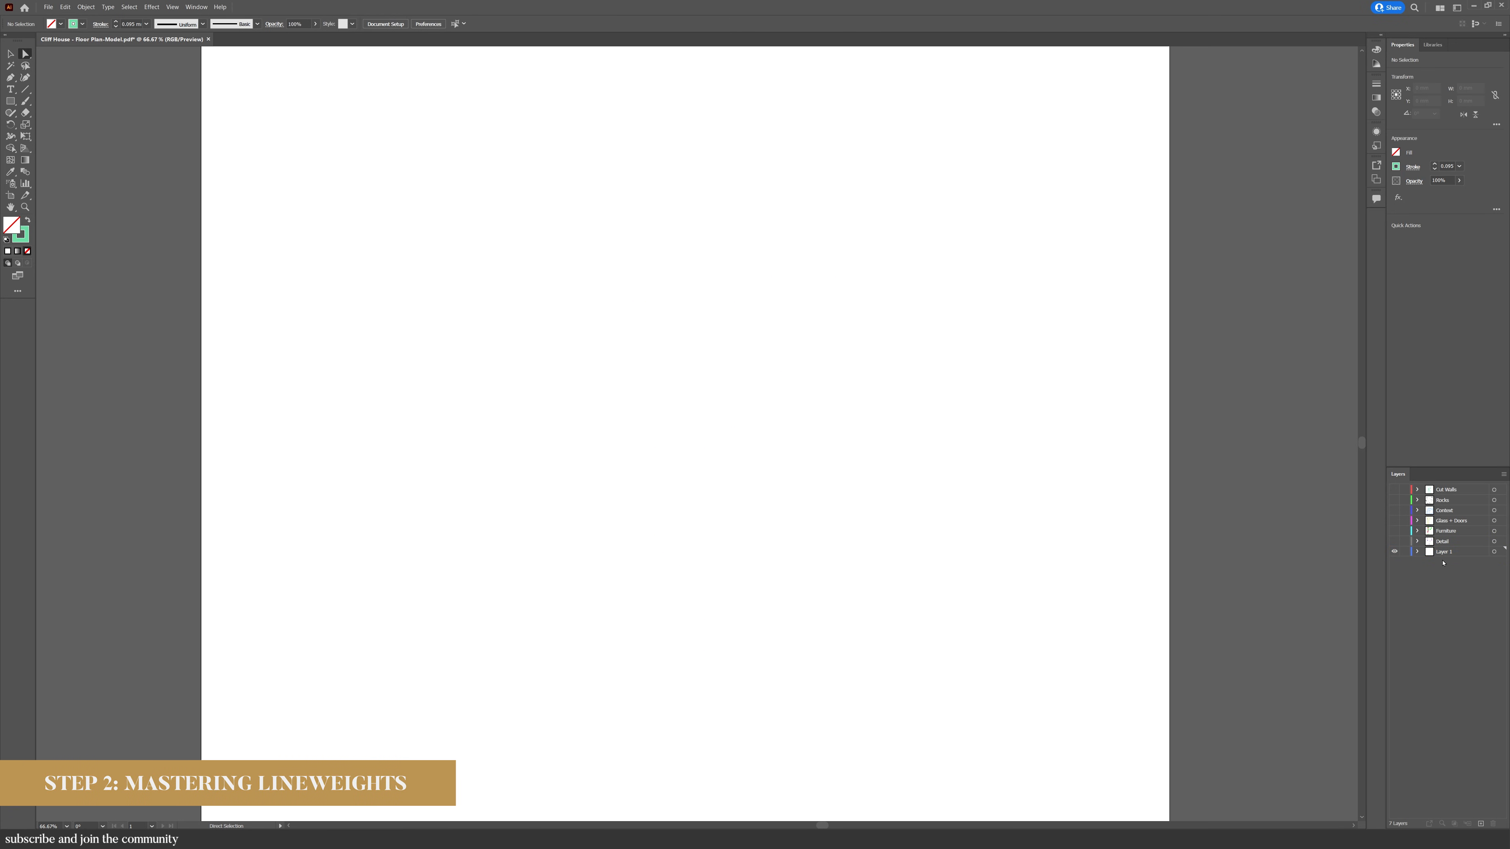
Show all hidden layers, select the whole drawing and set its stroke colour to black (000000)
drag(1393, 541, 1393, 489)
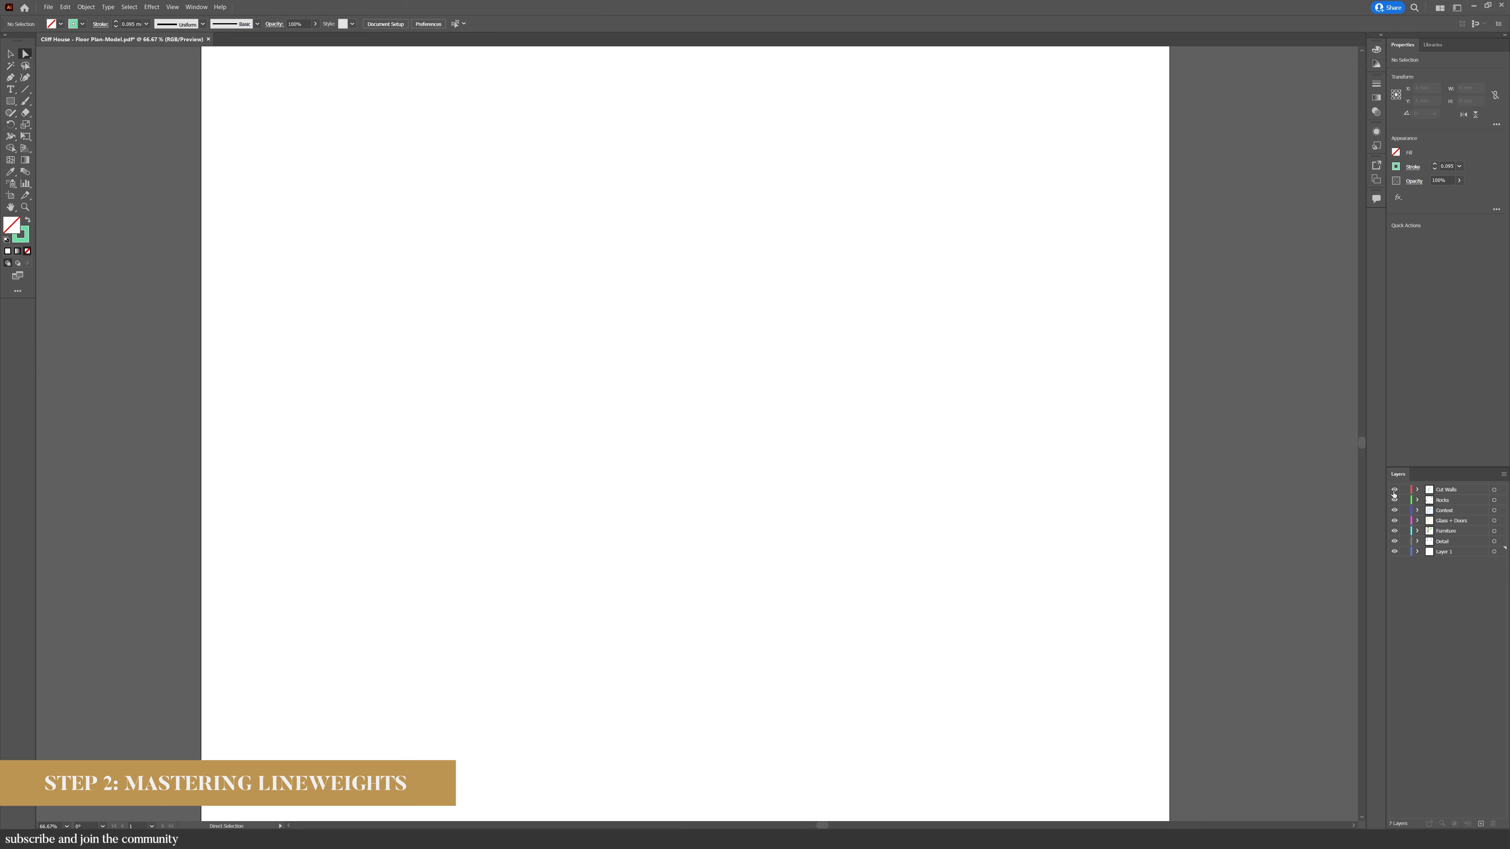
click(1454, 489)
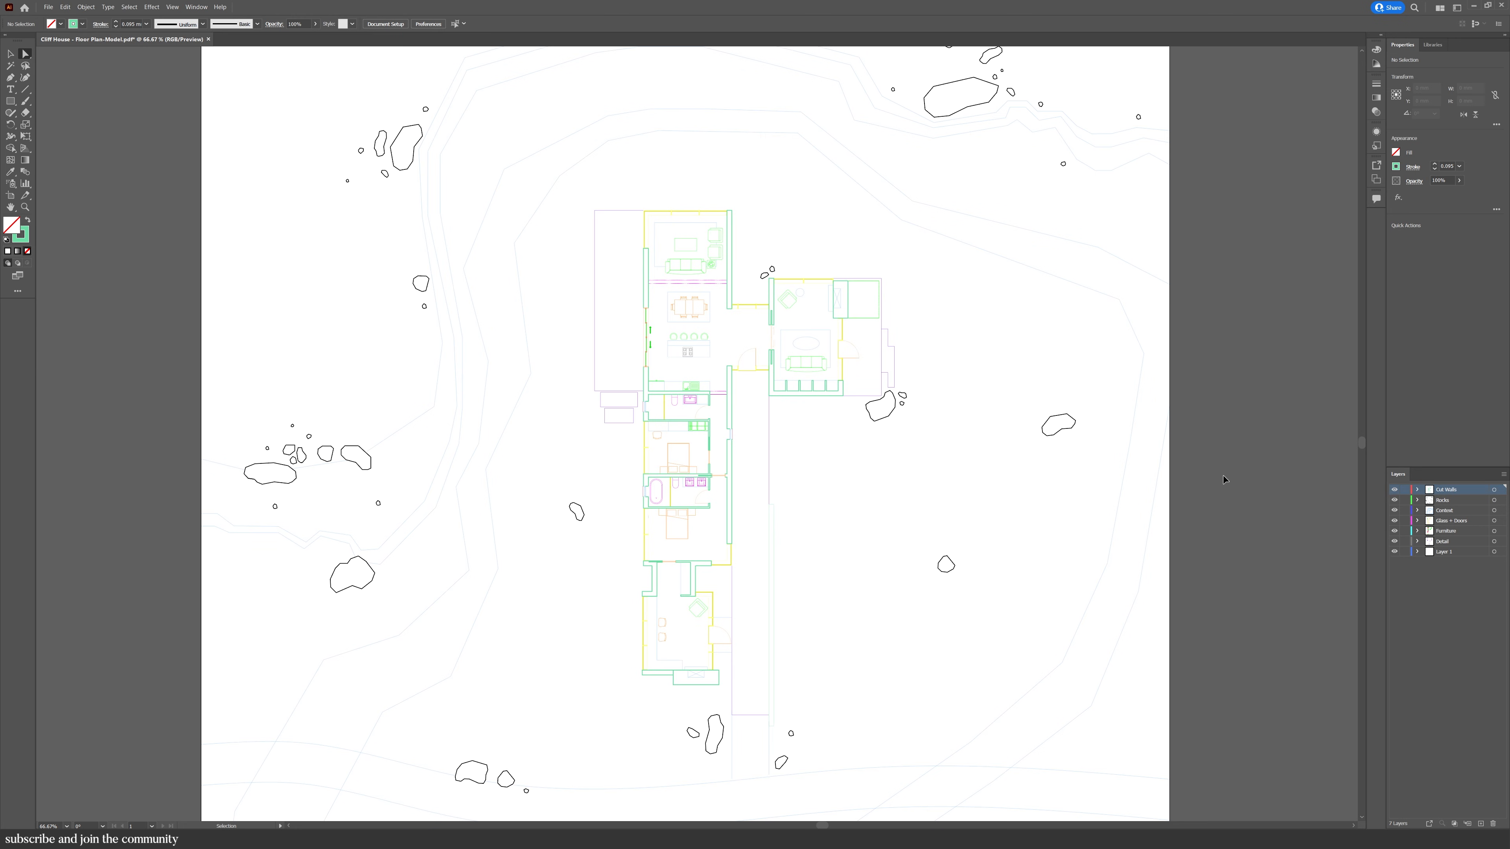
key(ctrl+a)
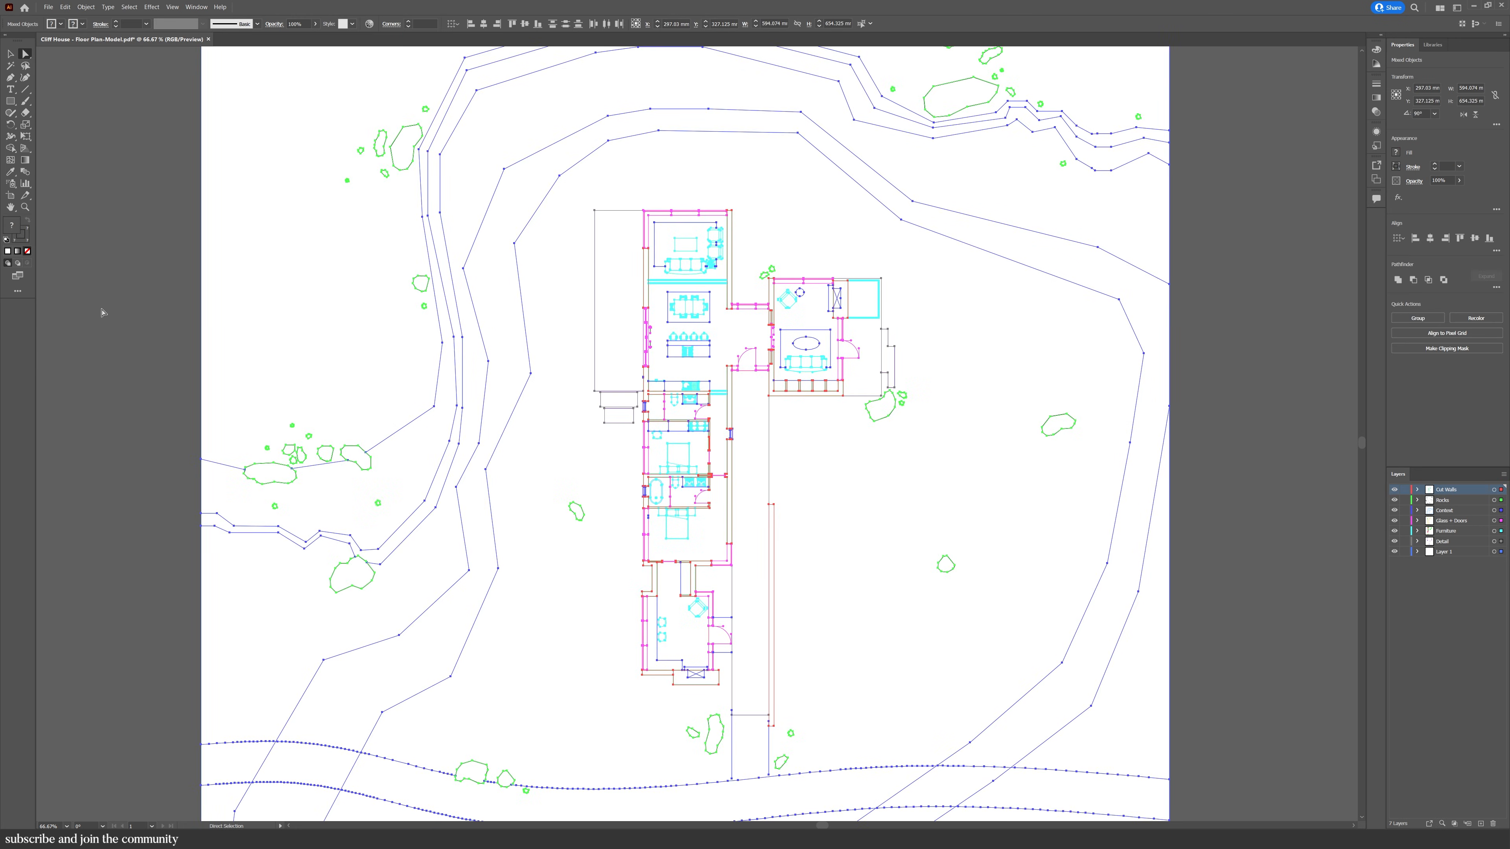
double_click(26, 242)
drag(227, 275, 176, 307)
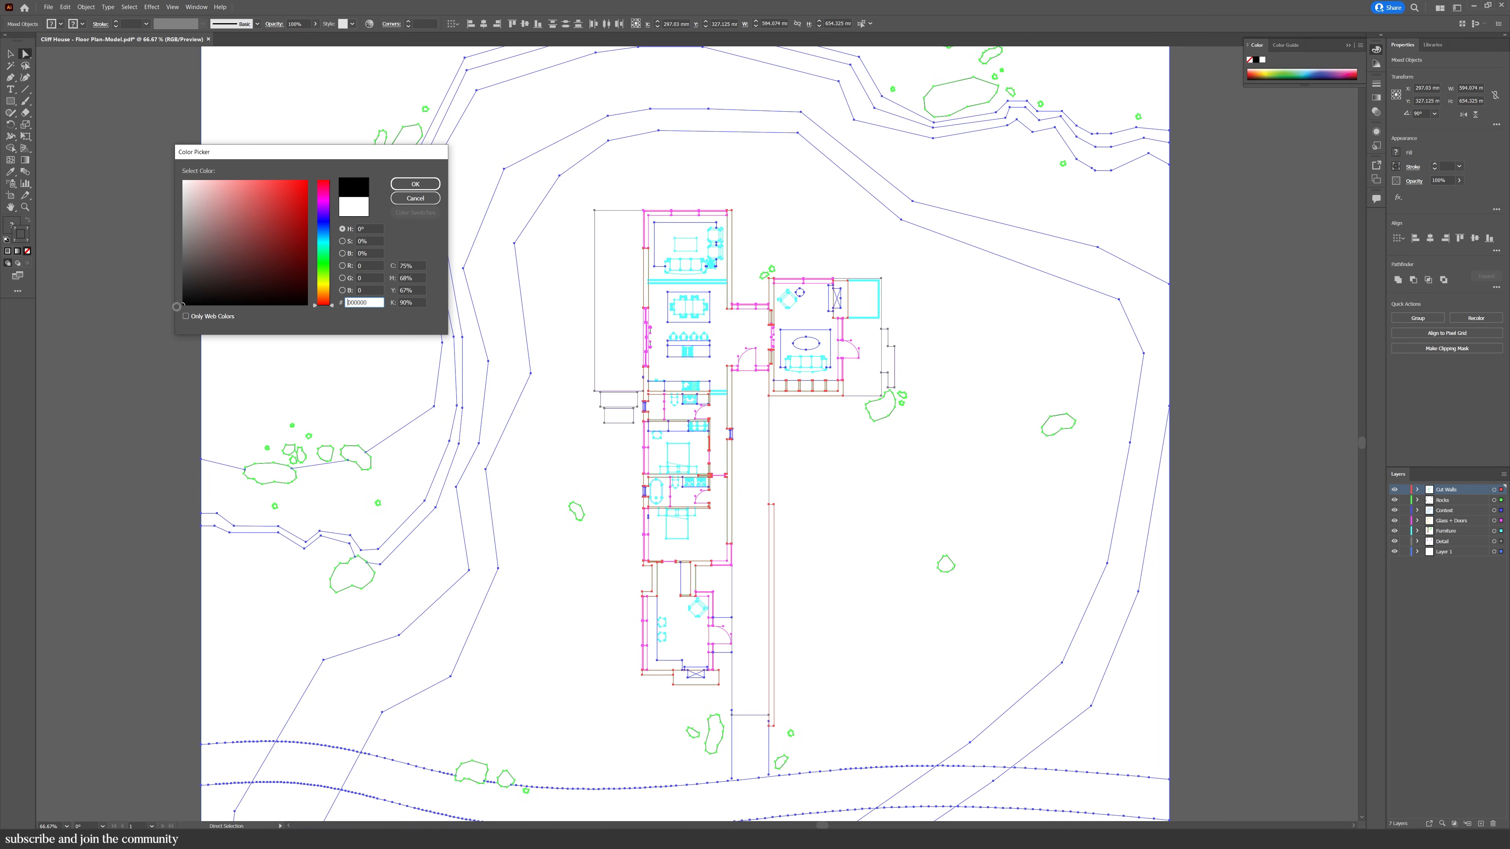
click(415, 183)
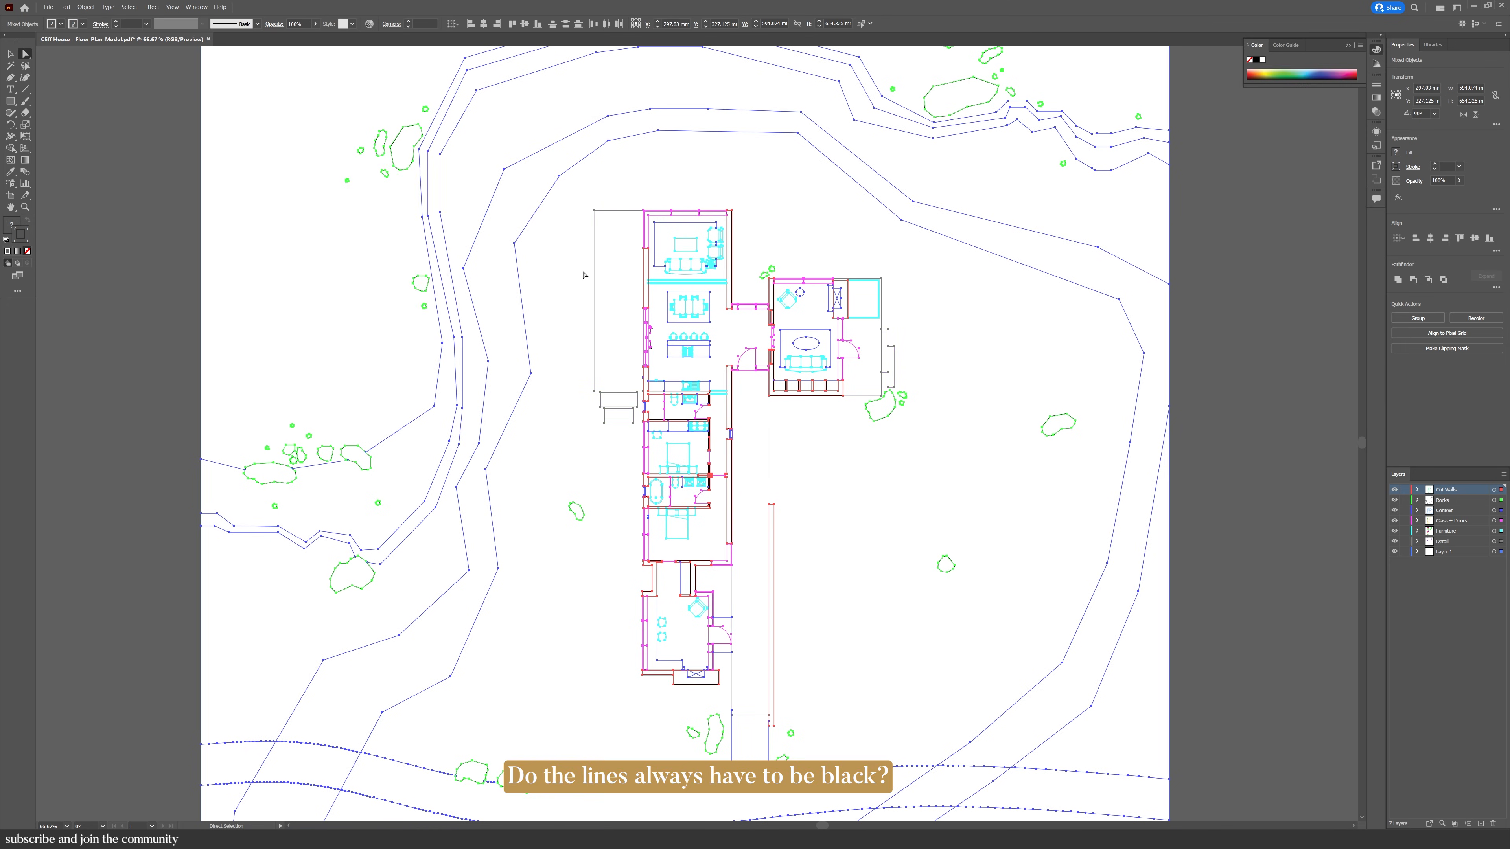
click(920, 474)
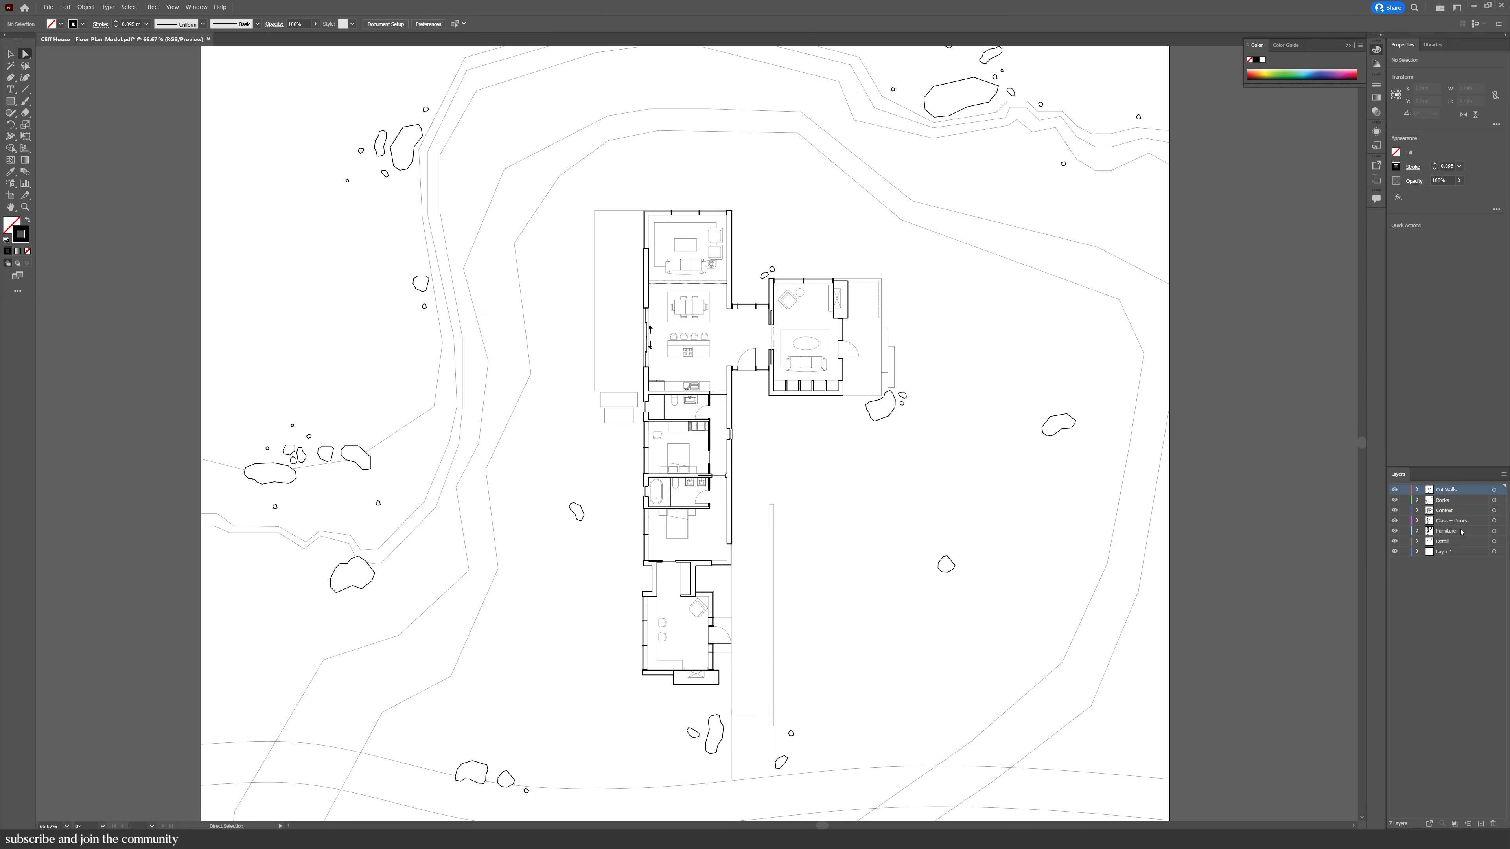
Move the Glass + Doors and Furniture layers directly below Cut Walls, and set the Cut Walls linework's stroke weight to 0.5 mm
mouse_move(1450, 521)
mouse_down()
mouse_move(1450, 499)
mouse_move(1458, 526)
mouse_move(1459, 507)
mouse_up()
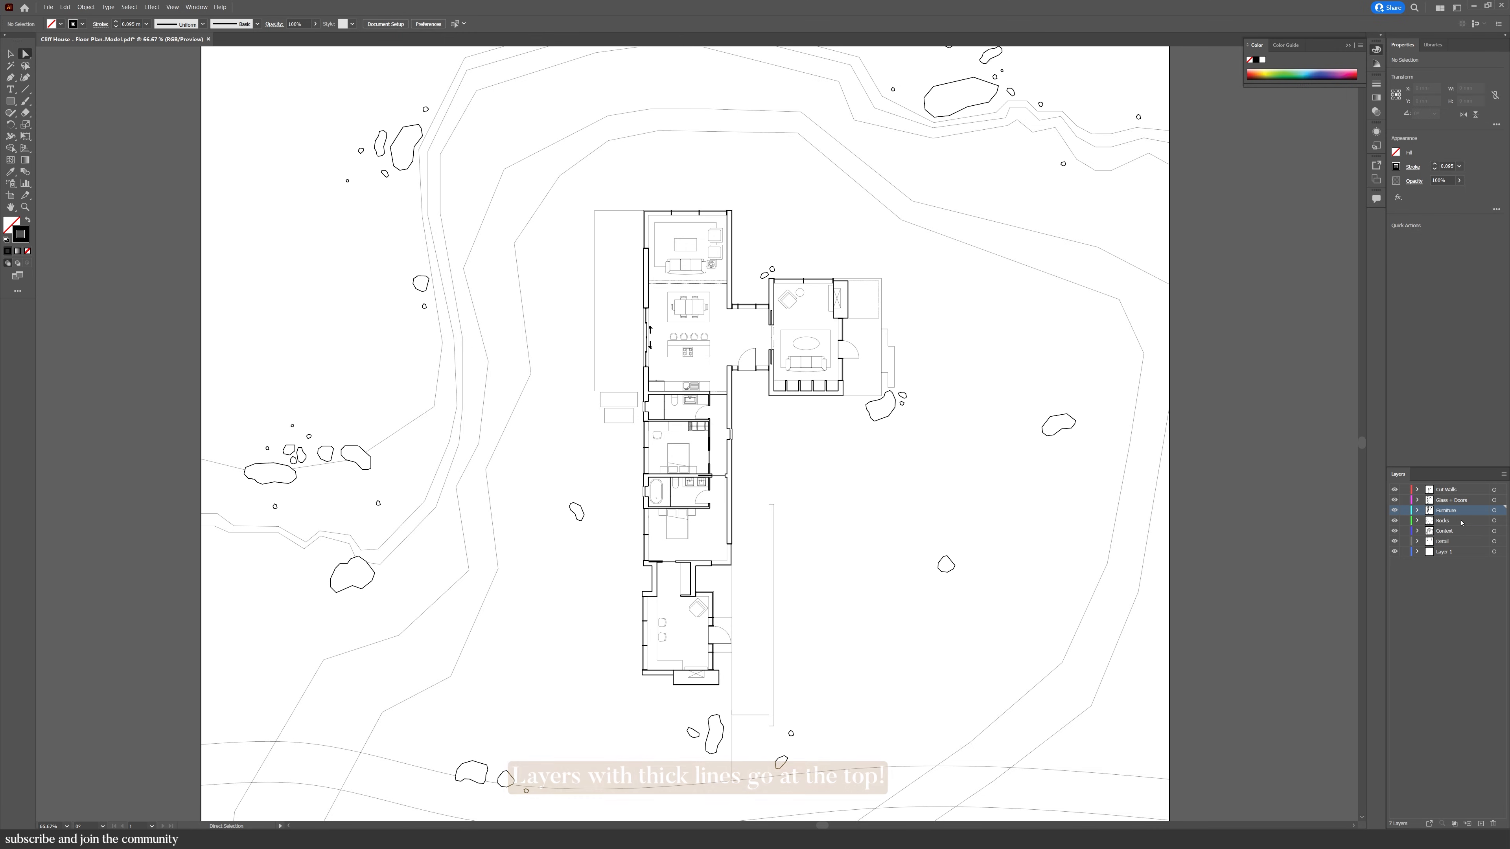
click(1501, 490)
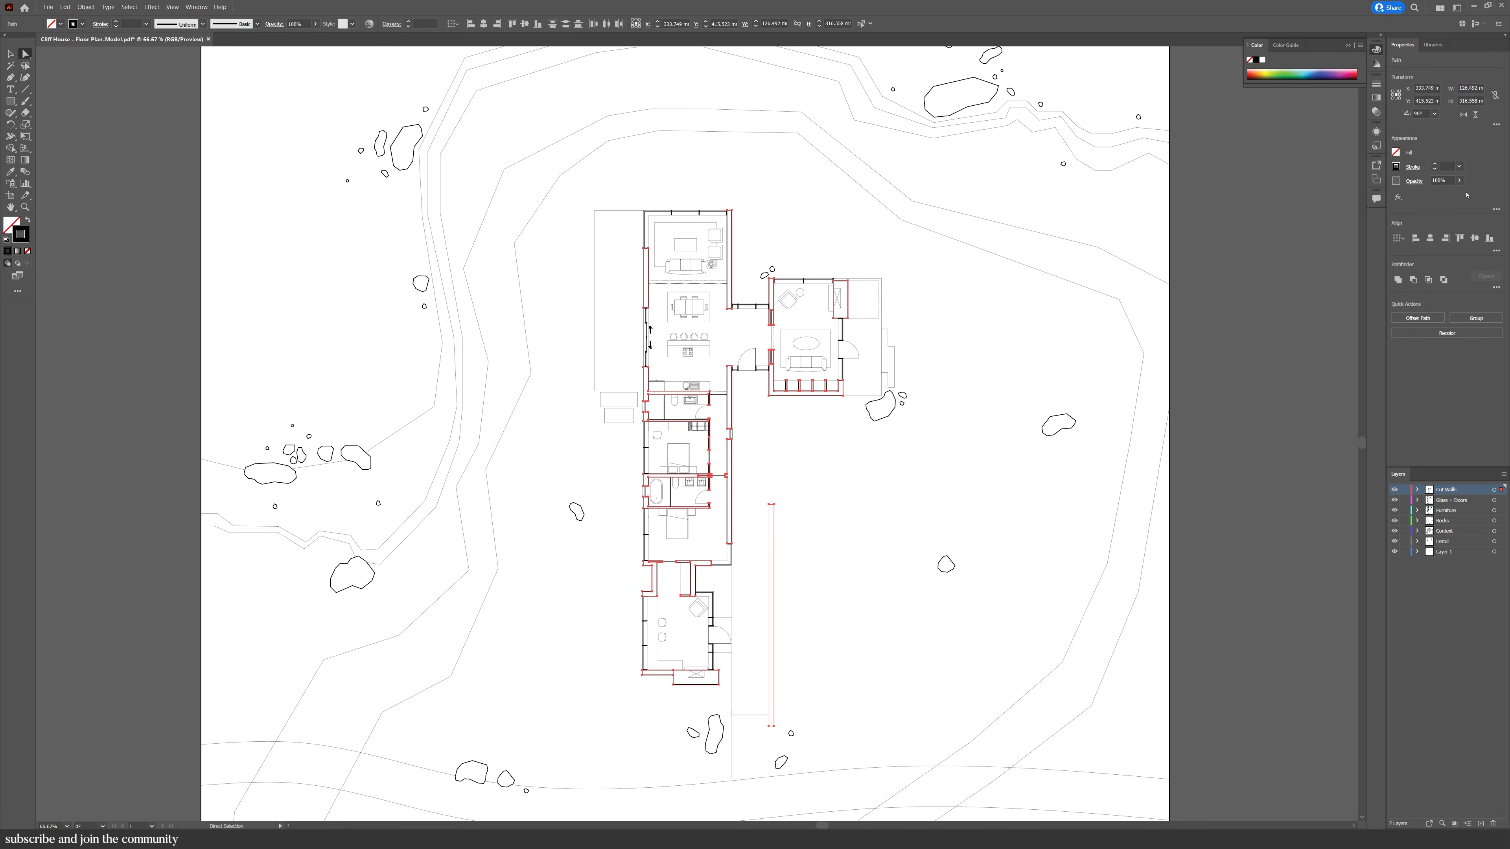
click(1459, 166)
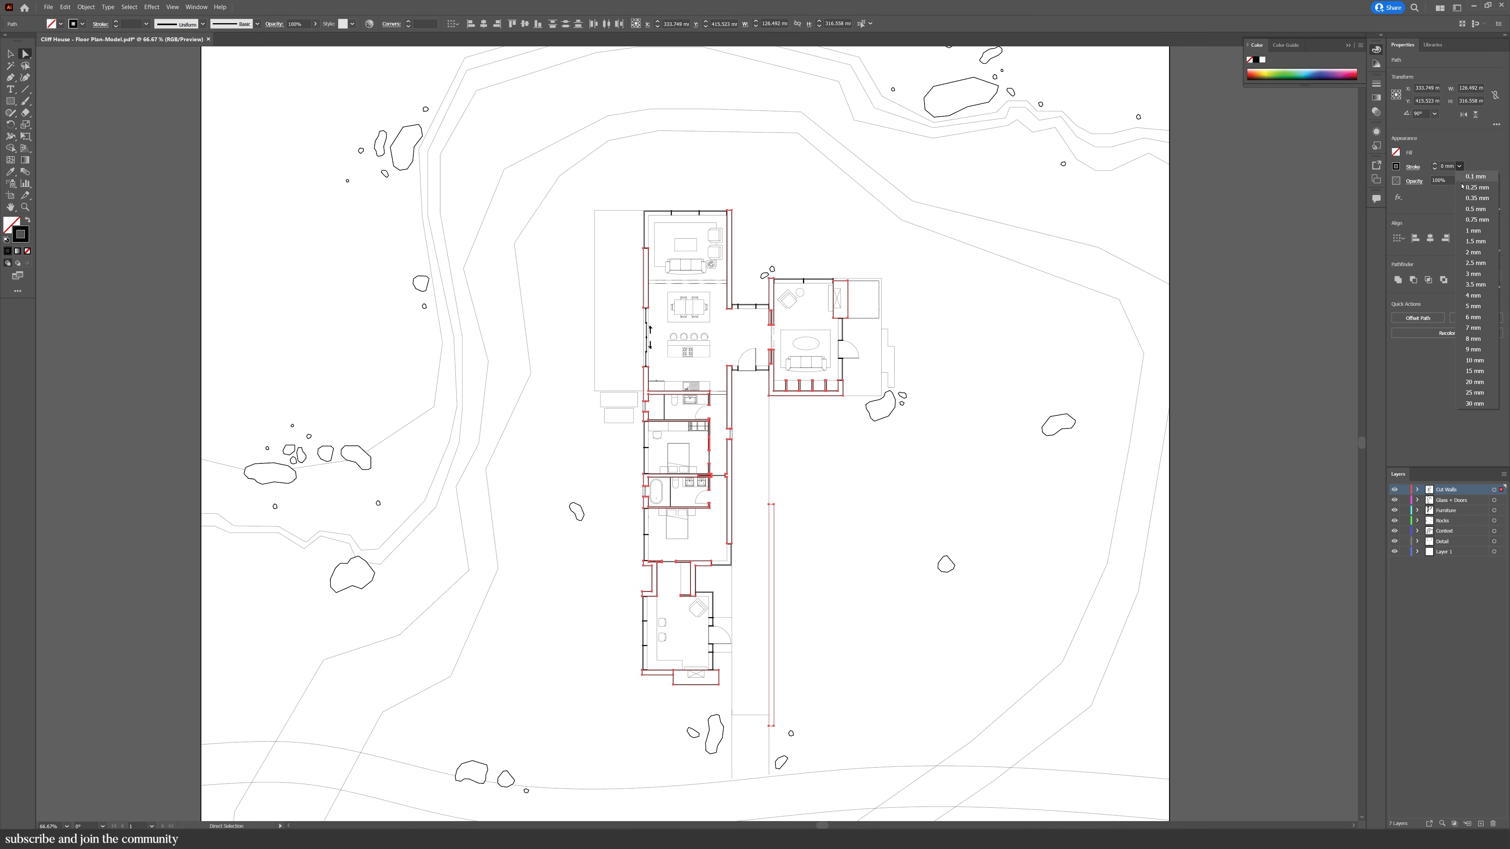
click(1466, 209)
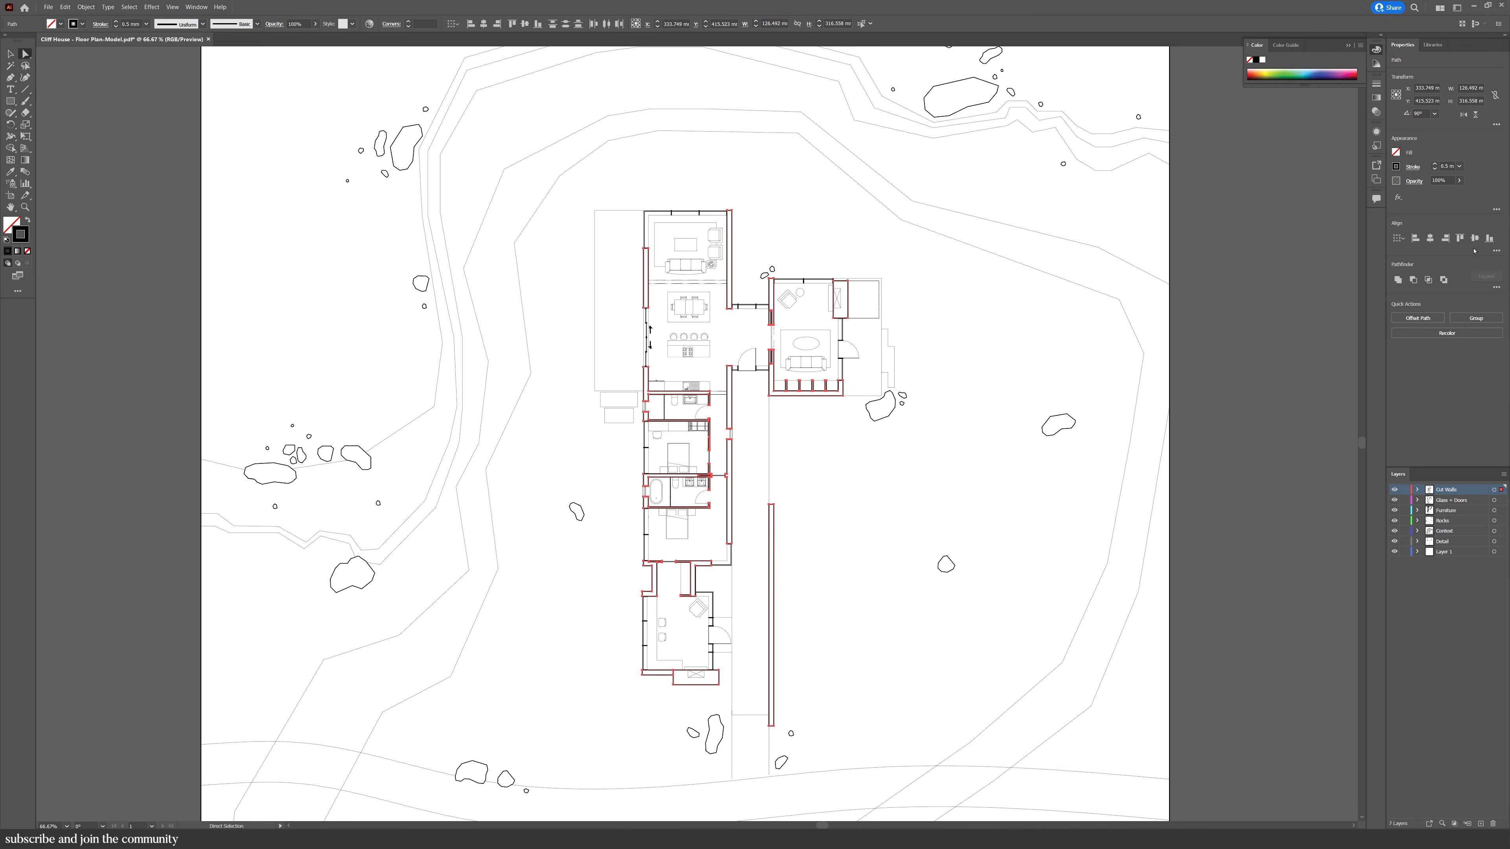
Set the stroke weight of everything on Glass + Doors to 0.35 mm and everything on Furniture to 0.25 mm
click(1477, 502)
click(1502, 502)
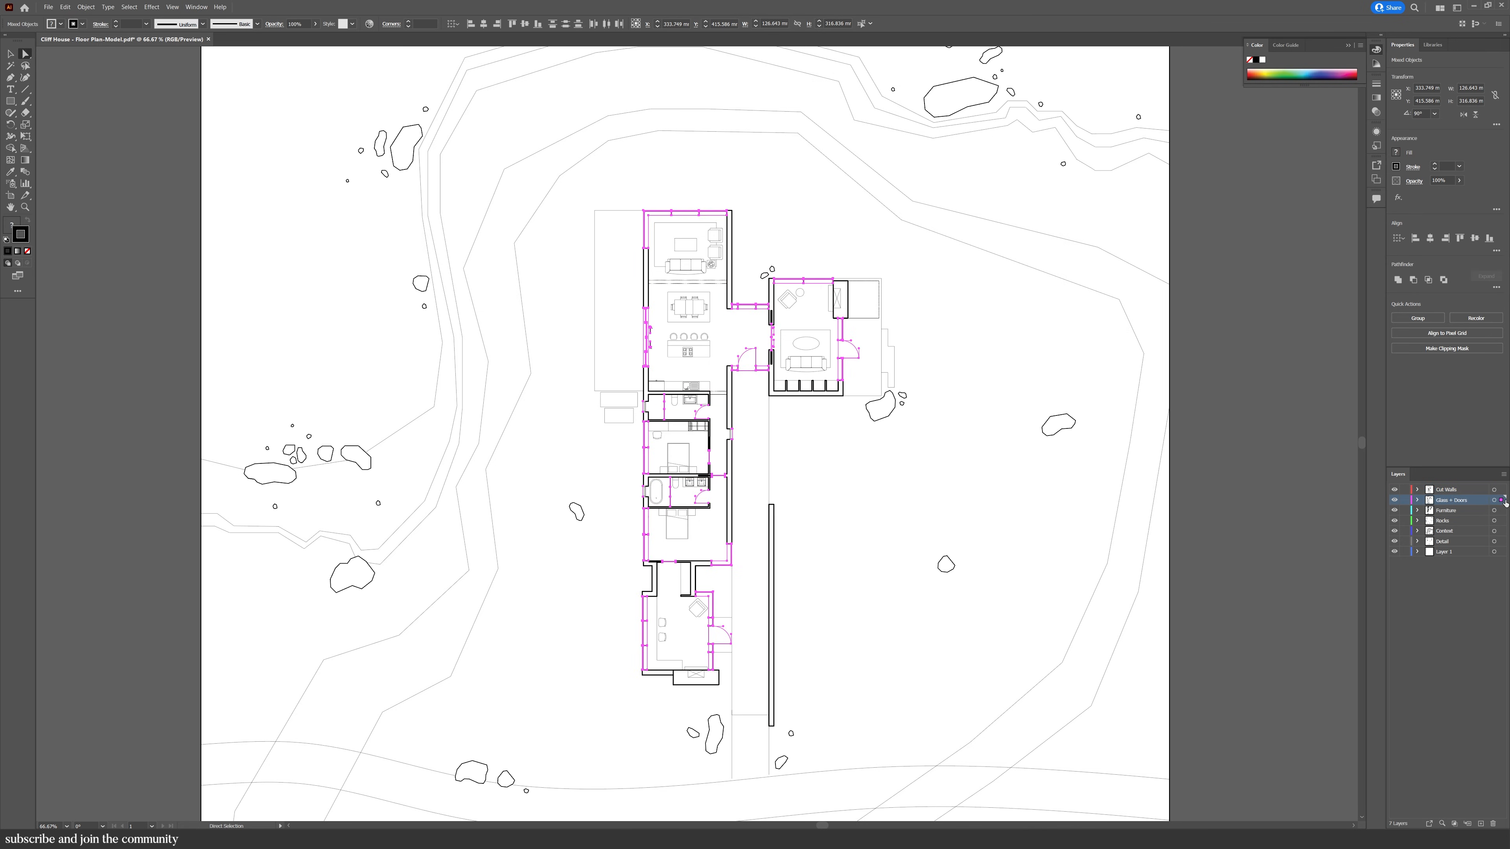
click(1459, 167)
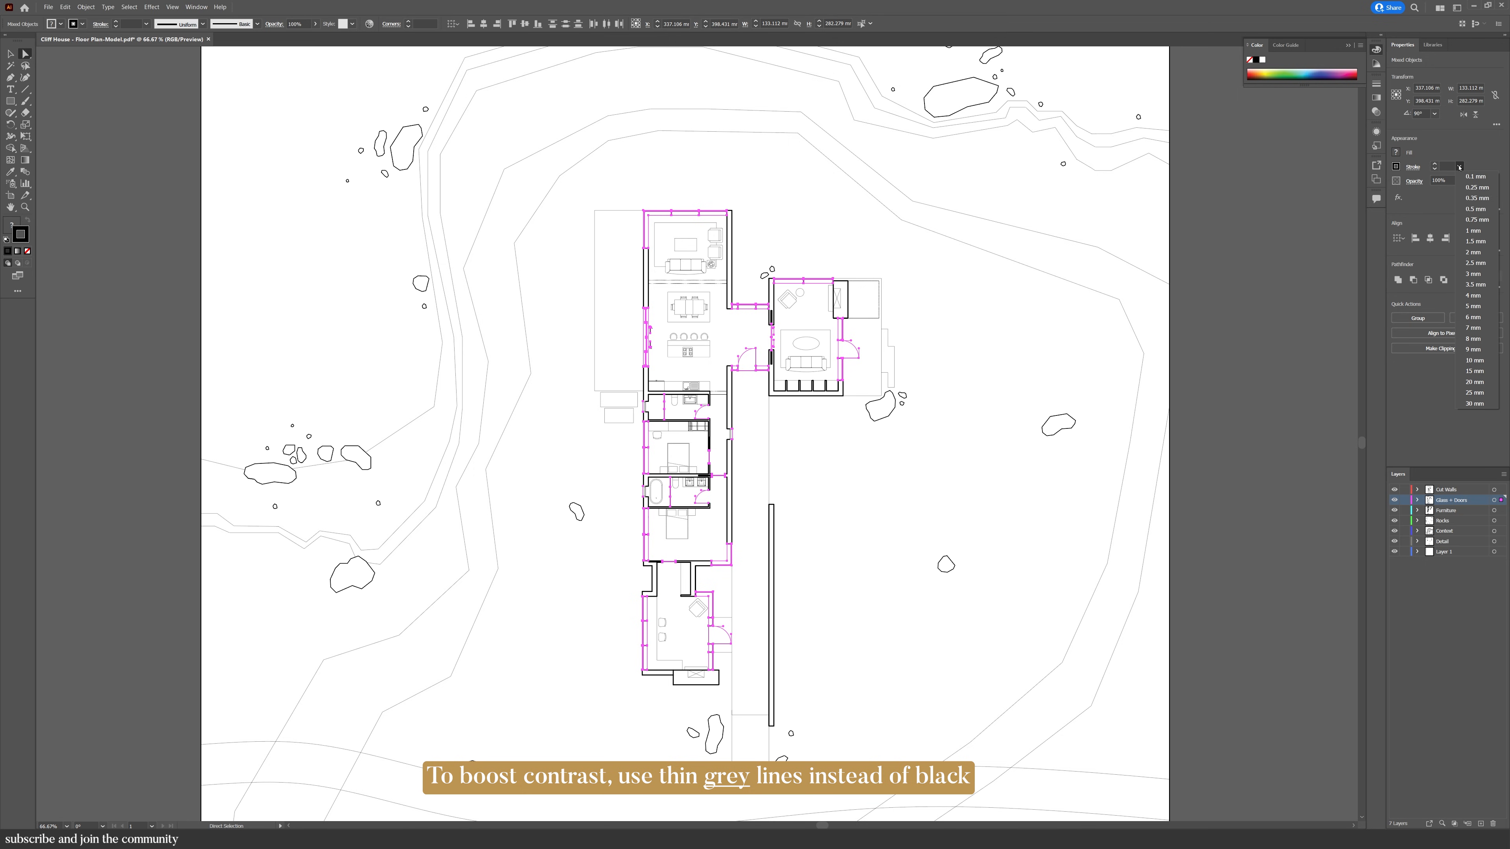
click(1476, 198)
click(1501, 510)
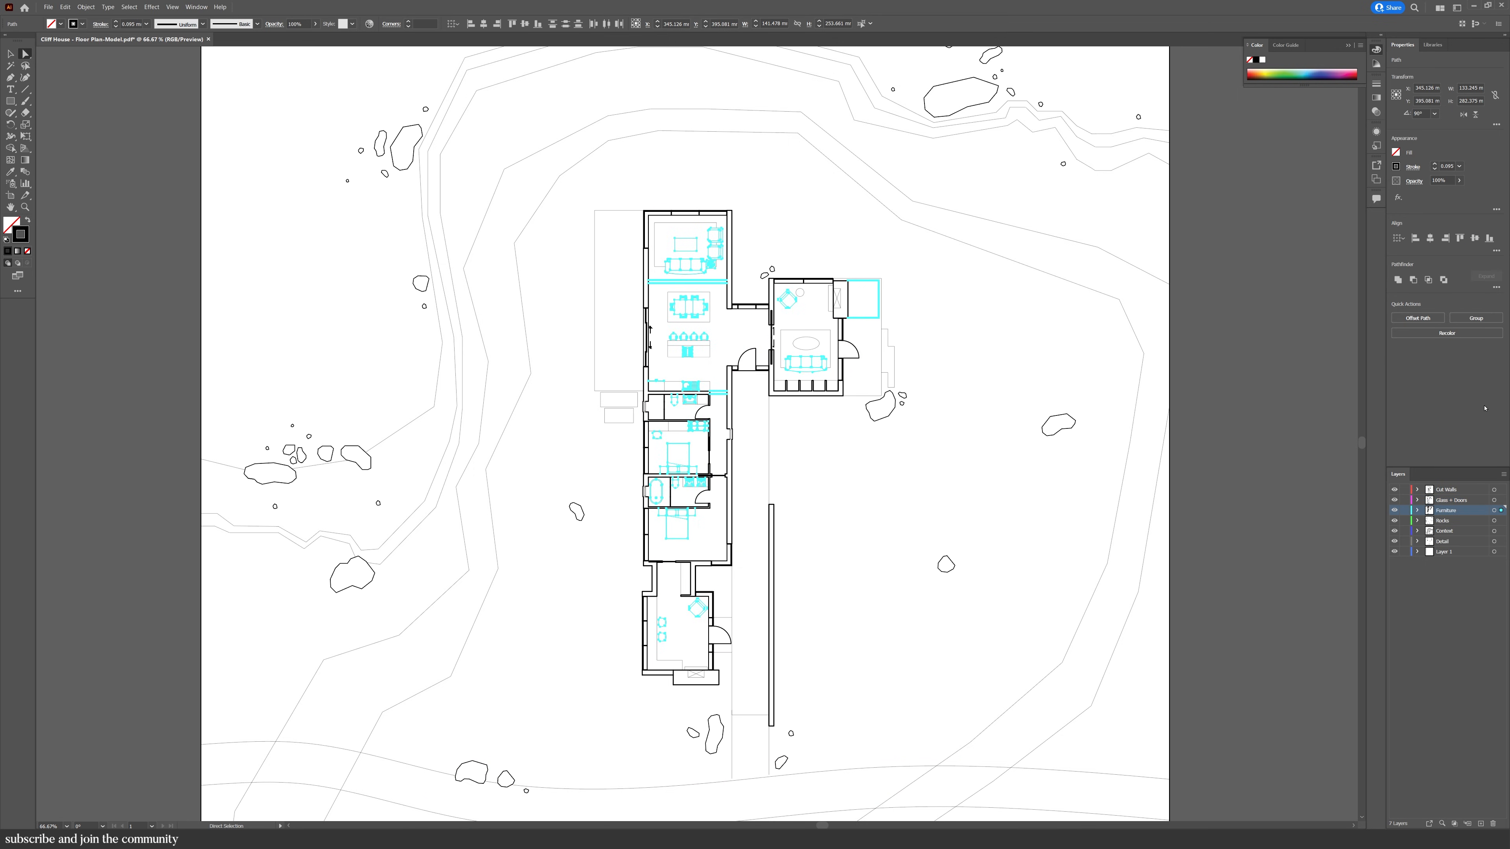
click(1459, 167)
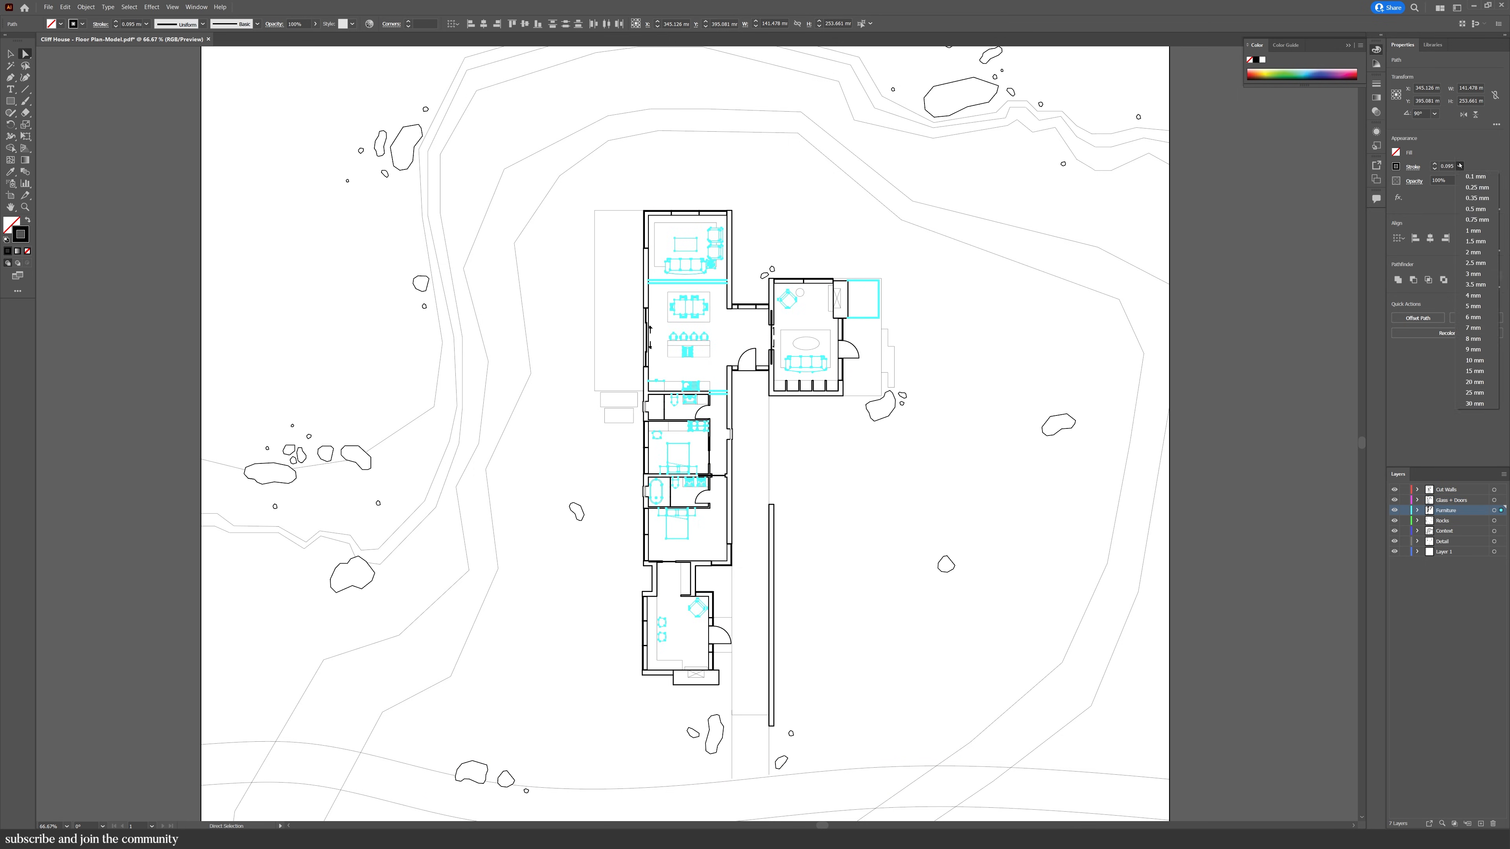
click(1475, 187)
Set the stroke weight of everything on the Rocks, Context and Detail layers to 0.1 mm
click(1501, 521)
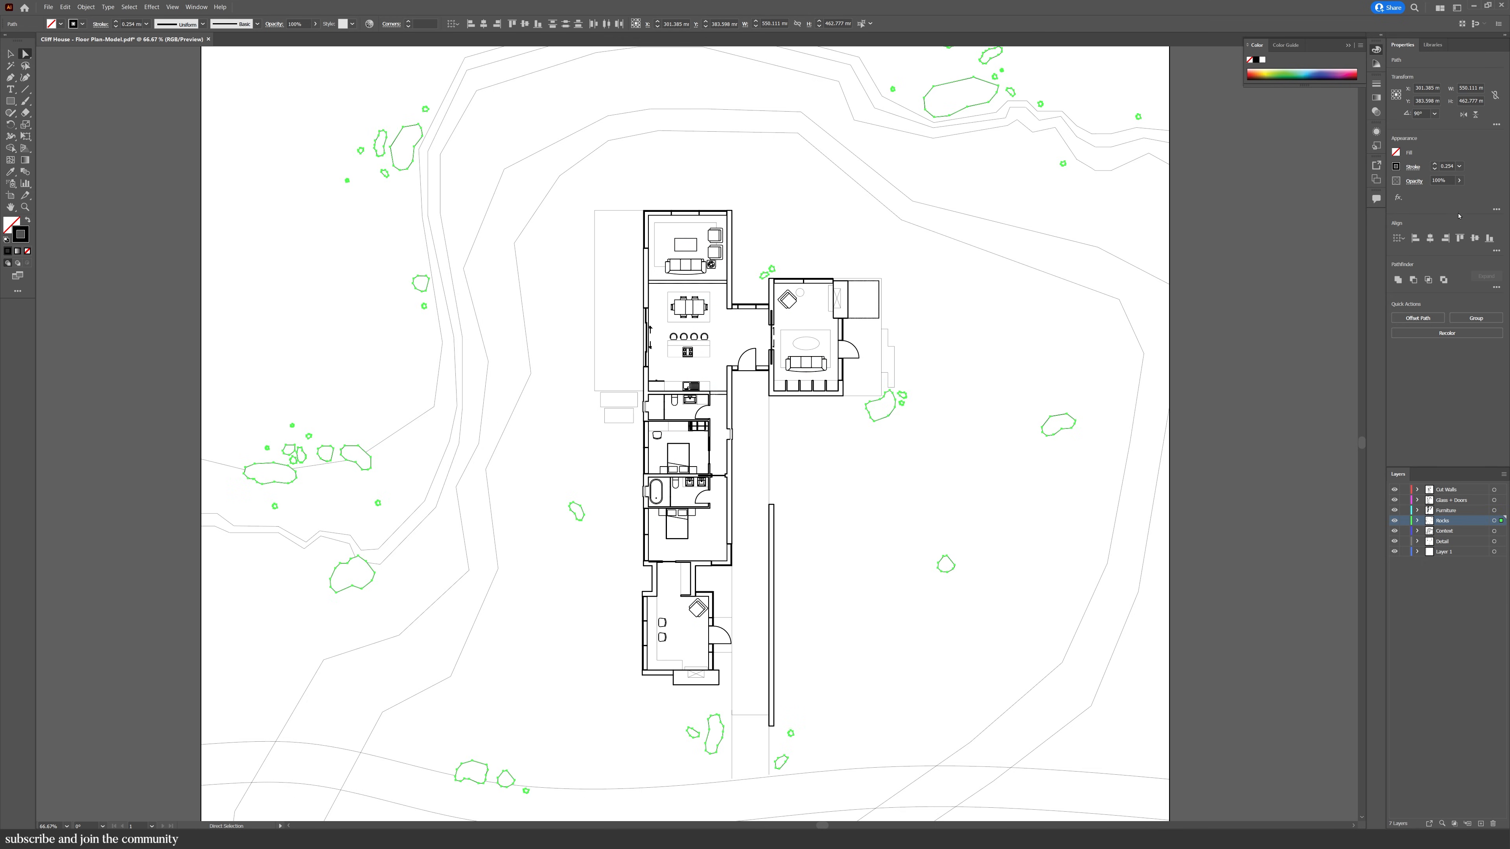
click(1459, 168)
click(1474, 177)
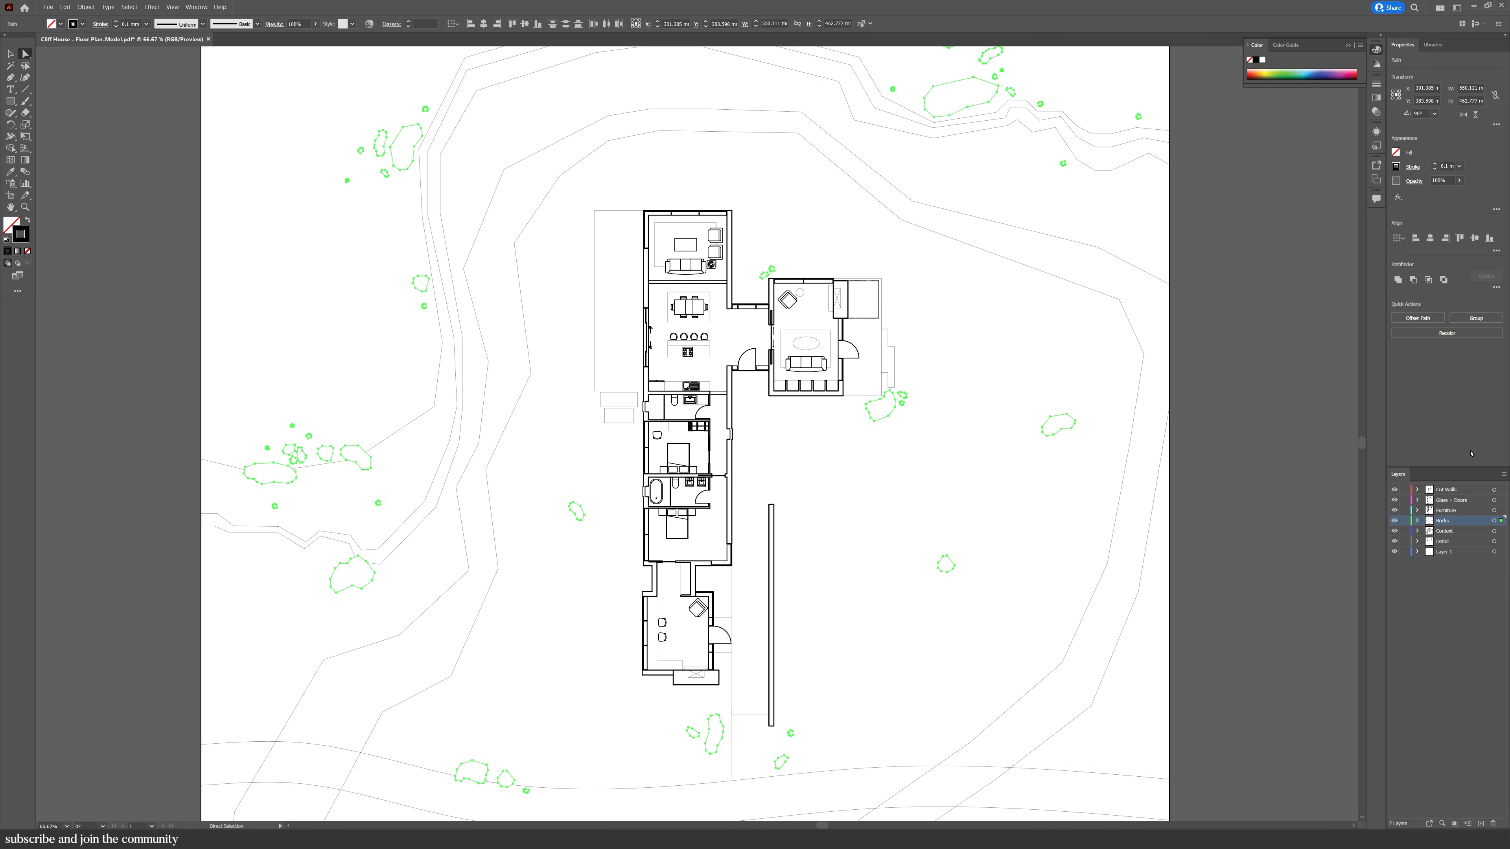
click(1500, 531)
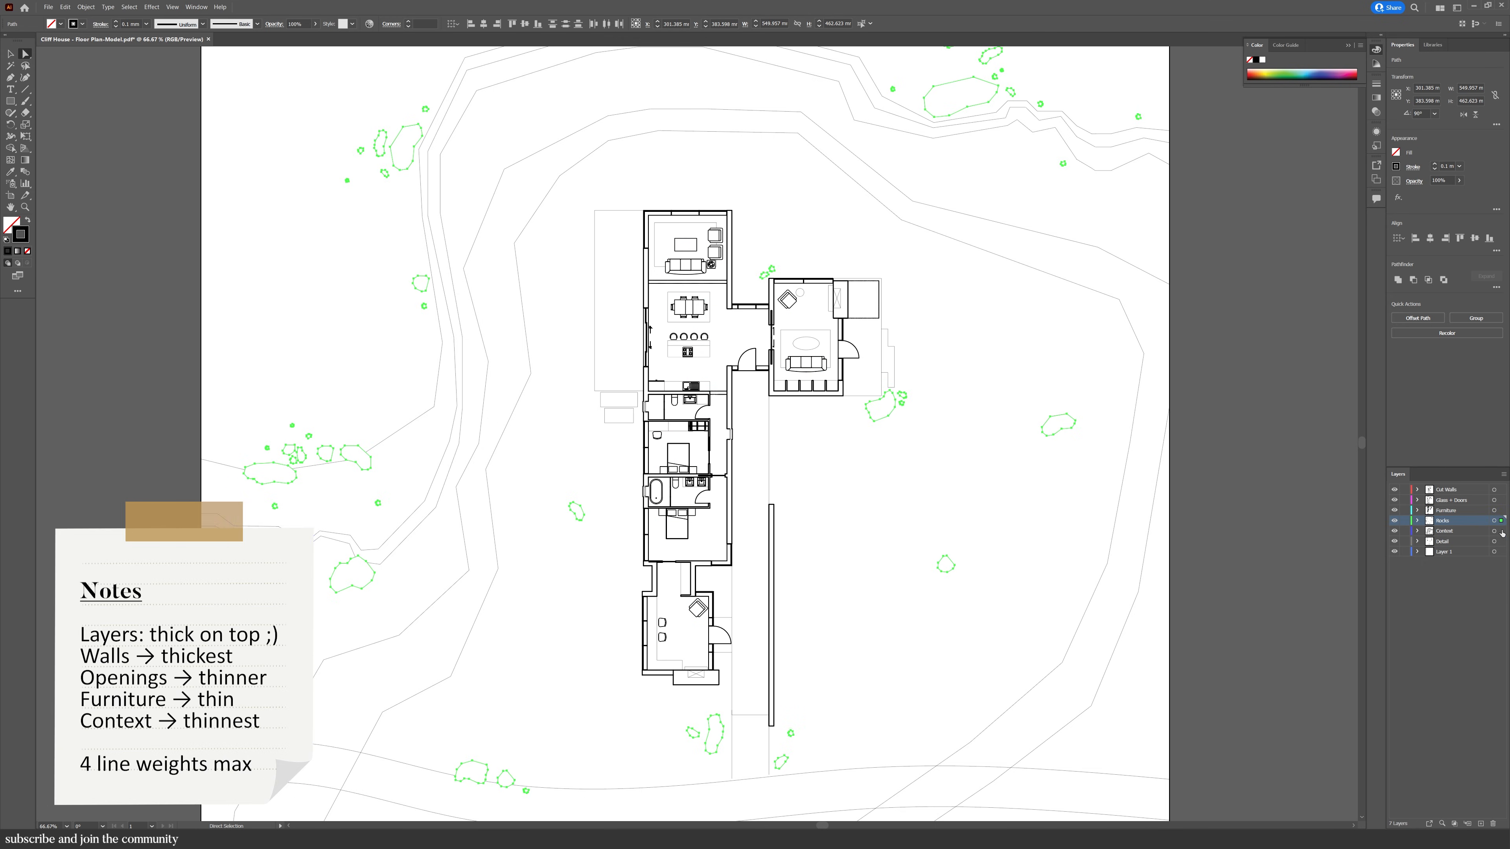
click(1458, 167)
click(1474, 178)
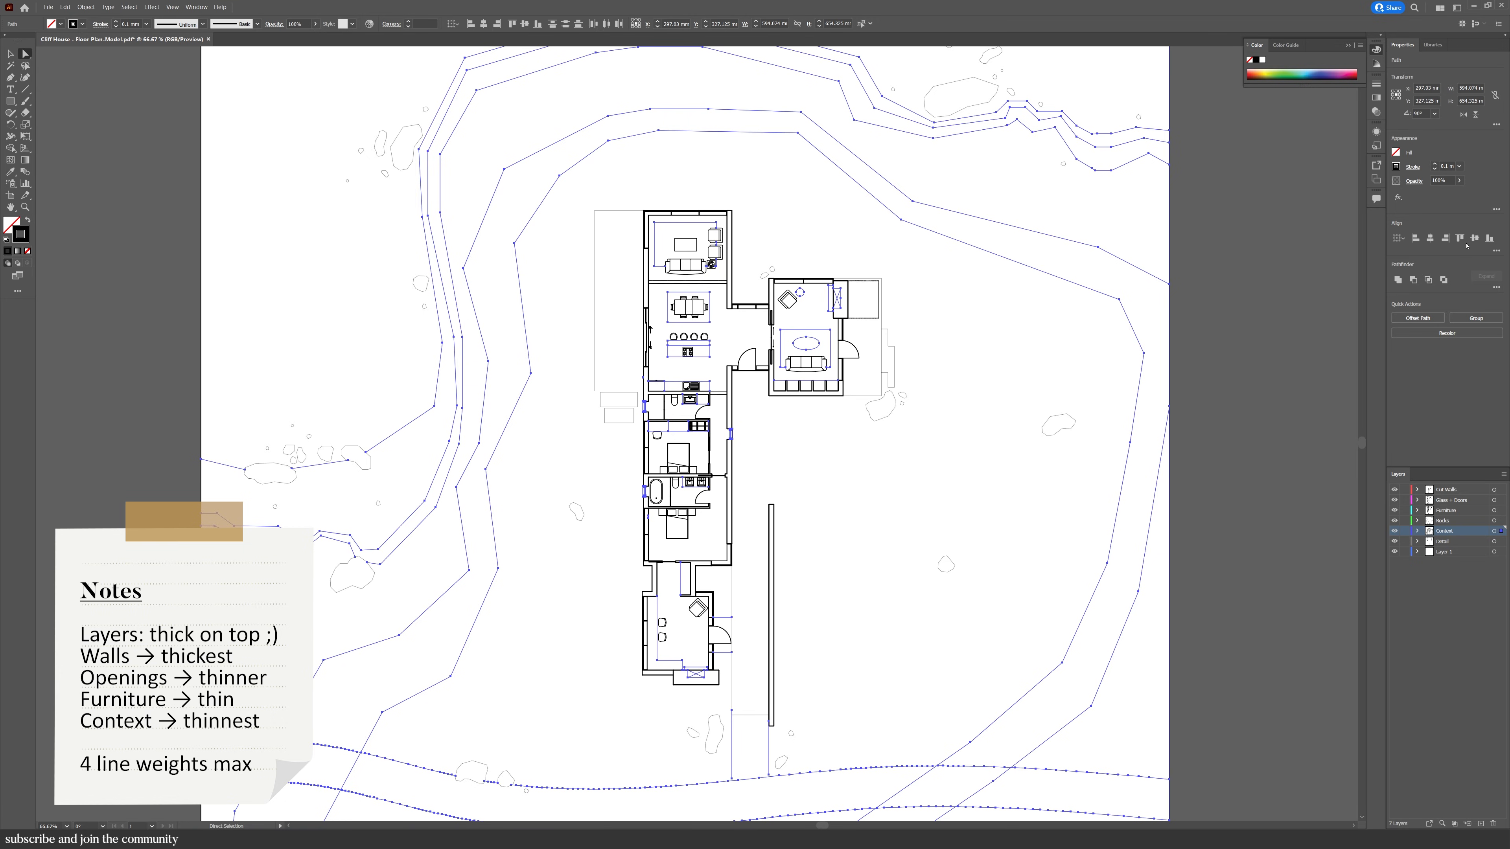
click(1501, 541)
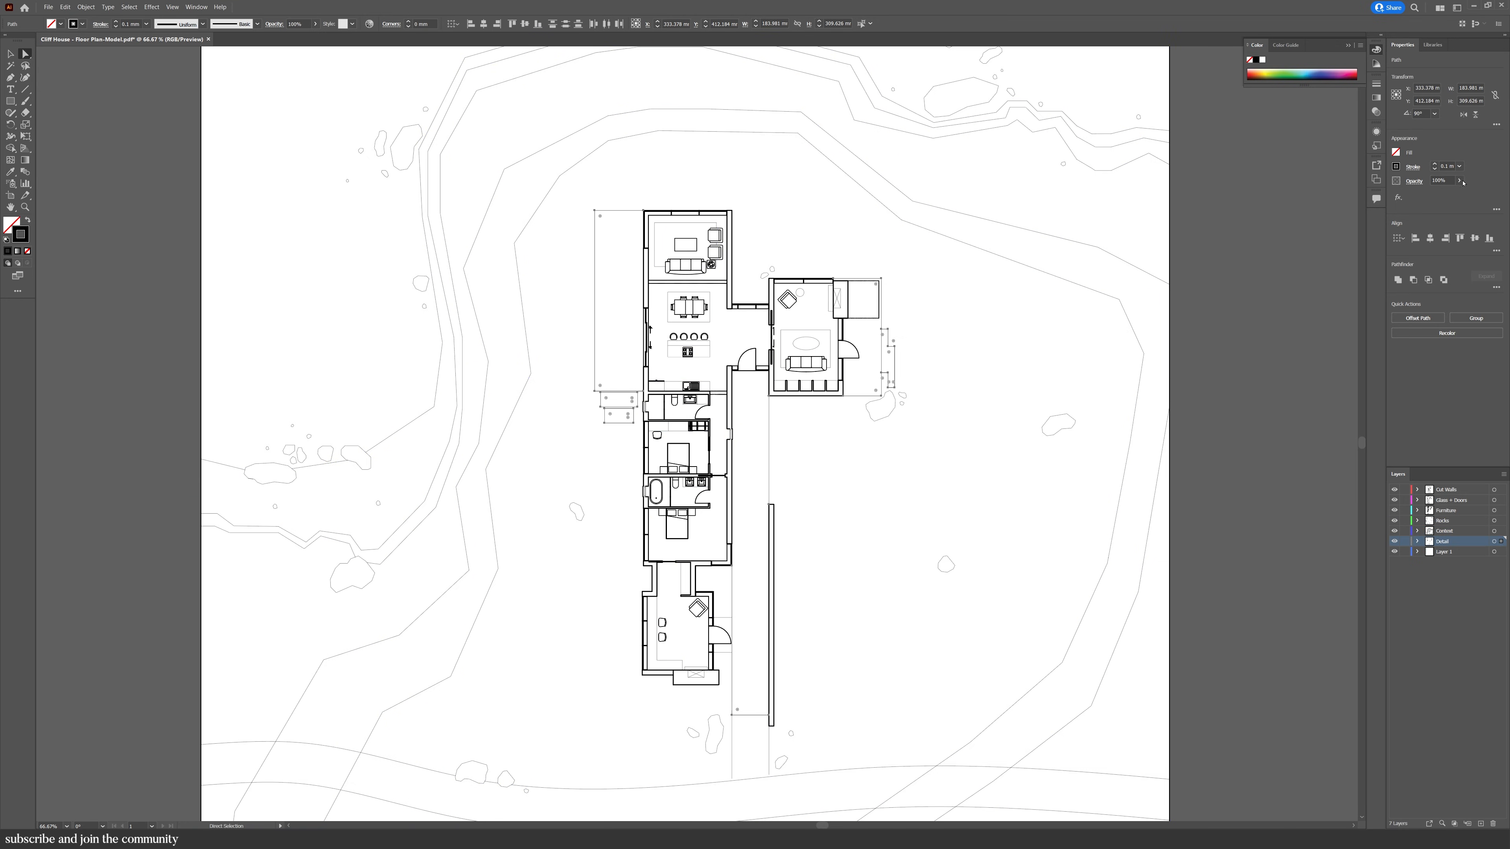
click(991, 541)
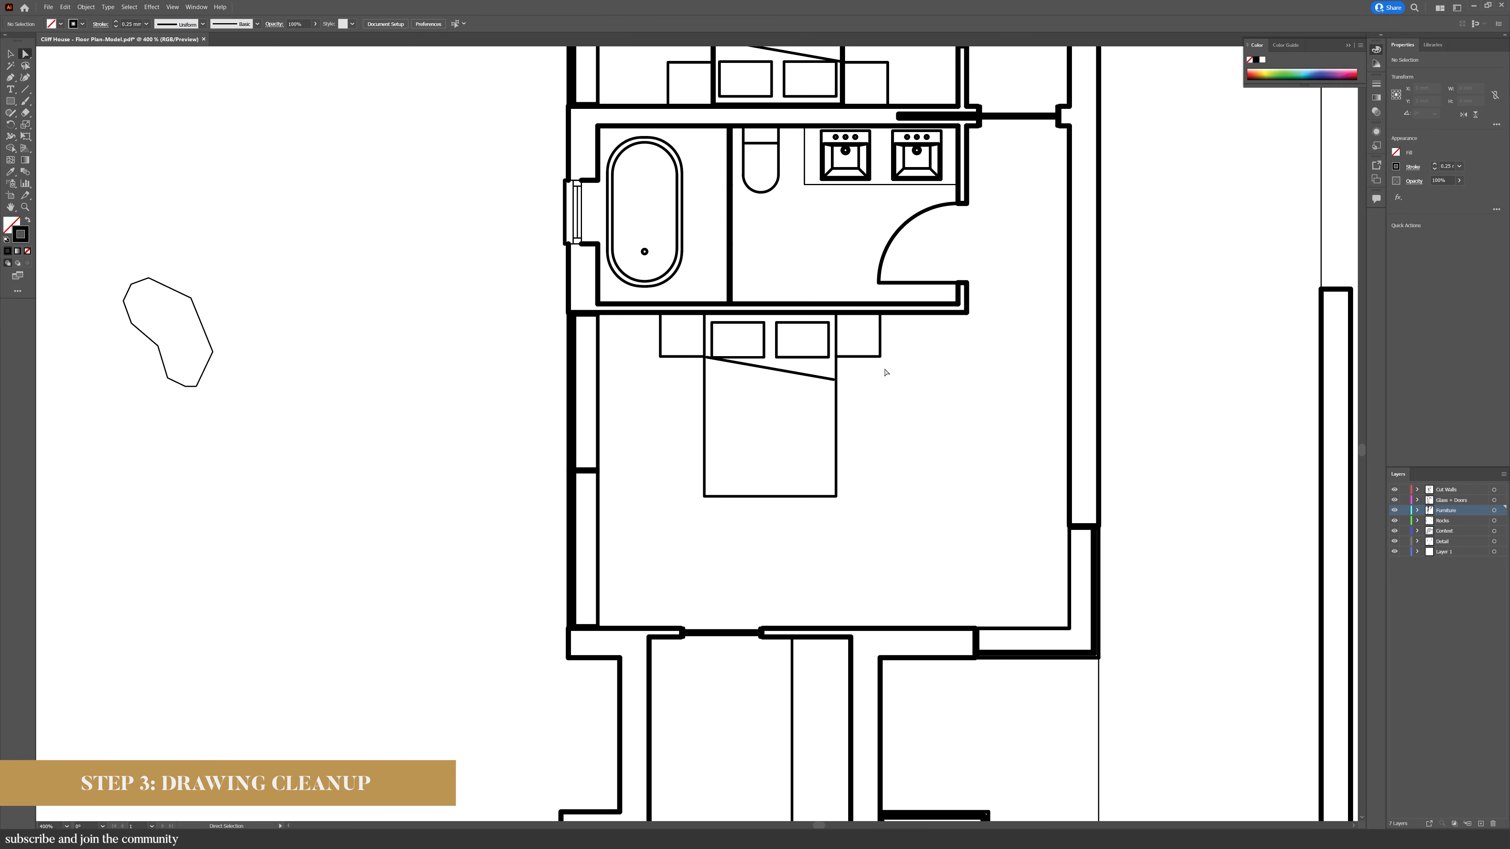
Extend both wall ends at the lower bathroom's exterior window out to the outer wall face
scroll(892, 405, up, 4)
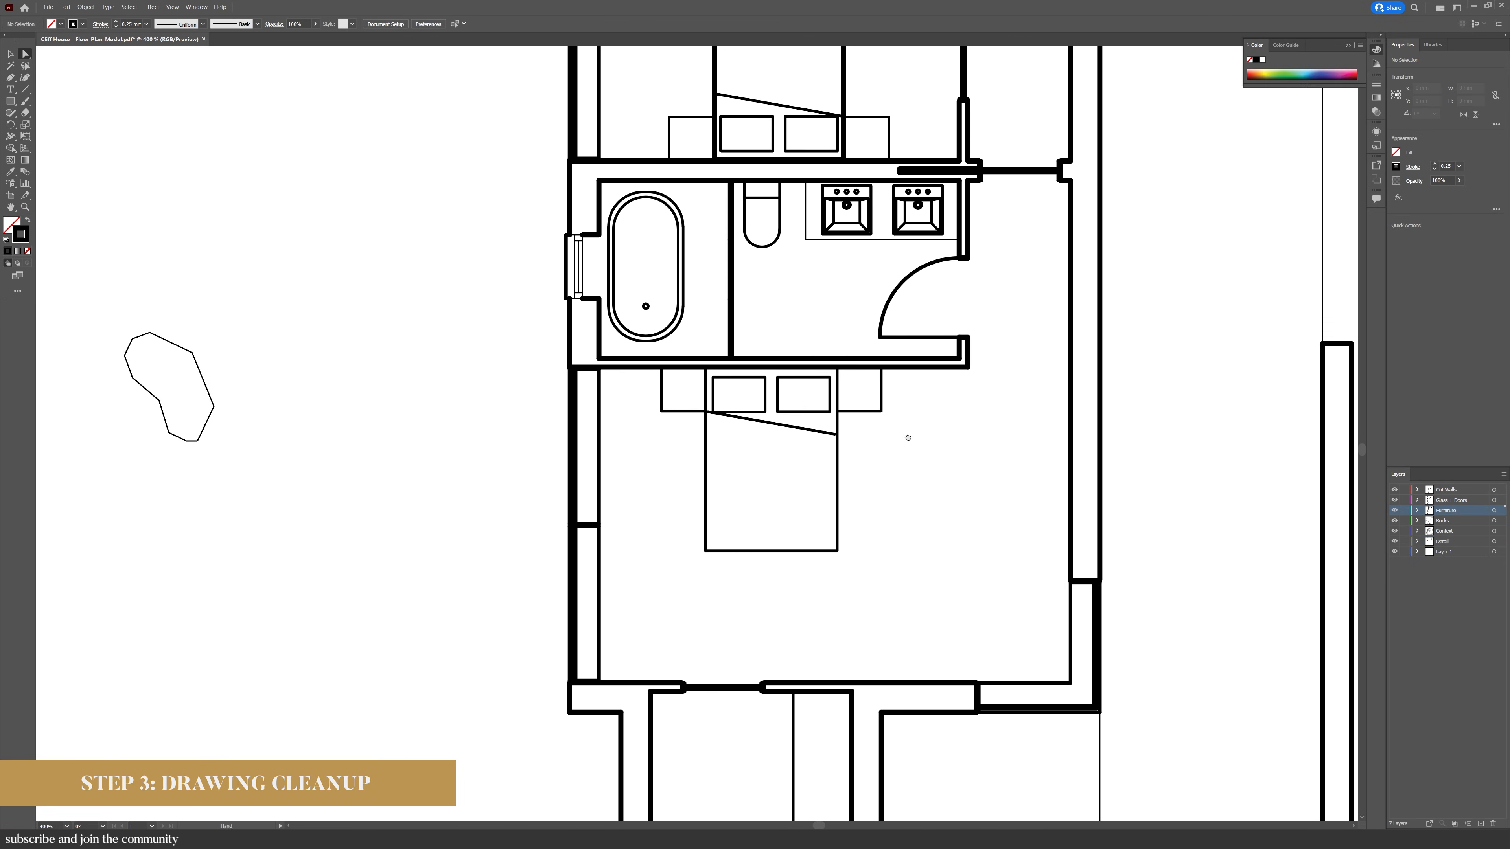
drag(583, 480, 569, 480)
drag(583, 417, 569, 417)
Delete the overlapping lines on the lower bathroom's sinks and the heavy outline around the bedroom wardrobe above
key(Delete)
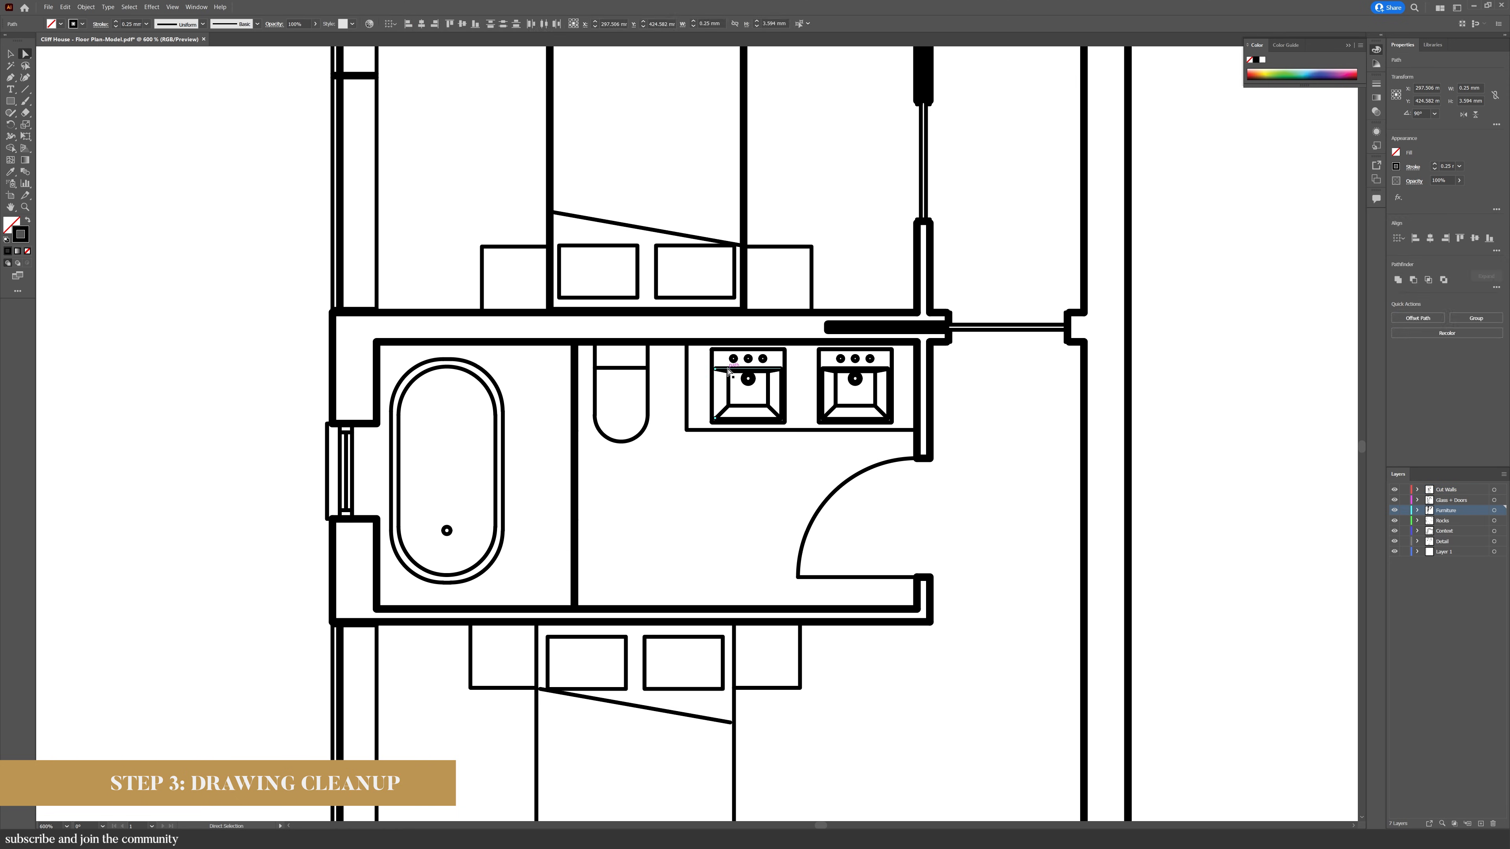
click(782, 415)
scroll(766, 369, up, 5)
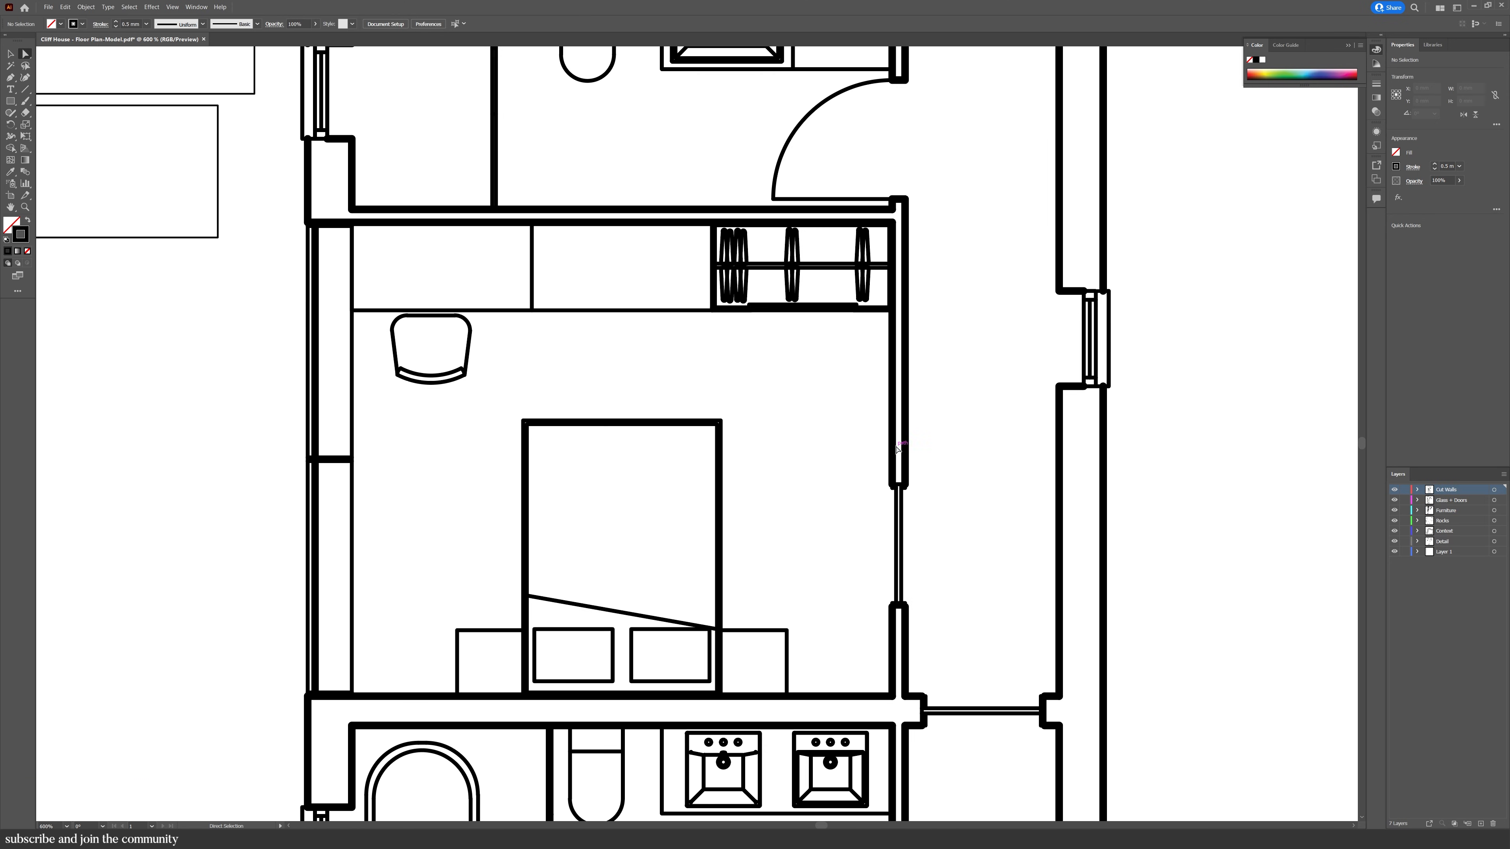
click(756, 308)
click(756, 319)
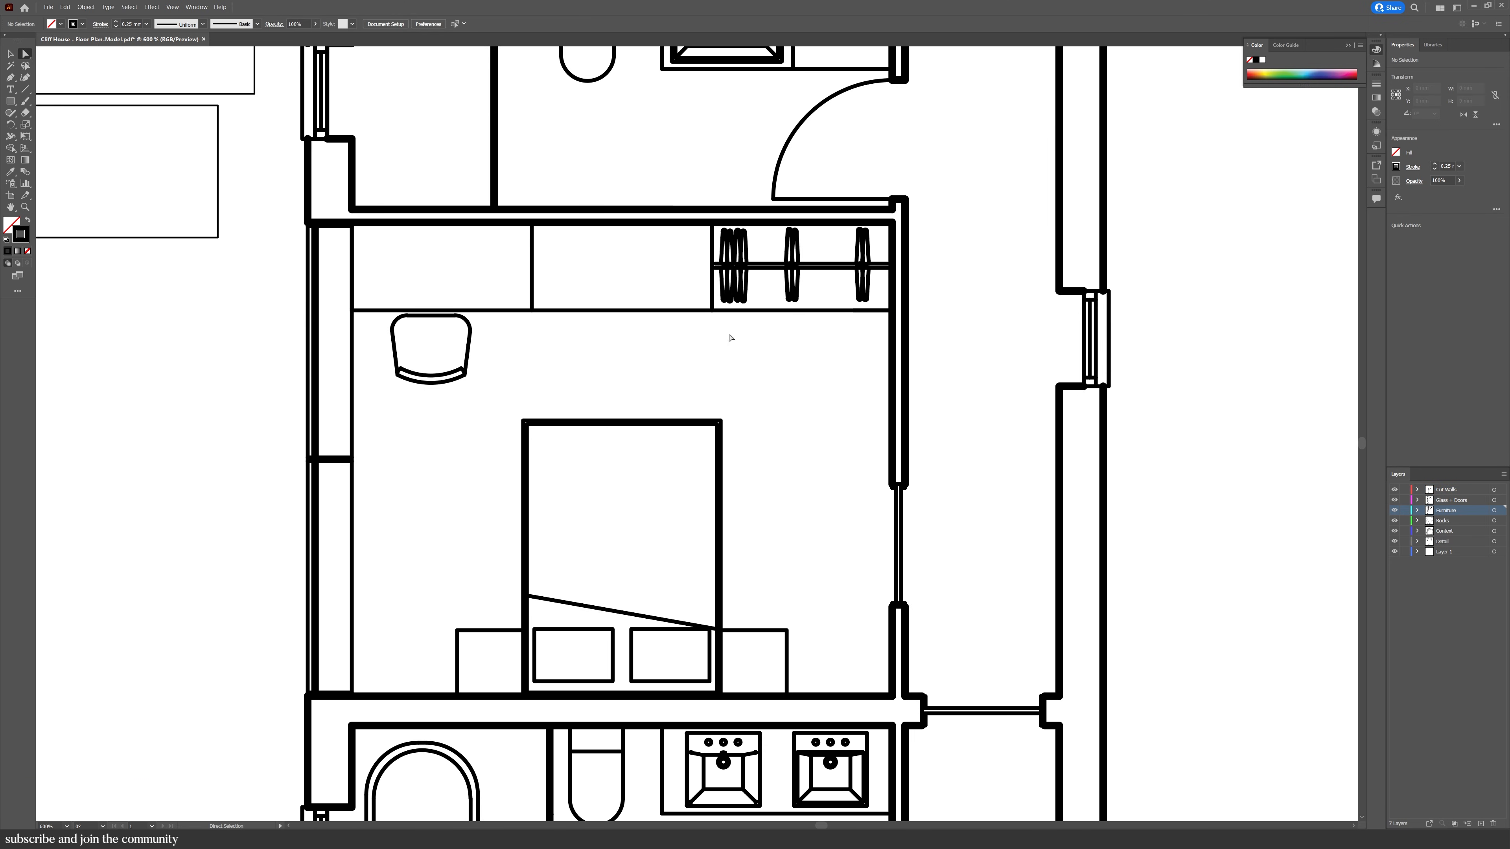
Extend both wall ends at the corridor's exterior window out to the outer wall face
scroll(766, 452, up, 5)
scroll(766, 453, left, 1)
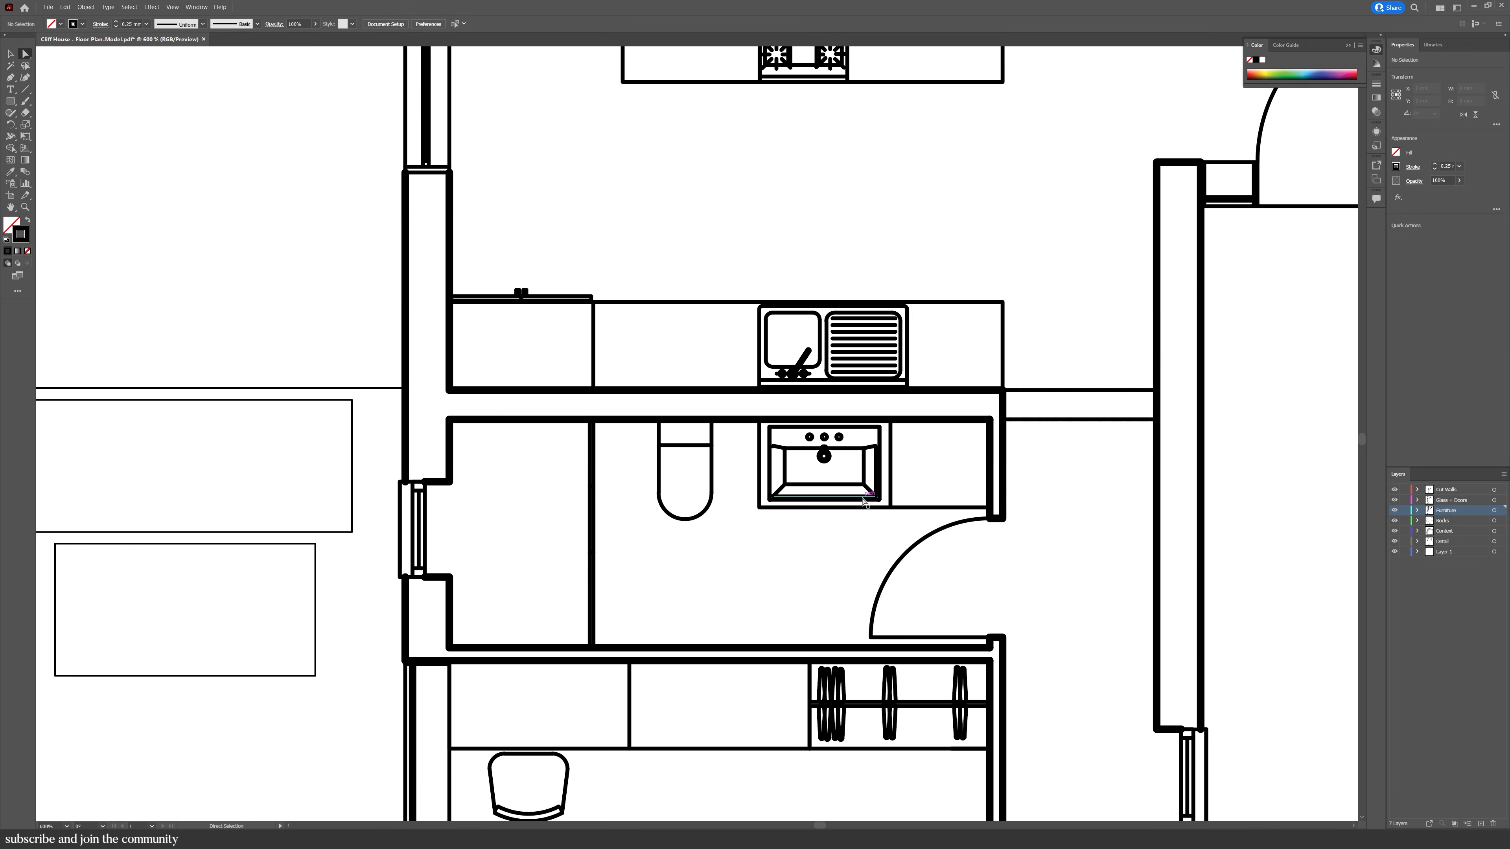
scroll(950, 561, up, 3)
scroll(950, 562, left, 1)
drag(951, 562, 637, 241)
drag(898, 605, 916, 605)
drag(898, 509, 914, 510)
click(654, 388)
drag(654, 389, 741, 300)
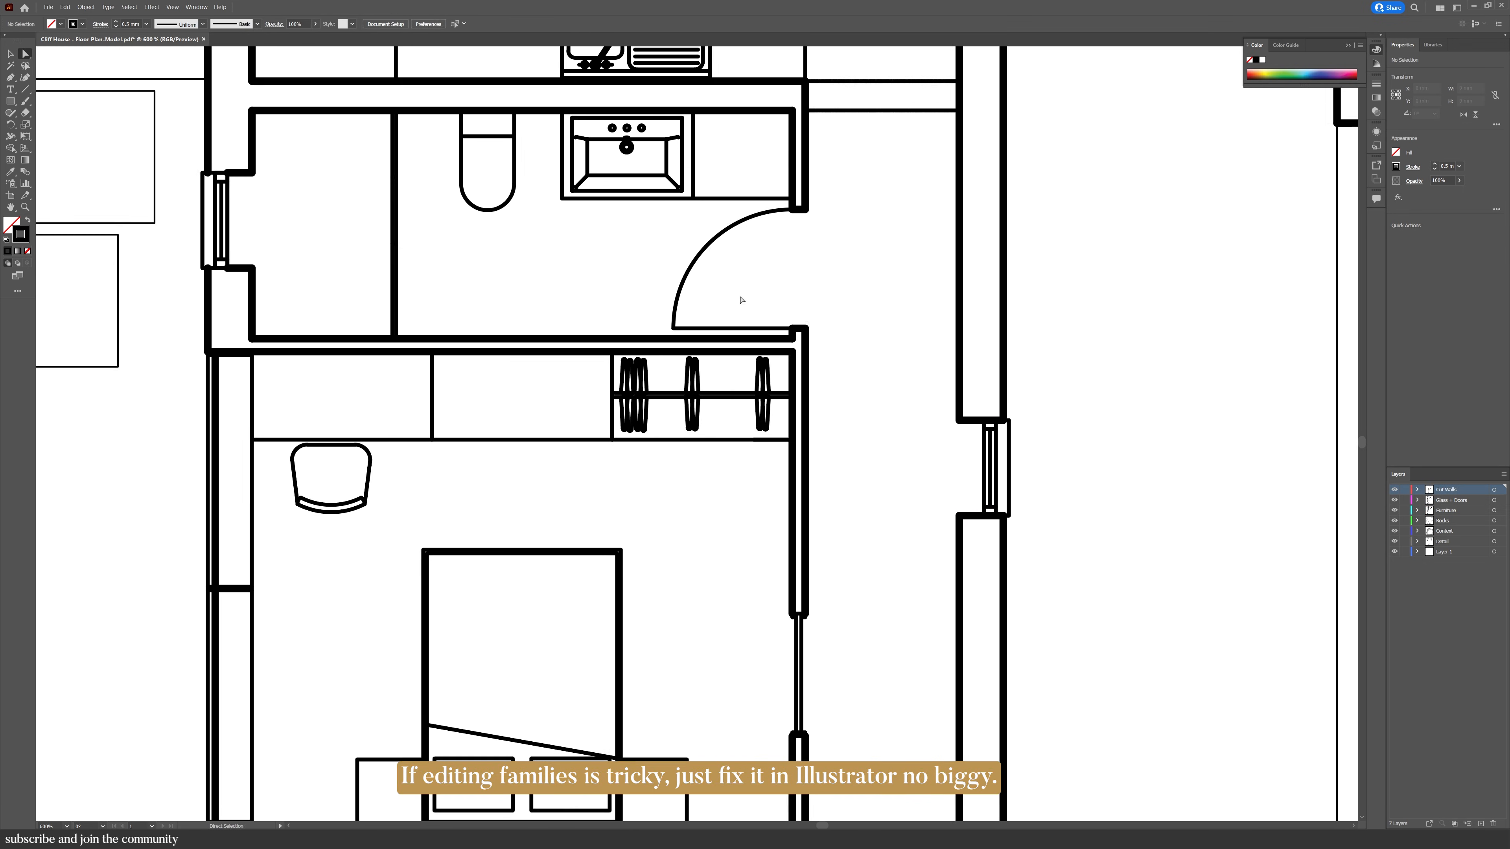
Draw a vertical threshold line across the lower bathroom's doorway and move it to the Detail layer
drag(755, 666, 734, 252)
key(backslash)
drag(770, 557, 770, 676)
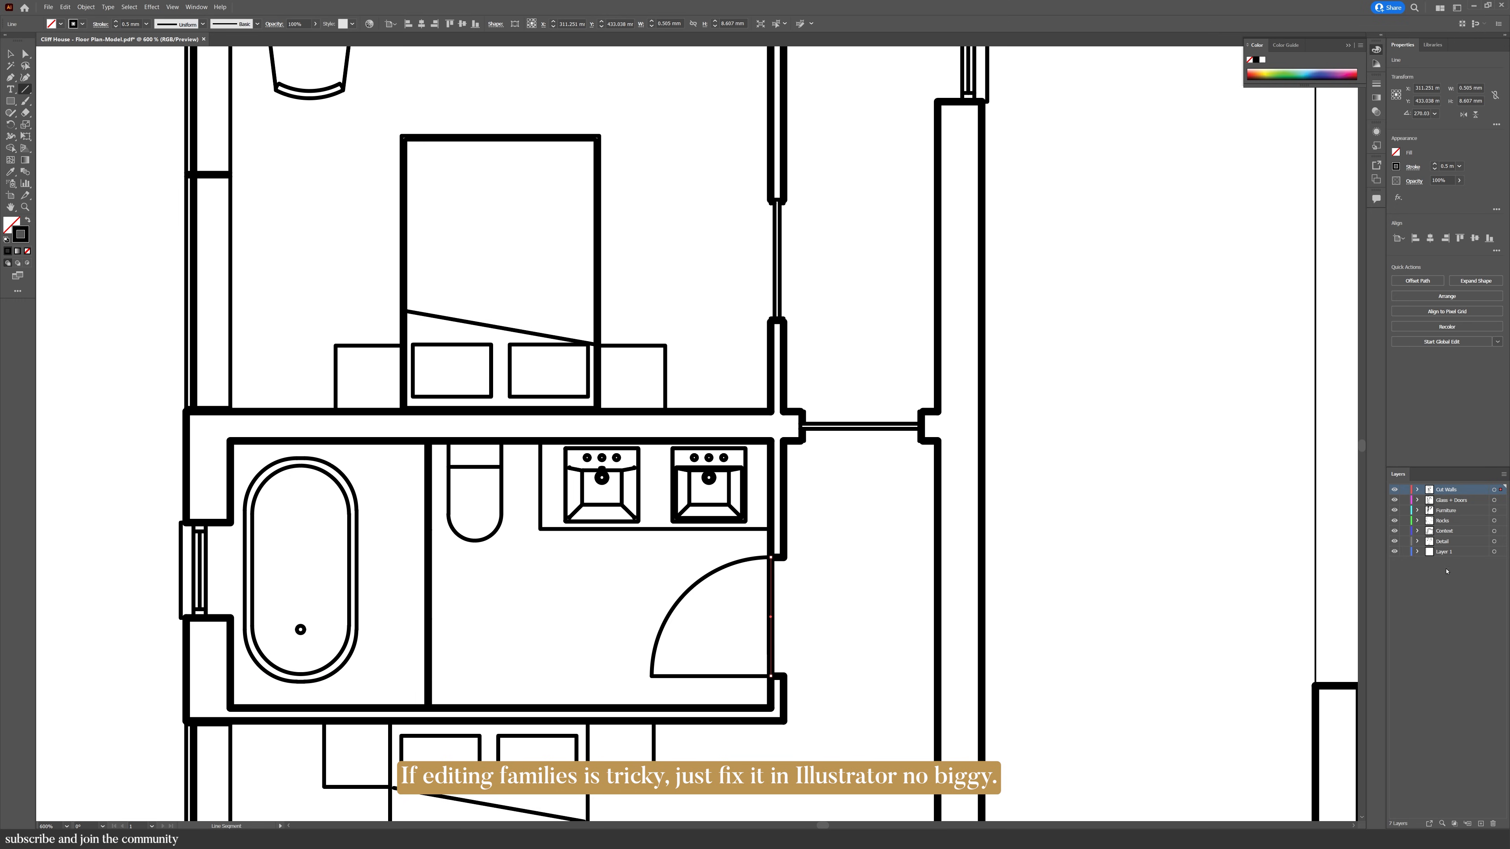
drag(1500, 490, 1500, 541)
Match the threshold line's stroke to the thin 0.1 mm linework with the Eyedropper
scroll(865, 552, down, 2)
drag(839, 624, 783, 367)
key(i)
click(866, 650)
Place a copy of the thin threshold line across the upper bathroom's doorway
drag(734, 225, 812, 589)
scroll(812, 588, up, 1)
key(v)
drag(847, 757, 826, 241)
click(872, 242)
scroll(856, 176, up, 3)
scroll(930, 327, down, 2)
drag(1223, 287, 1269, 542)
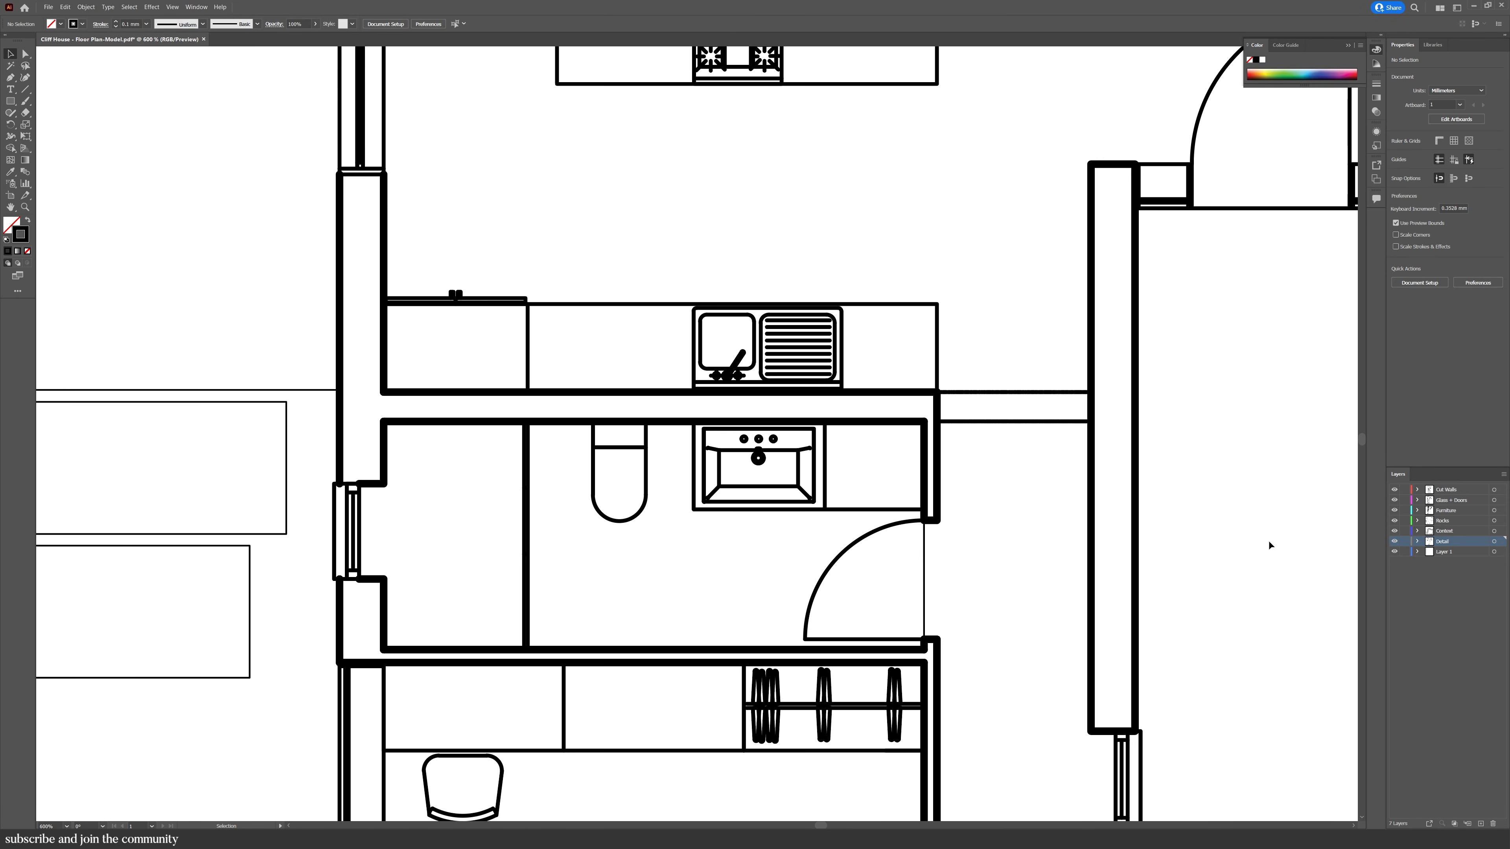
Isolate the Furniture layer and delete the two horizontal lines crossing the corridor opening beside the kitchen
alt+click(1393, 531)
alt+click(1394, 531)
alt+click(1394, 501)
alt+click(1394, 501)
alt+click(1395, 490)
alt+click(1394, 490)
alt+click(1394, 510)
click(938, 366)
drag(1117, 443, 1035, 371)
key(Delete)
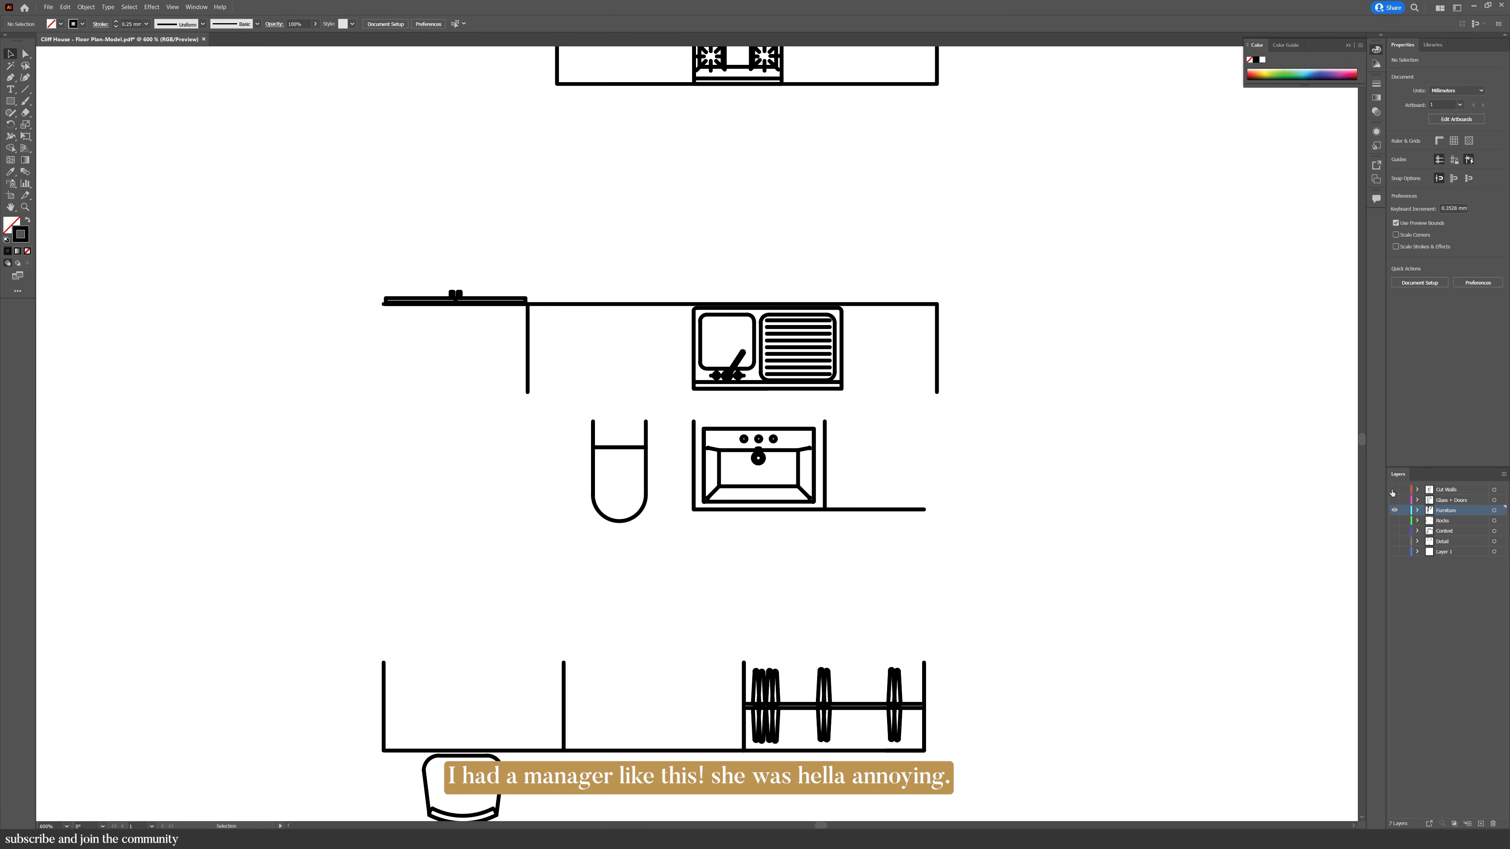
Show all layers, lock all except Detail, and draw two horizontal lines on it across the corridor opening beside the kitchen
drag(1394, 489, 1395, 551)
alt+click(1403, 541)
click(1443, 542)
key(p)
click(937, 393)
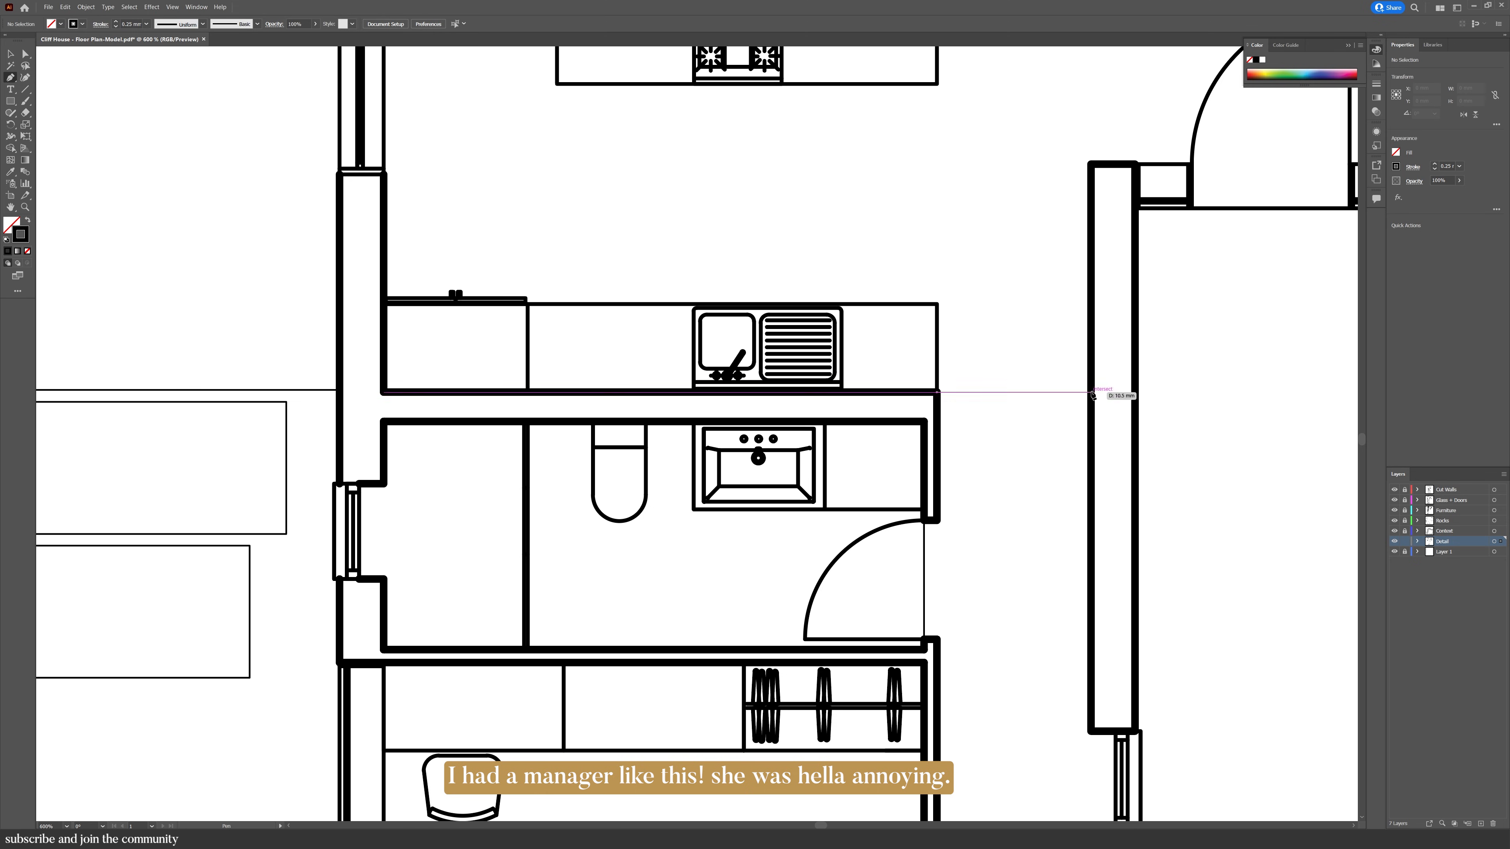
click(1090, 392)
key(Escape)
click(937, 421)
click(1090, 421)
Set both new corridor lines to a 0.1 mm stroke and make them dashed
key(a)
drag(1064, 442, 1010, 371)
click(1458, 167)
click(1468, 176)
click(1412, 167)
click(1318, 236)
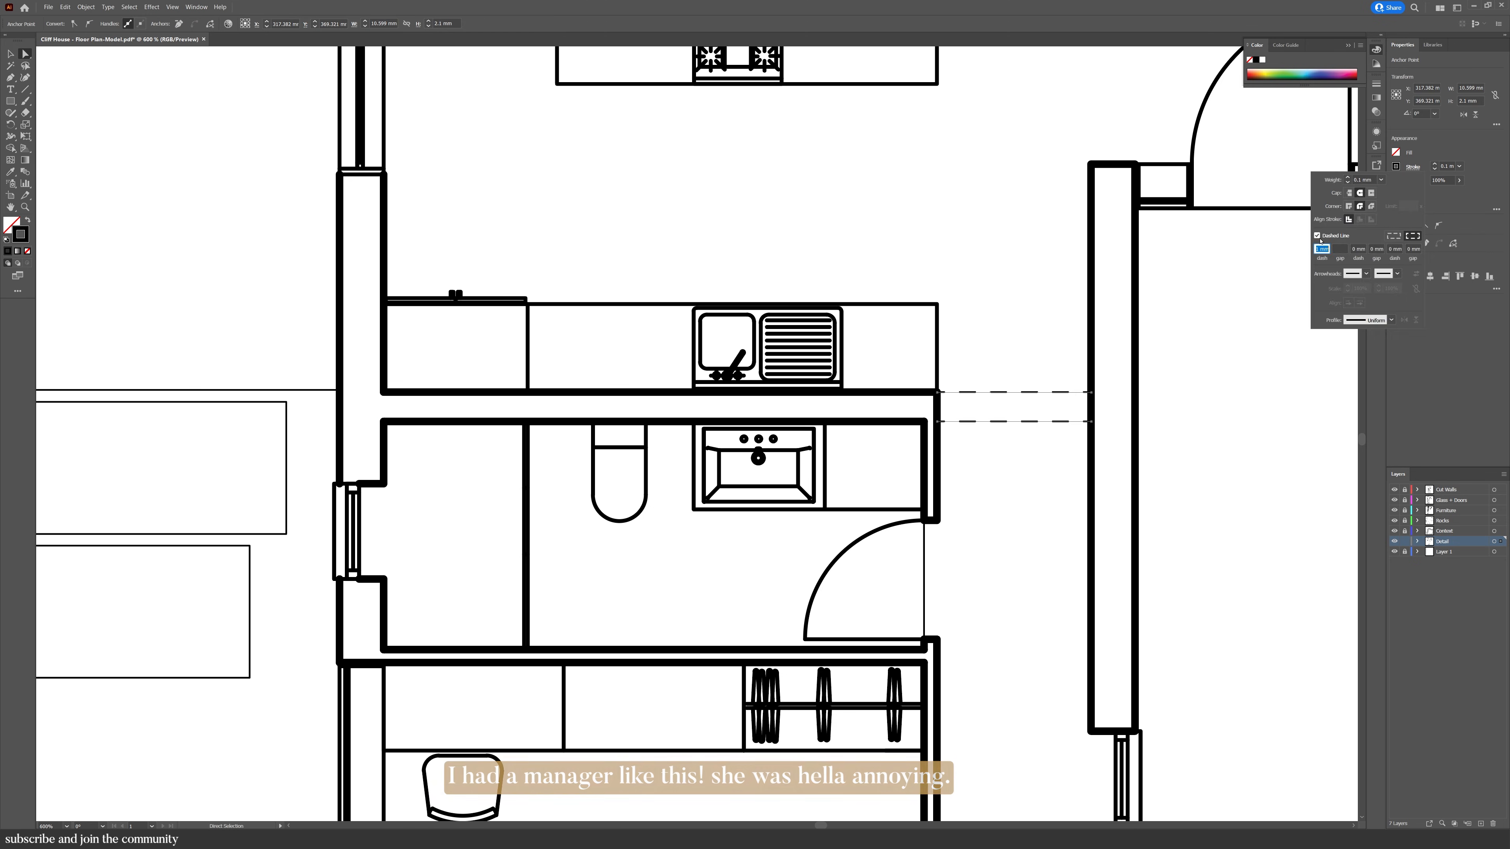
Extend both wall ends at the upper bathroom's window out to the outer wall face
drag(1074, 531, 1314, 503)
drag(600, 550, 579, 550)
drag(599, 455, 579, 455)
Delete the overlapping segments that thicken the shower screen in the upper bathroom
click(701, 479)
drag(758, 485, 690, 568)
click(696, 568)
click(696, 569)
key(Delete)
key(Delete)
click(697, 649)
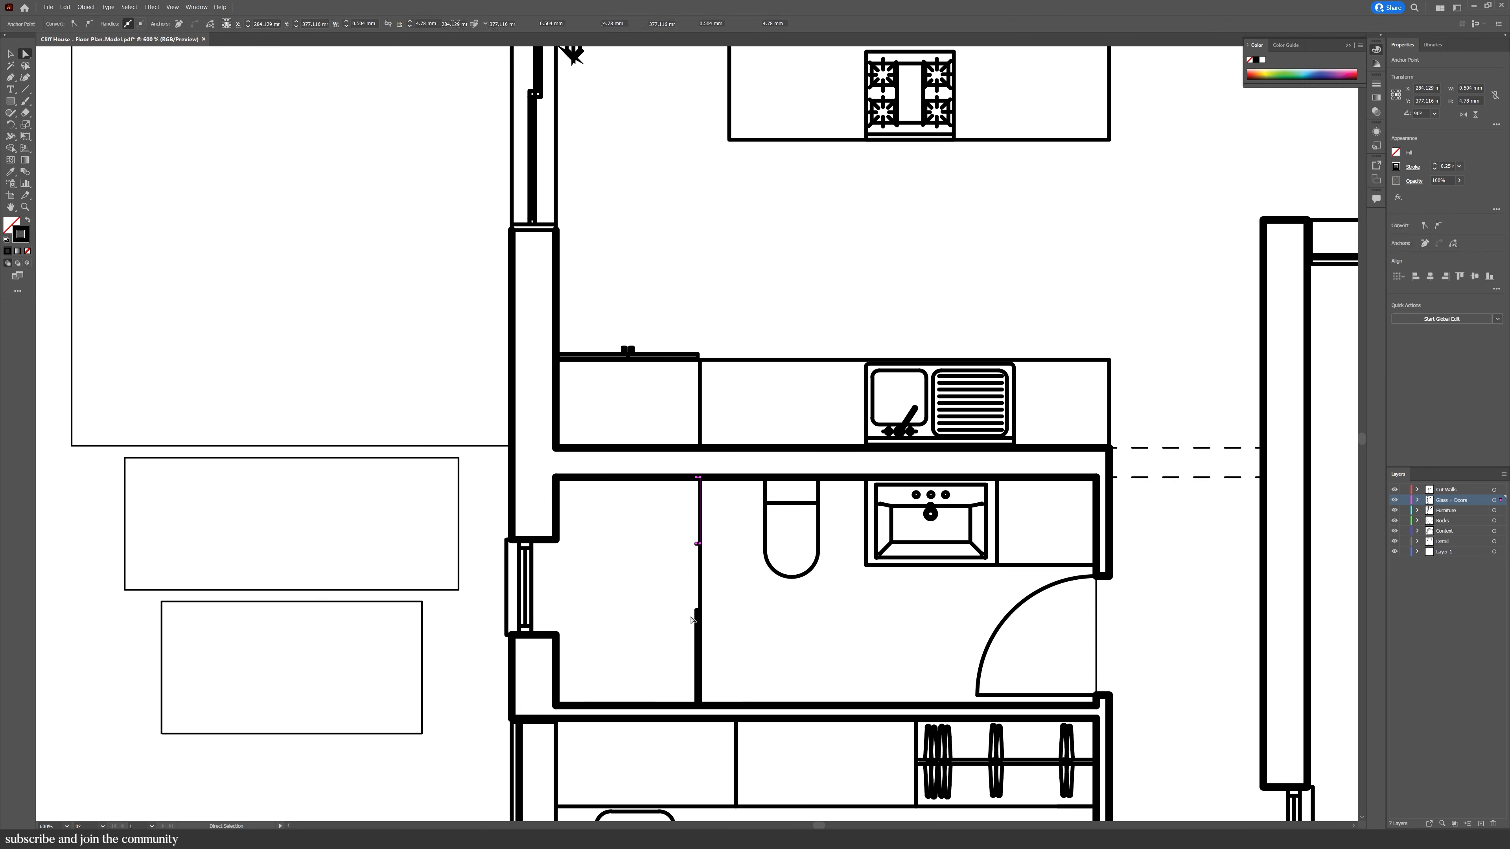
key(Delete)
key(Delete)
Delete the overlapping segments that thicken the screen beside the bathtub in the lower bathroom
scroll(776, 737, down, 2)
drag(775, 744, 739, 388)
click(725, 650)
key(Delete)
key(Delete)
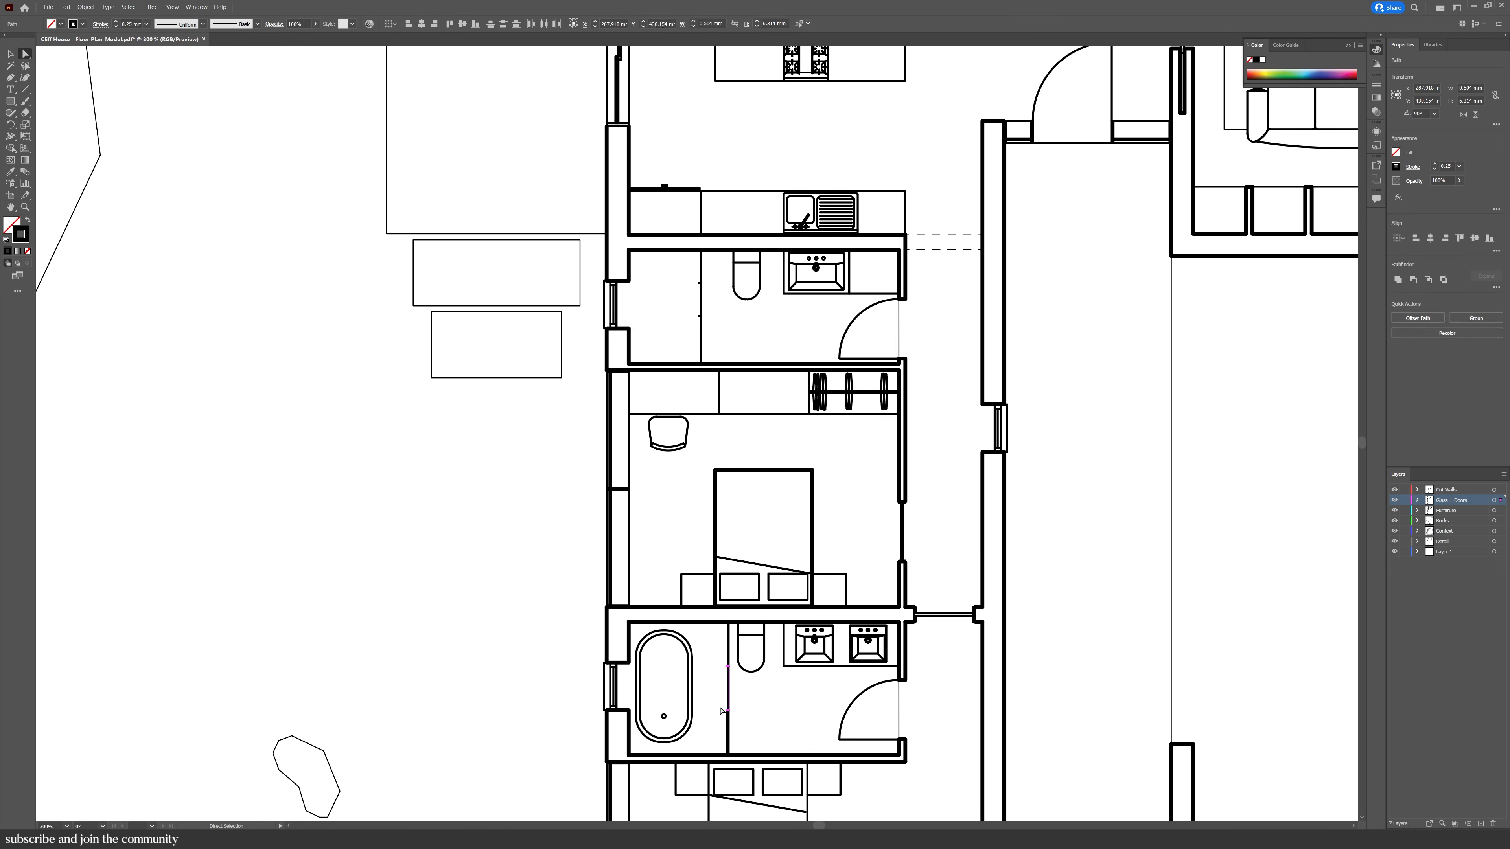
click(725, 703)
key(Delete)
key(Delete)
Delete the overlapping furniture lines on the lower bathroom's basin nearest the door
drag(842, 455, 786, 428)
click(827, 629)
key(Delete)
key(Delete)
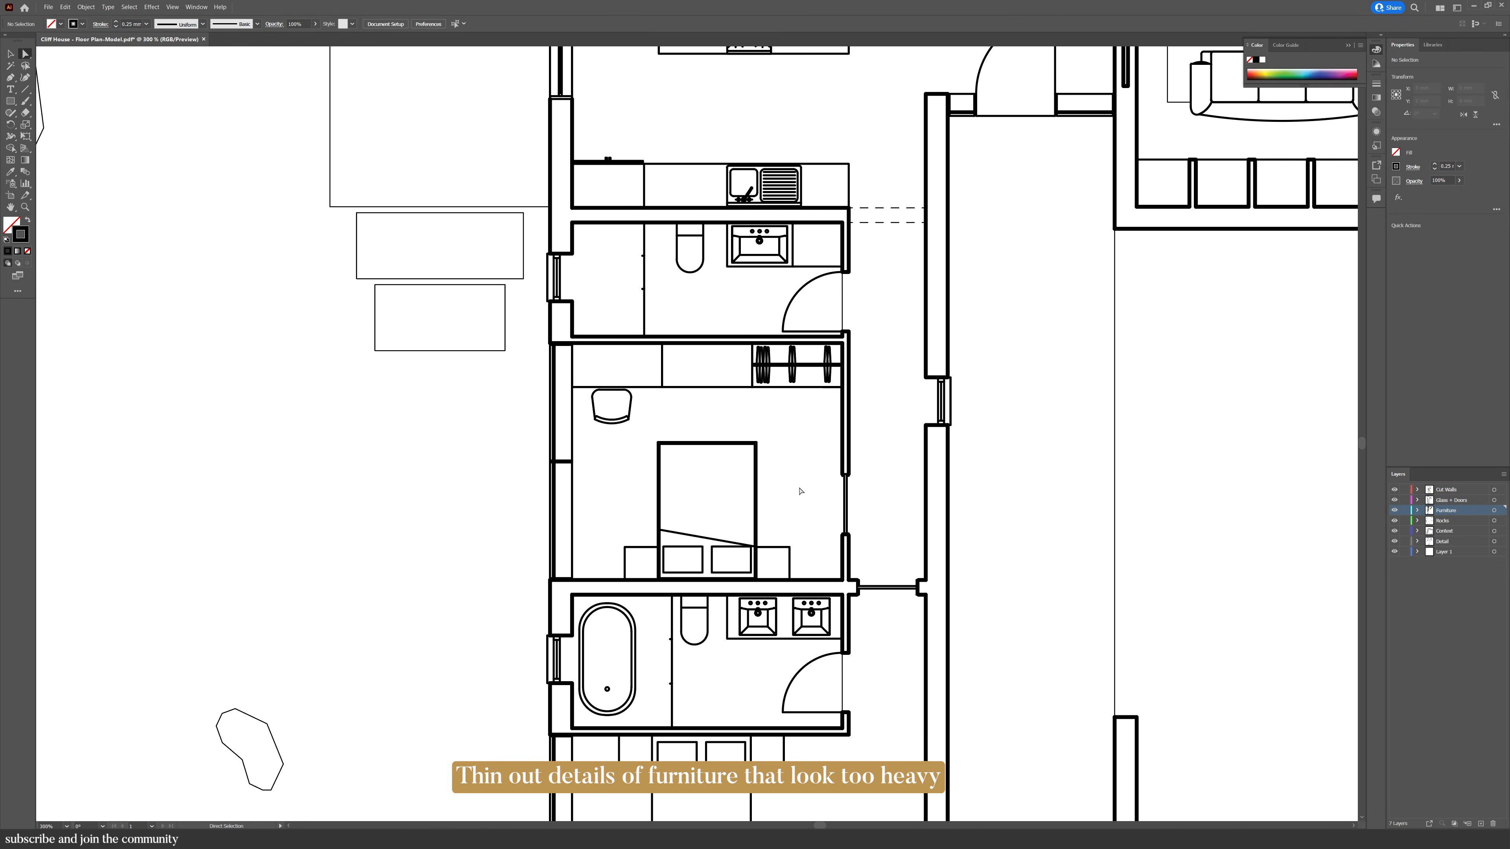
Set the stroke weight of the hangers and rail in the bedroom wardrobe to 0.1 mm
drag(800, 355, 814, 468)
scroll(815, 468, up, 3)
drag(695, 445, 910, 546)
click(1459, 168)
click(1449, 182)
click(856, 650)
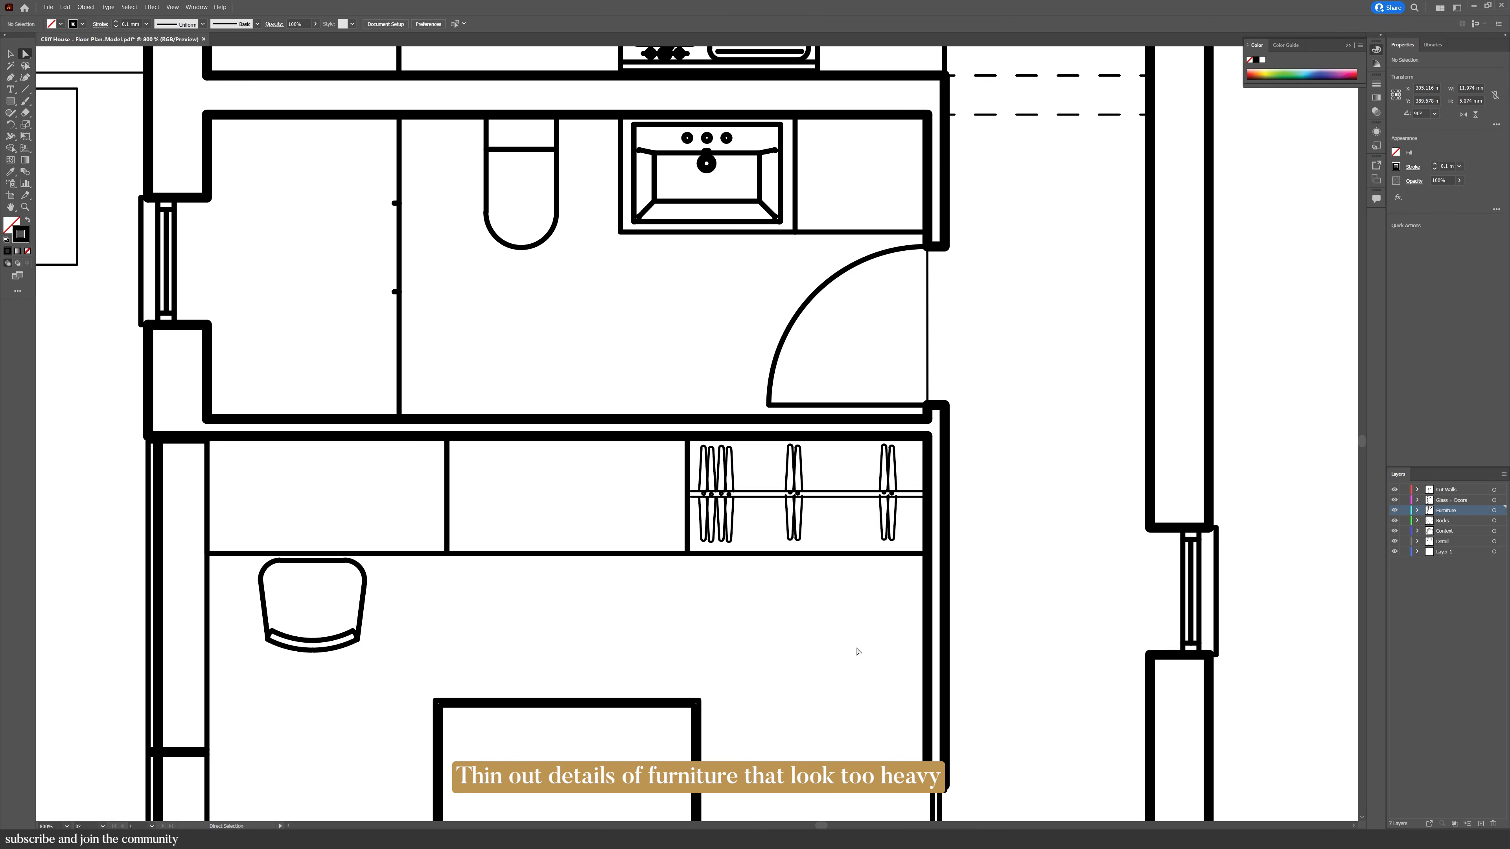
Set the stroke weight of the door and handles on the tall unit at the kitchen counter's end to 0.1 mm
drag(837, 580, 834, 559)
scroll(834, 560, down, 4)
mouse_move(836, 667)
mouse_down()
mouse_move(834, 394)
mouse_move(833, 686)
mouse_up()
scroll(716, 418, up, 5)
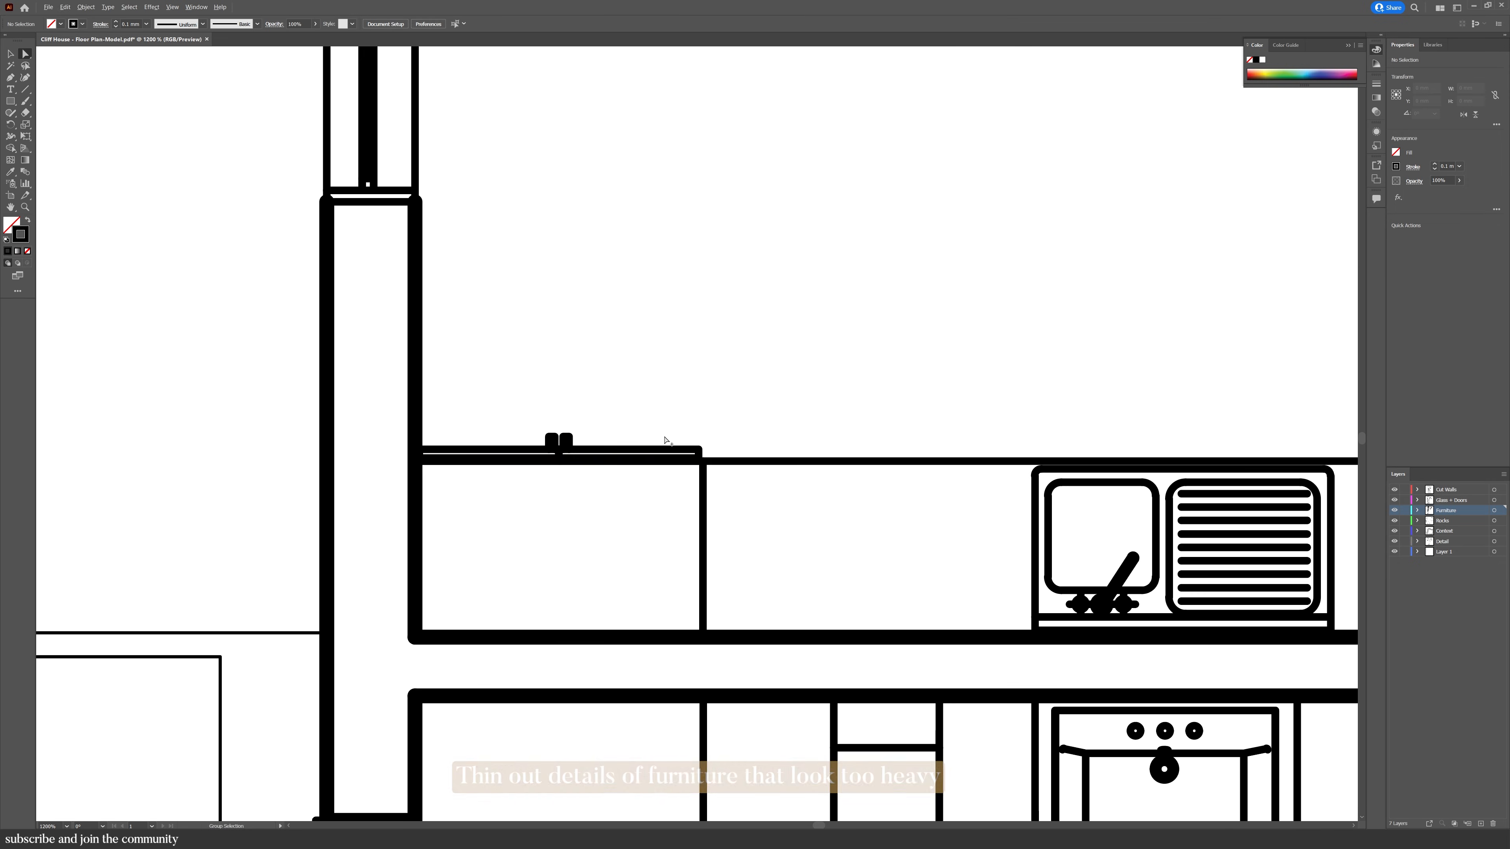
key(v)
click(554, 443)
click(1459, 168)
click(1449, 182)
click(975, 369)
scroll(679, 554, down, 2)
scroll(669, 503, down, 3)
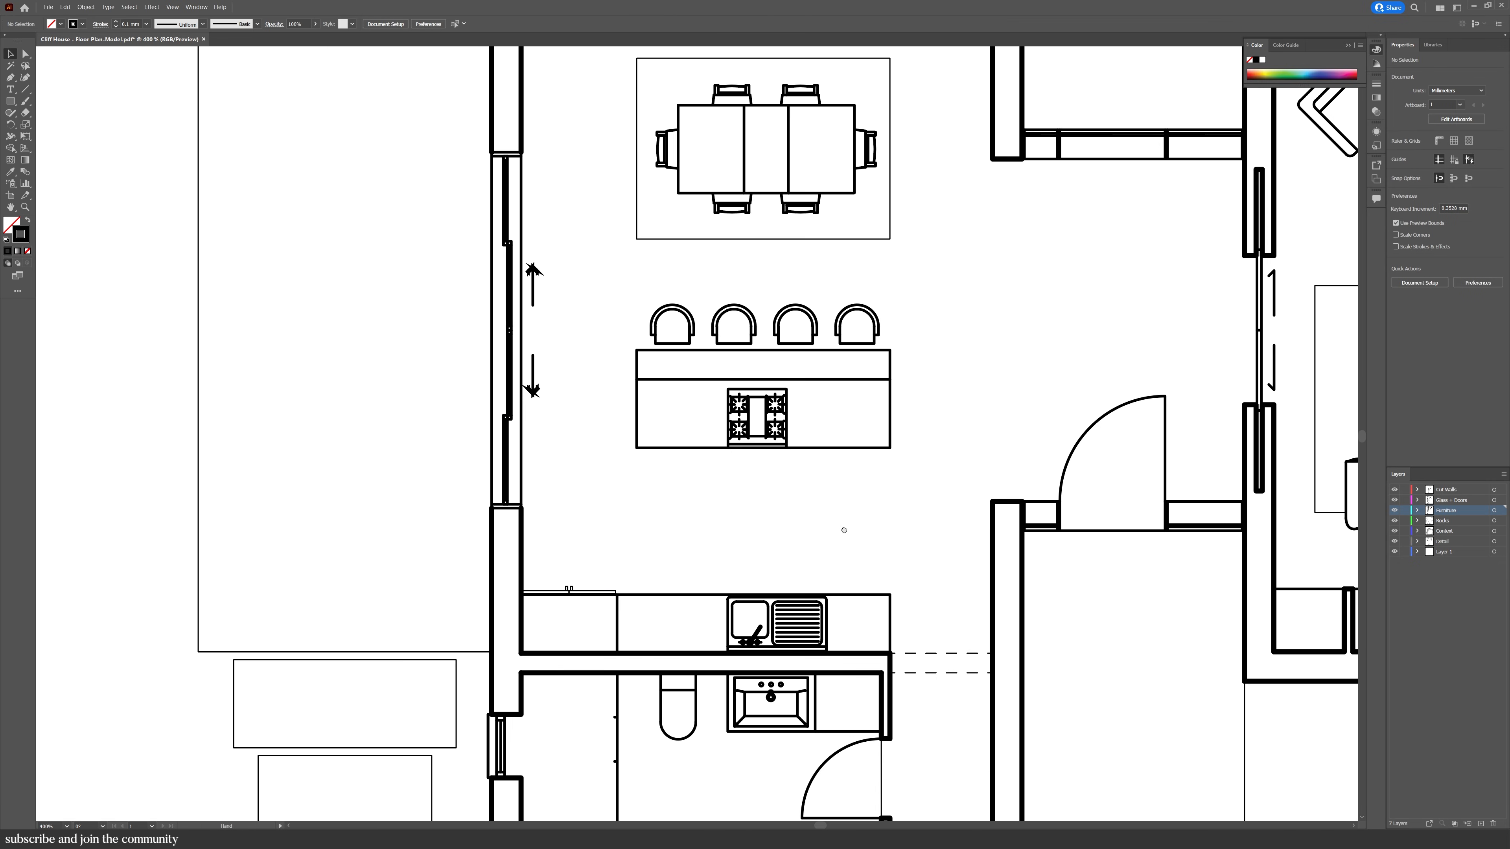
Draw horizontal lines on Cut Walls to close the wall ends above and below the dining area's sliding glass doors
scroll(680, 530, up, 2)
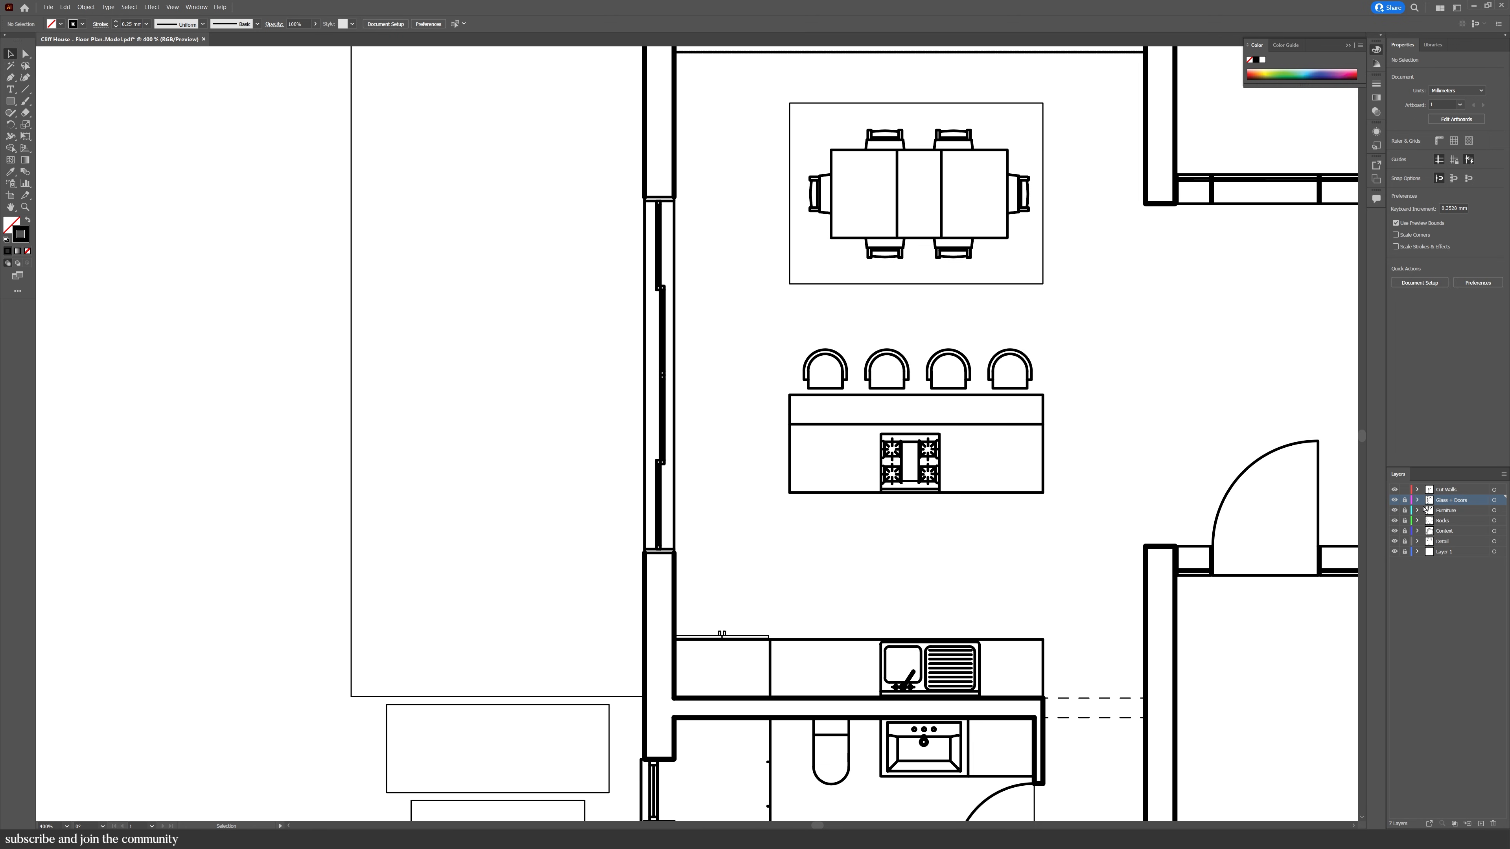
key(a)
click(645, 553)
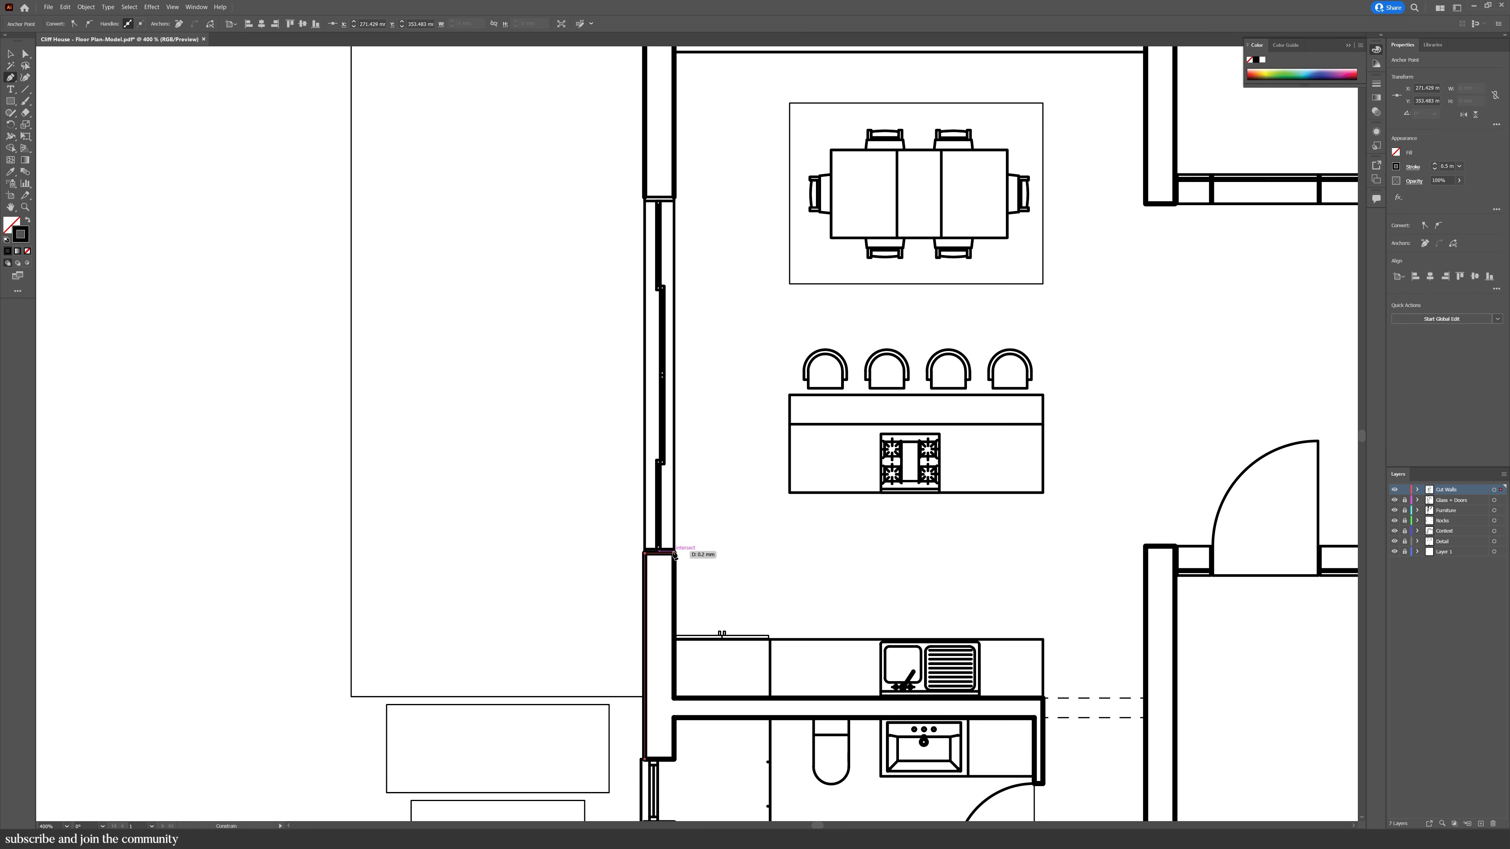
click(644, 197)
click(673, 197)
key(a)
click(622, 586)
scroll(614, 590, down, 2)
drag(770, 456, 768, 511)
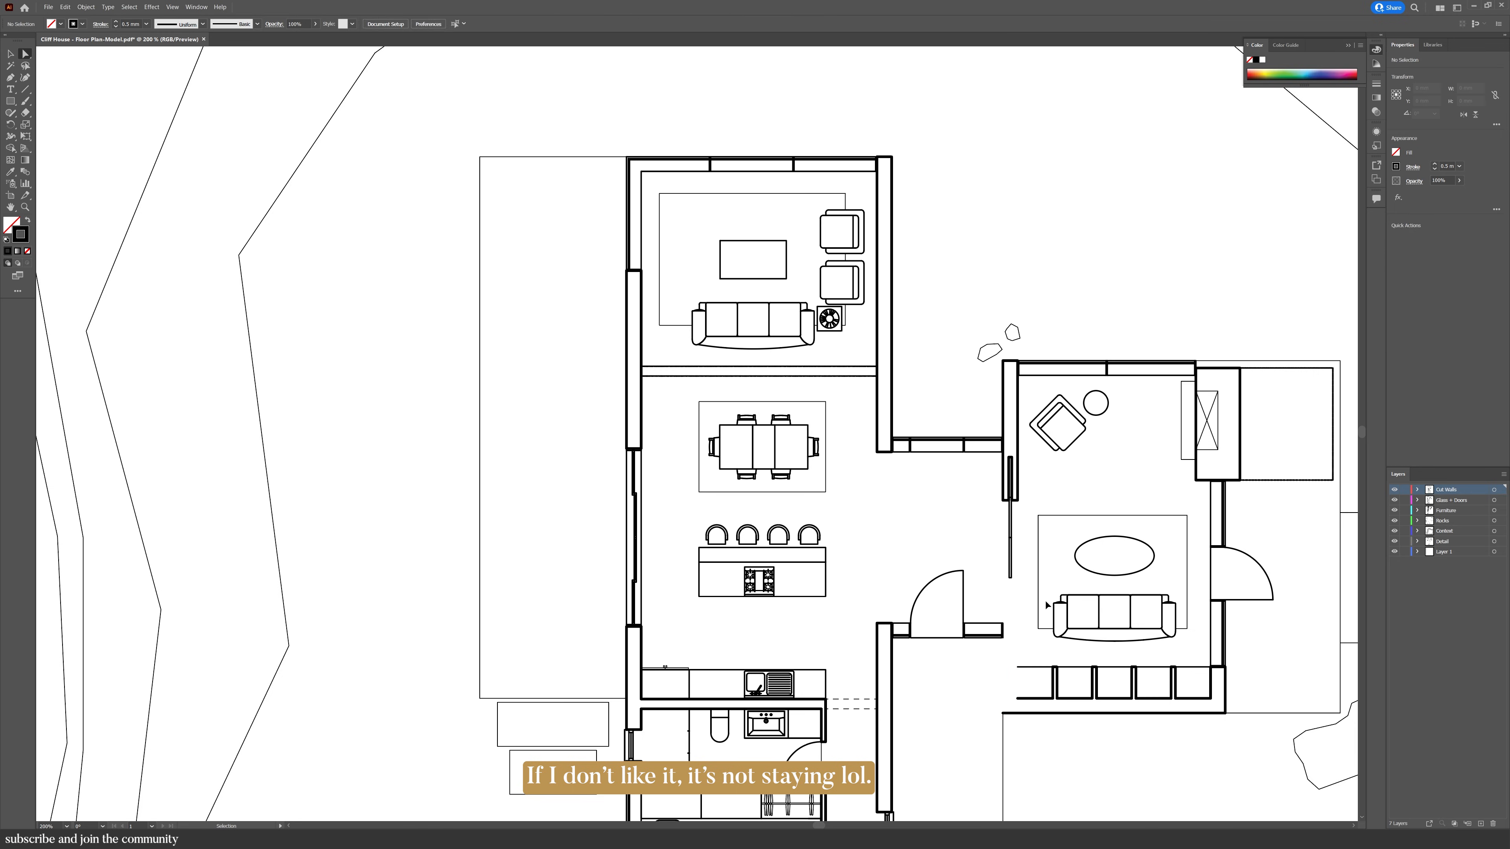
Delete the pocket door linework inside the wall at the second living room's sliding door
scroll(1013, 618, up, 3)
drag(983, 629, 911, 466)
click(911, 483)
key(v)
scroll(911, 483, up, 2)
key(a)
click(885, 620)
scroll(885, 620, down, 2)
scroll(898, 195, up, 1)
click(899, 191)
key(Delete)
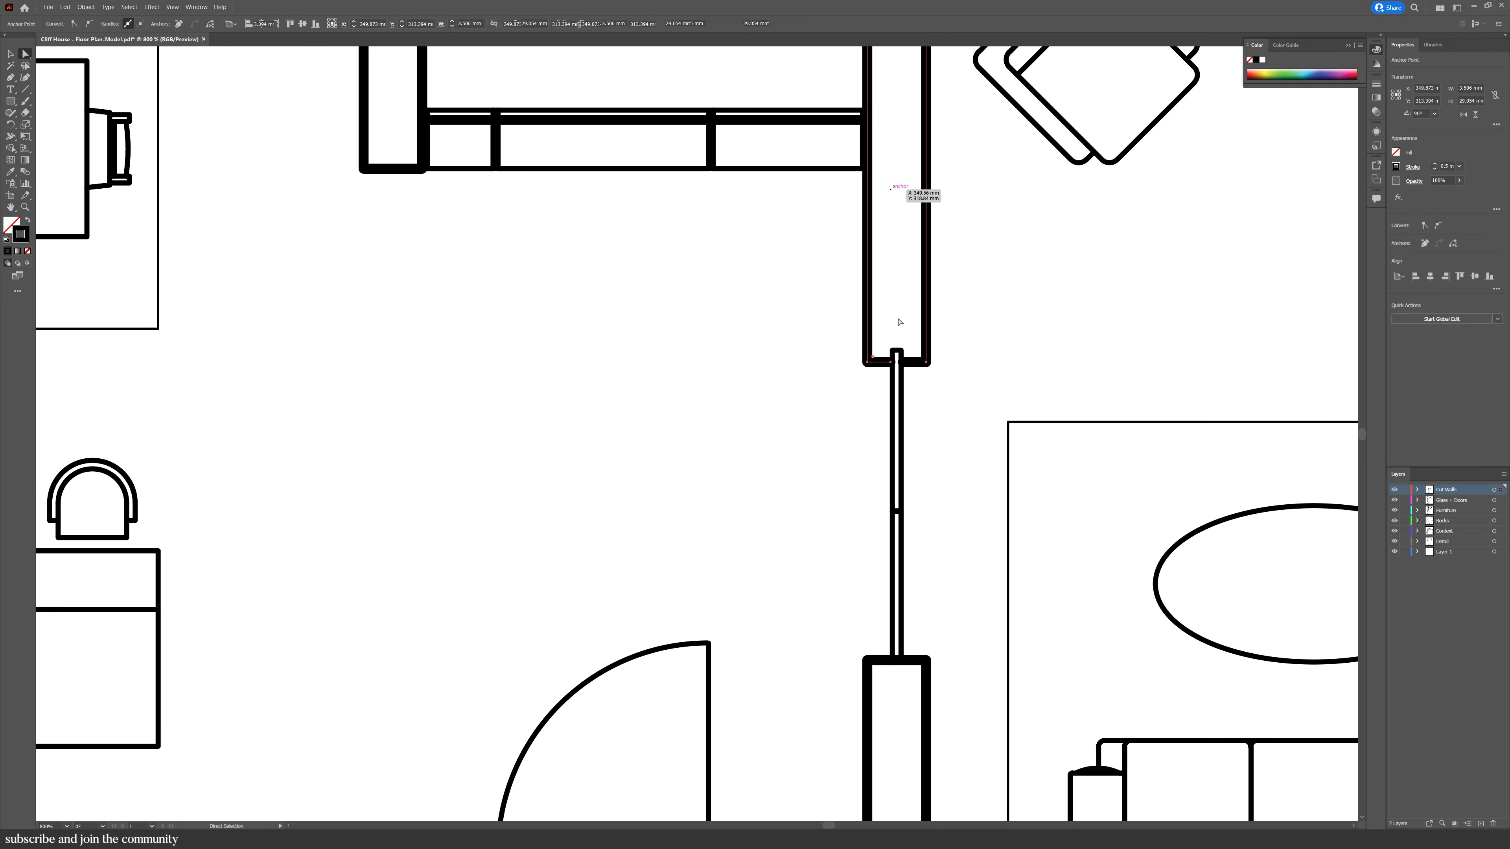
Clean up the sliding door's upper end so that it meets the end of the wall
click(897, 350)
key(v)
drag(898, 350, 1098, 573)
key(a)
click(926, 363)
click(945, 408)
scroll(945, 408, down, 3)
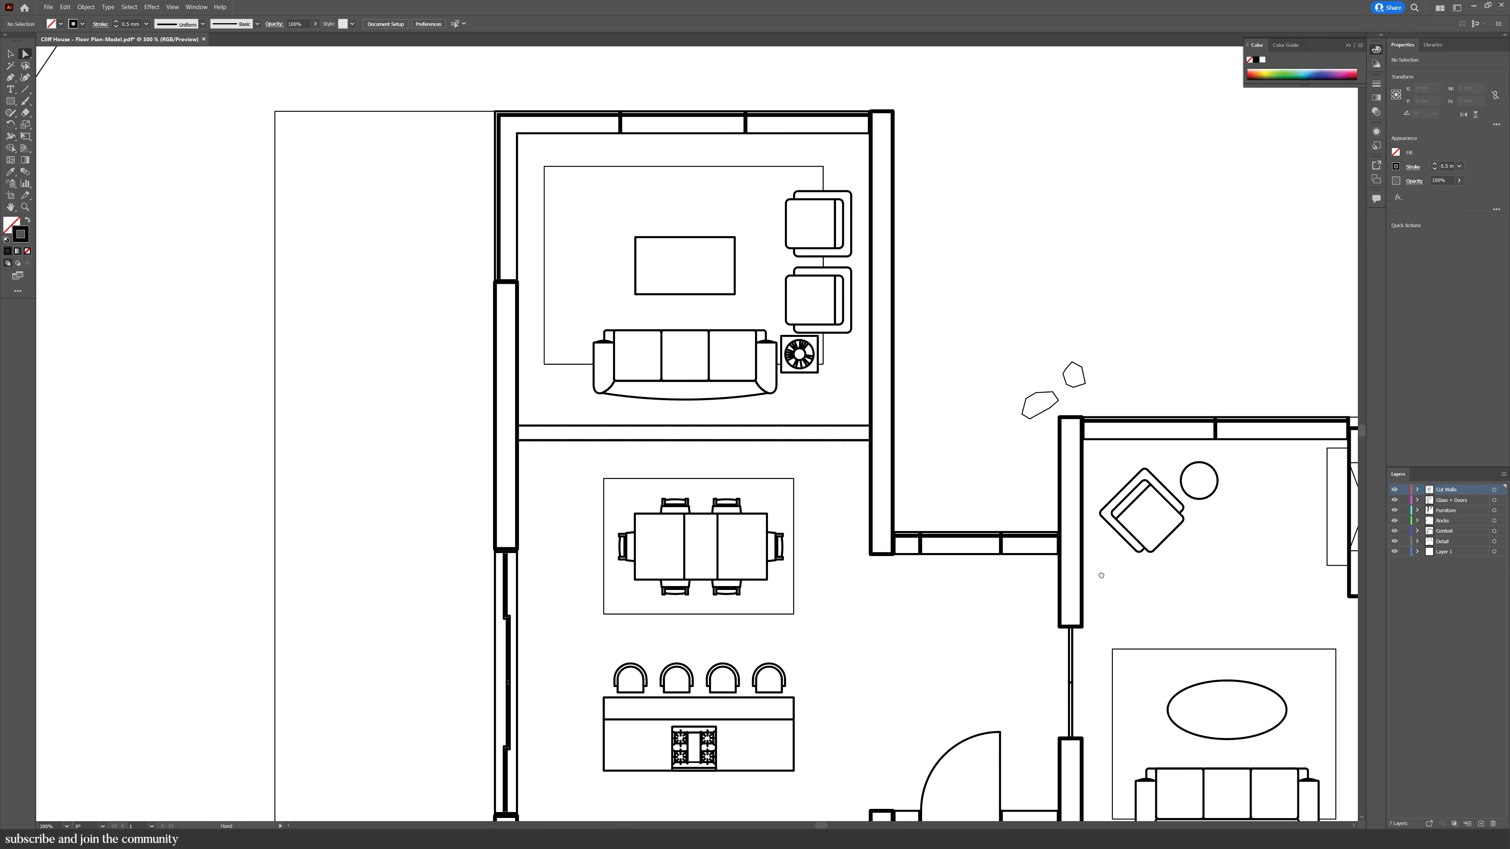
Delete the detail lines inside the round lamp on the living room's side table, keeping a simple circle
scroll(809, 357, up, 3)
click(809, 361)
key(Delete)
key(Delete)
mouse_move(802, 370)
mouse_down()
mouse_move(766, 382)
mouse_move(794, 328)
mouse_up()
key(Delete)
scroll(907, 423, down, 2)
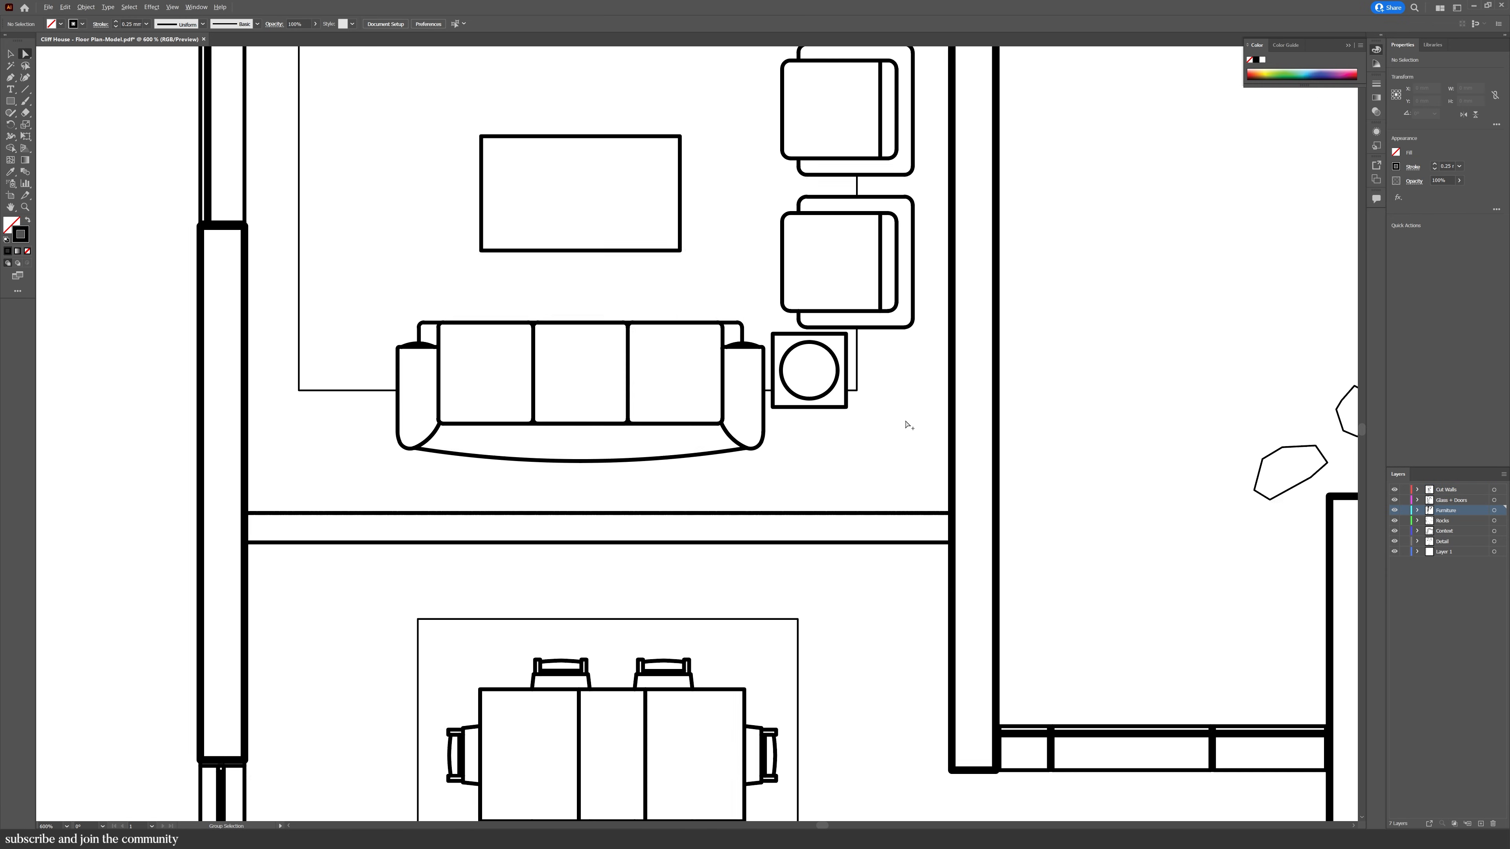
drag(901, 422, 881, 359)
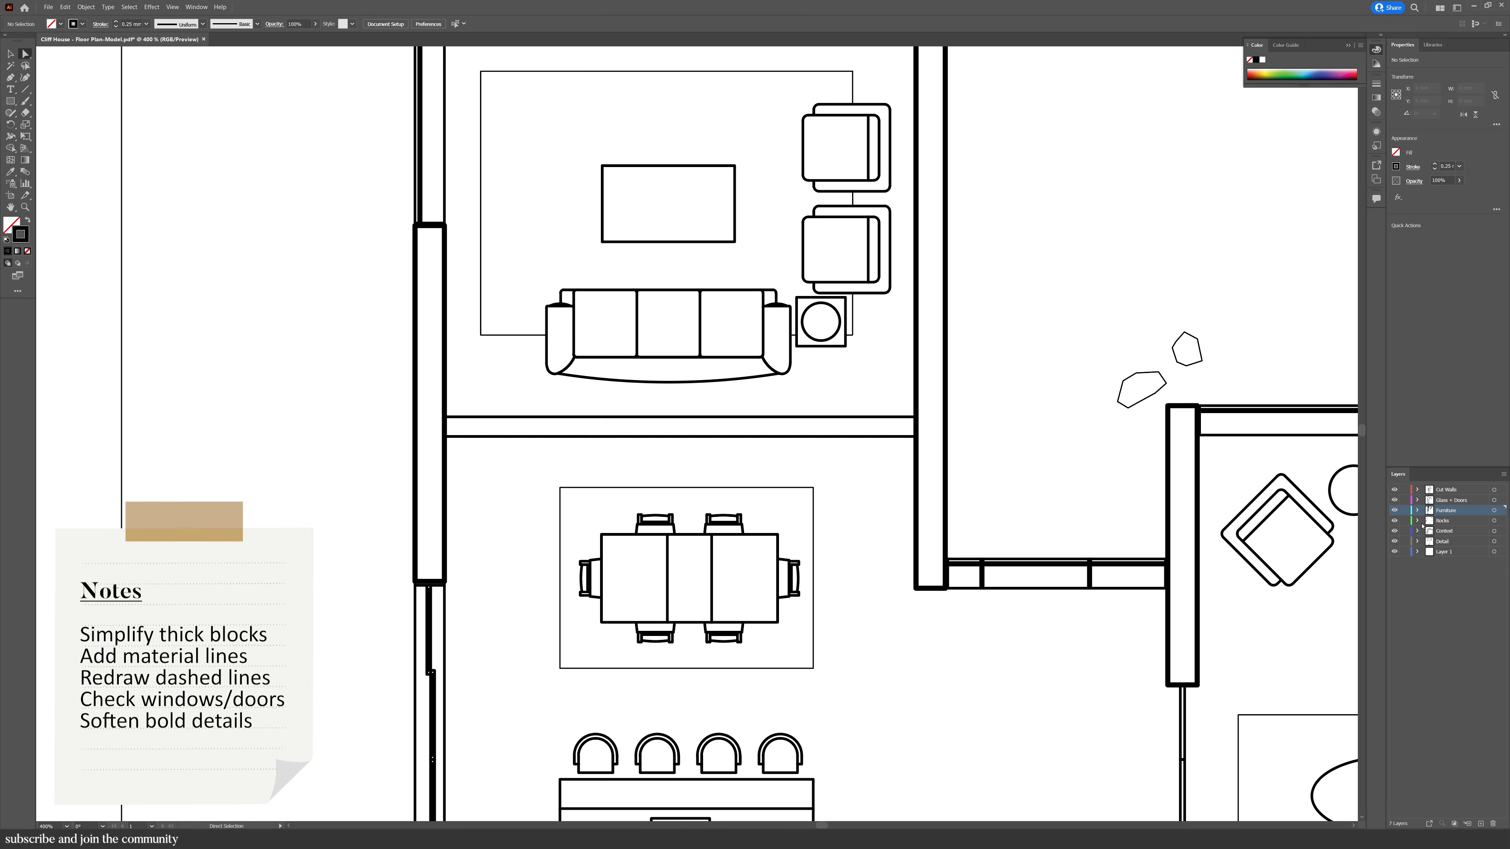
Isolate Furniture, show the rulers, place two horizontal guides along the band between living and dining areas, and restore all layers
alt+click(1395, 510)
key(ctrl+r)
drag(546, 49, 566, 416)
drag(638, 50, 703, 438)
alt+click(1394, 511)
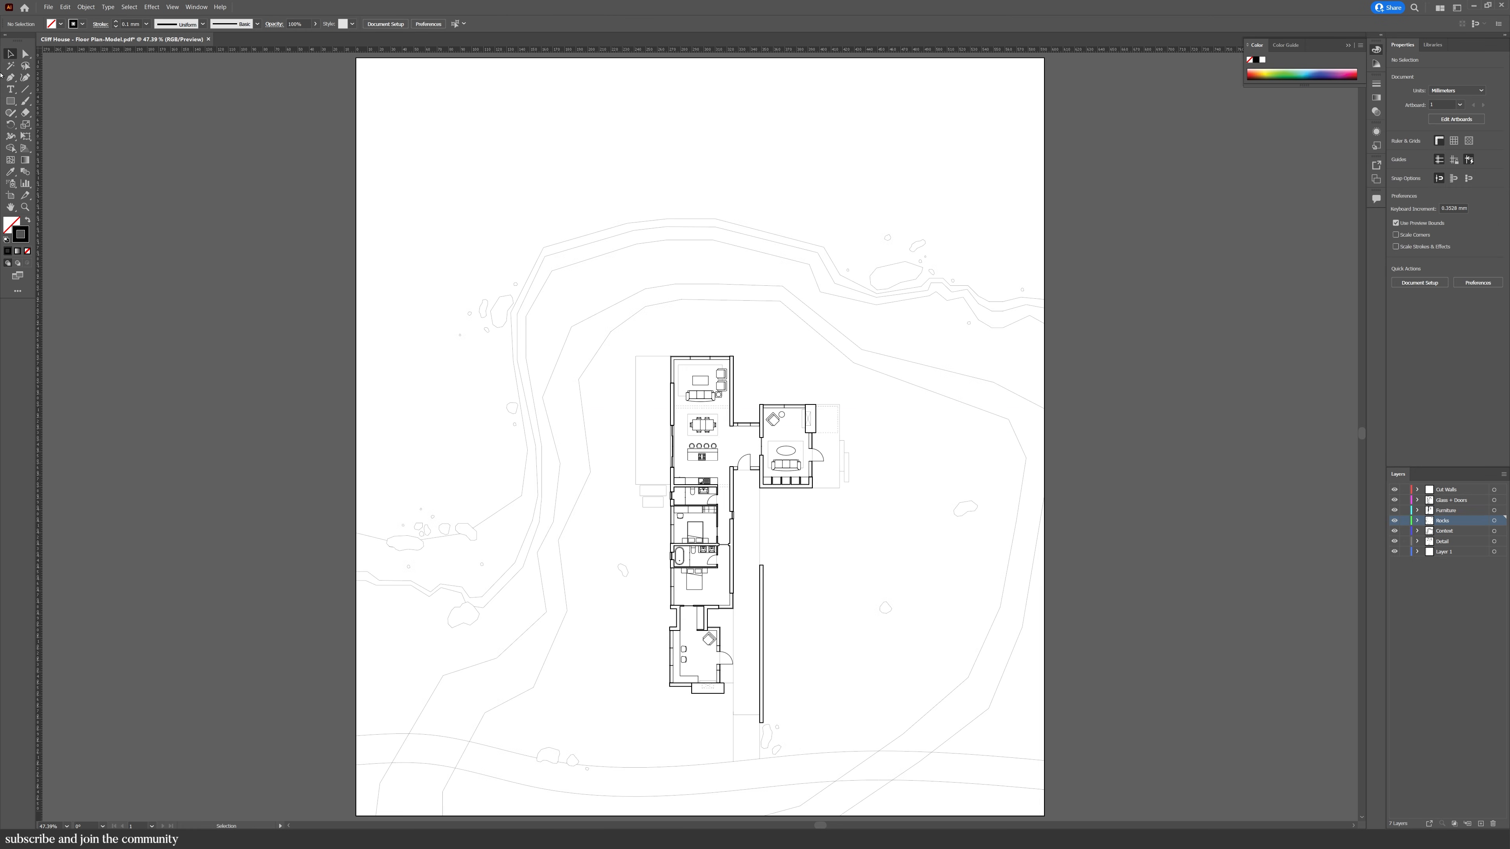
click(47, 7)
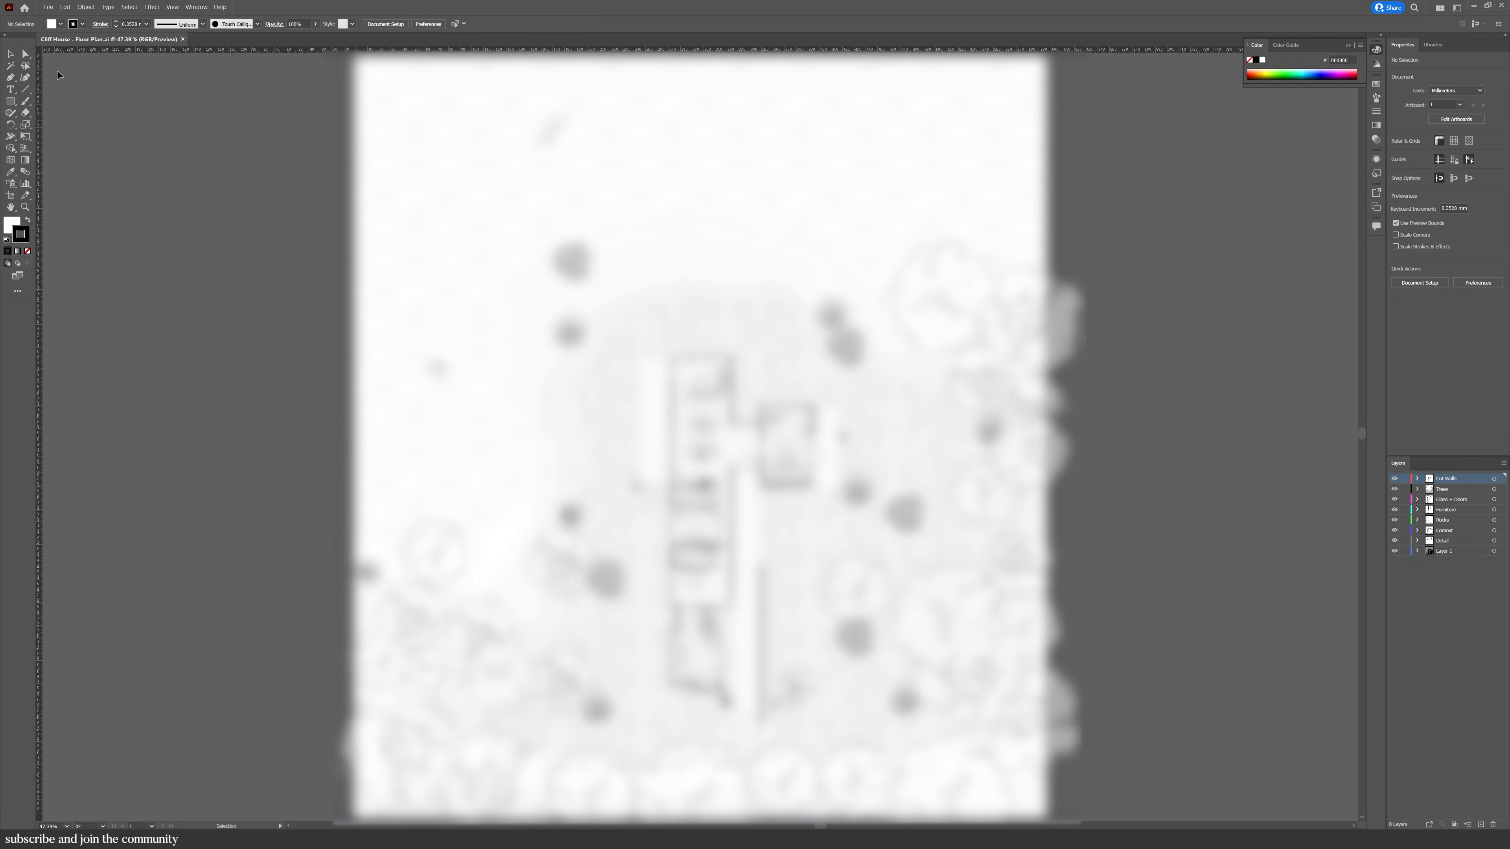
click(48, 7)
mouse_move(95, 173)
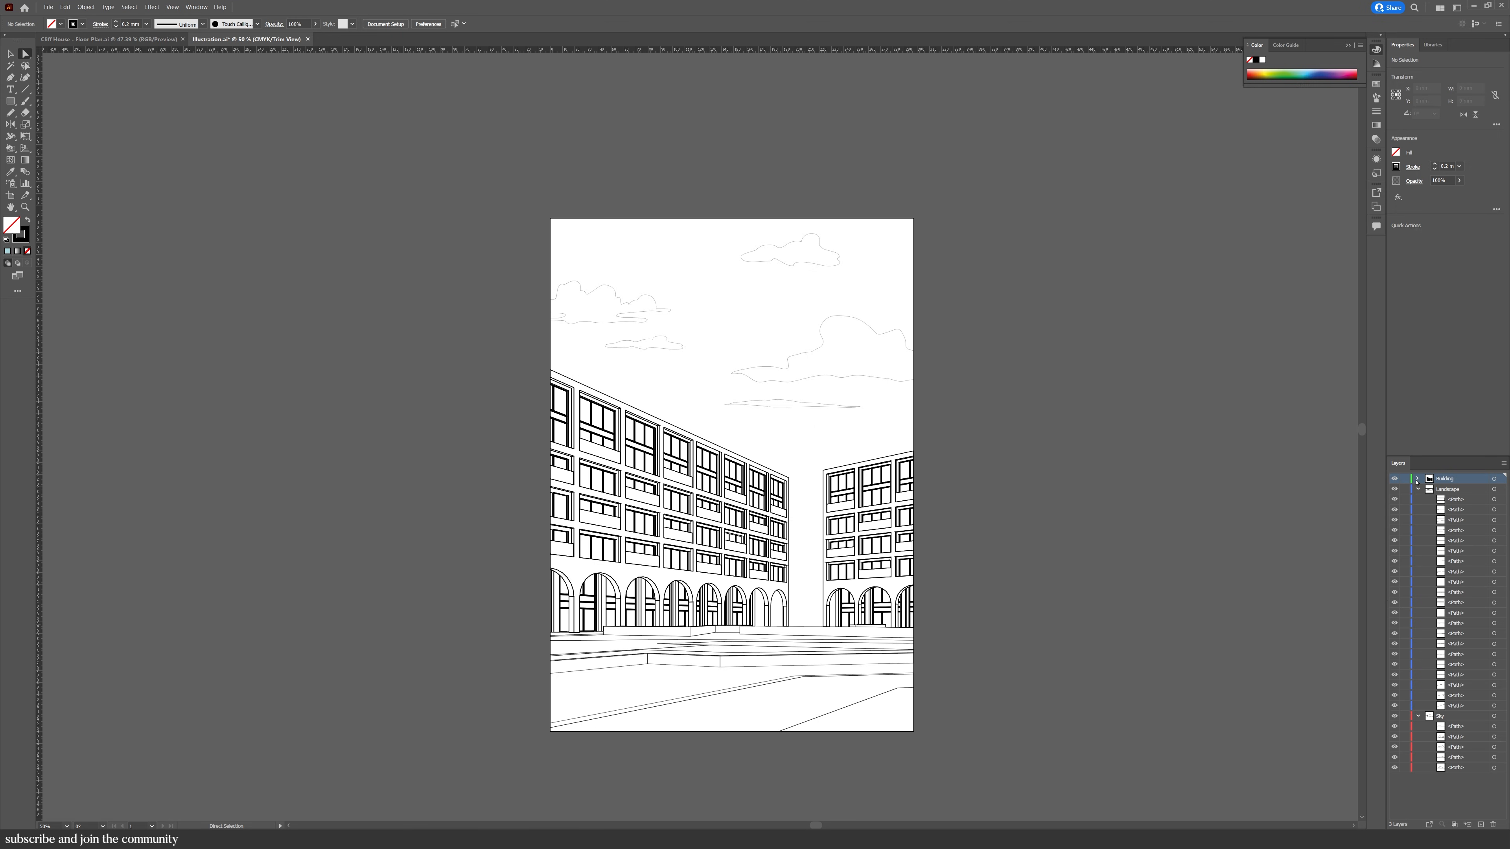
Select all artwork in the Illustration.ai document and fill the sky with light blue (R 175, G 210, B 224) using Live Paint
click(1417, 478)
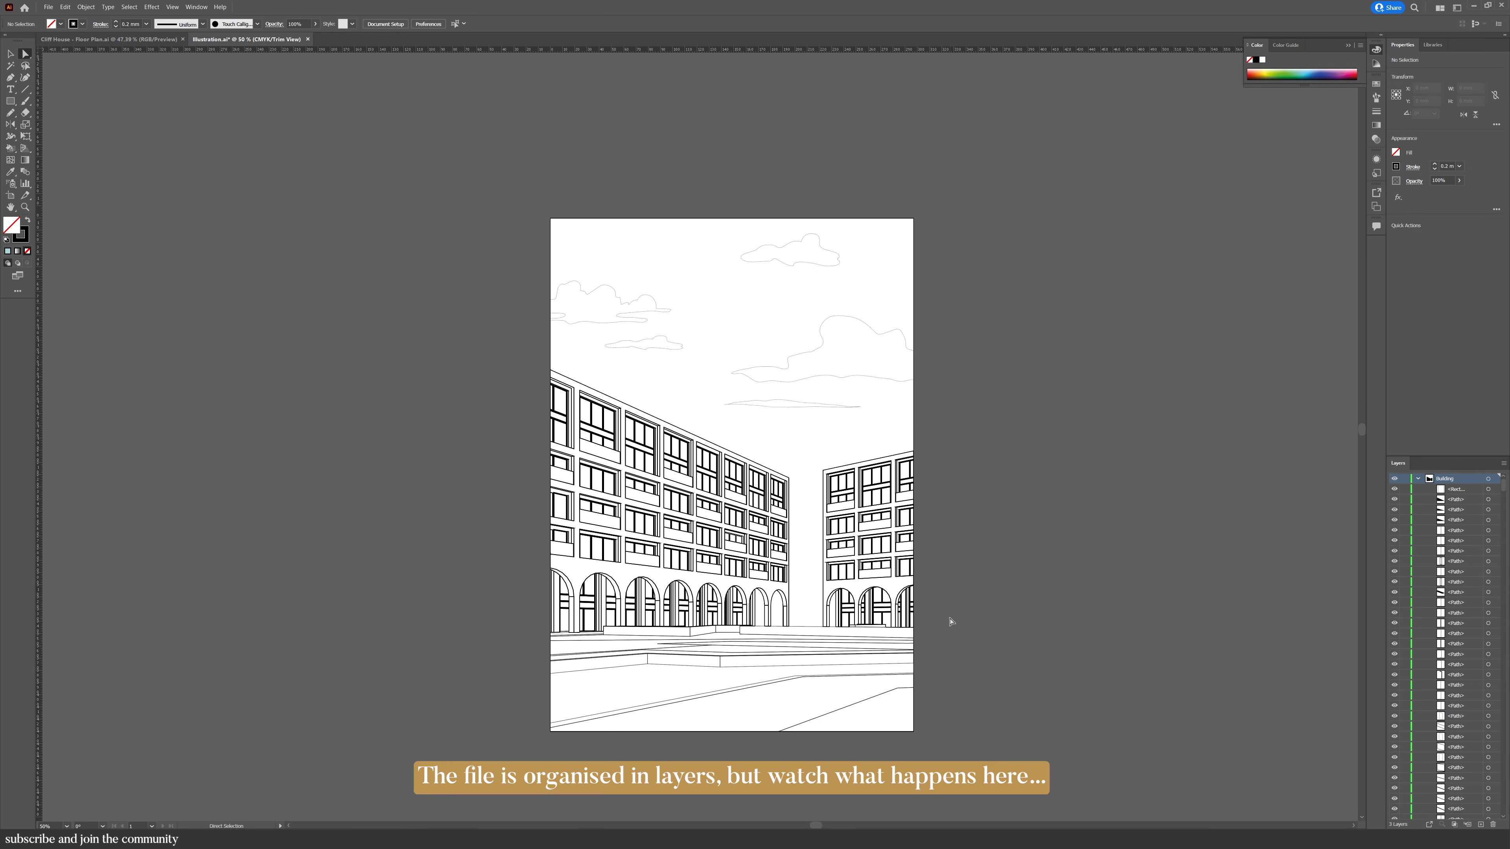
key(ctrl+a)
key(k)
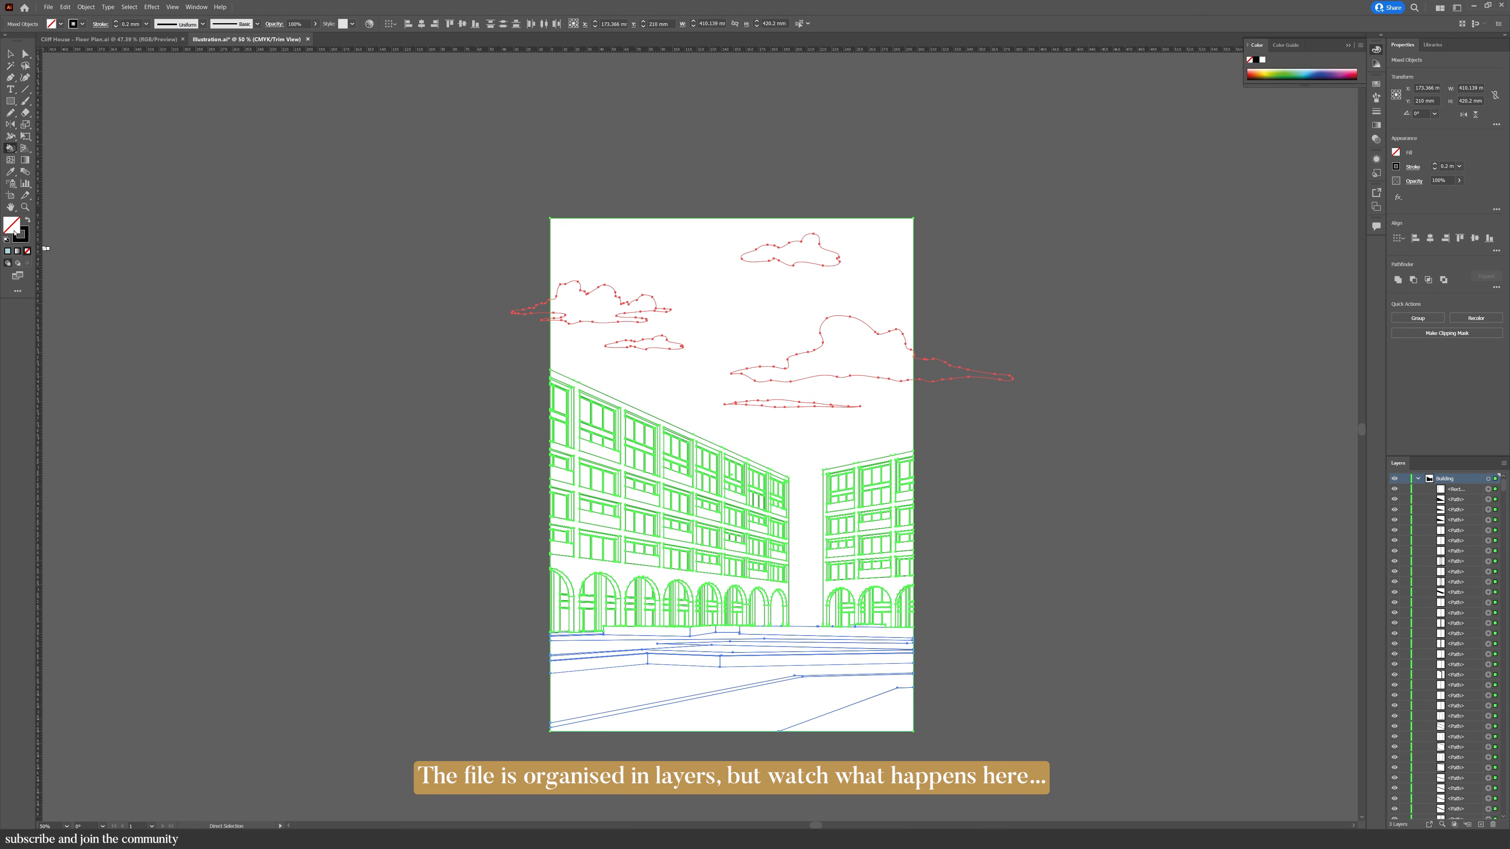
double_click(14, 232)
click(323, 236)
click(208, 190)
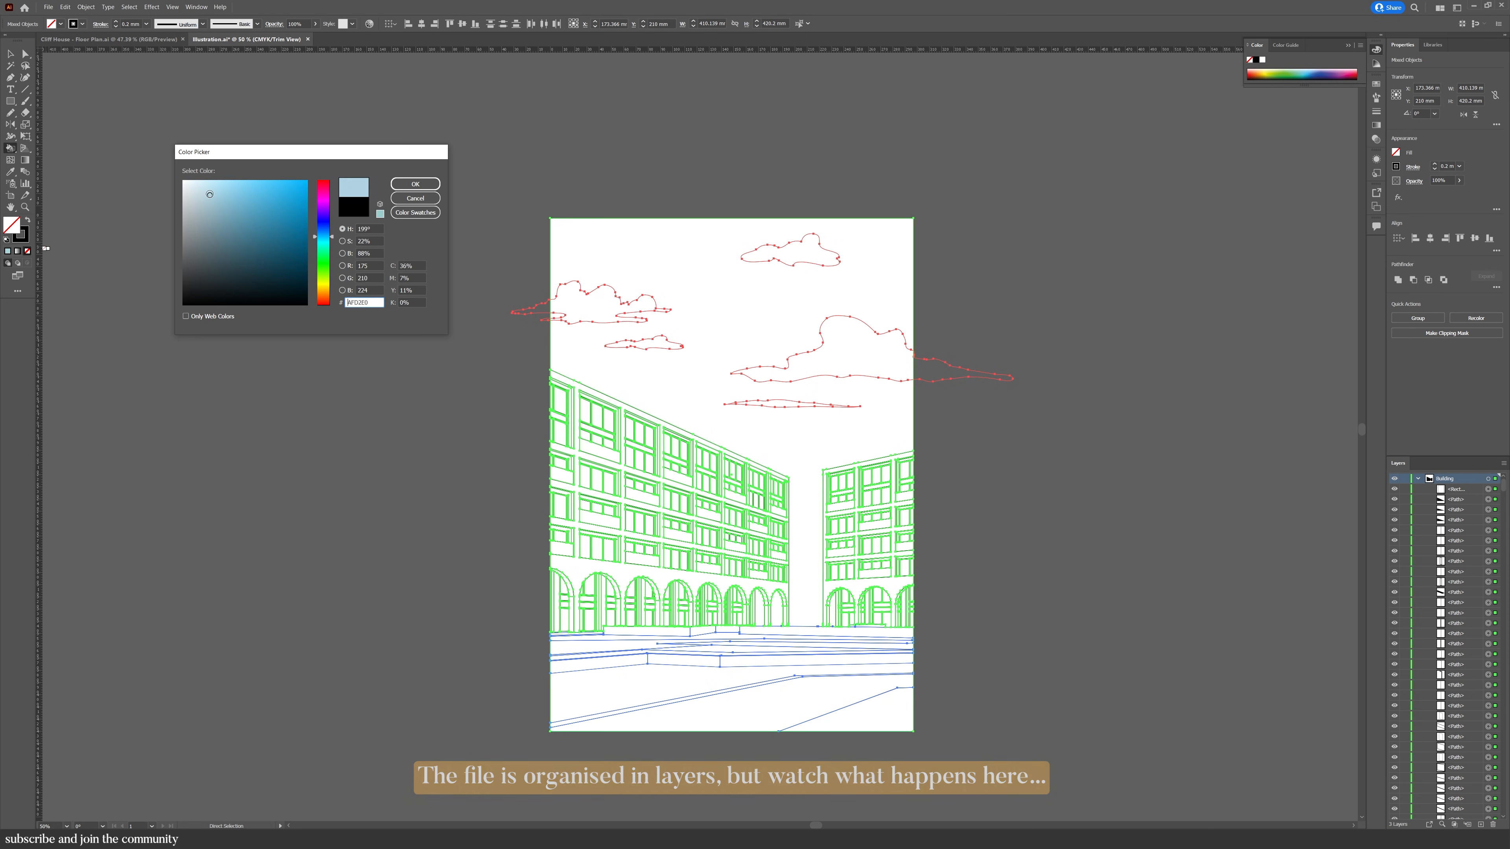
click(420, 185)
click(771, 436)
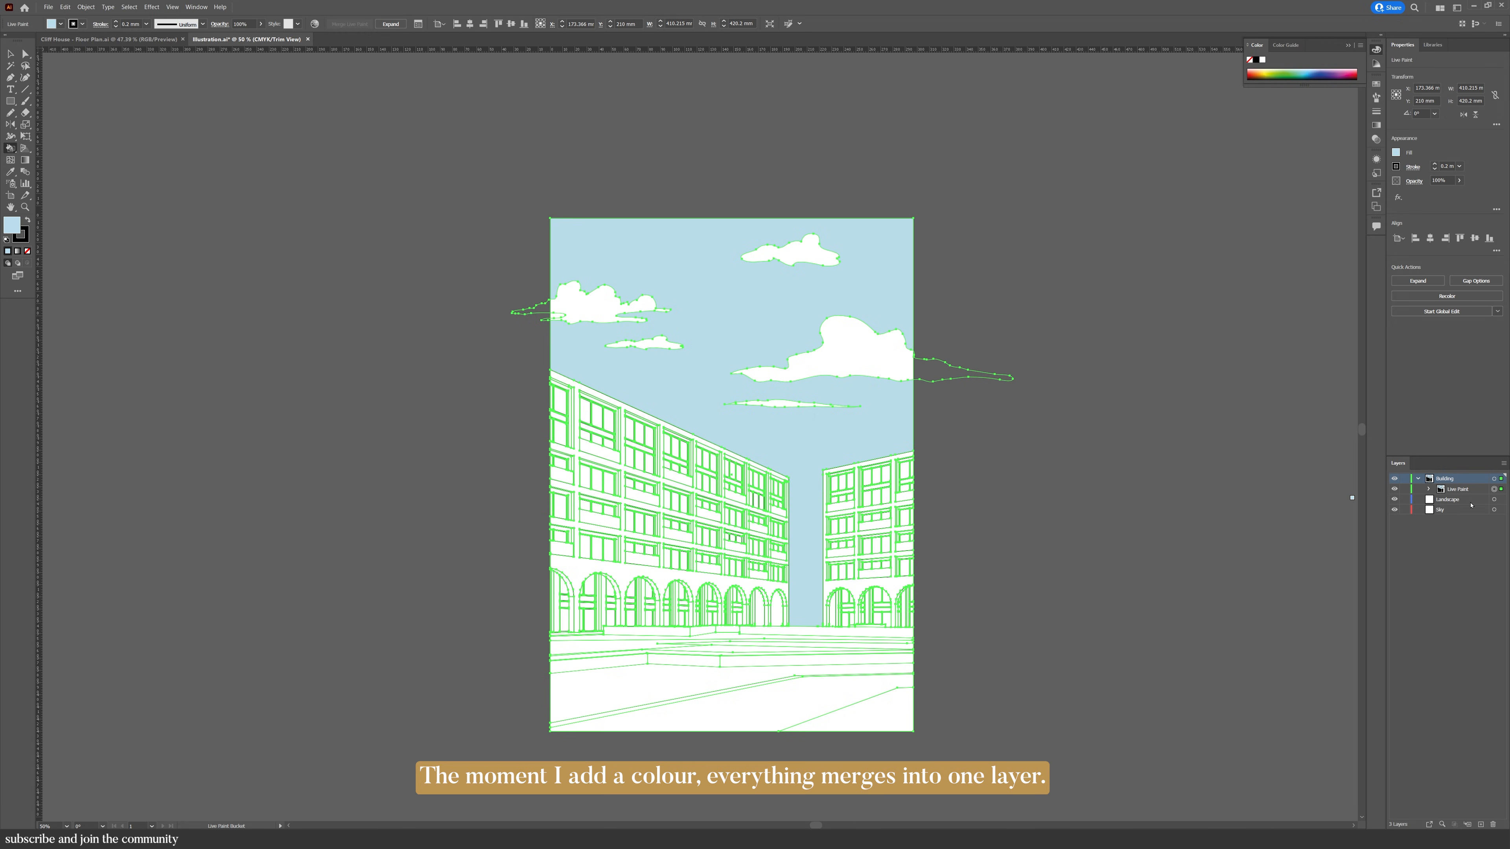
Expand the Live Paint object in the Building layer into ordinary paths
click(1428, 489)
click(1429, 488)
key(a)
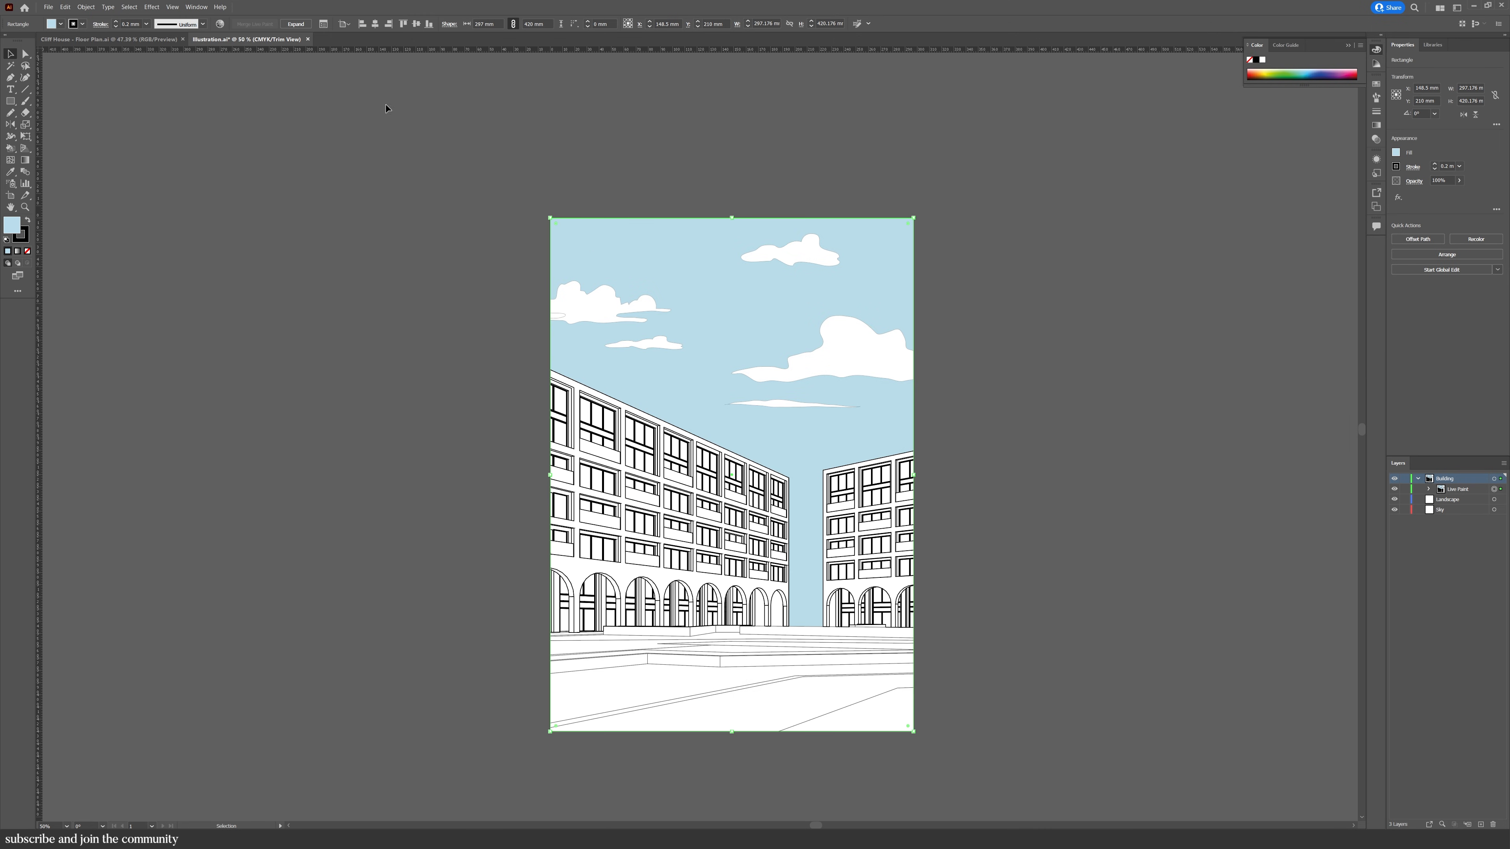
click(295, 24)
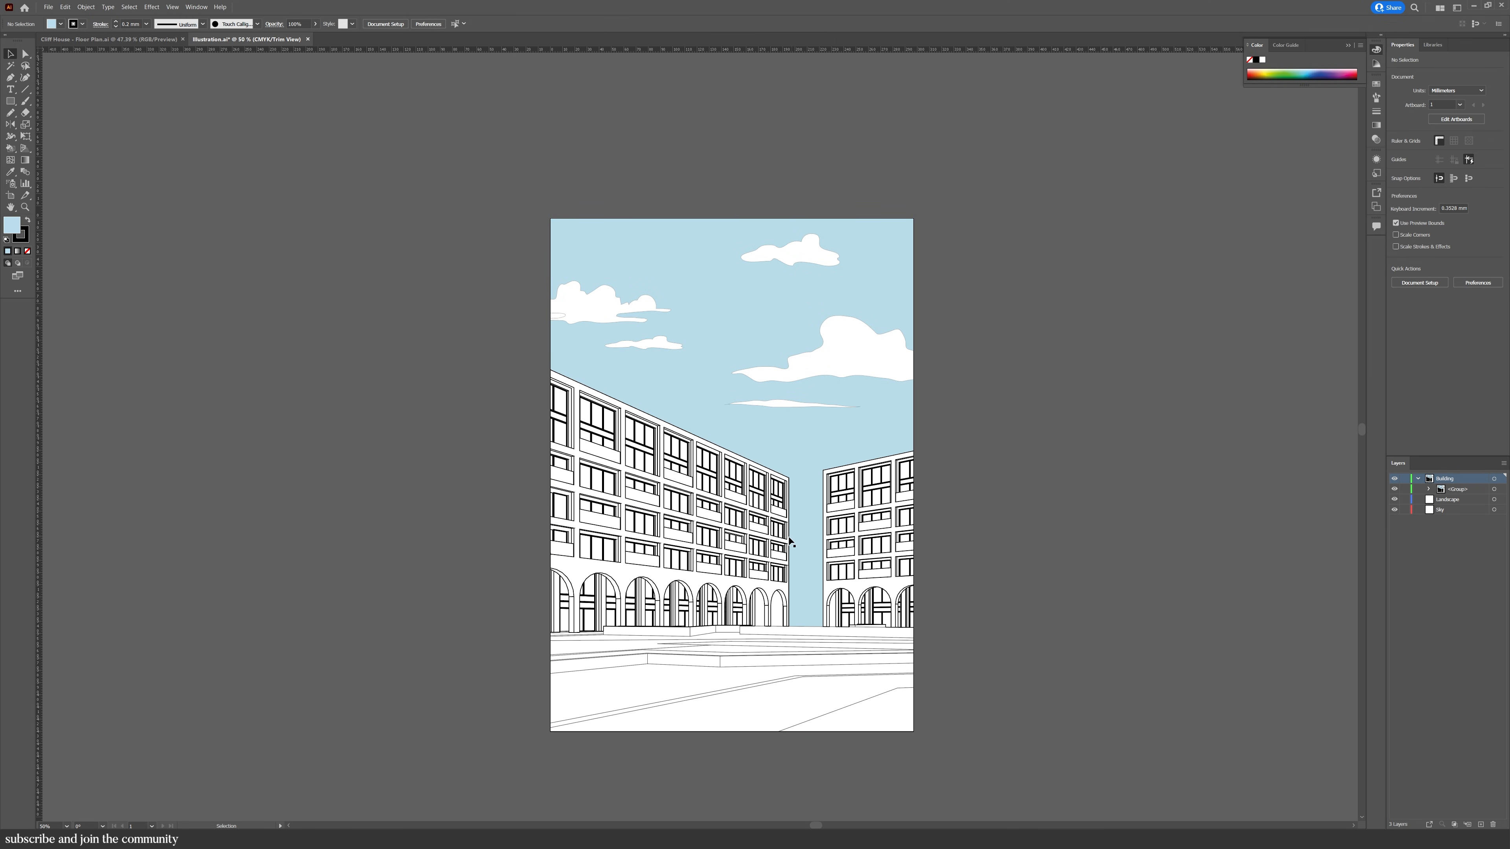
Try to move a path at the left building's corner, undo the move and select the building's outline
scroll(788, 537, up, 3)
key(a)
drag(786, 540, 885, 574)
key(ctrl+z)
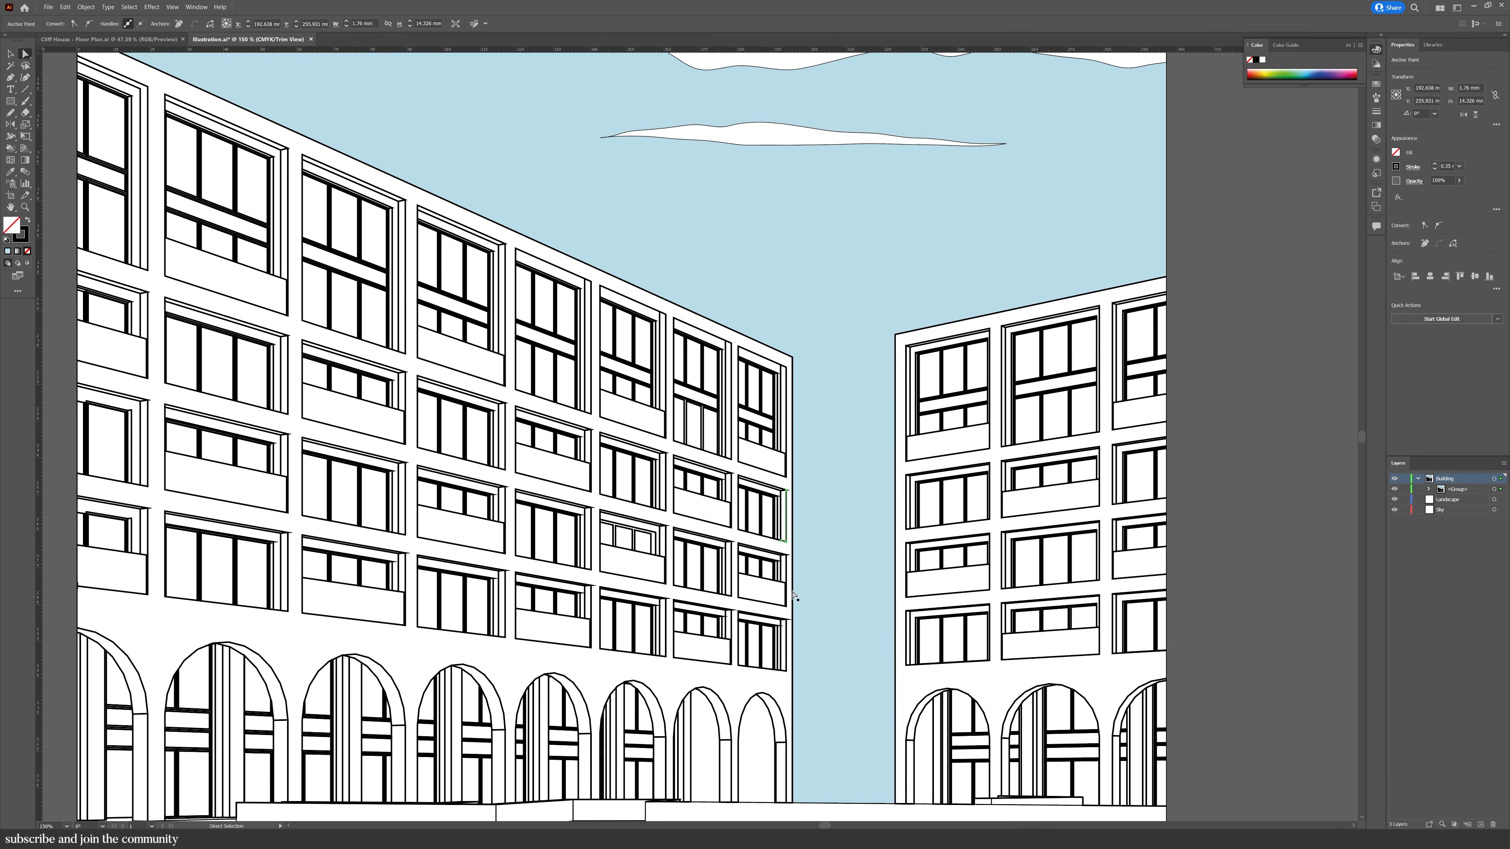
click(793, 597)
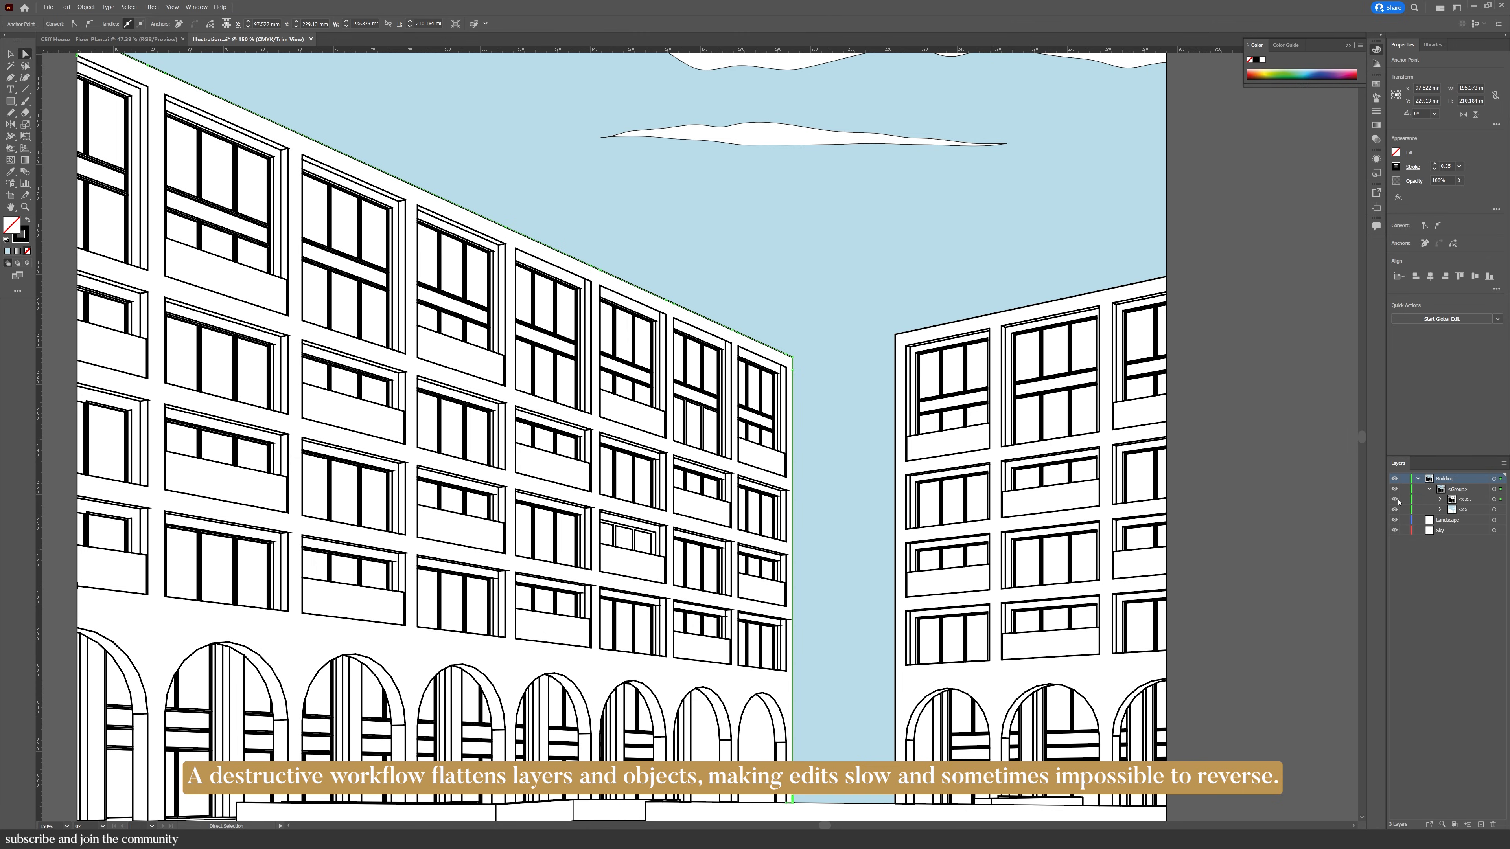
Toggle the visibility of the Building layer's upper expanded sublayer to examine which artwork it contains
click(1396, 501)
click(1397, 500)
scroll(966, 386, down, 2)
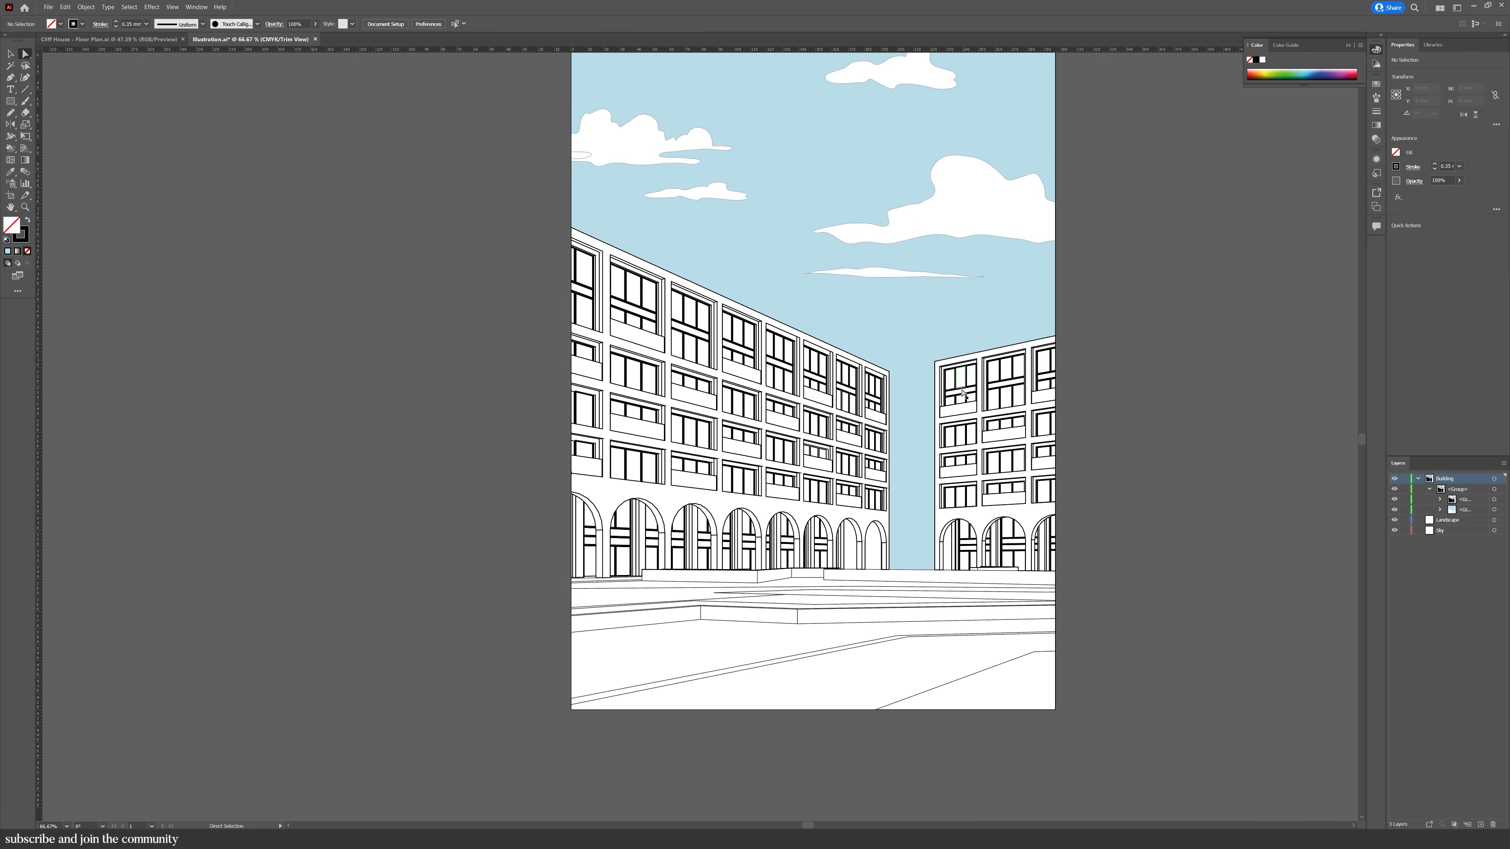
drag(963, 393, 922, 483)
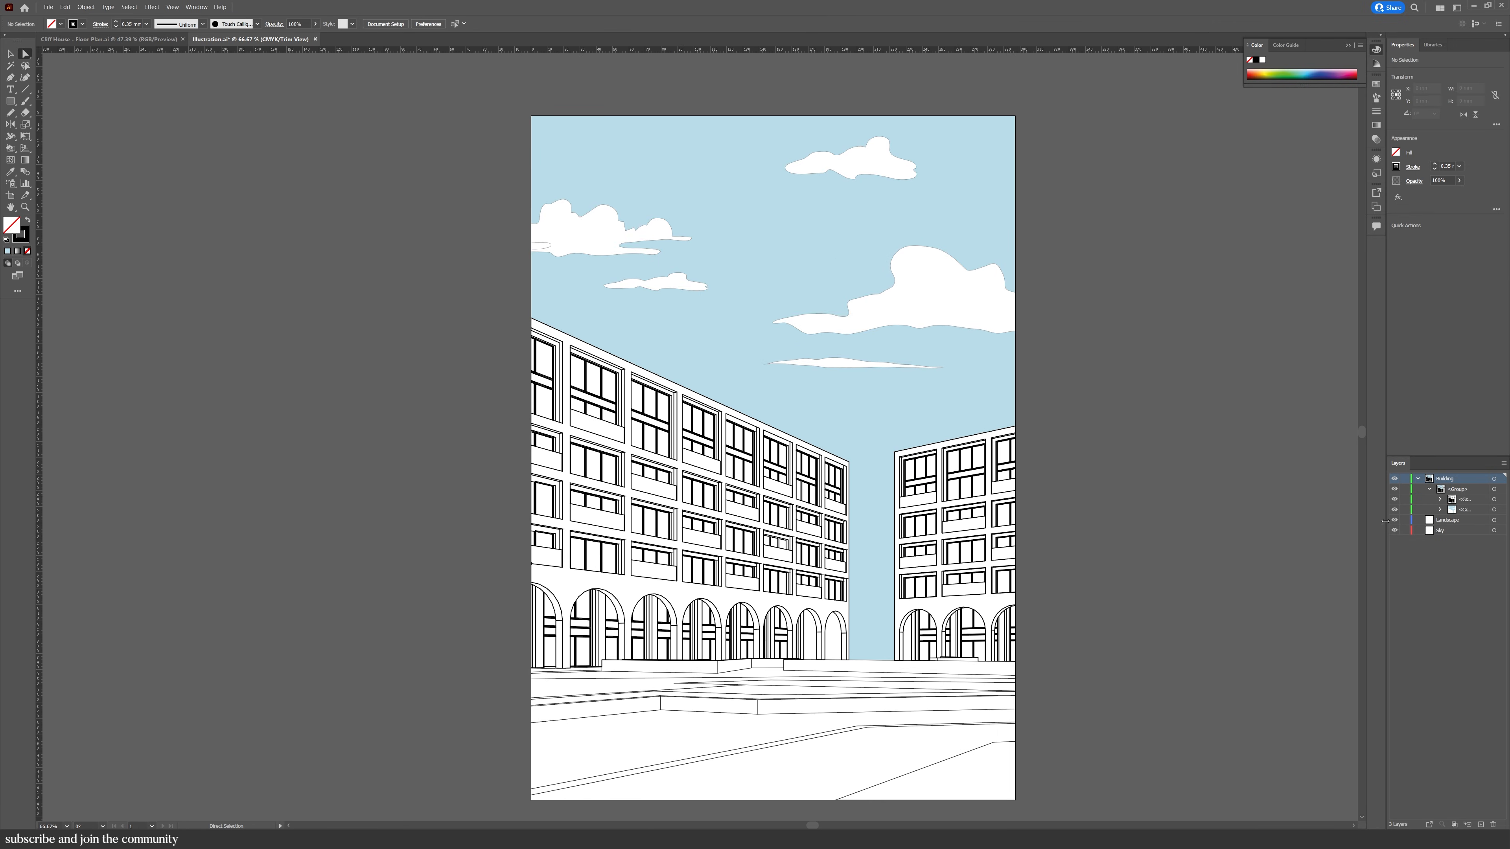
click(1395, 500)
click(1395, 500)
click(1395, 500)
click(1394, 500)
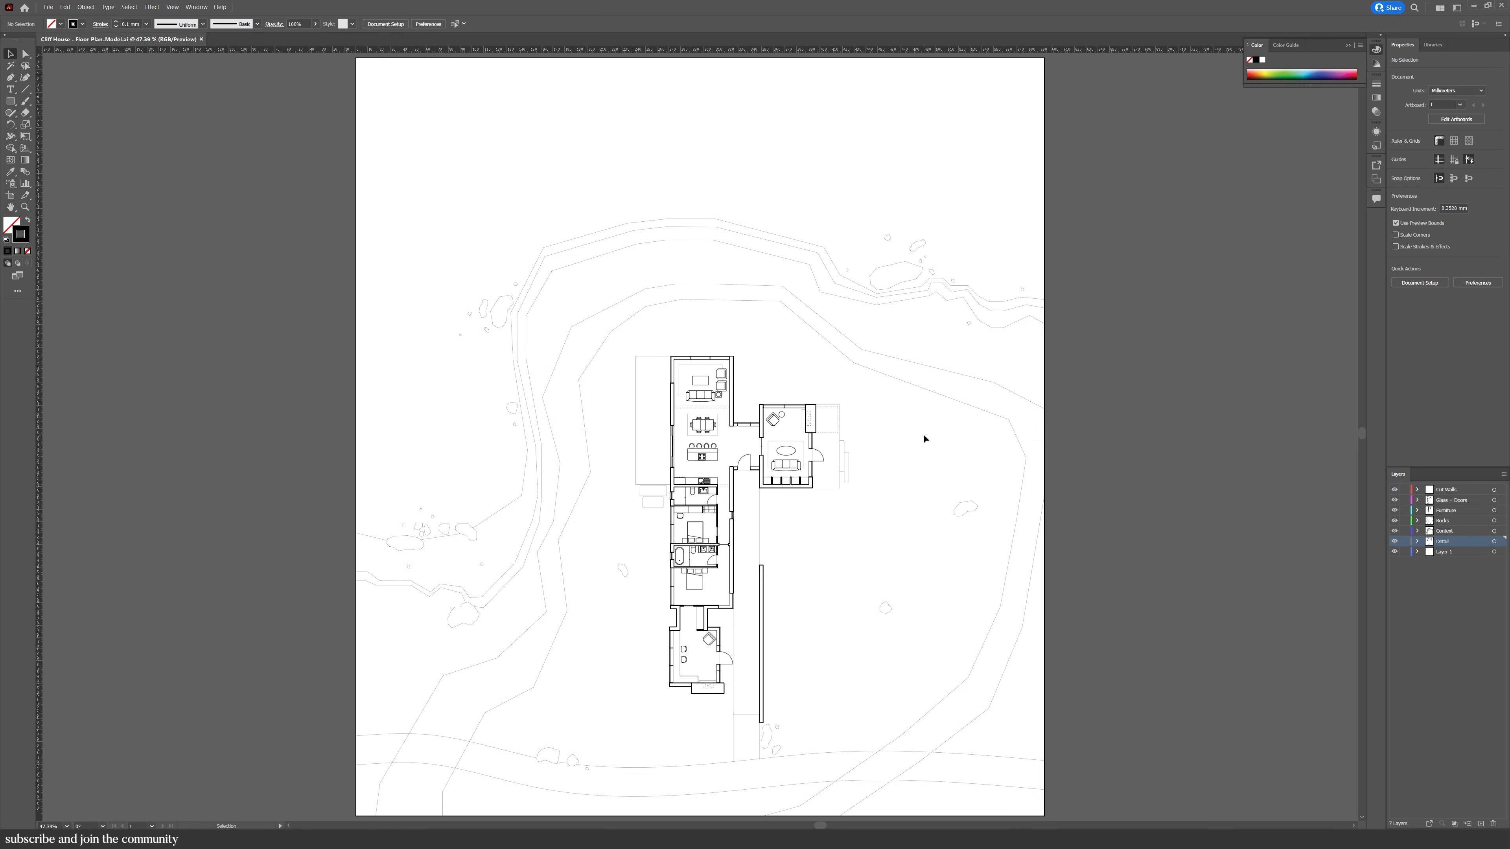
Copy all the Cliff House floor plan linework in place onto Layer 1, with every other layer hidden, and save the file
key(v)
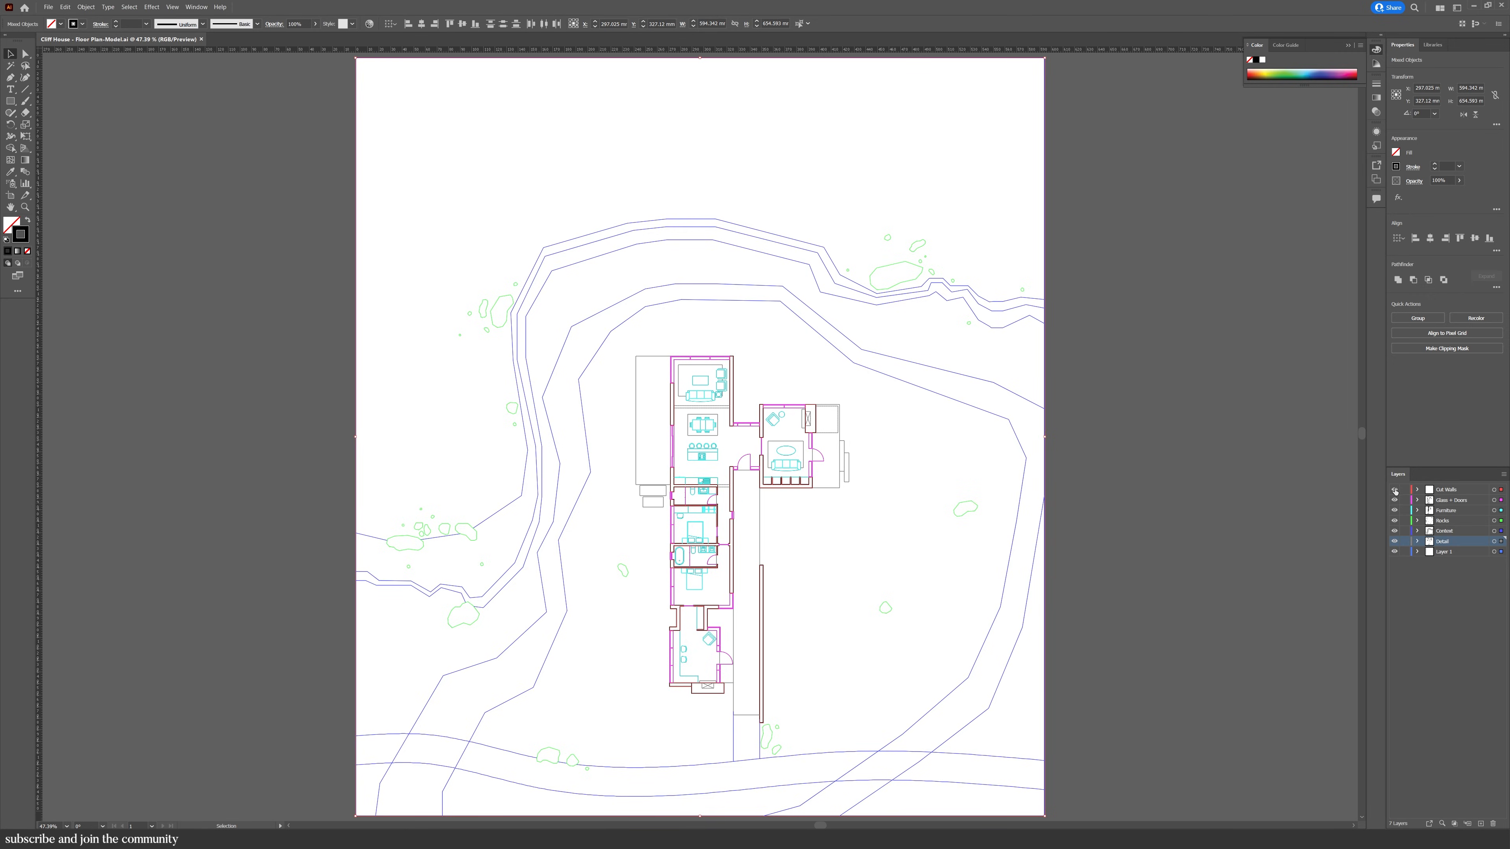
drag(1391, 542, 1392, 544)
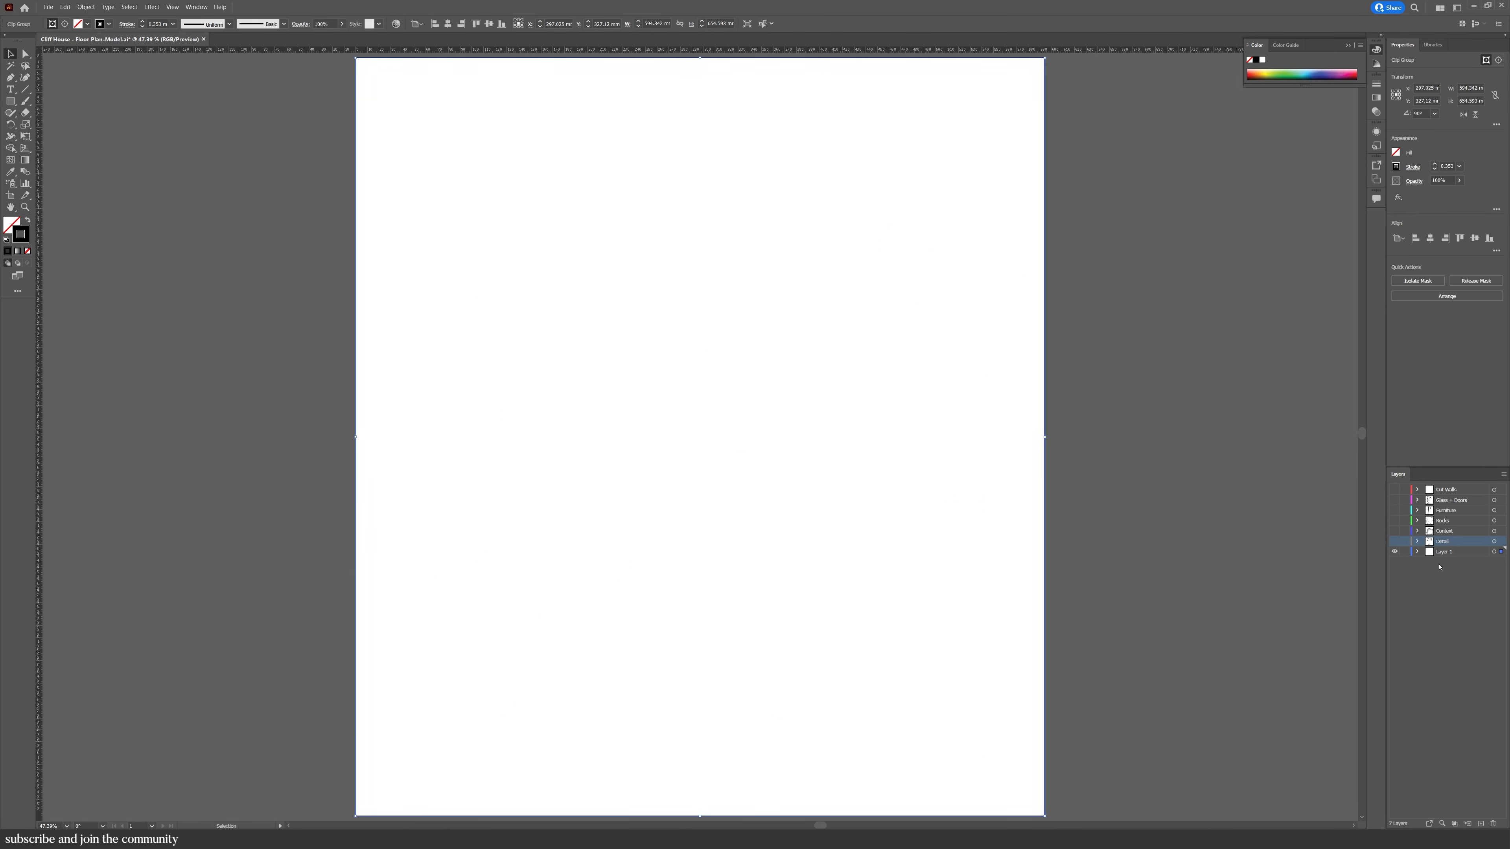
click(1442, 552)
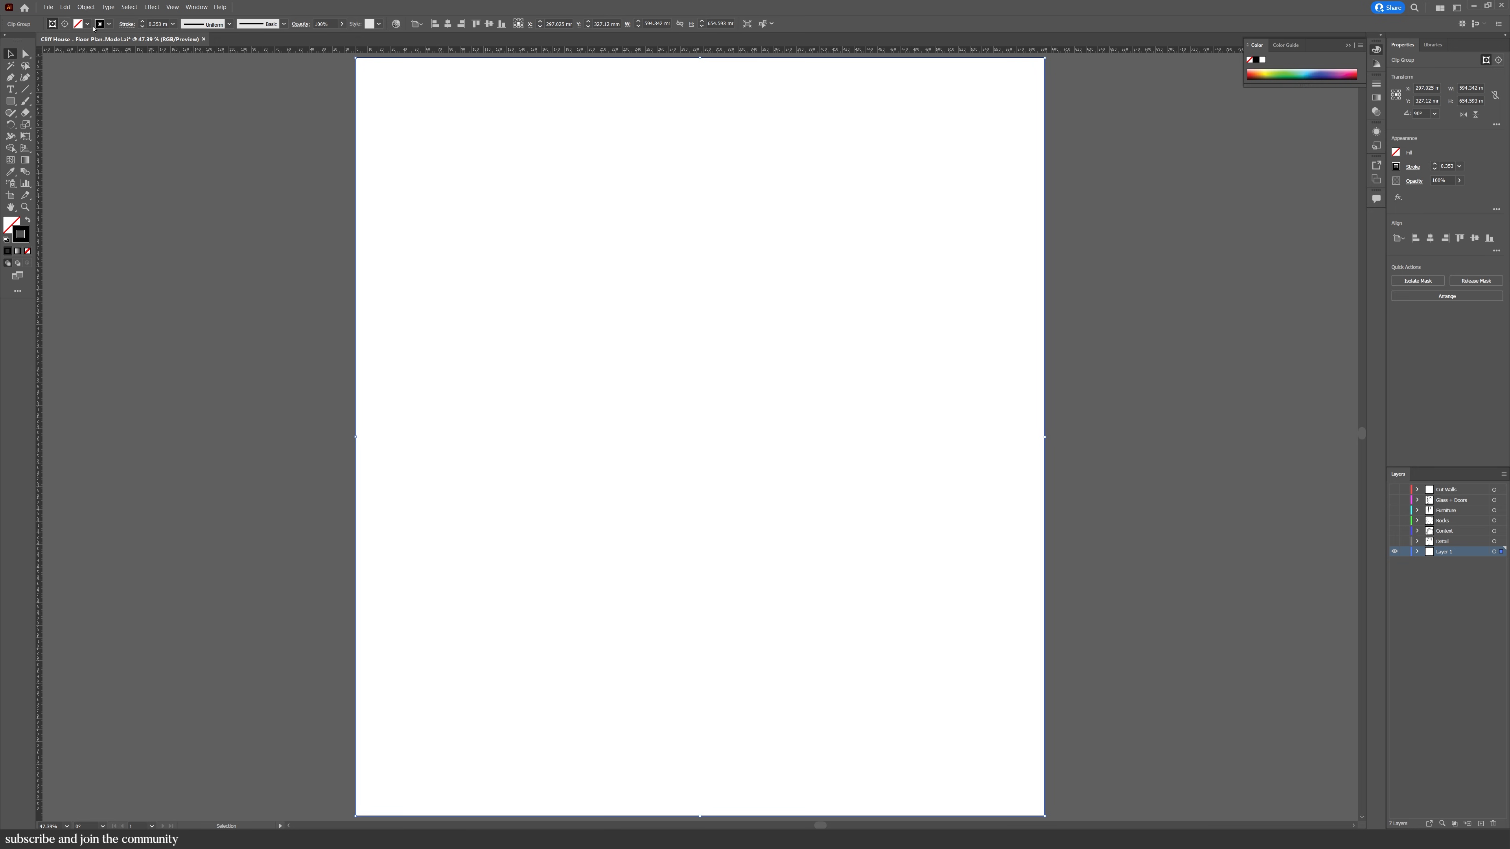
click(65, 7)
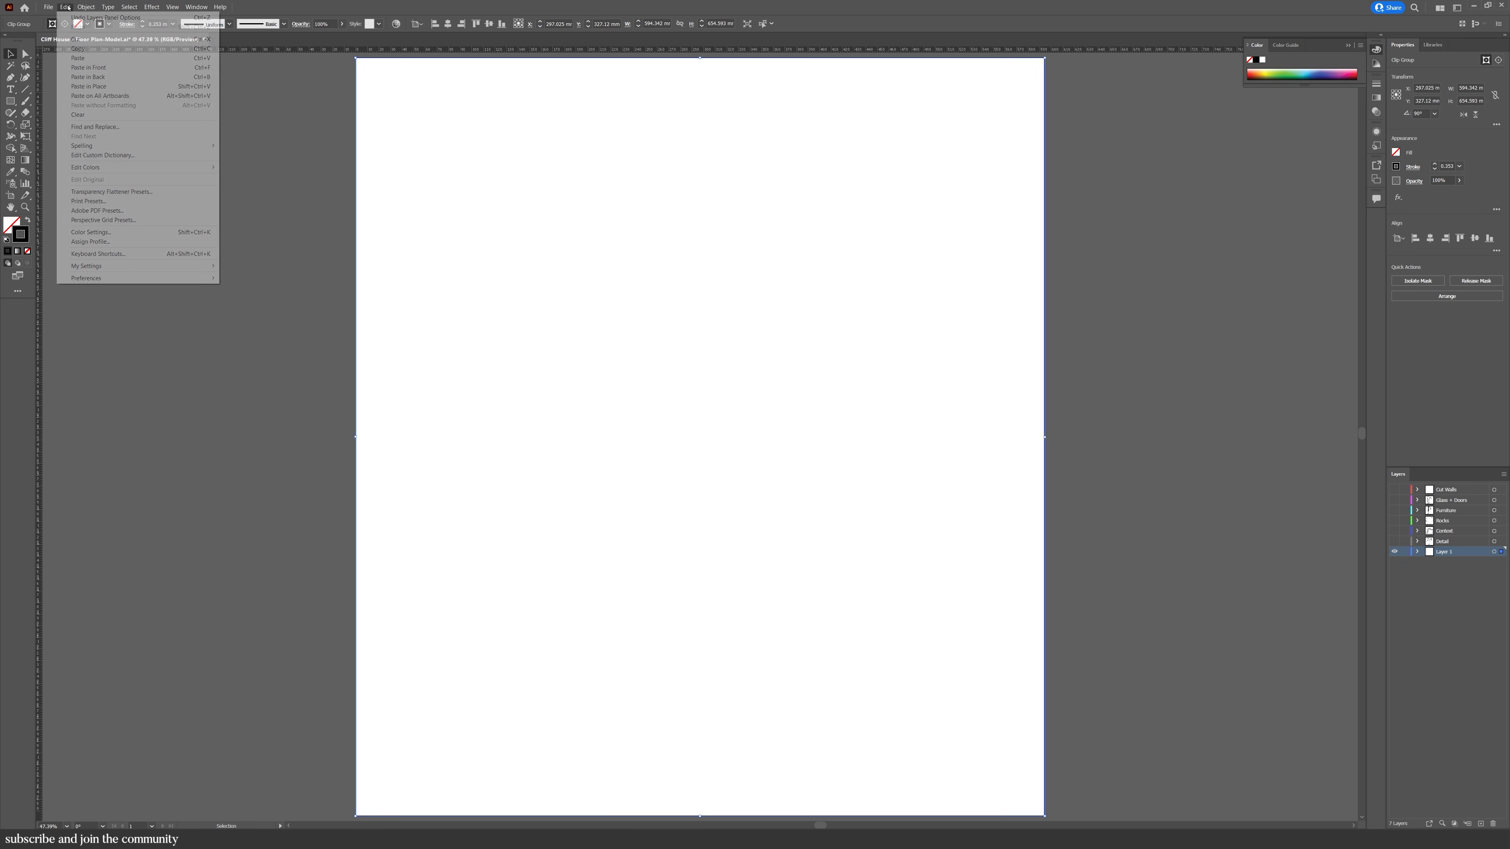
click(85, 87)
click(886, 548)
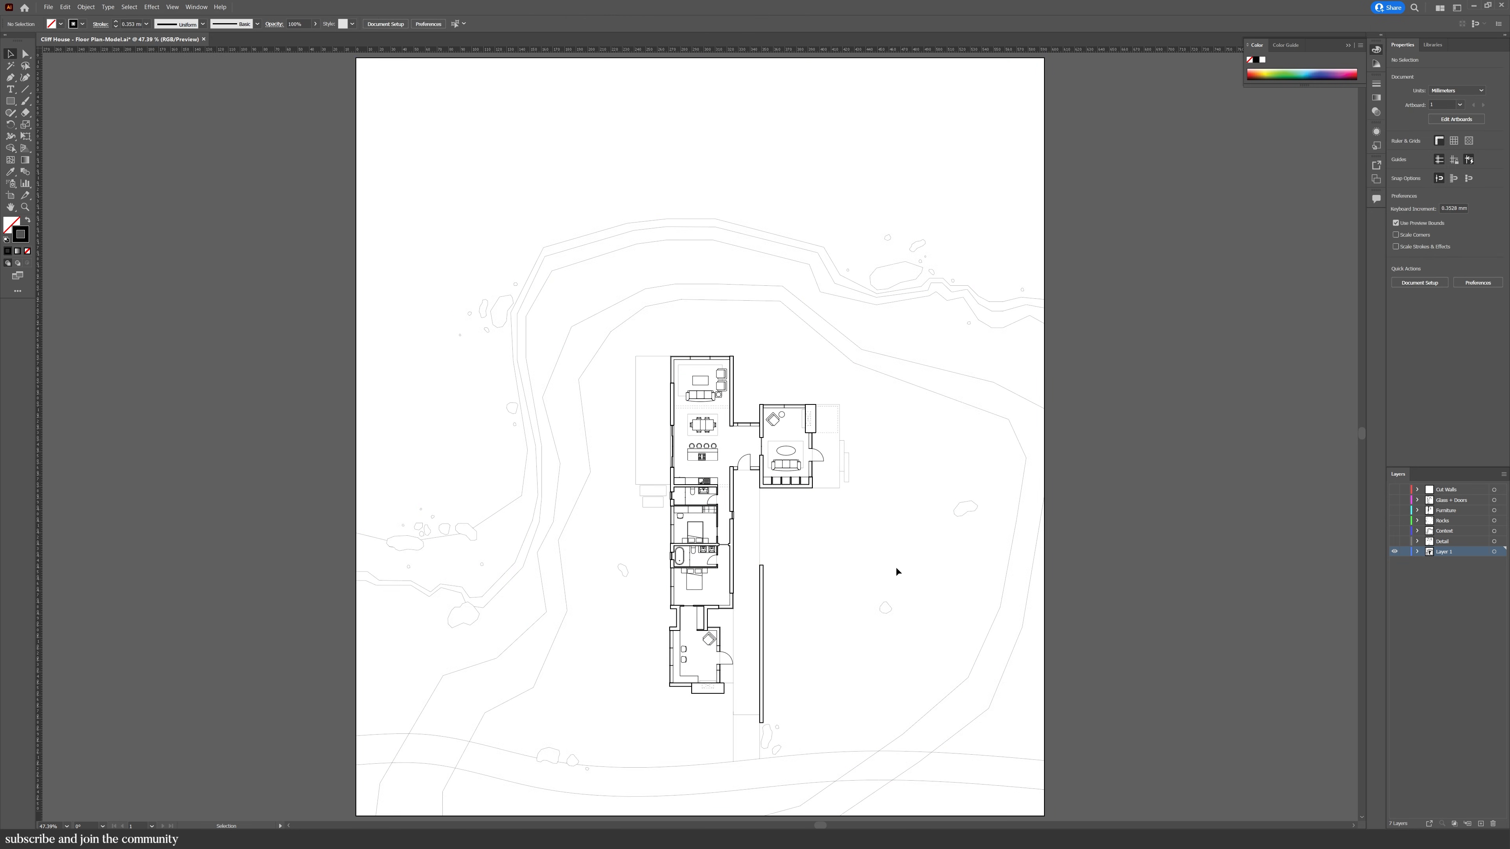
key(ctrl+s)
Load the SA_Essential Patterns.ai swatch library and add all its patterns to the document's swatches
click(196, 7)
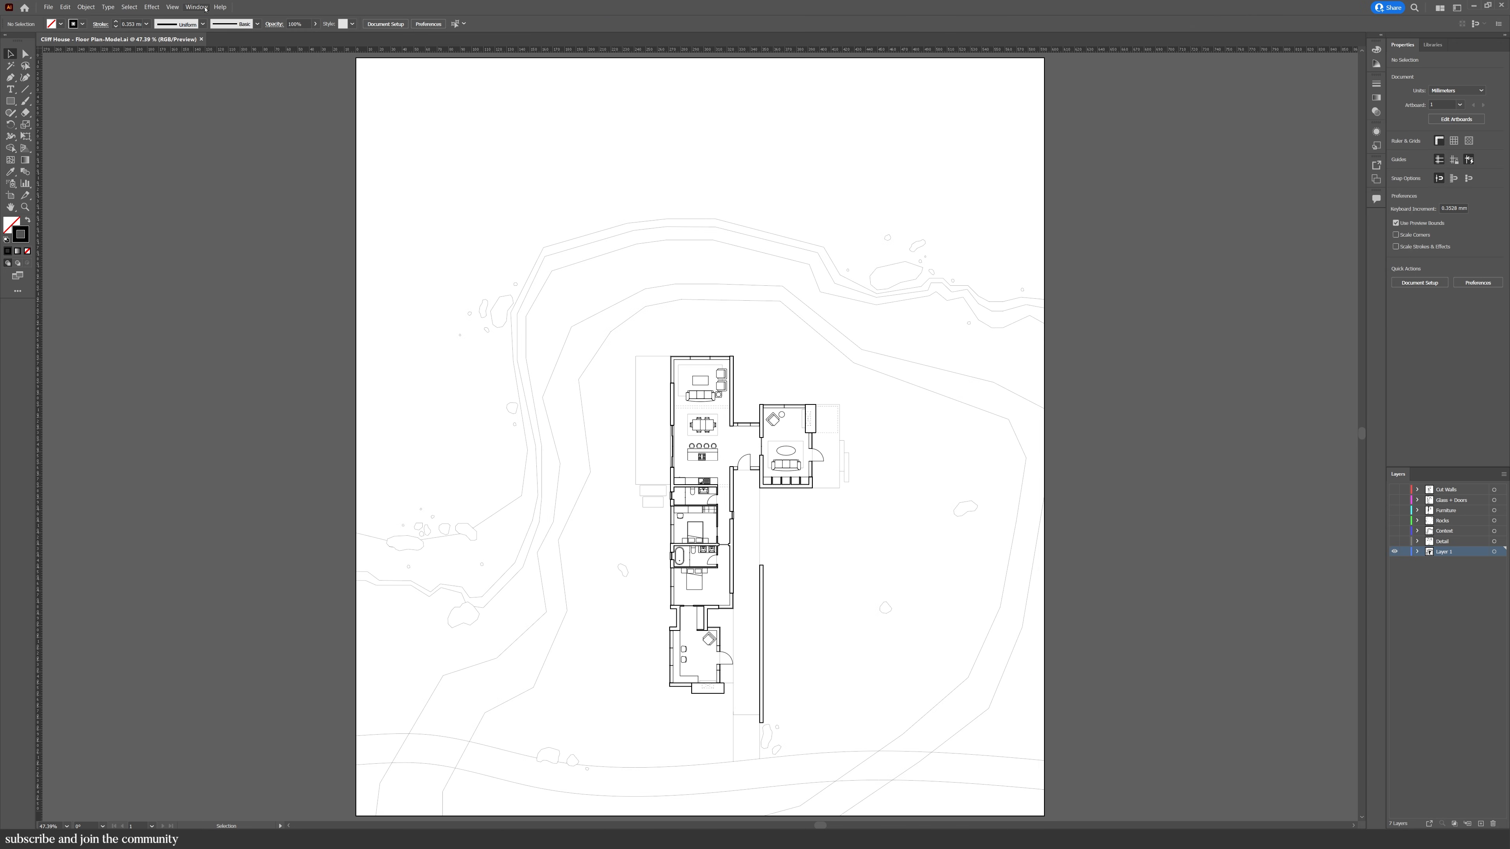
click(205, 8)
click(226, 378)
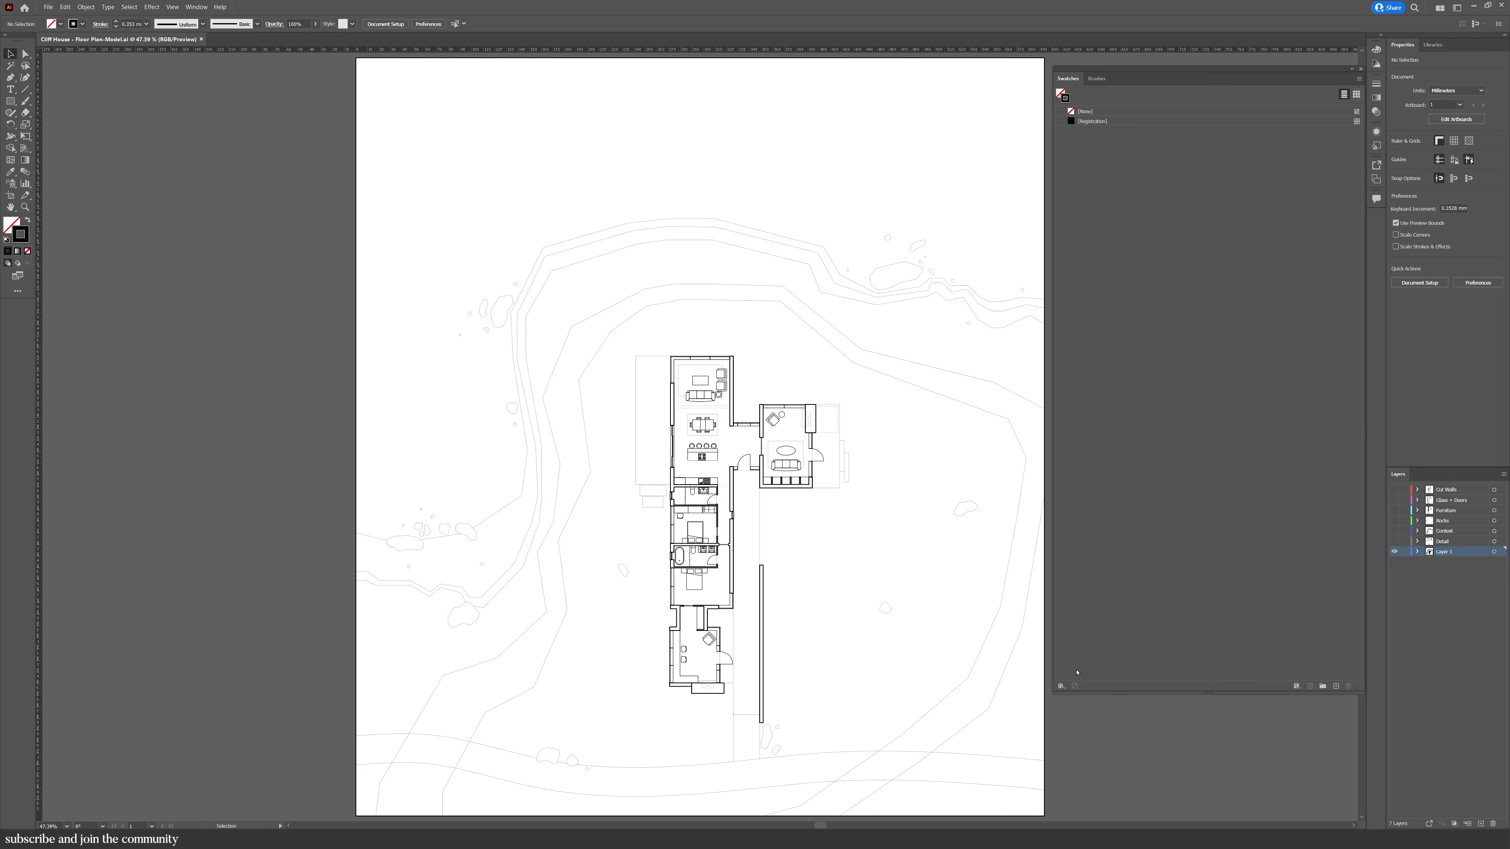
click(1061, 686)
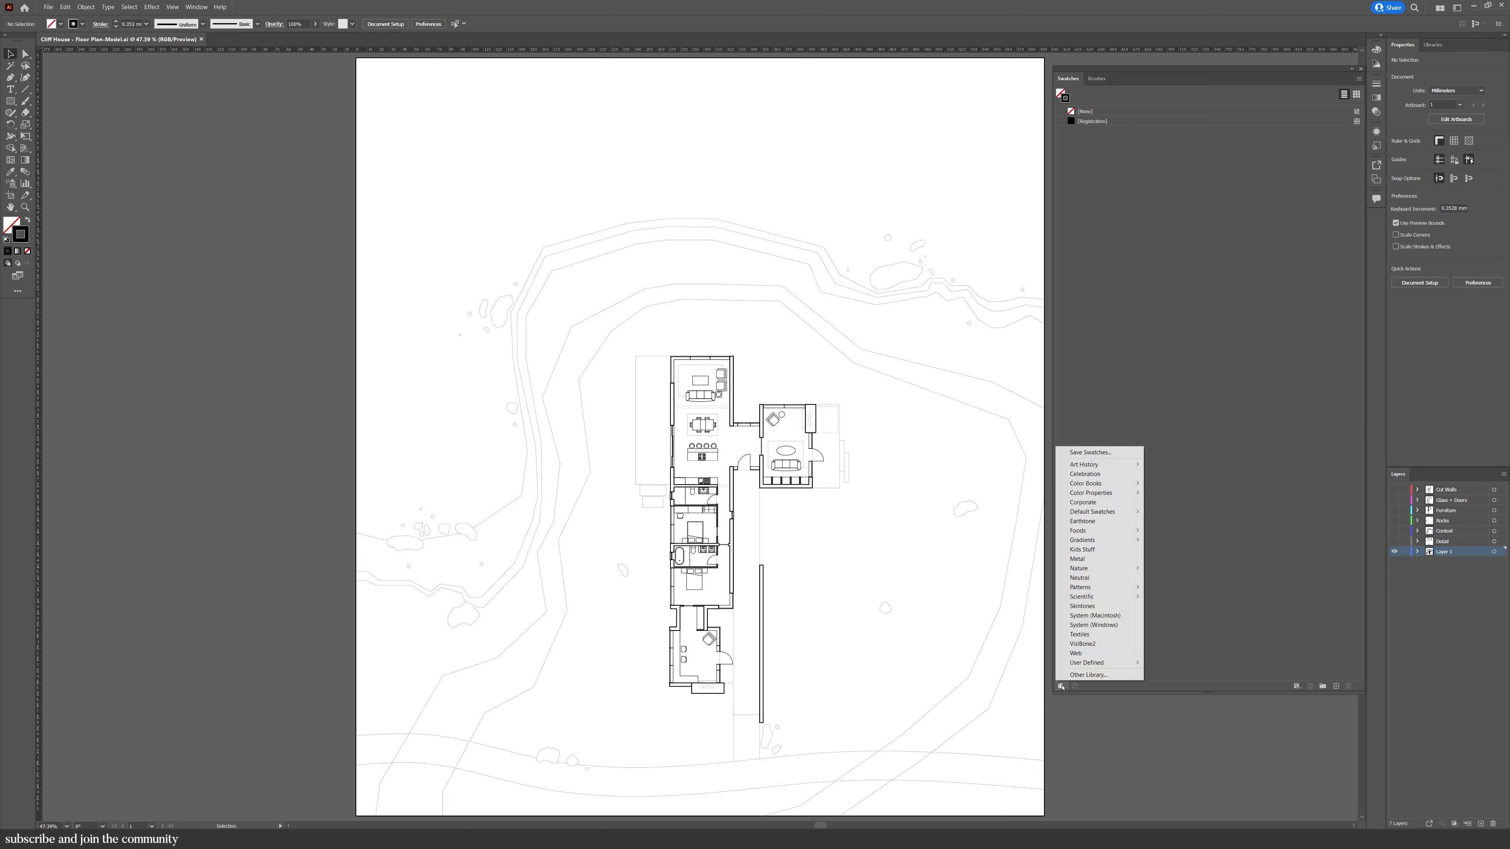
click(1089, 675)
click(494, 351)
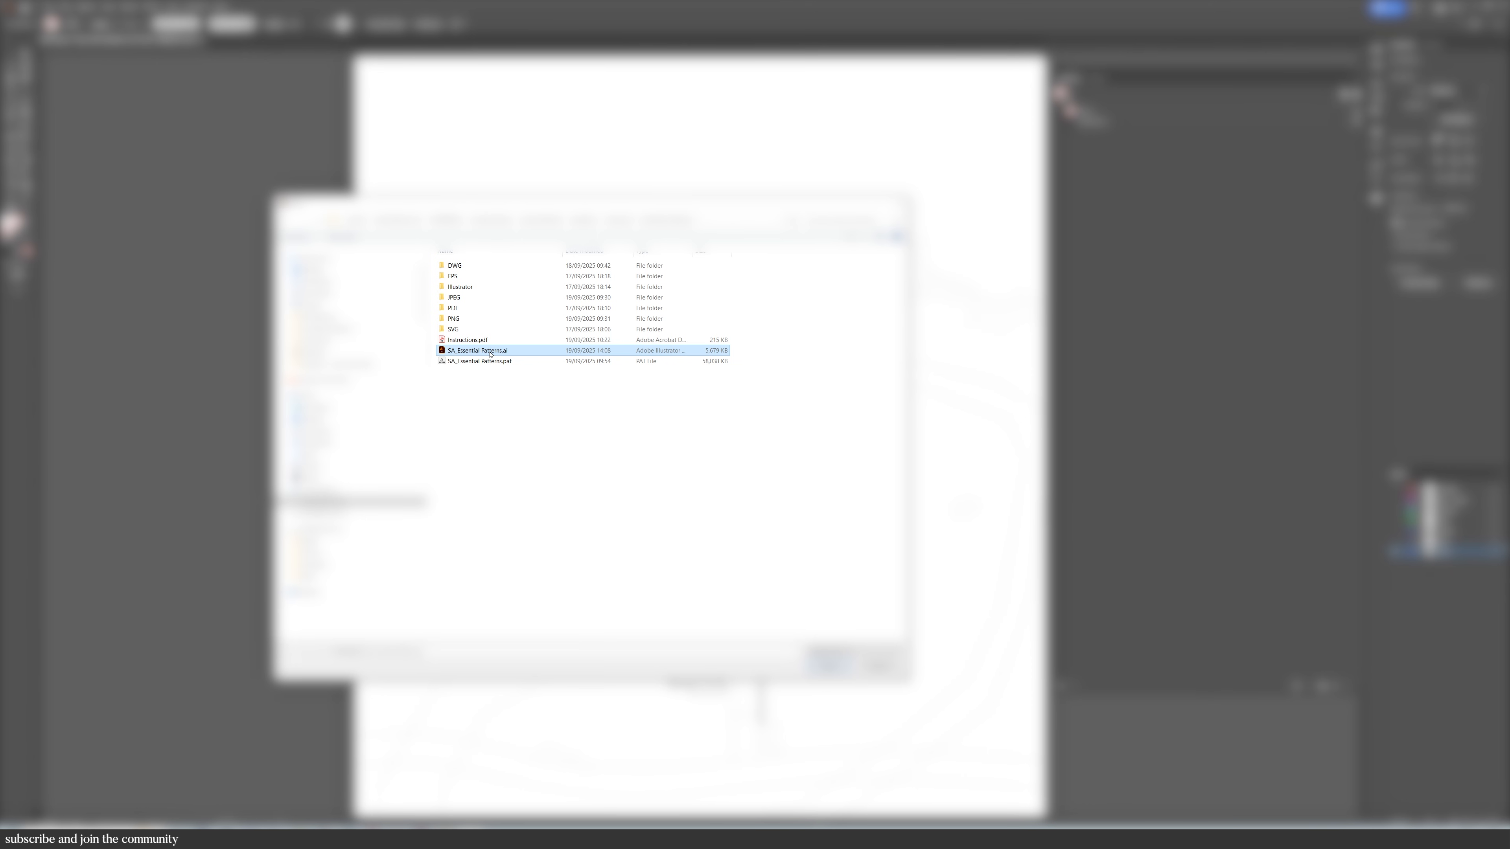
double_click(490, 351)
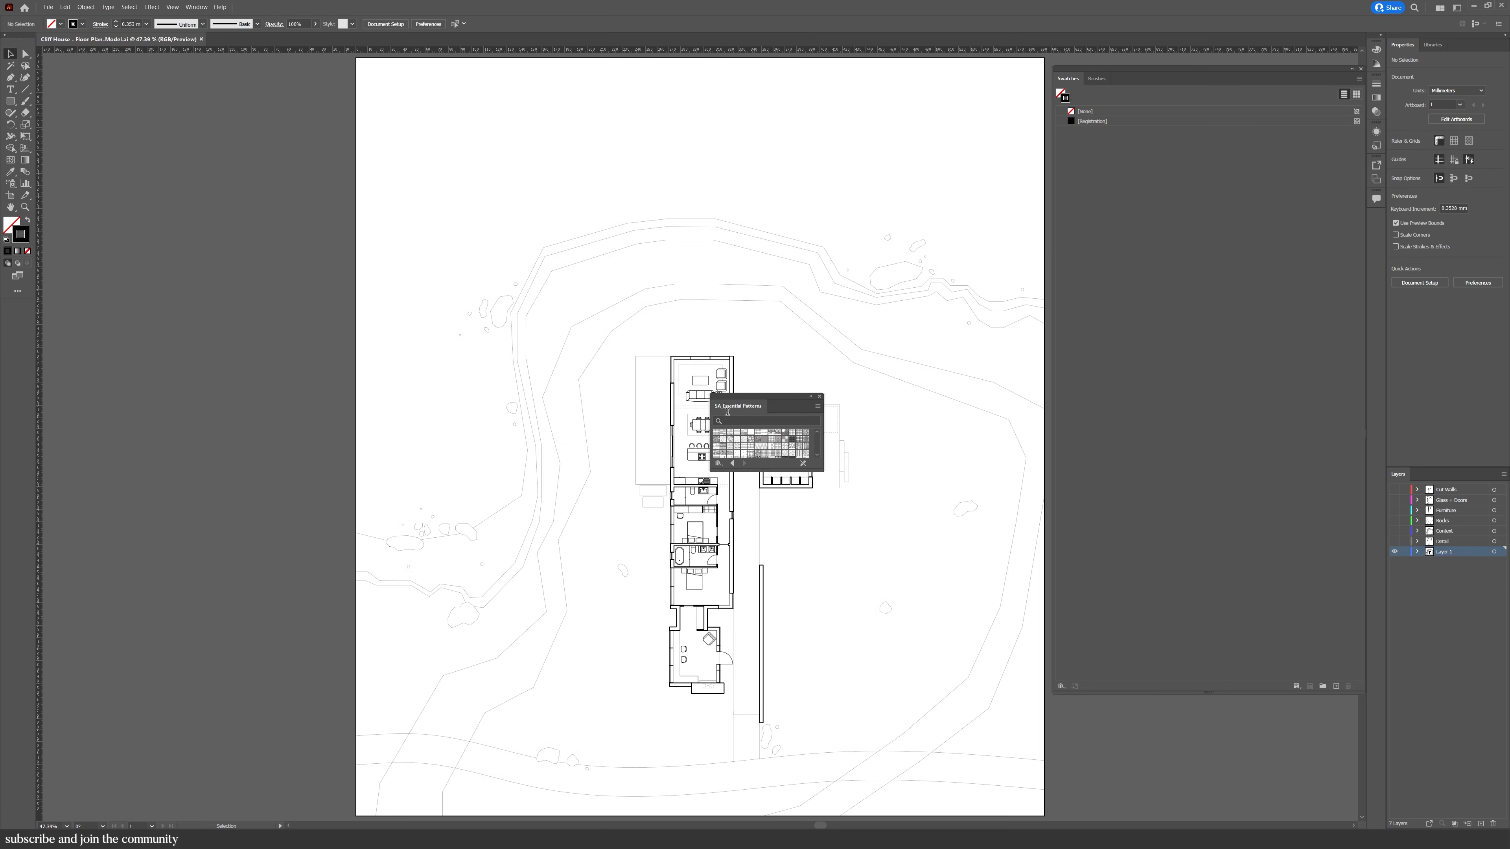
mouse_move(728, 411)
mouse_down()
mouse_move(843, 345)
mouse_move(1118, 89)
mouse_move(1094, 111)
mouse_move(925, 159)
mouse_up()
drag(1163, 193, 1230, 194)
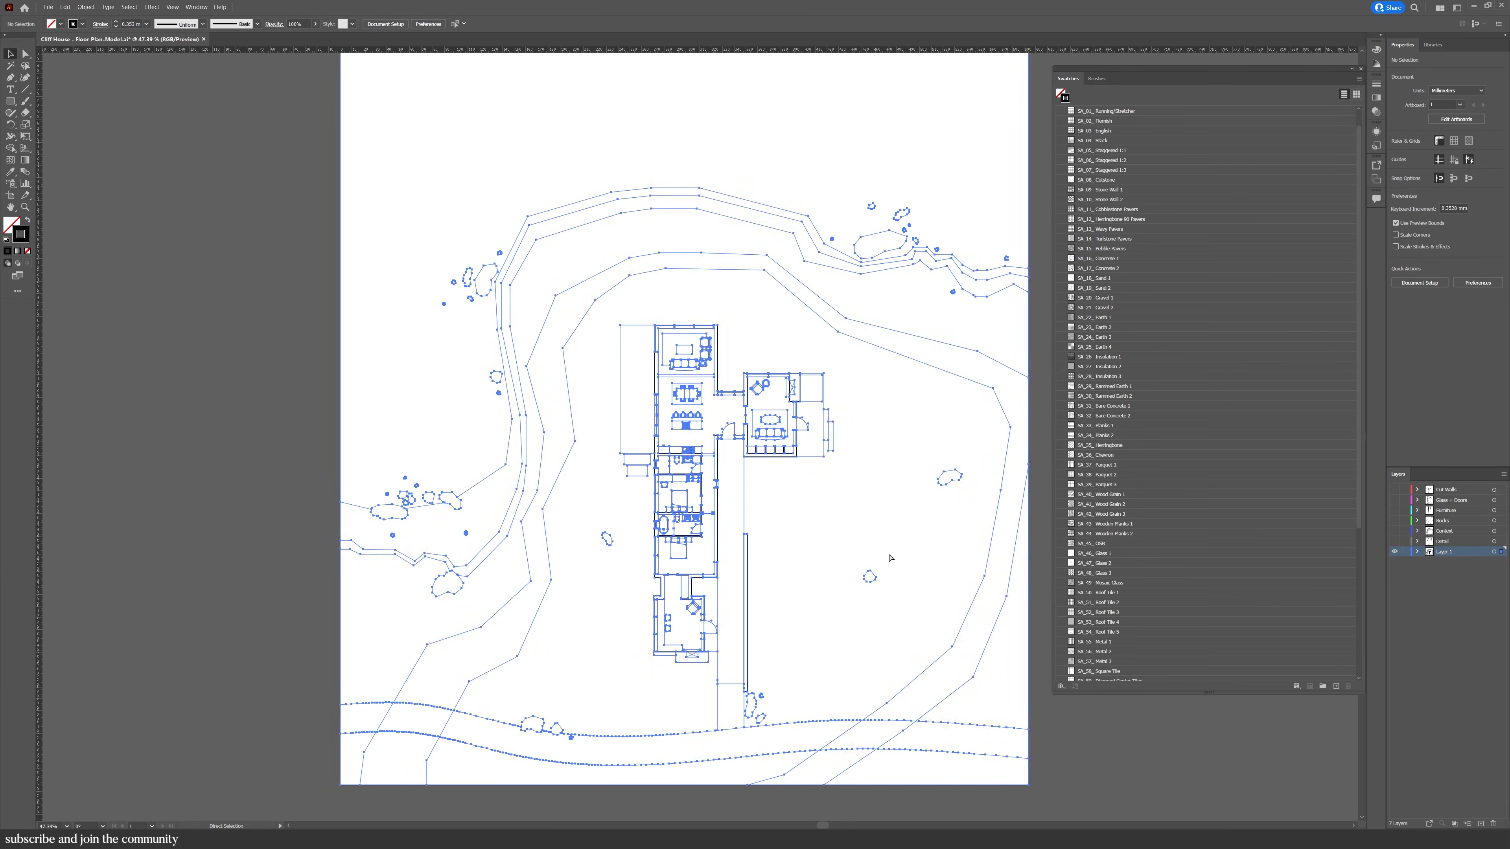
Try to convert all the floor plan linework into a Live Paint group
key(ctrl+a)
key(k)
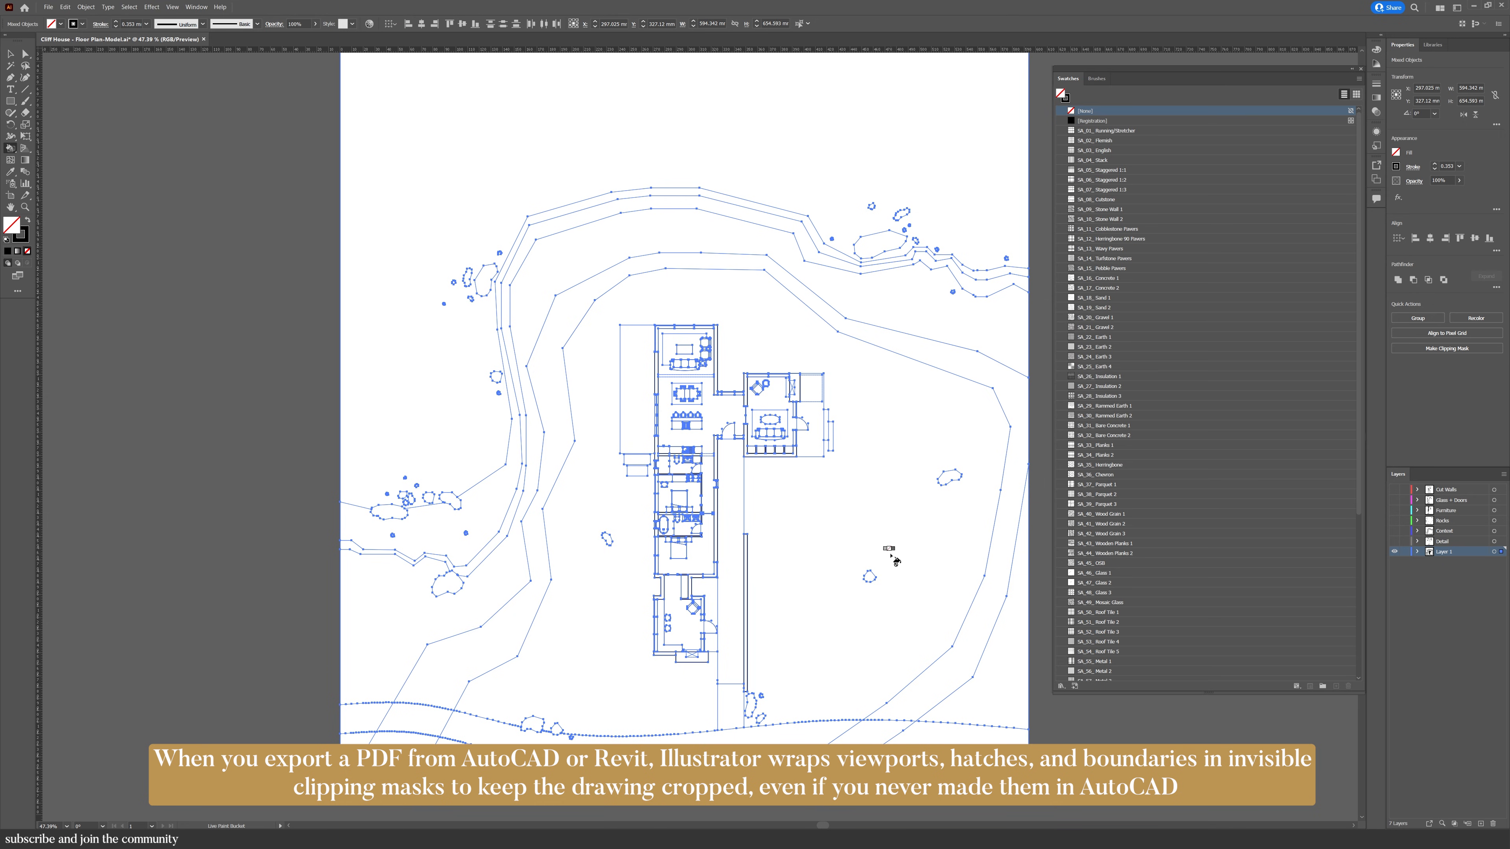
click(894, 560)
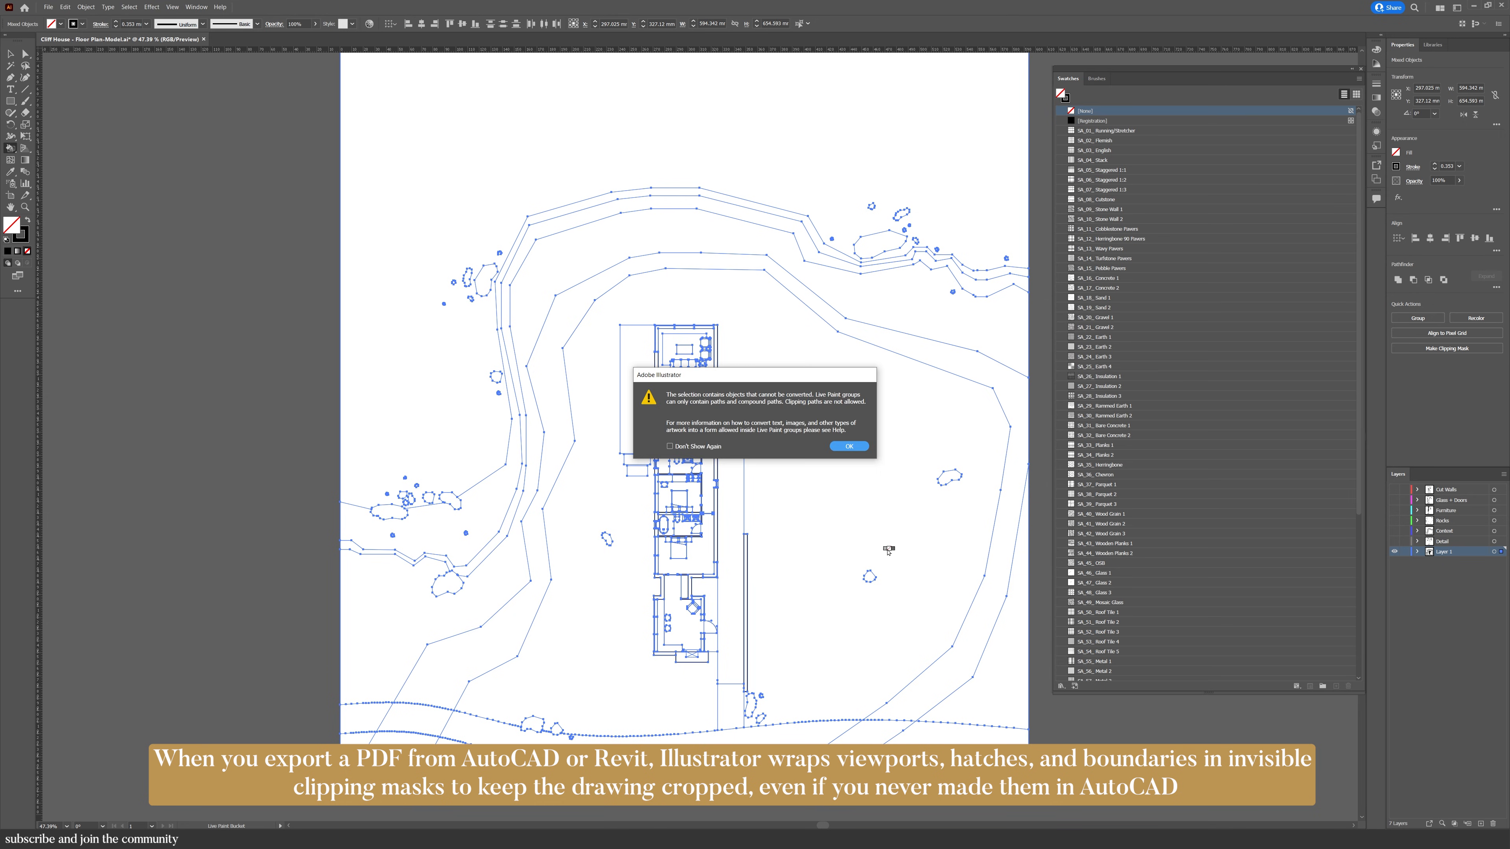
click(843, 447)
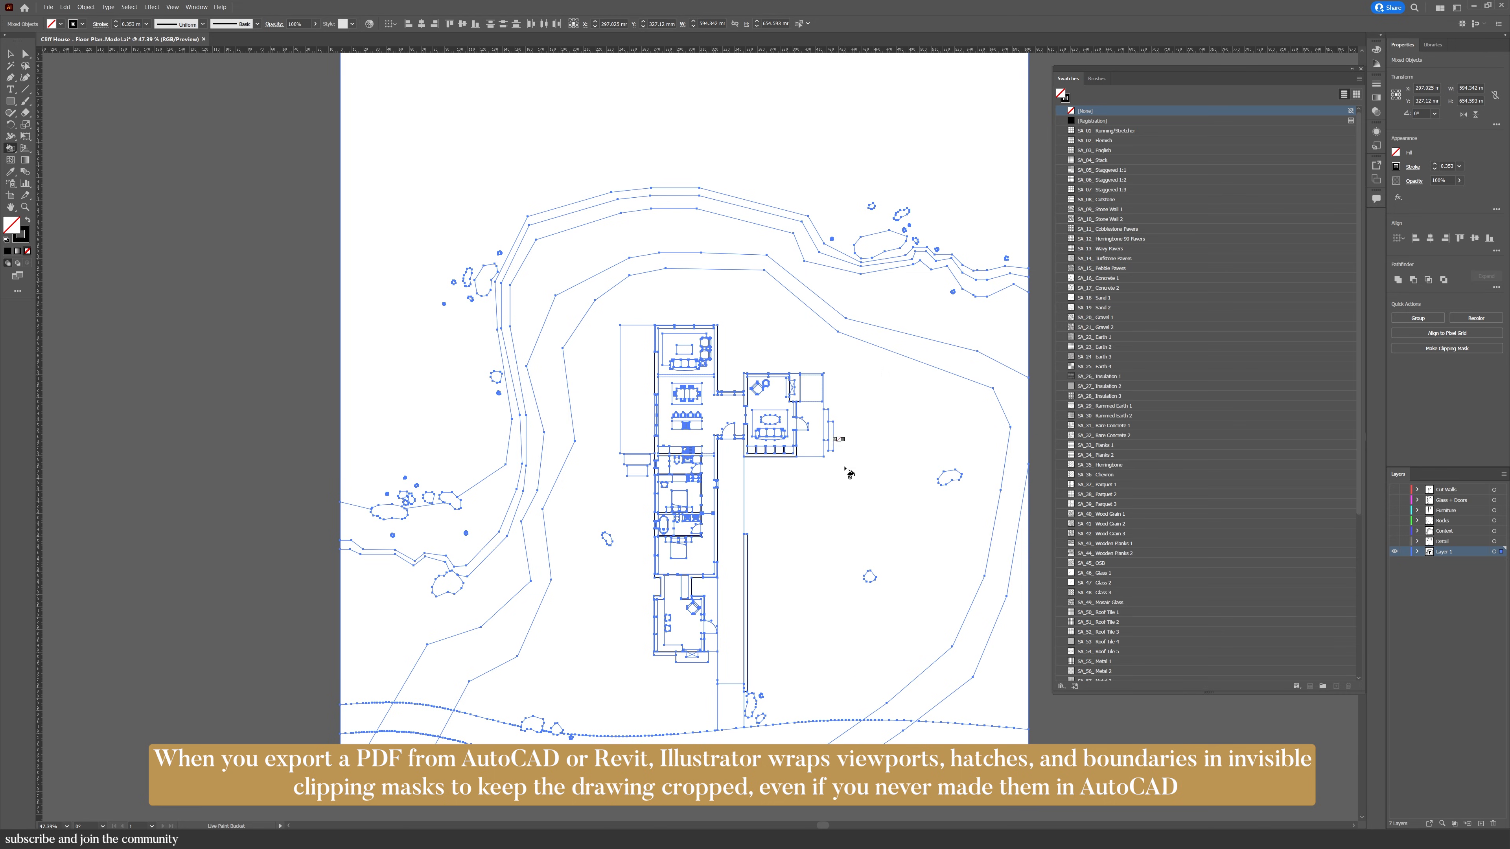
click(848, 483)
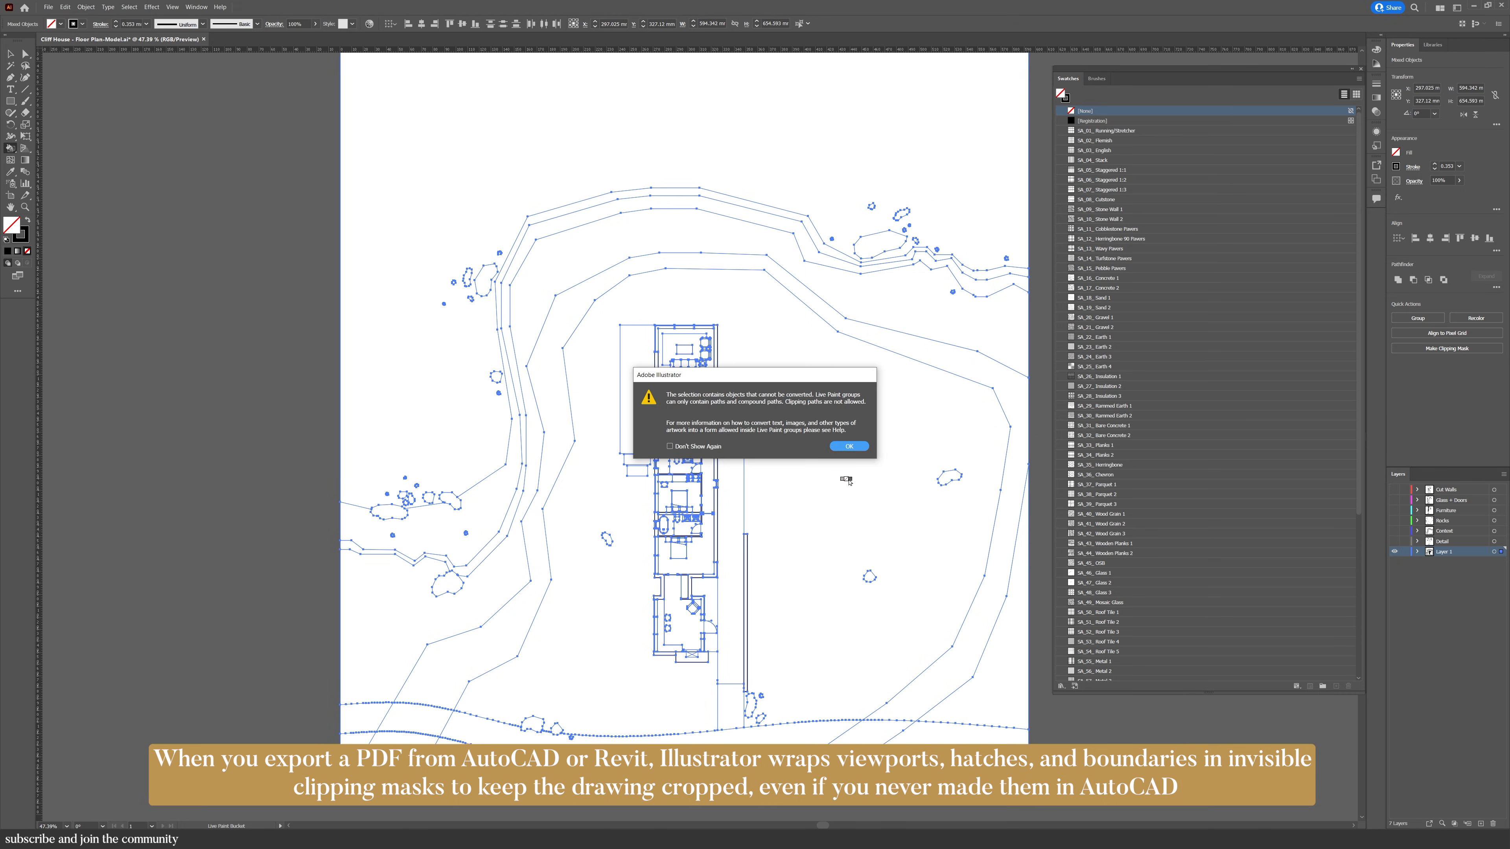
click(848, 446)
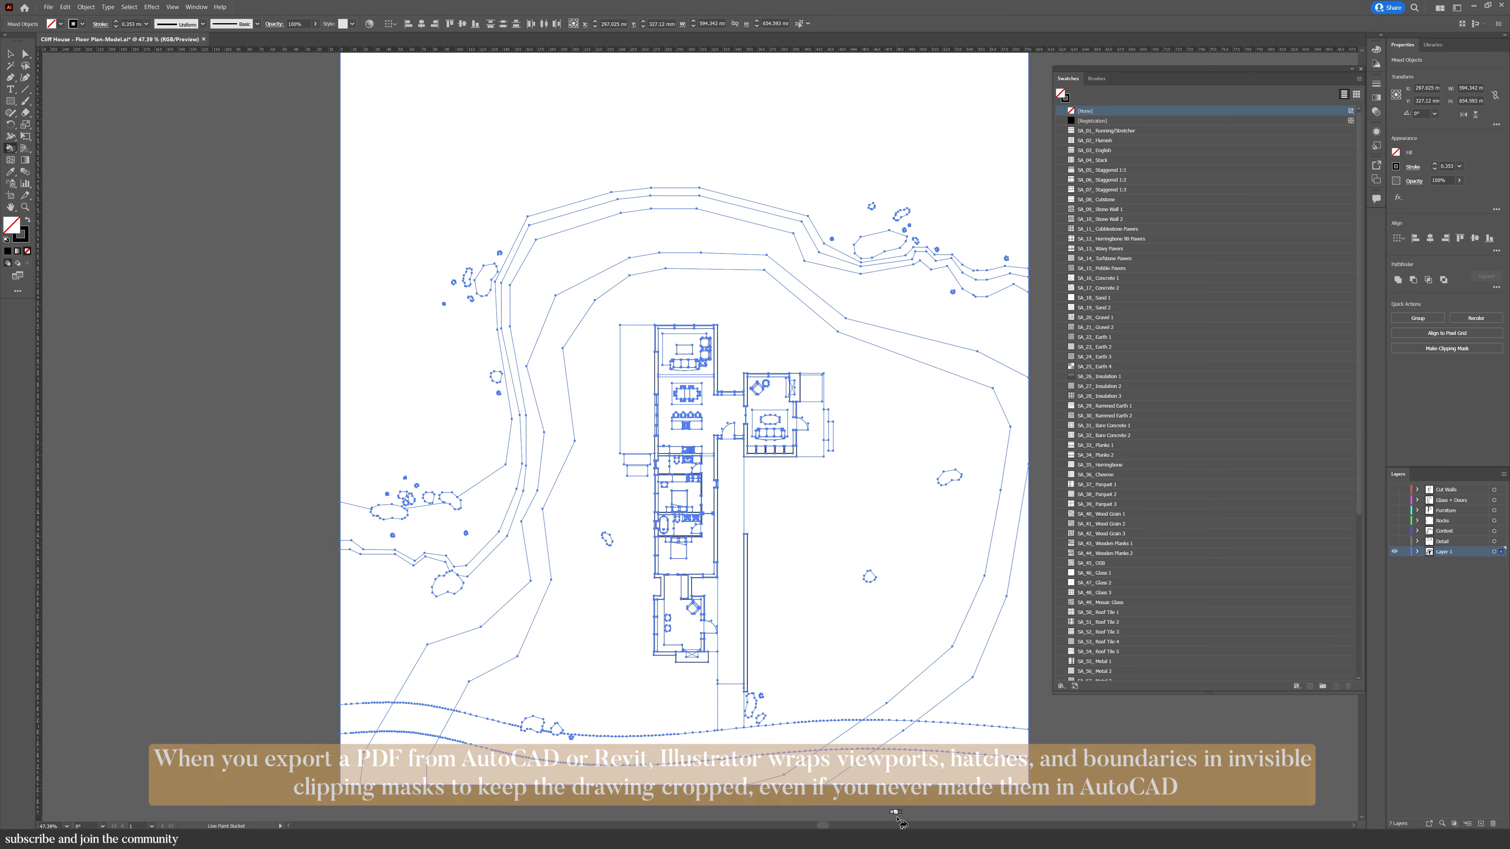
Remove the clipping paths around the drawing's boundary with Direct Selection
key(a)
click(900, 791)
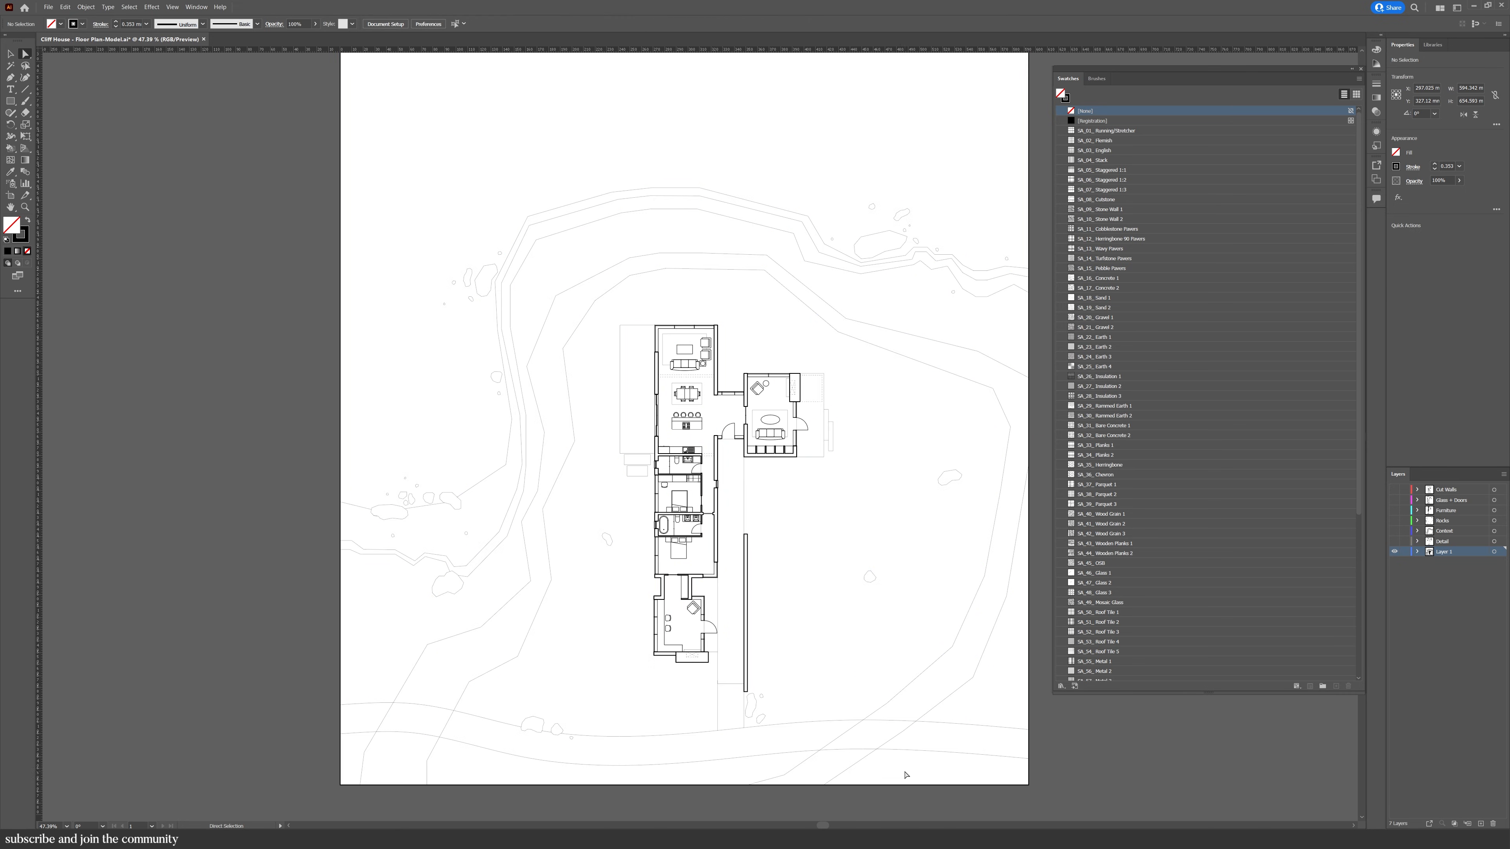
click(897, 791)
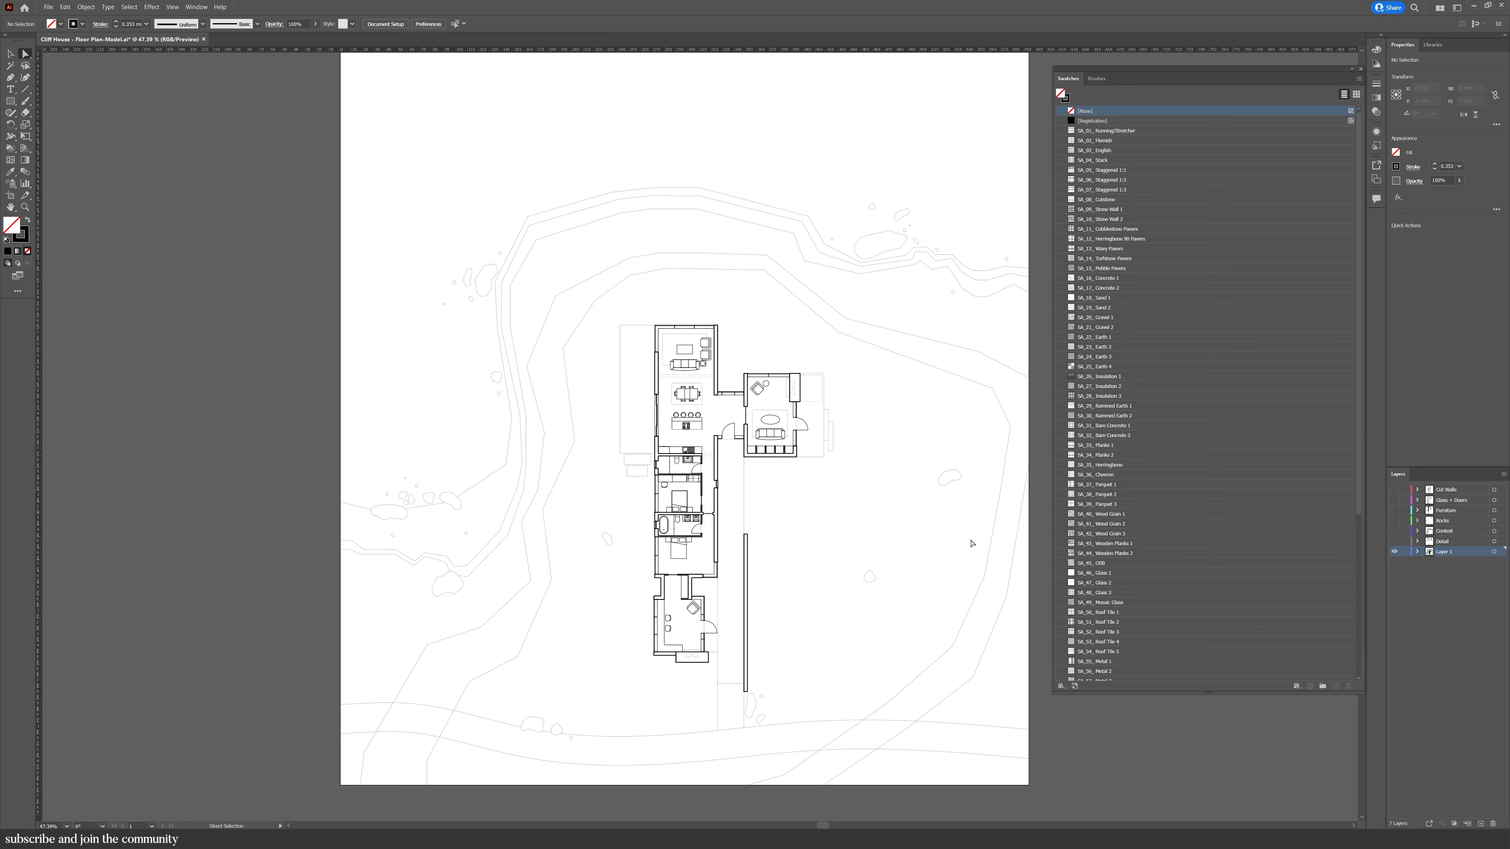
scroll(972, 542, up, 5)
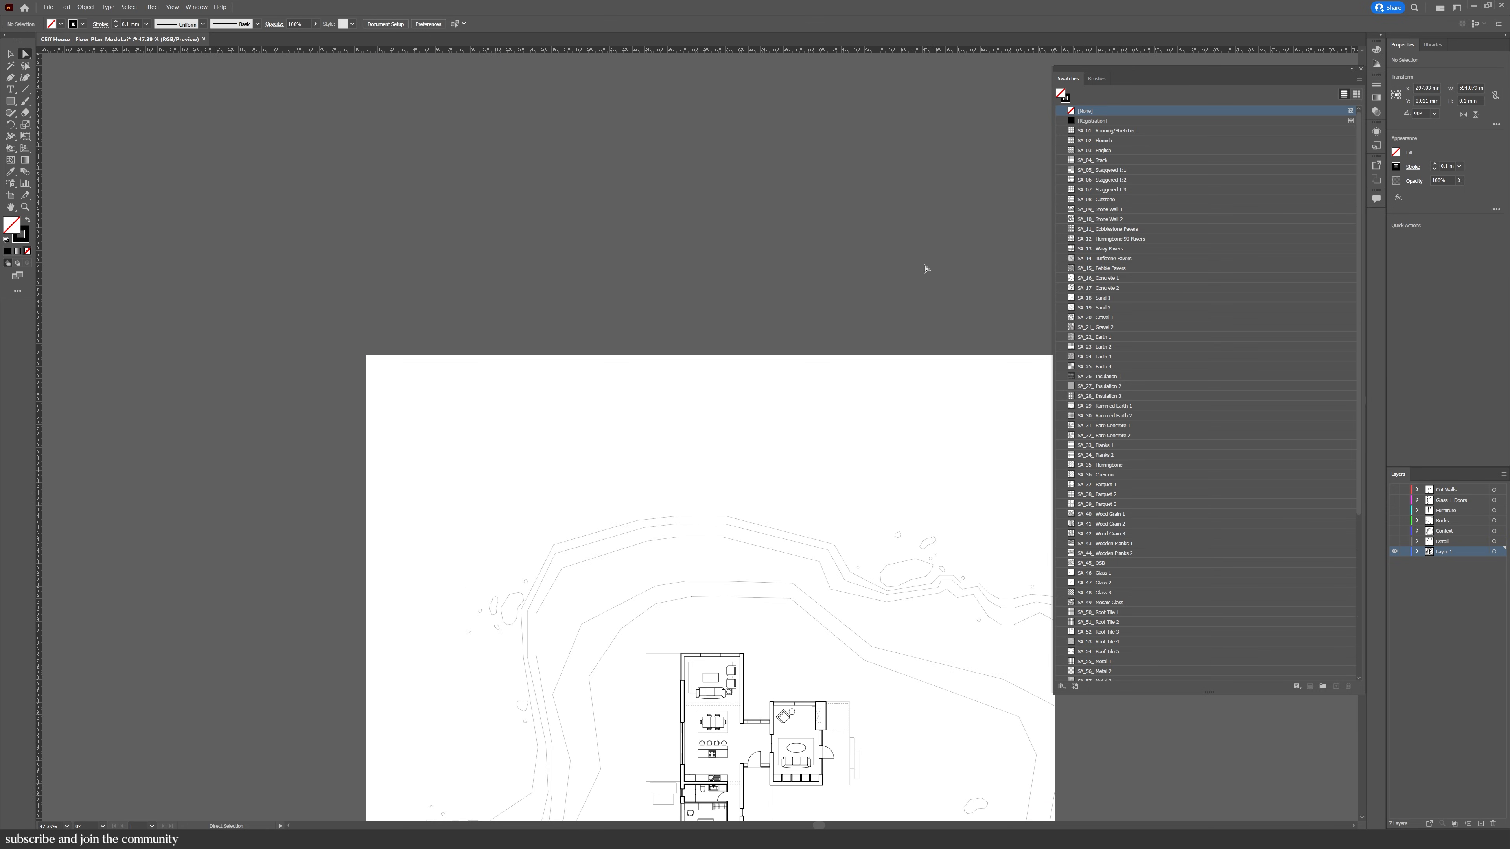
drag(961, 573, 905, 282)
Draw a rectangle about 594 × 654 mm along the artboard's edges to frame the drawing
scroll(416, 464, down, 2)
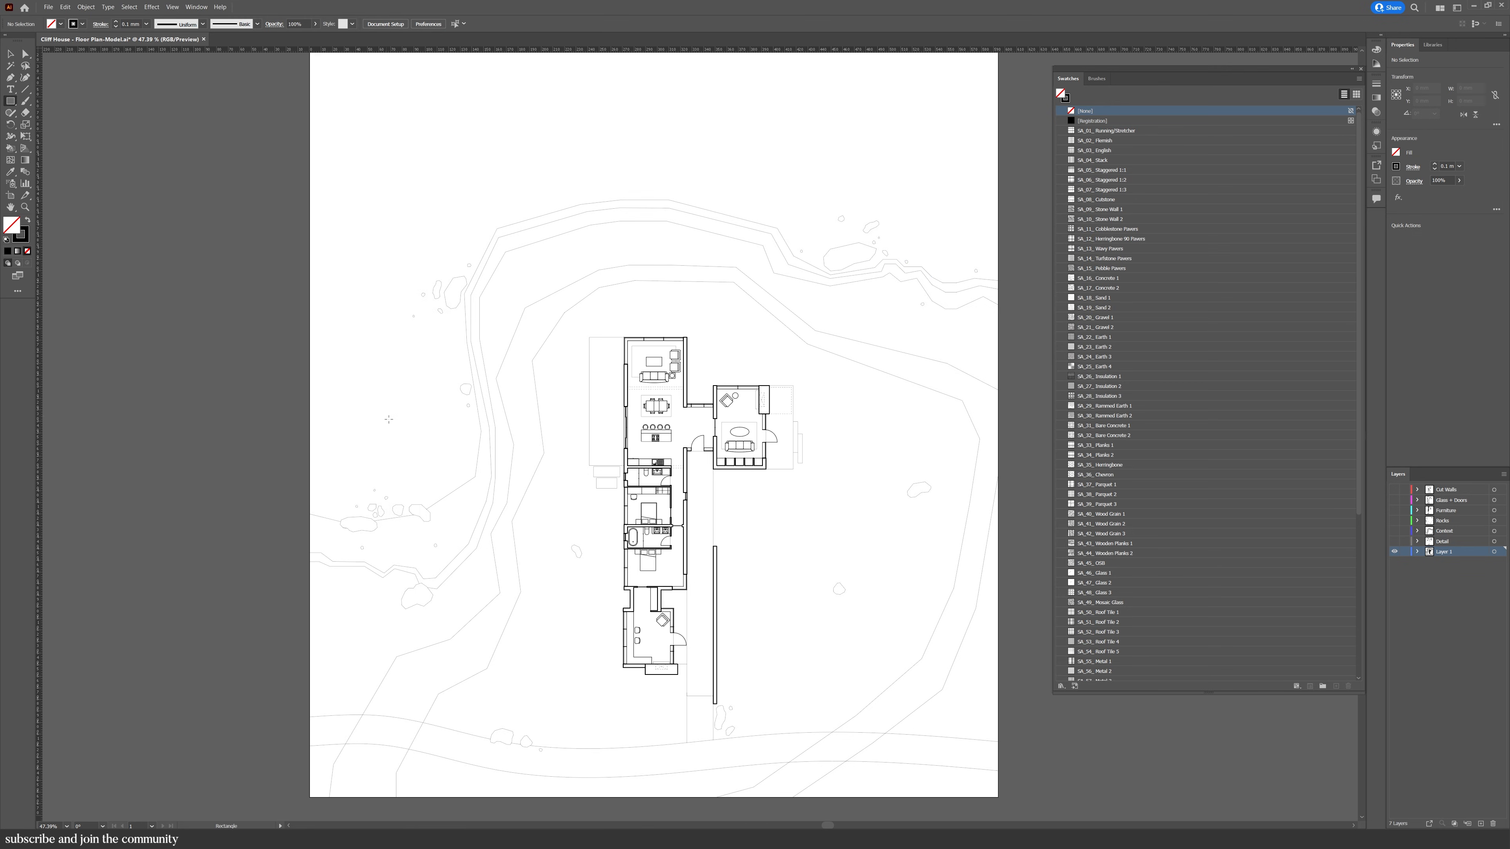
key(m)
mouse_move(342, 166)
mouse_down()
mouse_move(607, 513)
mouse_move(825, 696)
mouse_up()
key(v)
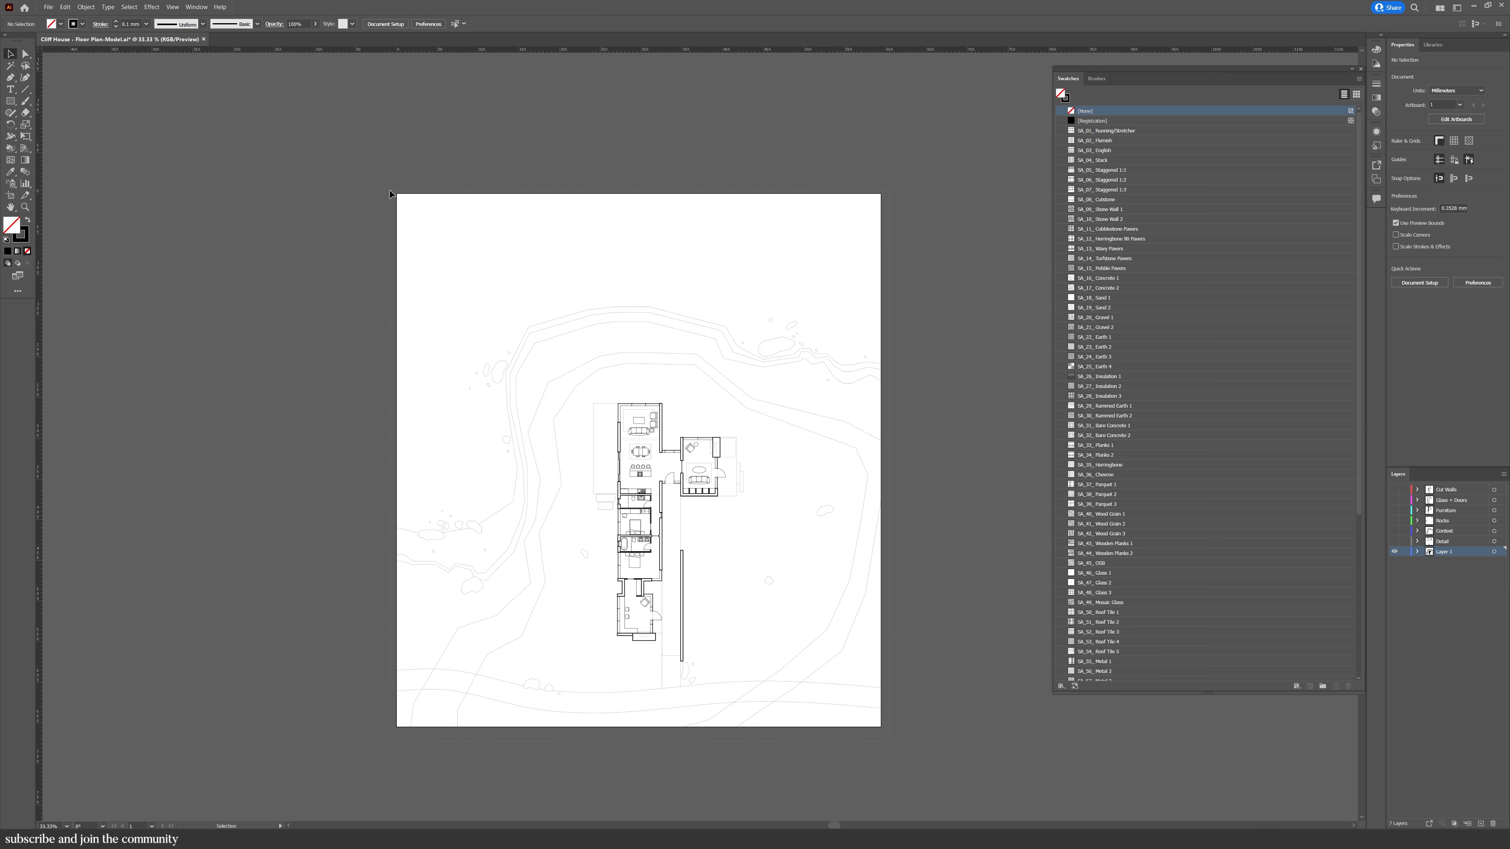
Select all the linework and convert it into a Live Paint group, accepting the loss of complex appearance attributes
key(ctrl+a)
key(k)
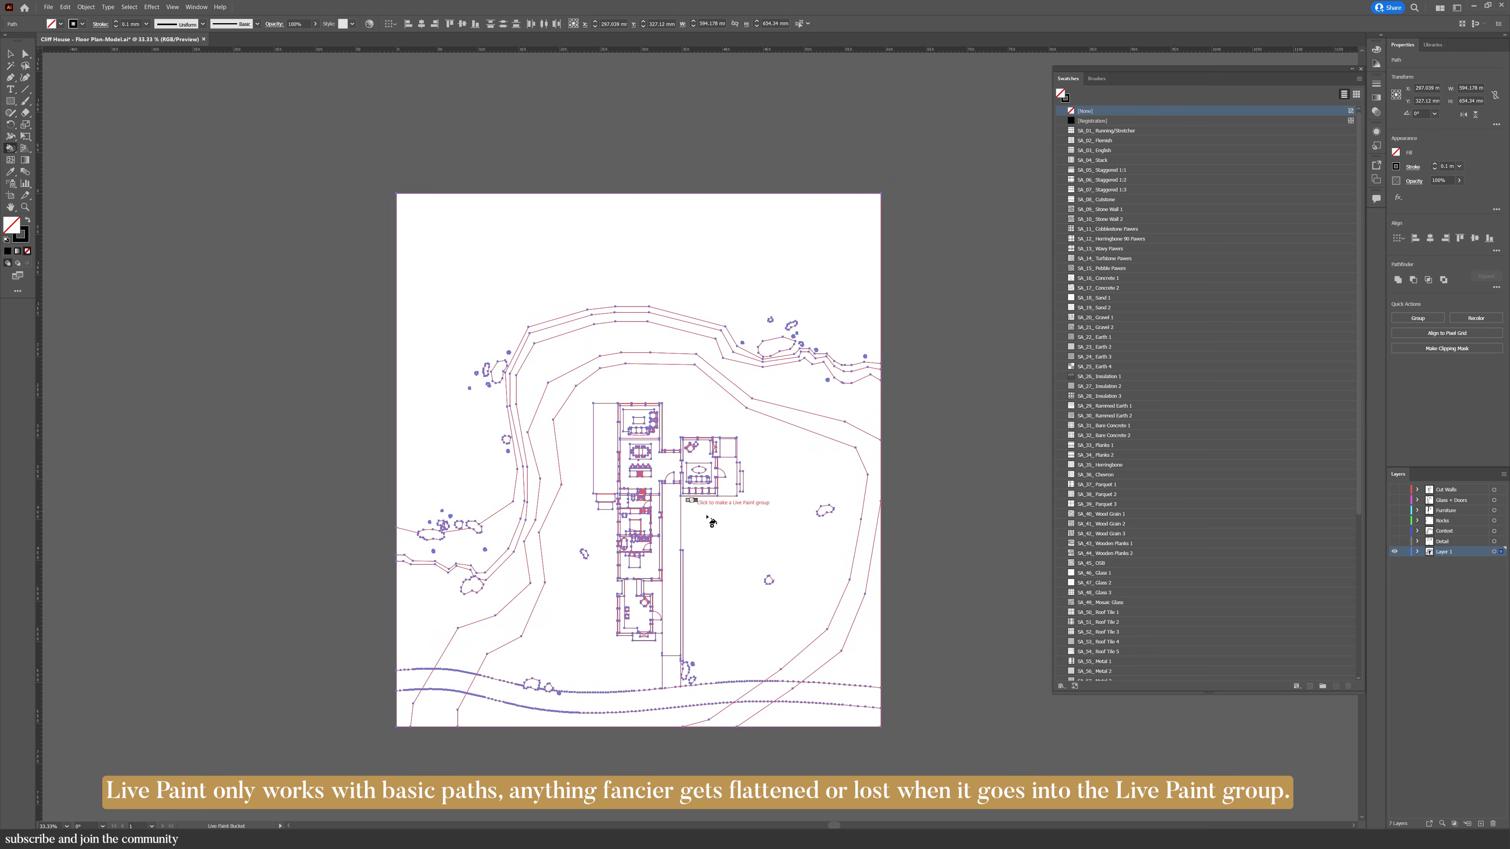
click(721, 525)
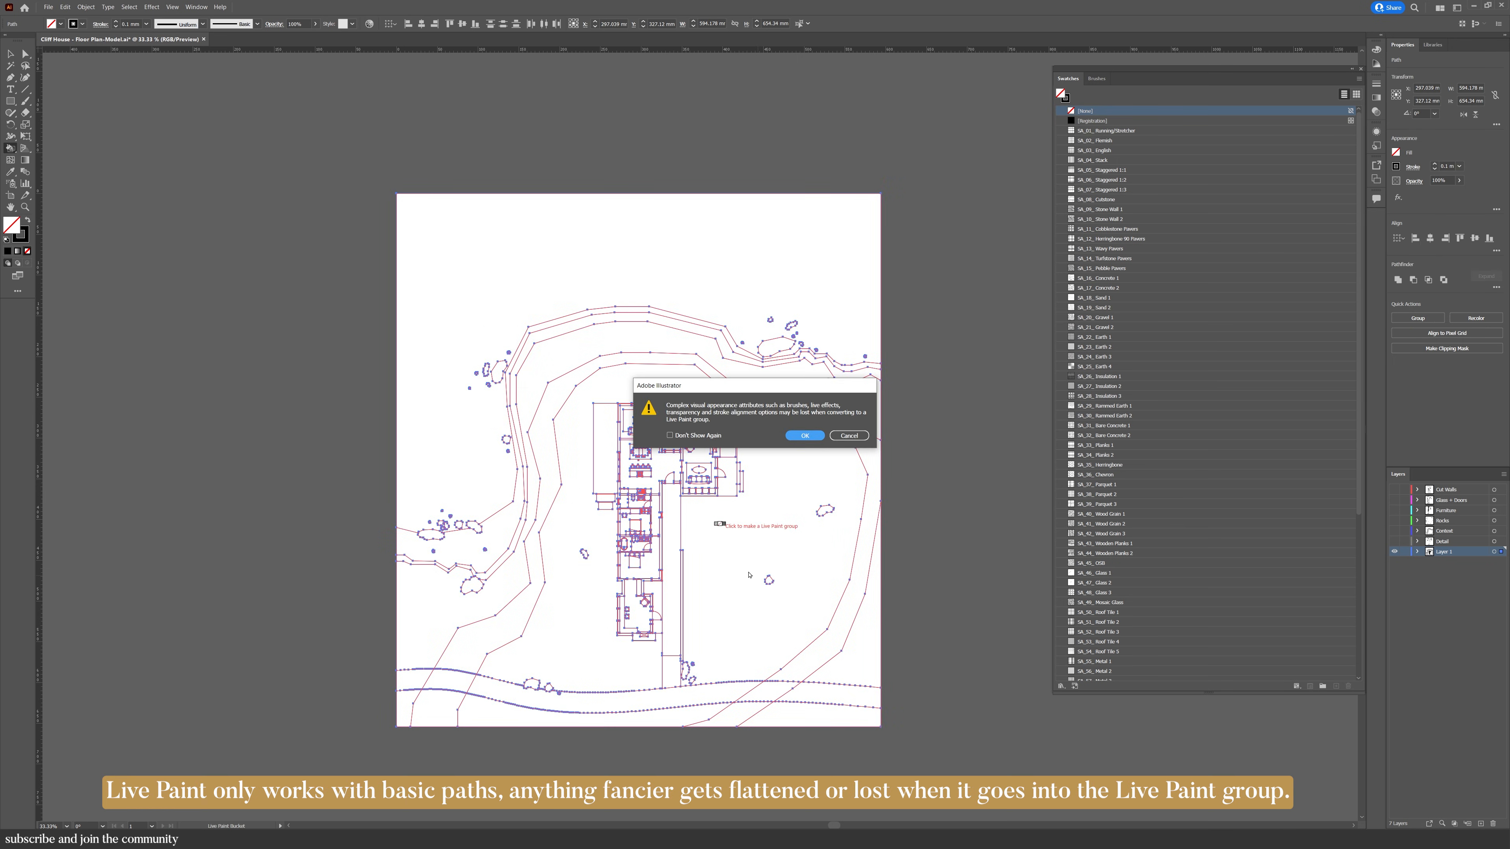
click(809, 436)
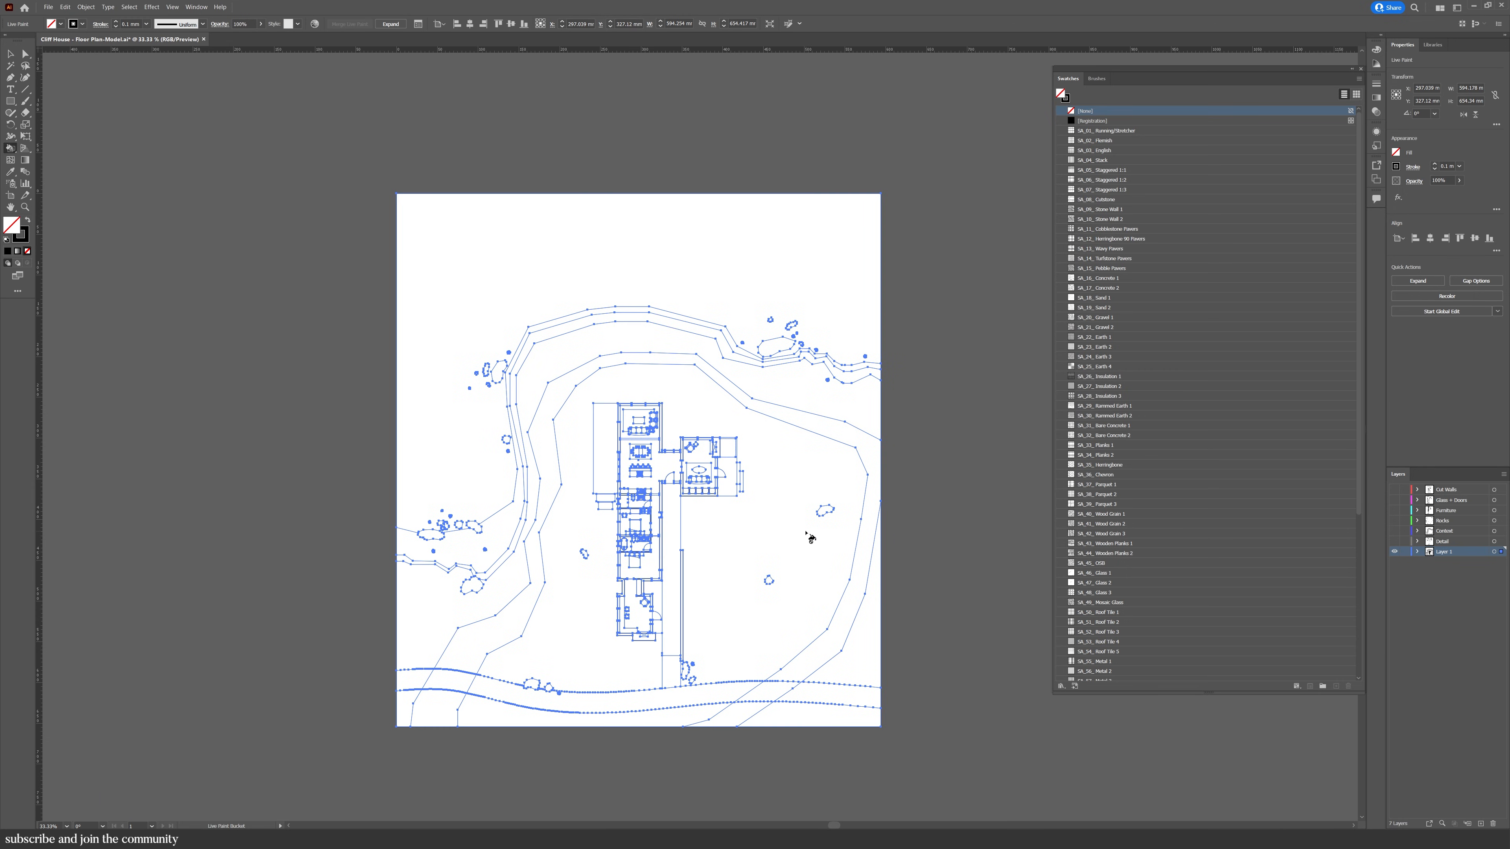
Try the Grass 1, Grass 2 and Grass 3 patterns as the Live Paint fill for the ground around the house
scroll(1164, 613, down, 7)
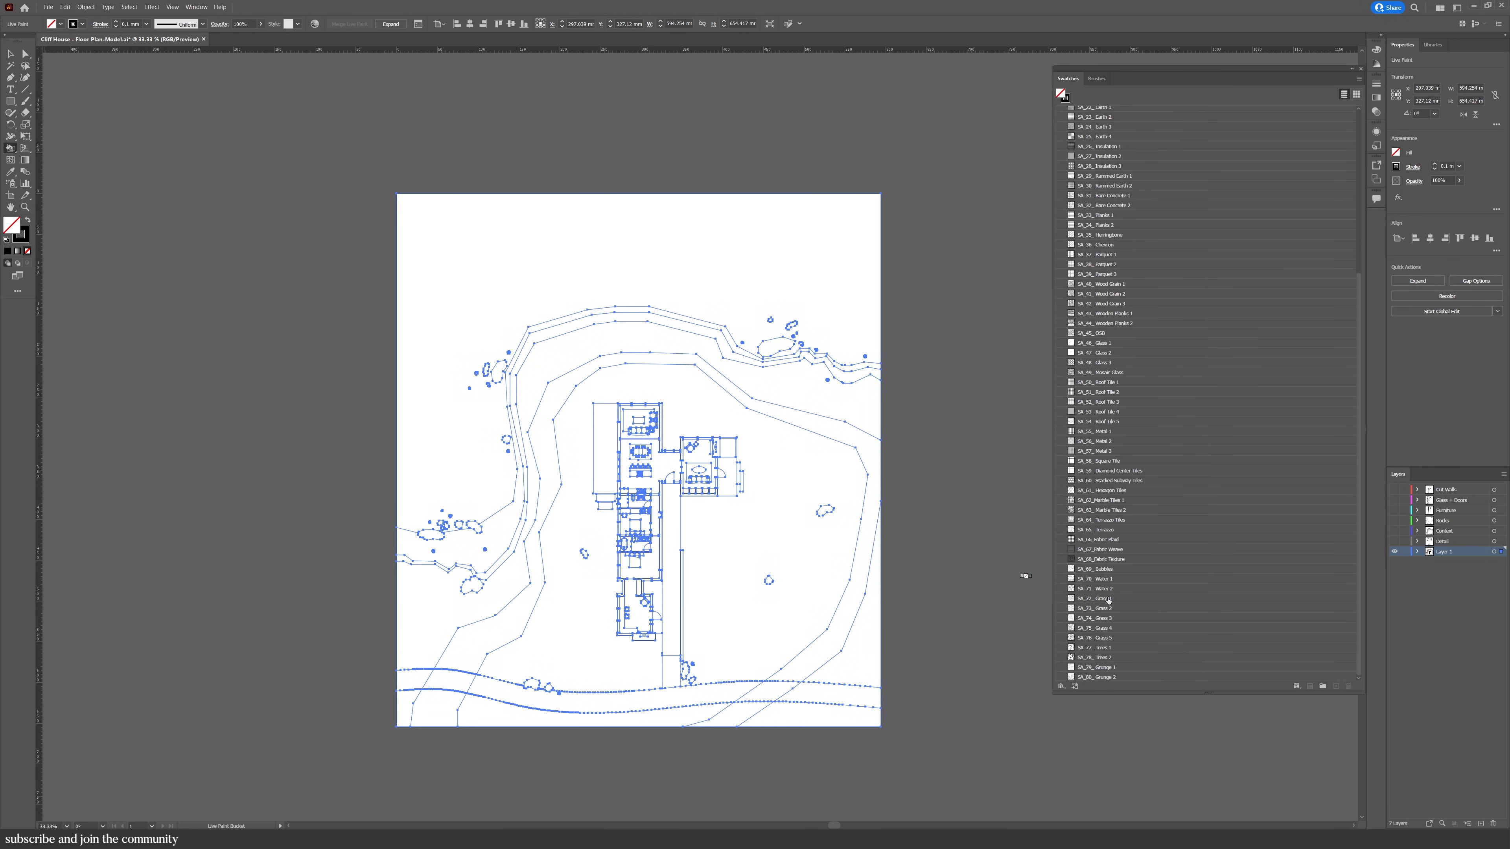
click(1108, 599)
click(835, 556)
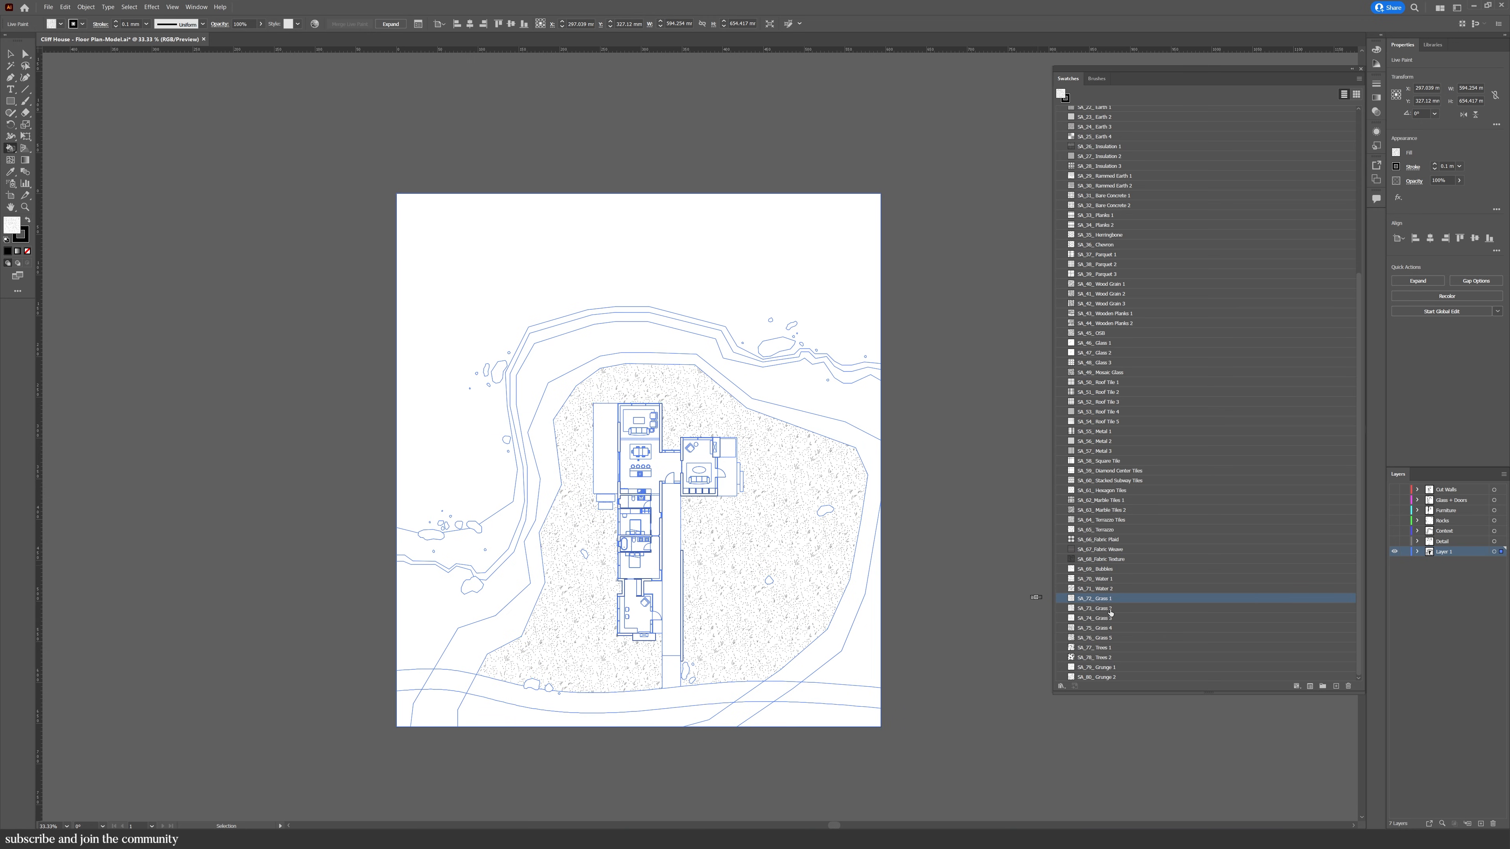
key(Right)
click(836, 550)
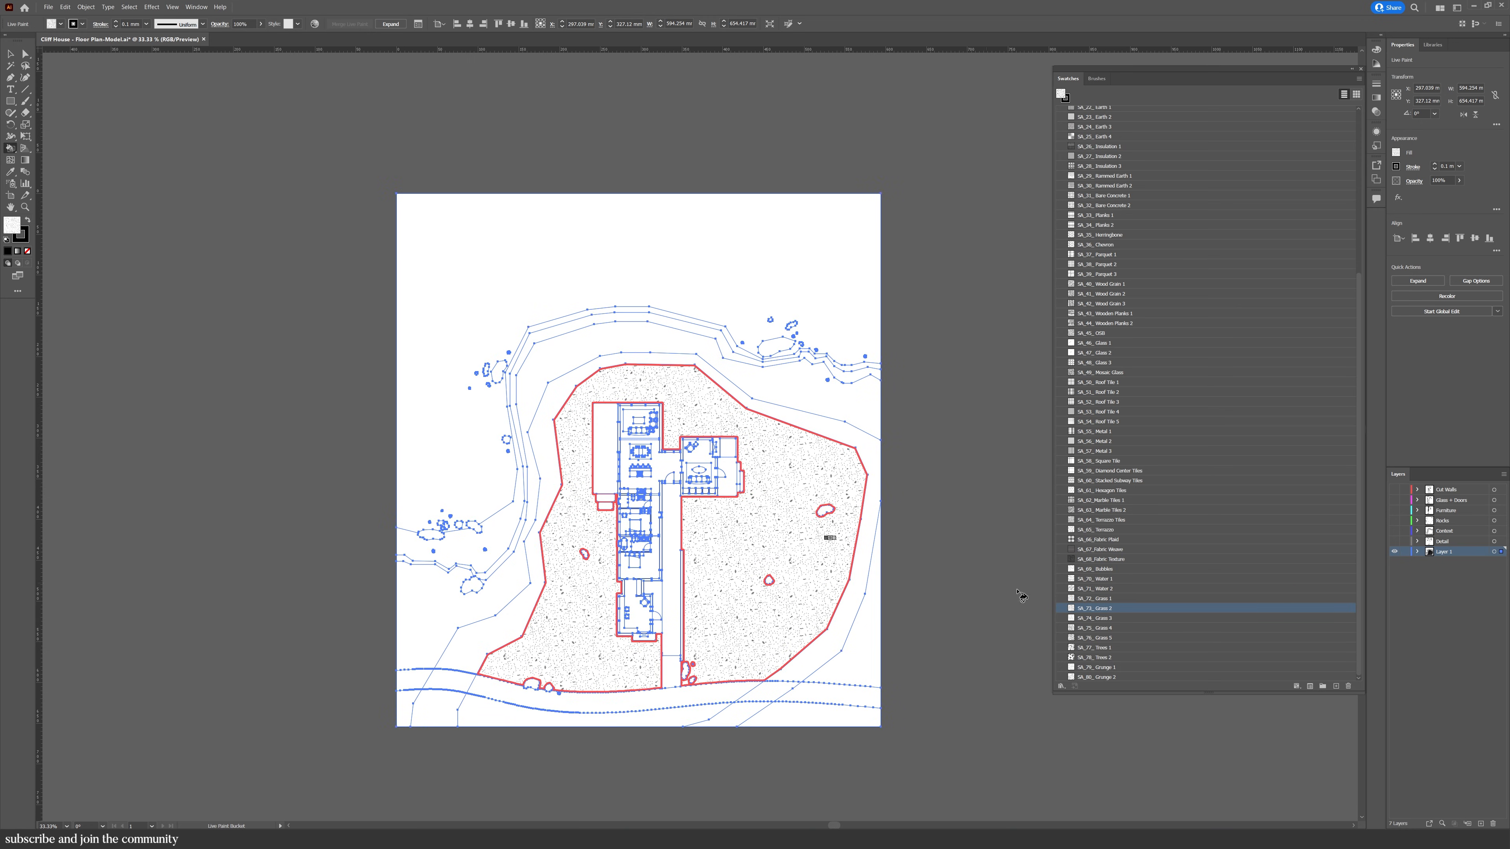
key(Right)
click(804, 550)
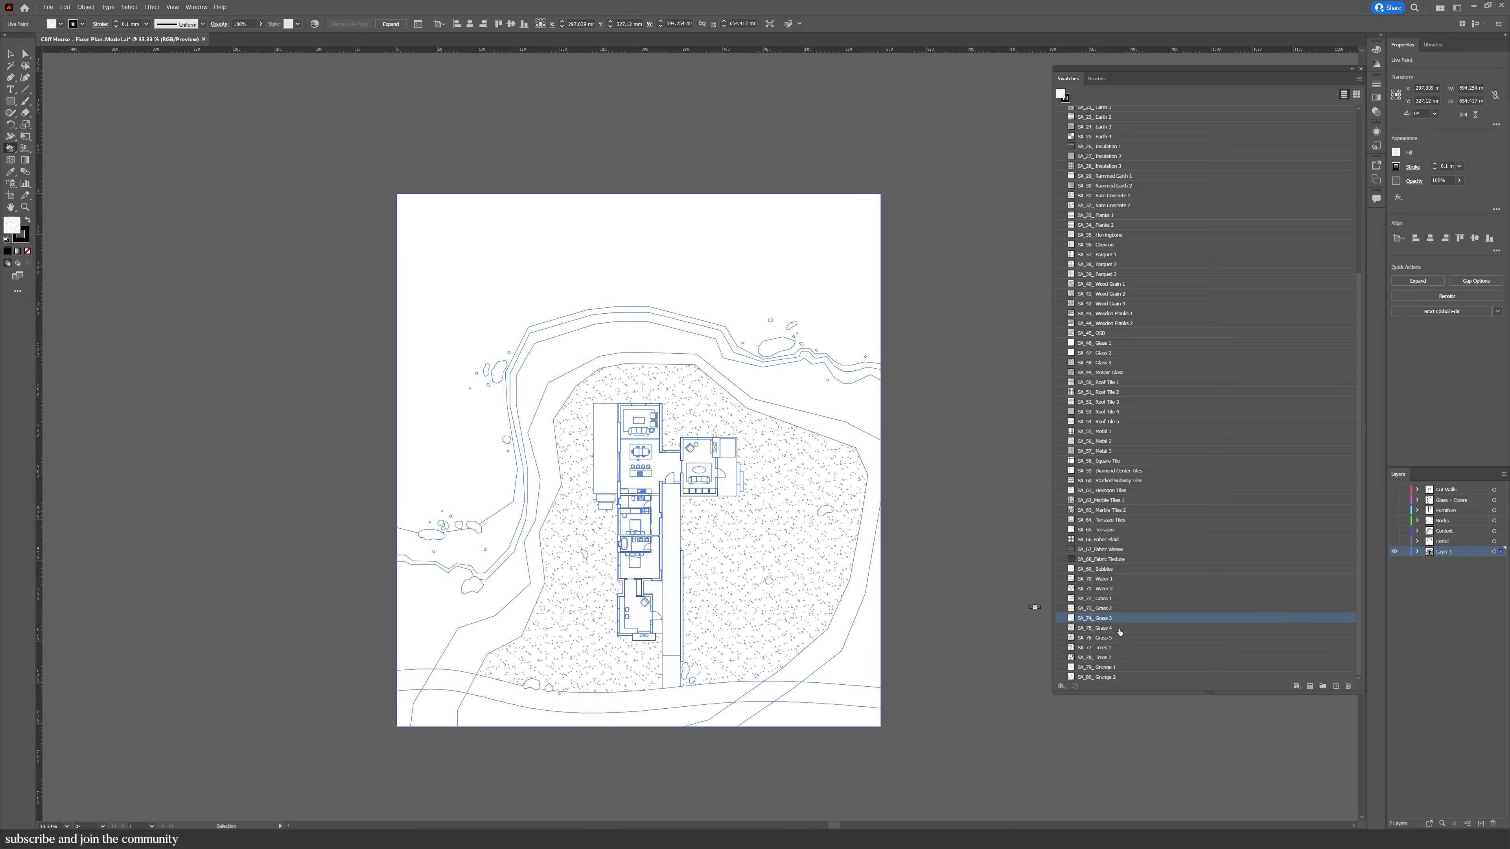
Fill the ground around the house and the surrounding terrain bands with the SA_75_ Grass 4 pattern
key(Right)
click(803, 550)
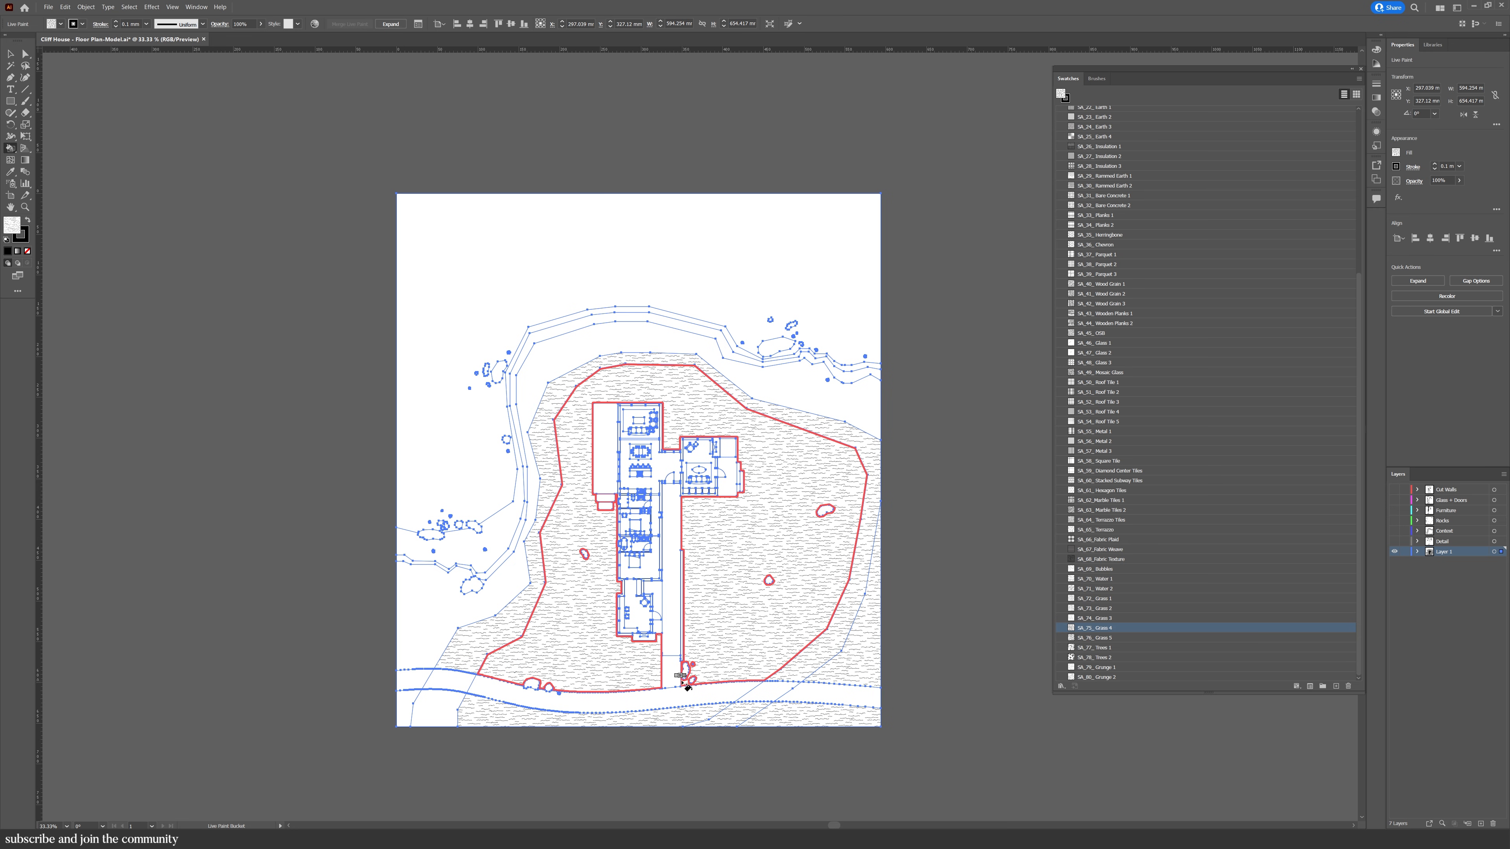
click(418, 624)
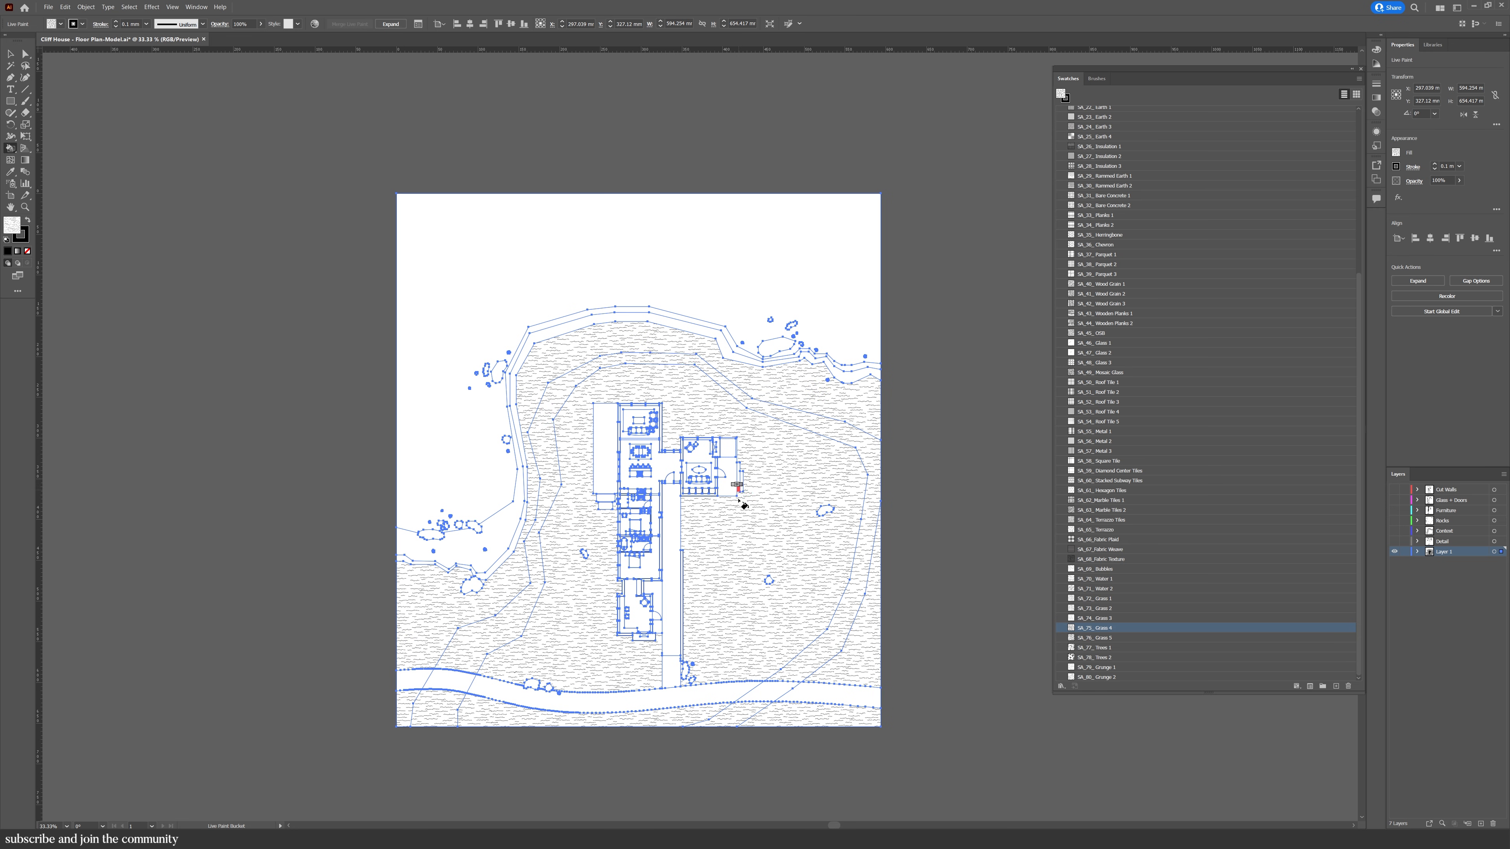
Fill the road, the beach and the western coastal strip with the SA_19_ Sand 2 pattern
scroll(639, 558, up, 2)
drag(638, 558, 638, 450)
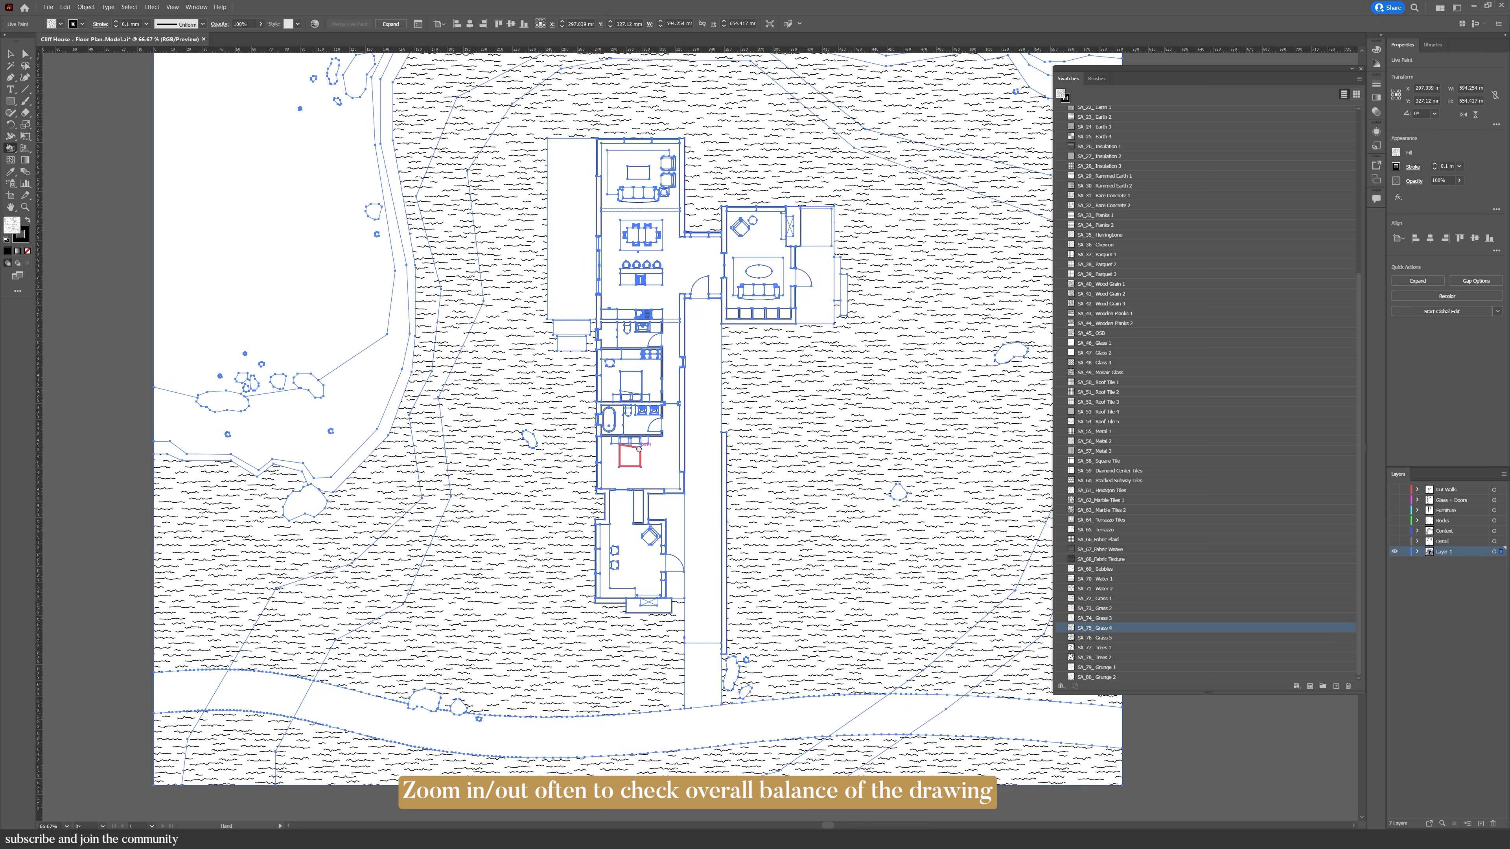
scroll(1116, 575, up, 5)
click(1100, 307)
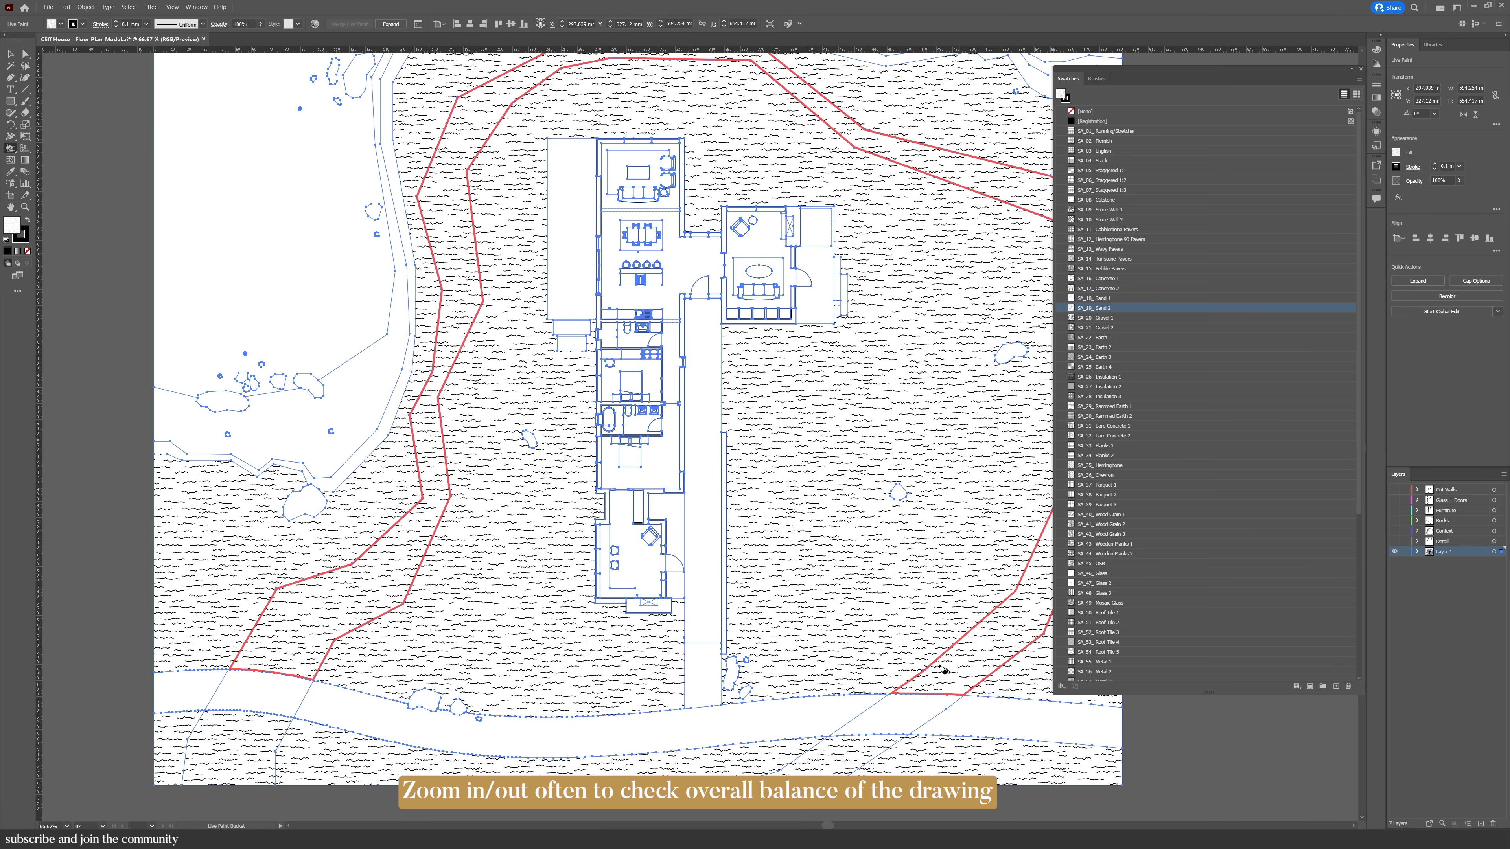
click(549, 708)
click(263, 470)
click(254, 470)
click(315, 419)
Fill the remaining bands along the northern and eastern coastline with the SA_19_ Sand 2 pattern
drag(418, 316, 442, 546)
click(846, 263)
click(862, 264)
click(1004, 264)
drag(1020, 316, 857, 322)
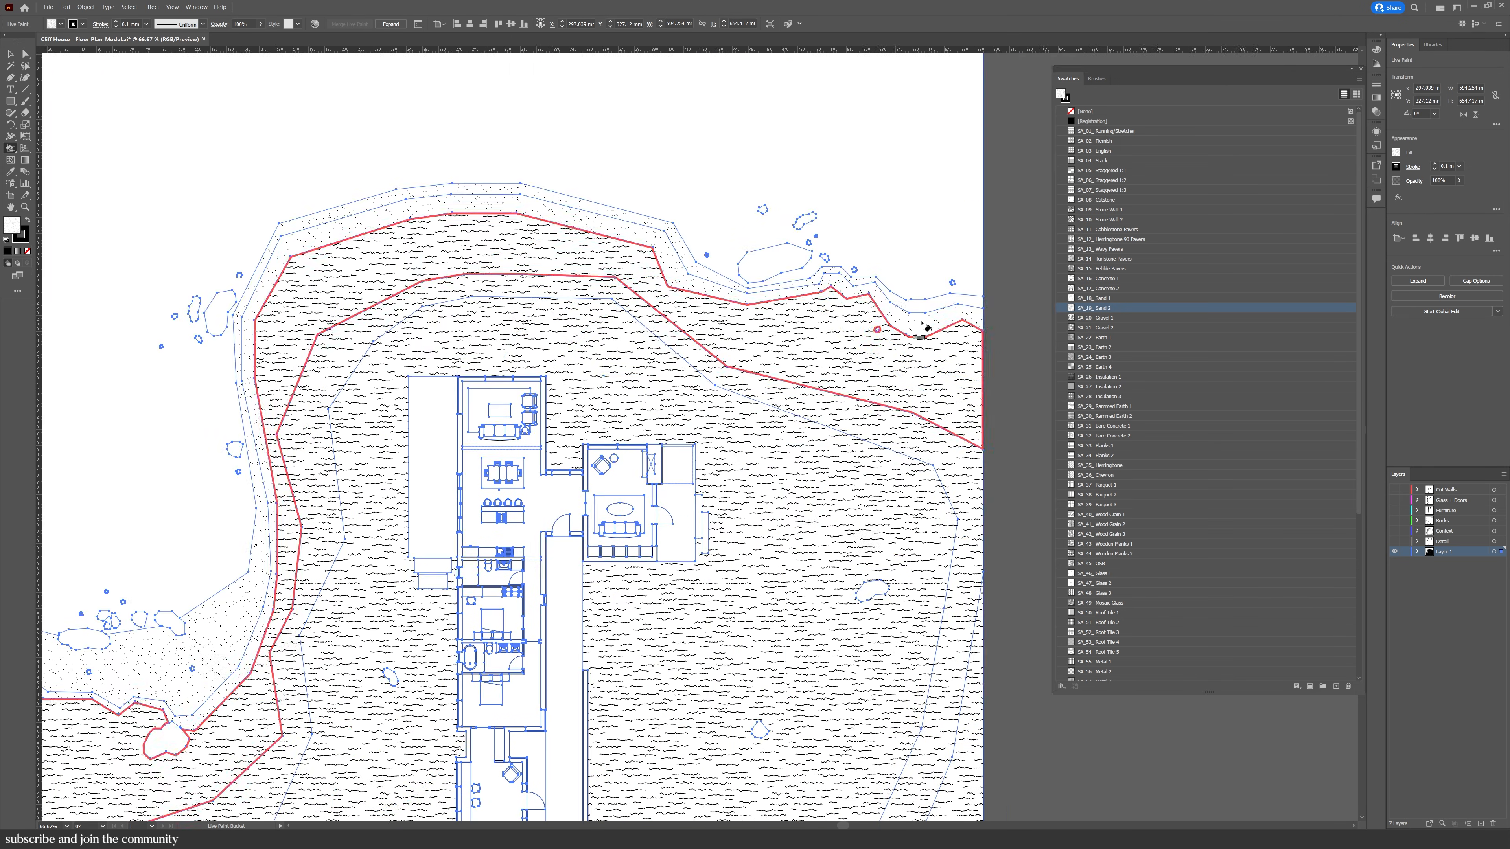
click(926, 325)
Fill the beach area west of the house with the SA_18_ Sand 1 pattern
drag(768, 529, 1033, 405)
click(1097, 298)
click(491, 508)
mouse_move(640, 688)
mouse_down()
mouse_move(621, 646)
mouse_move(479, 535)
mouse_up()
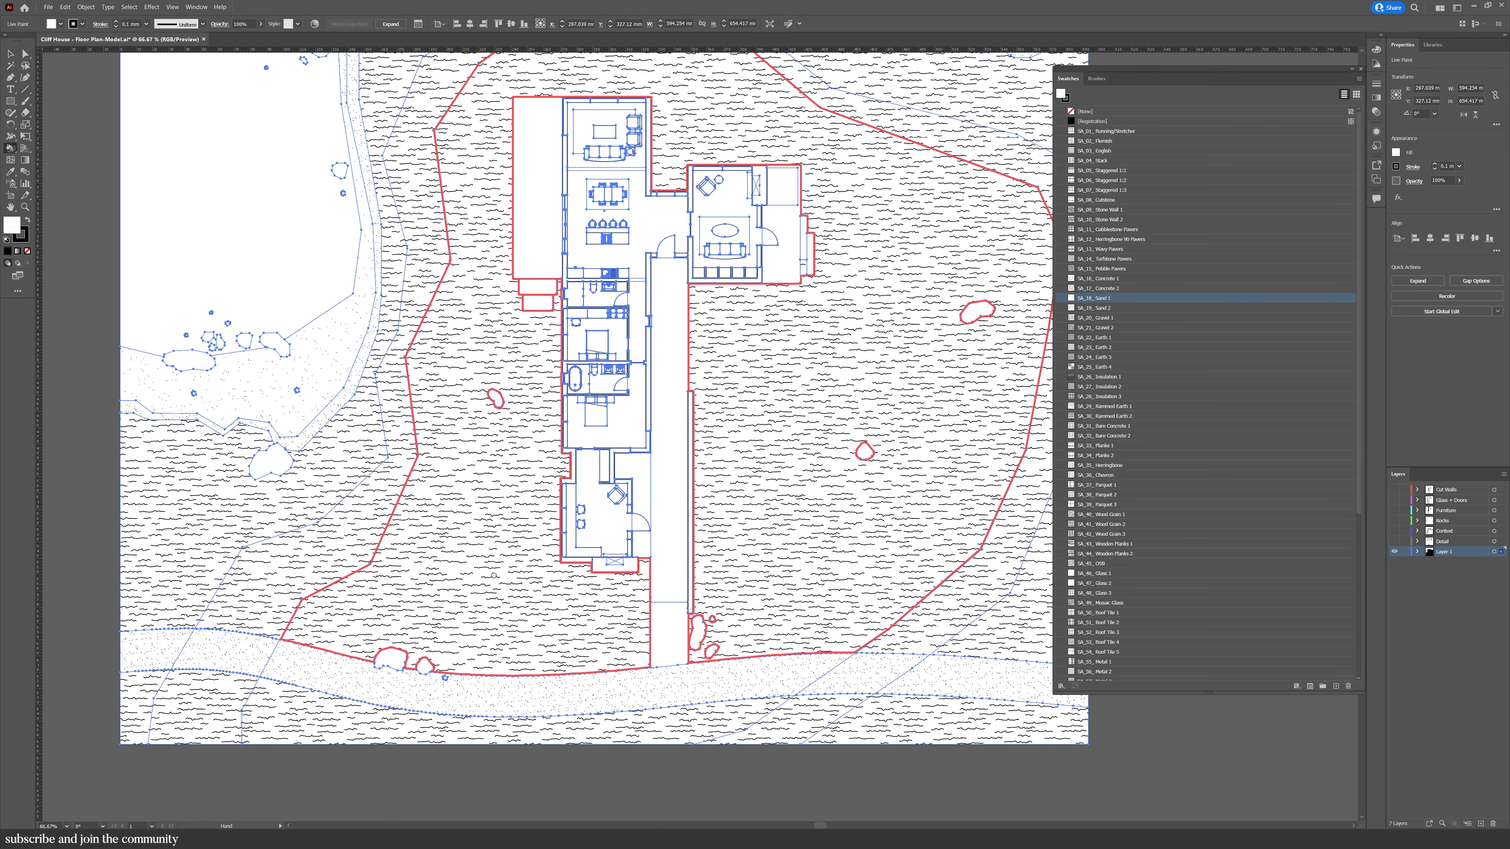
Fill the path between the road and the walkway, plus the small courtyard by the study, with the SA_20_ Gravel 1 pattern
click(1116, 327)
click(1095, 317)
click(670, 634)
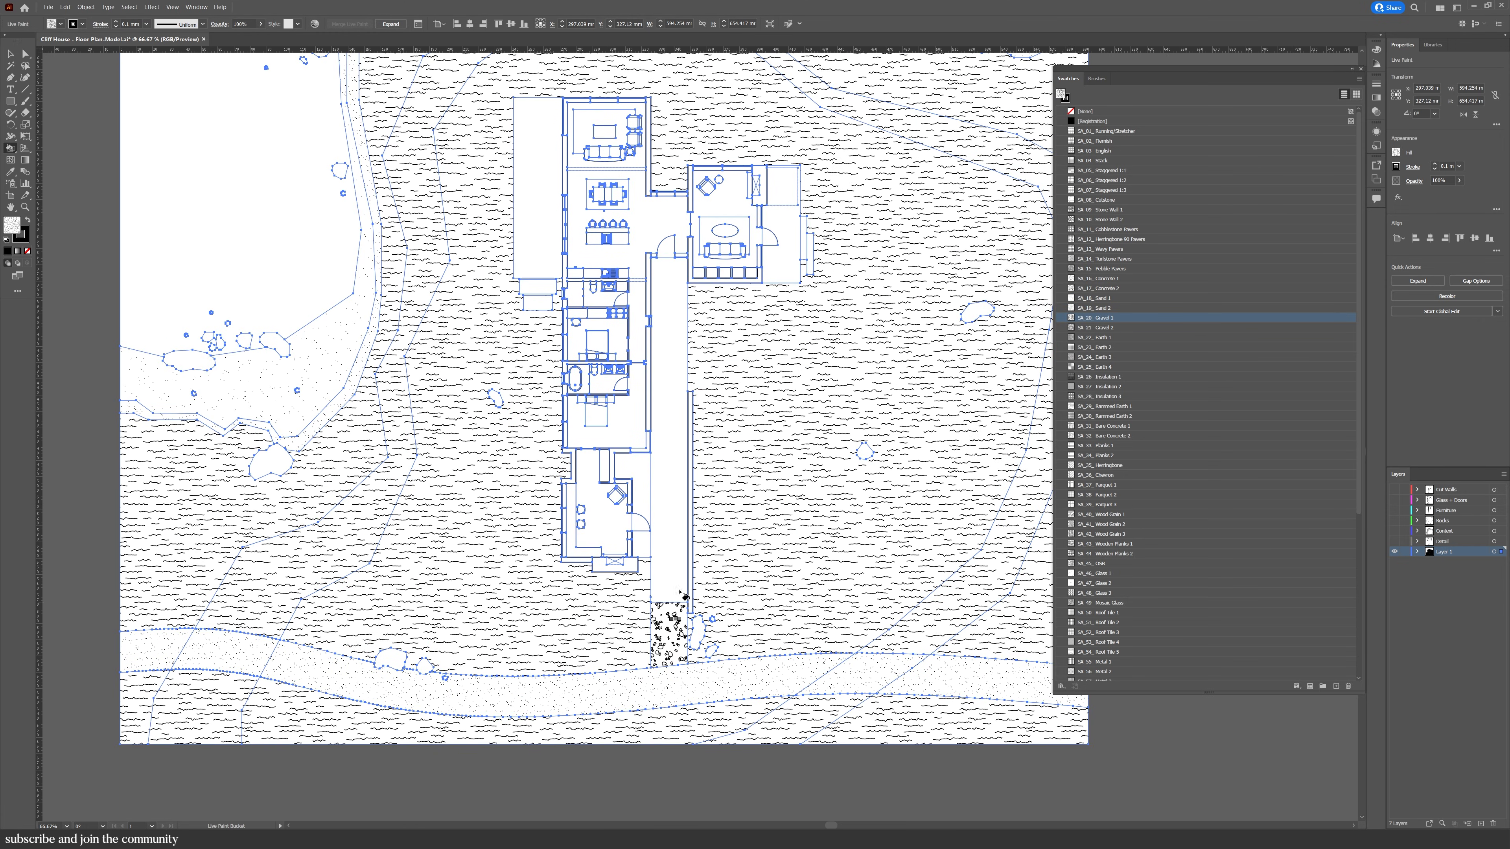
click(633, 488)
click(639, 539)
drag(769, 421, 774, 496)
Fill the walkway and both decks with SA_33_ Planks 1, and the outdoor steps with SA_40_ Wood Grain 1
click(1102, 446)
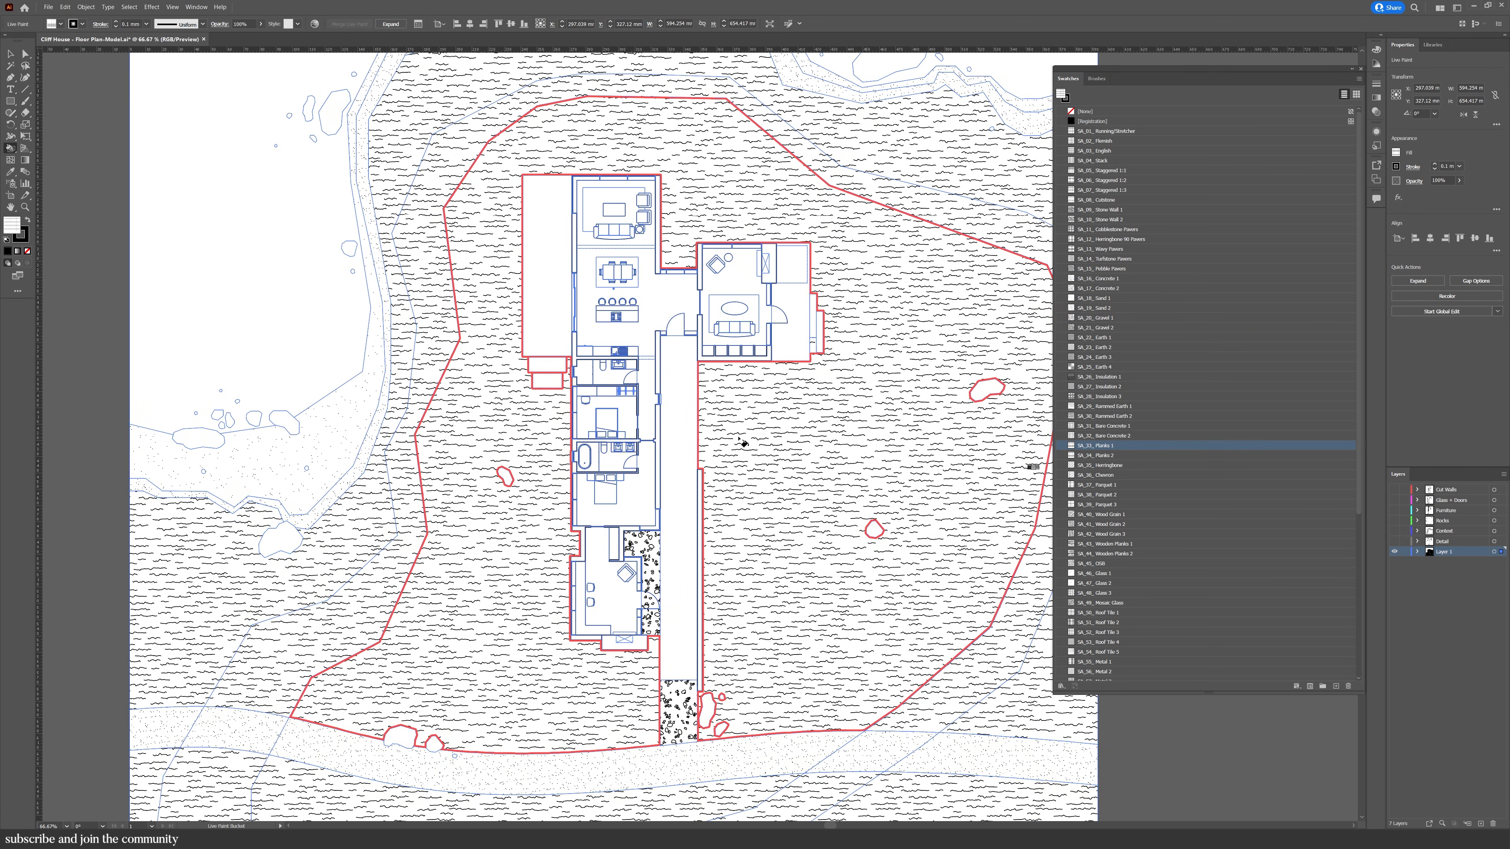
click(679, 452)
click(787, 324)
click(791, 268)
click(556, 334)
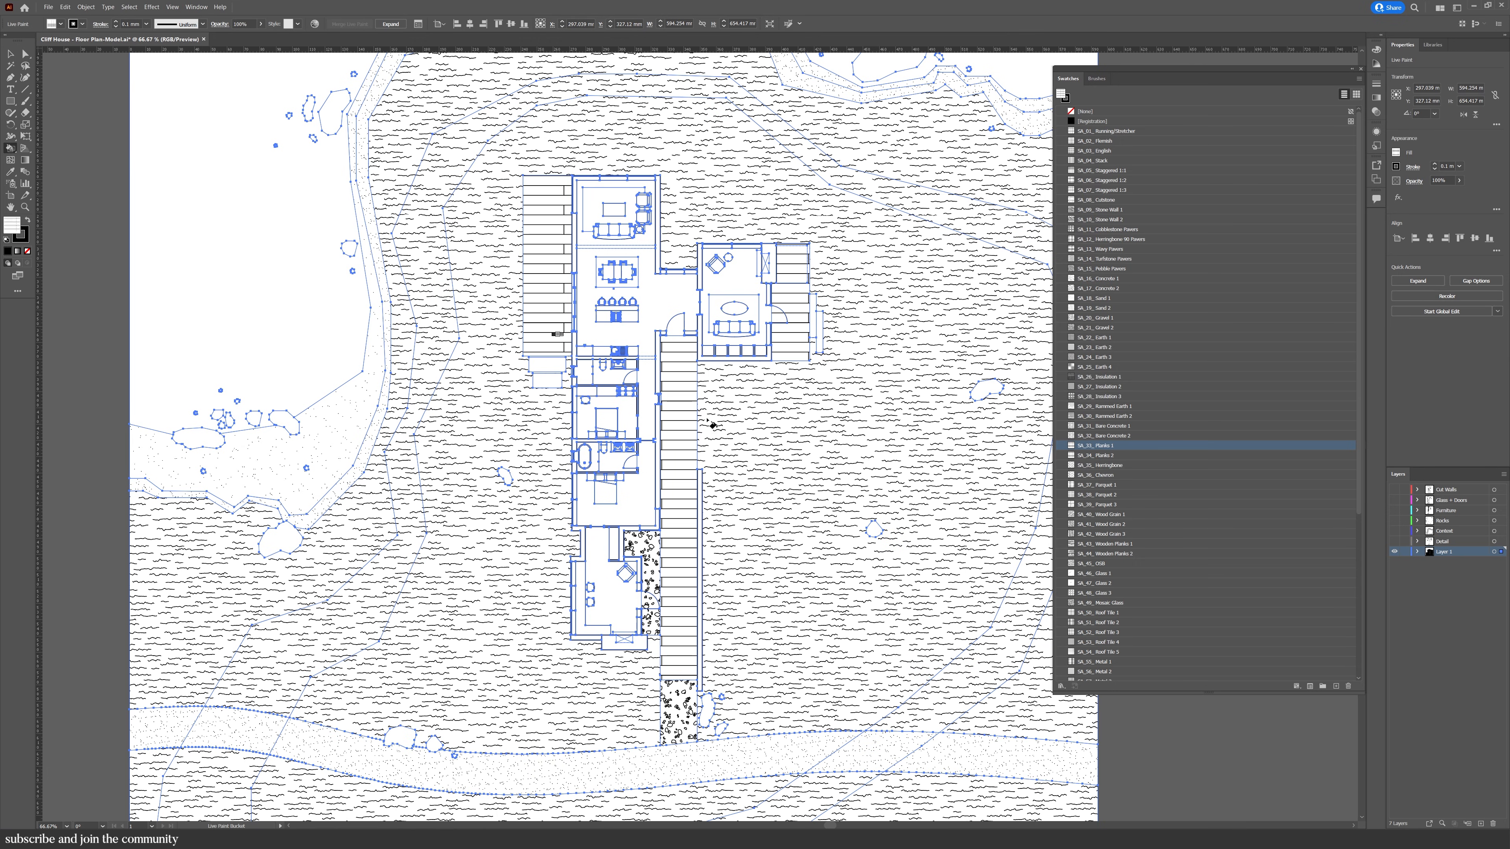
click(1102, 513)
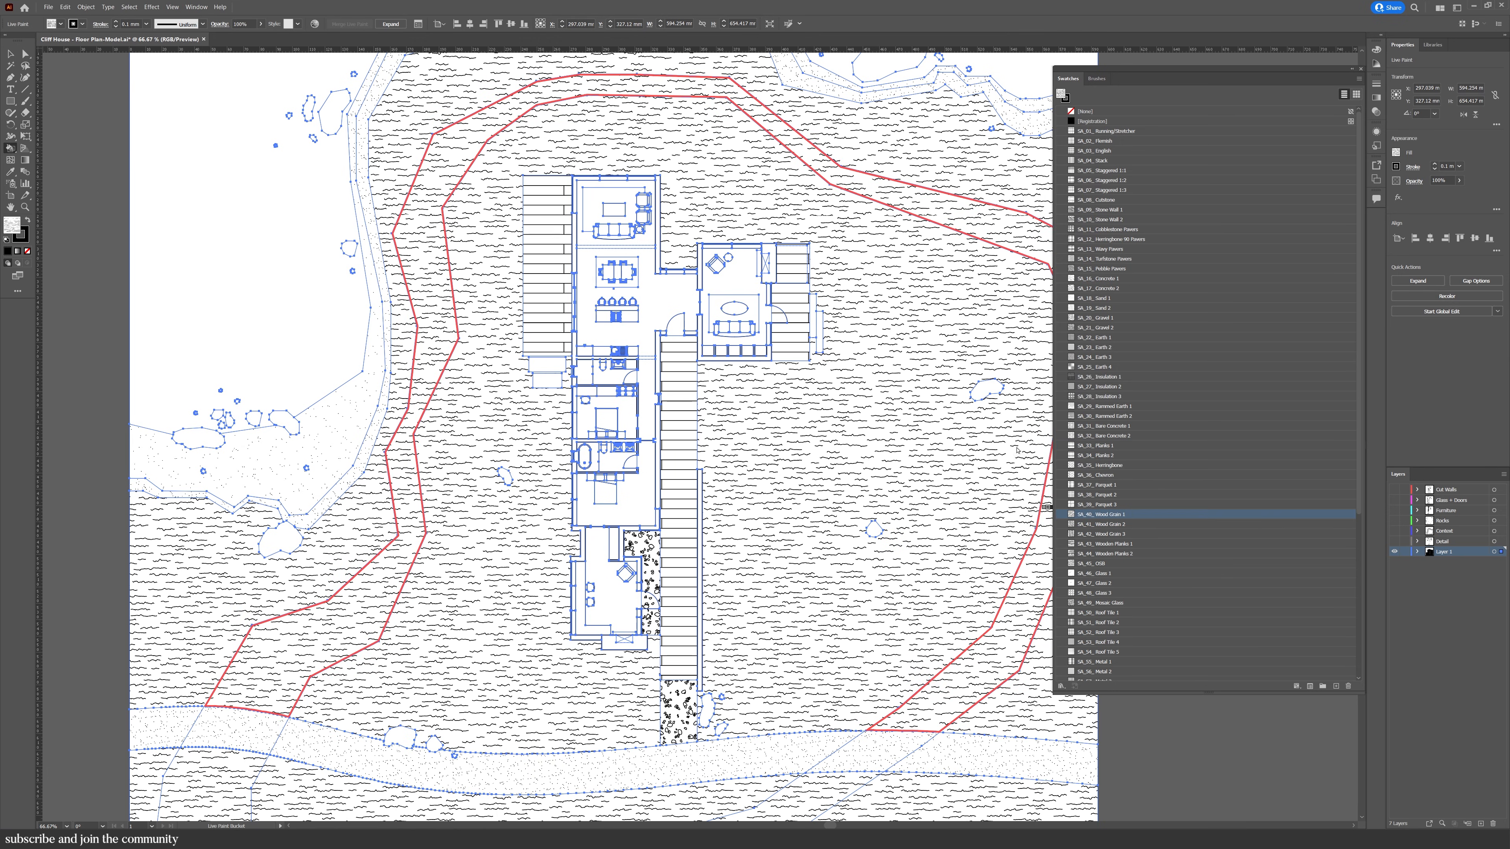
drag(554, 366, 547, 381)
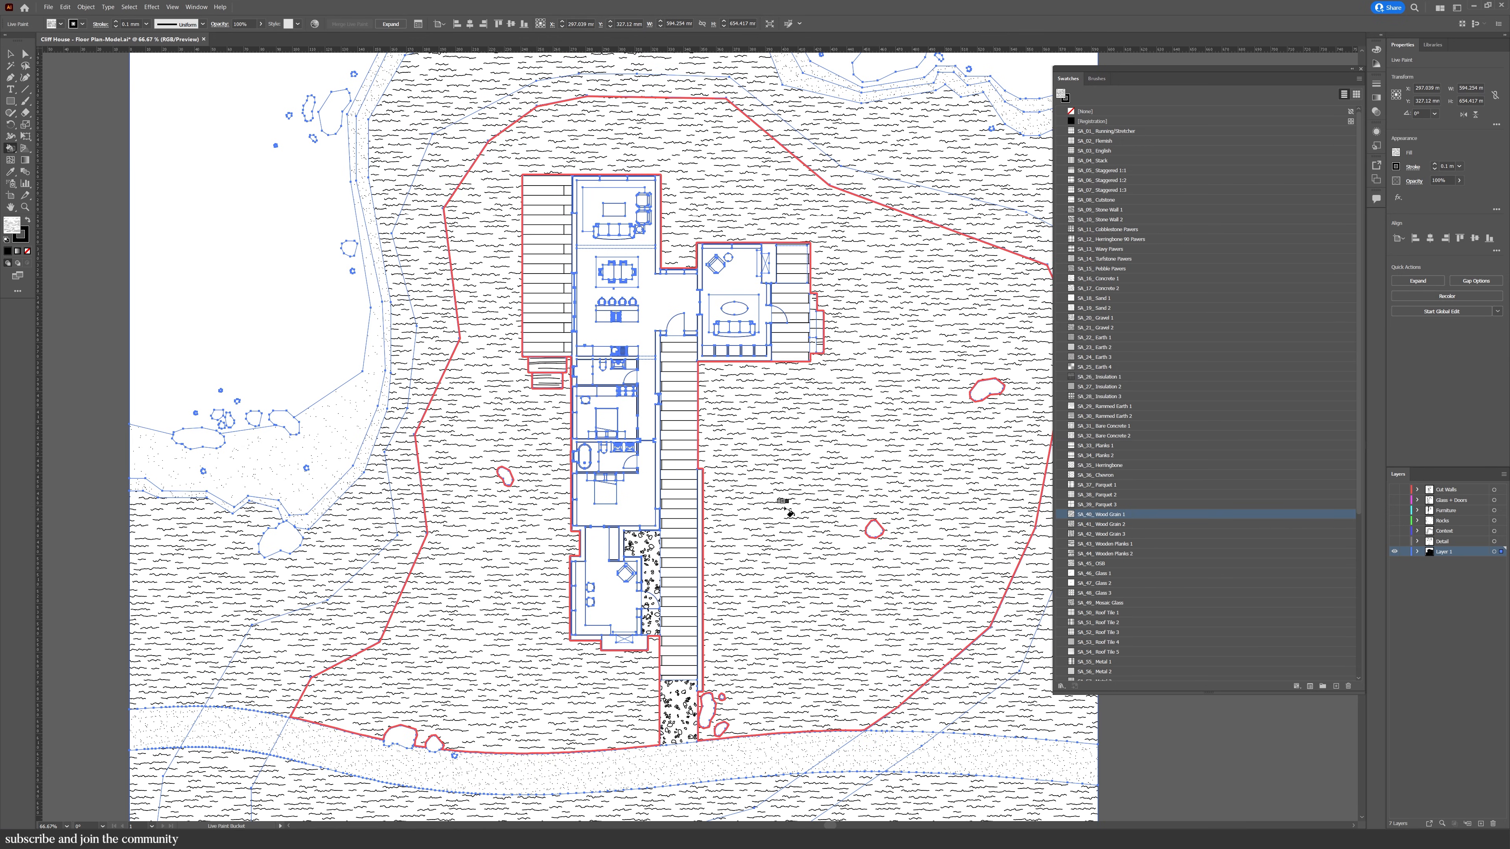
Fill the floors of the study and the annex living room with the SA_39_ Parquet 3 pattern
scroll(1120, 567, down, 1)
scroll(1120, 567, up, 1)
click(1105, 504)
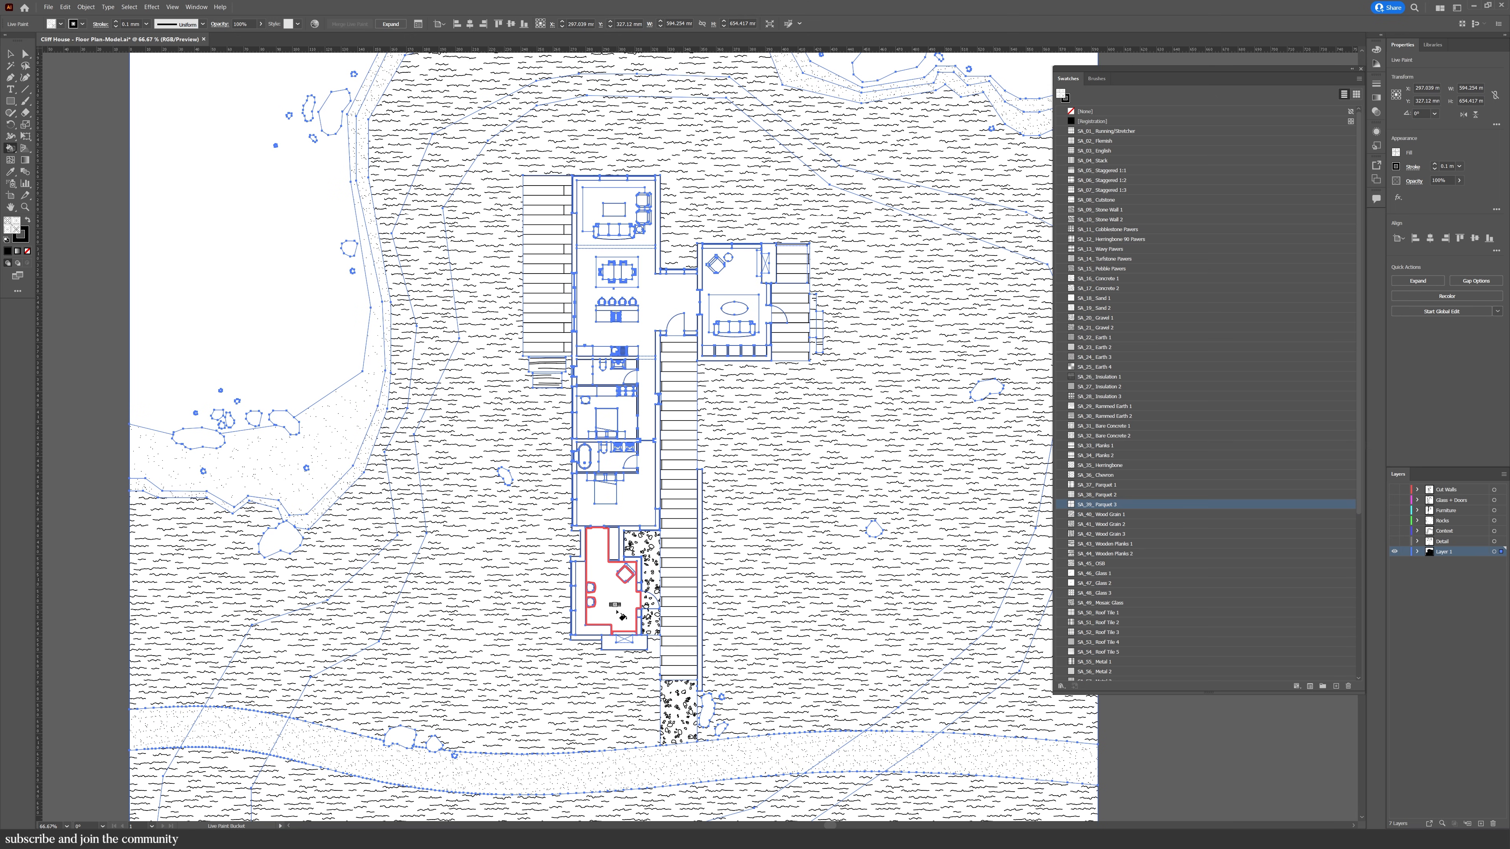
click(614, 581)
click(719, 293)
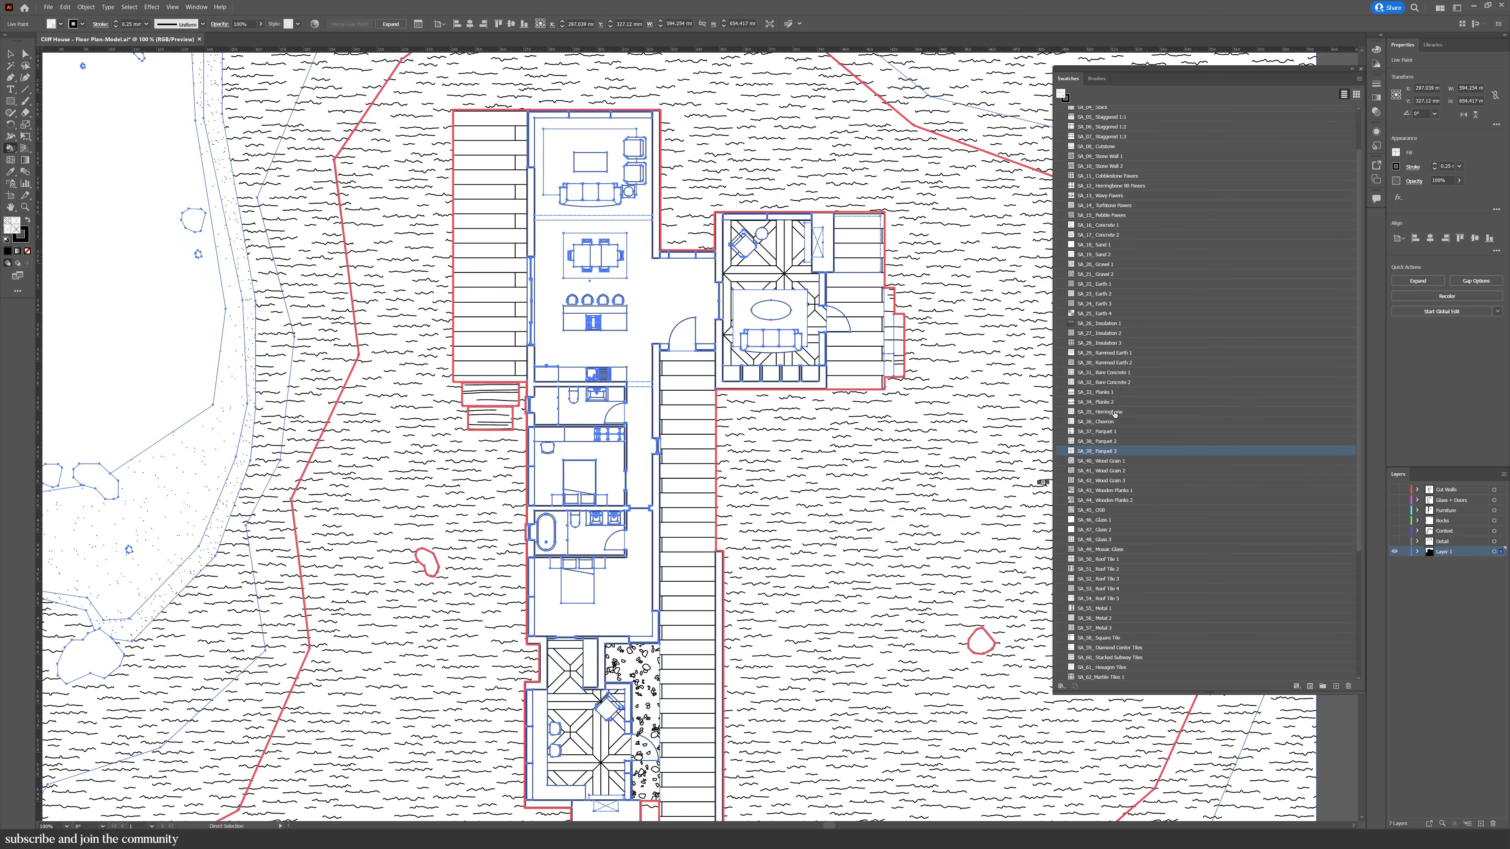
Fill the open living and kitchen floor, the corridor and the southern bedroom with the SA_35_ Herringbone pattern
key(Left)
key(Left)
key(Left)
key(Left)
click(674, 318)
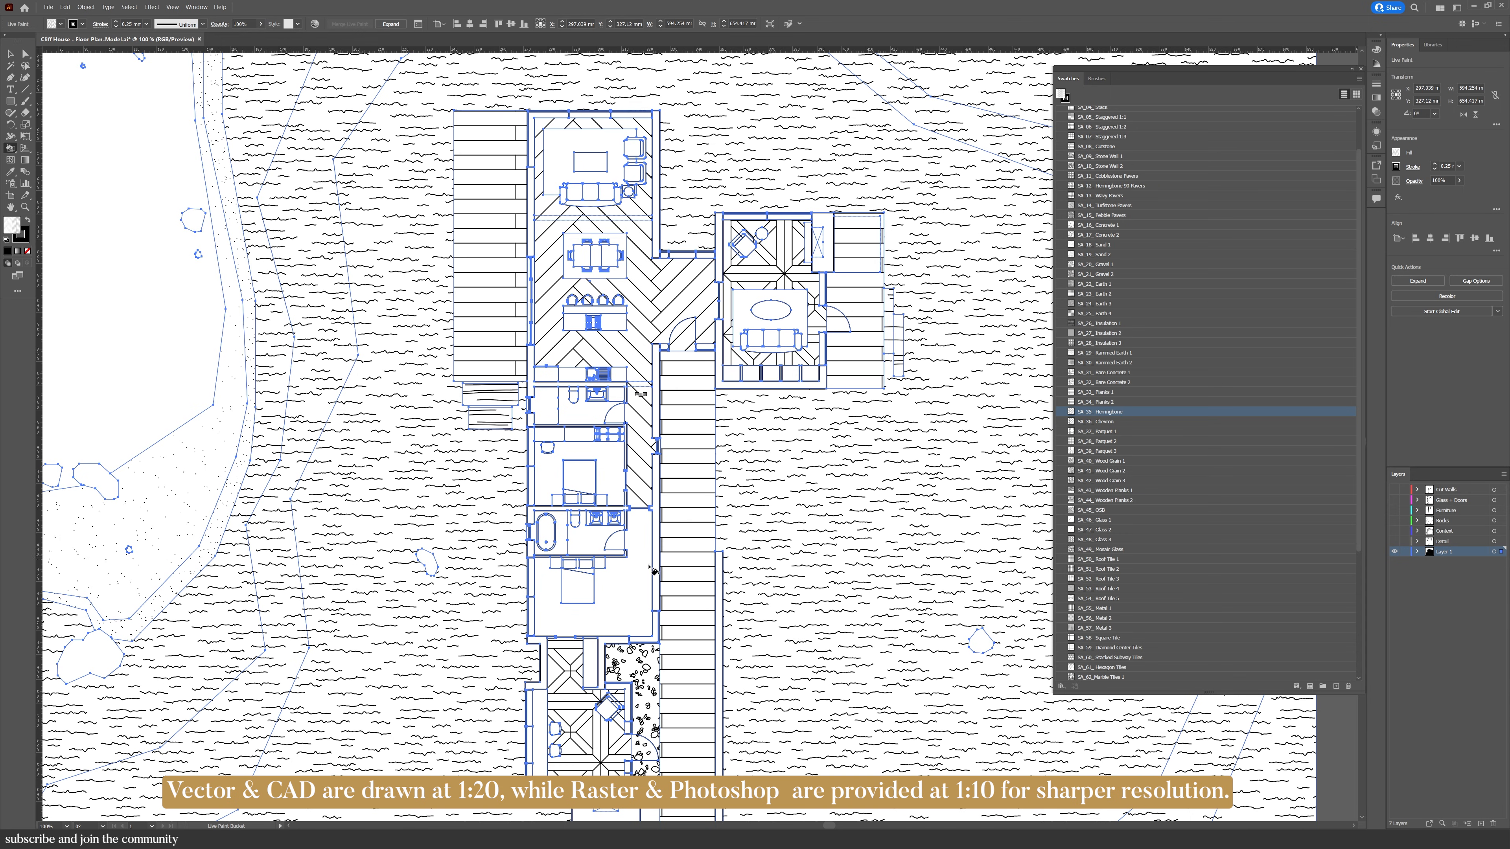
click(638, 437)
click(632, 586)
Fill the two bathroom floors with SA_63_ Marble Tiles 2 and the bedroom between them with the sampled SA_35_ Herringbone
drag(609, 673, 673, 613)
scroll(1148, 519, down, 3)
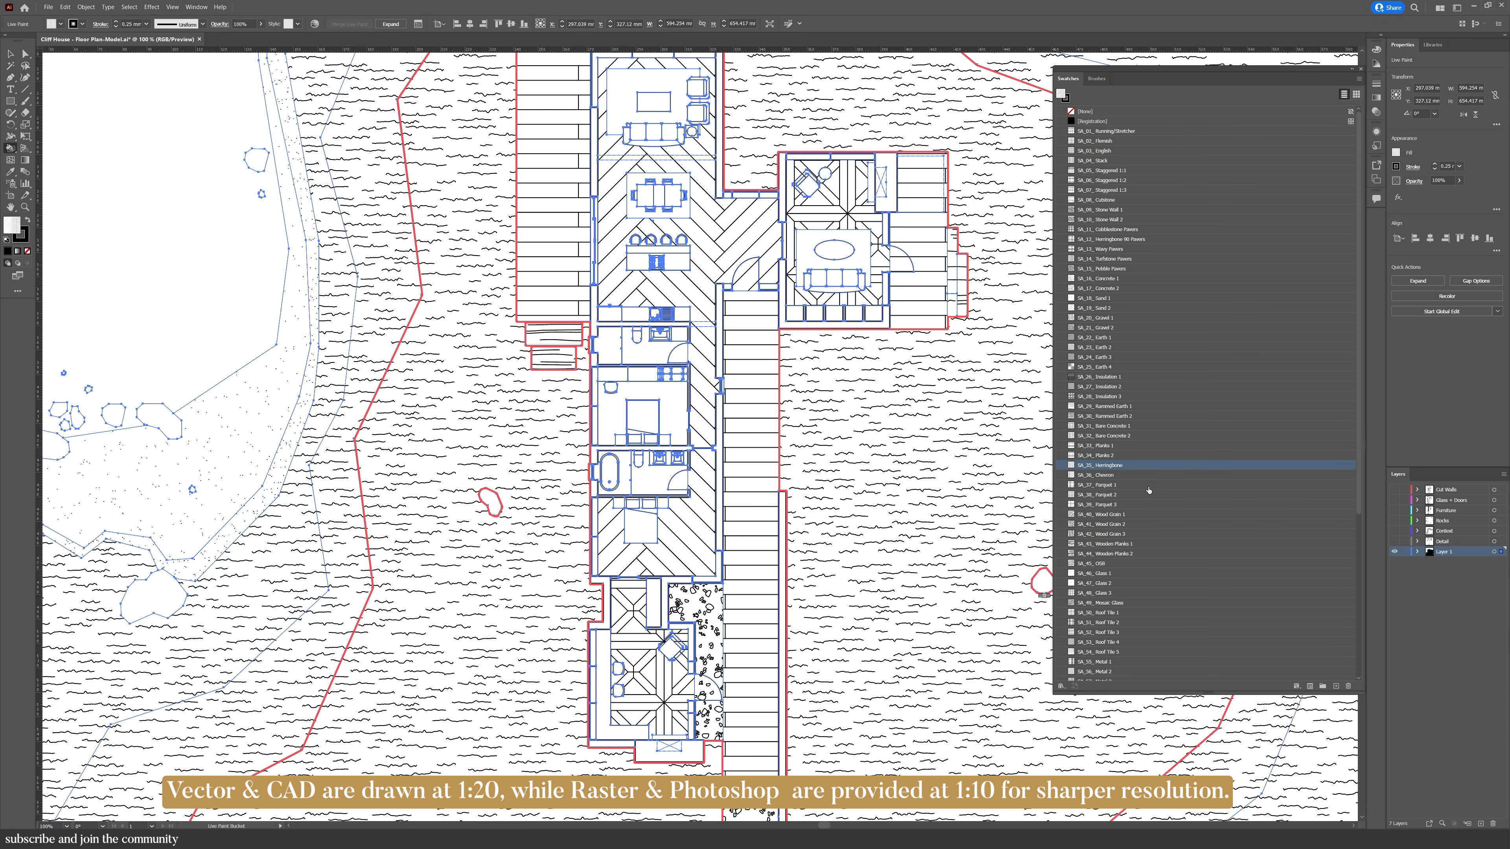
scroll(1148, 520, down, 1)
click(1132, 593)
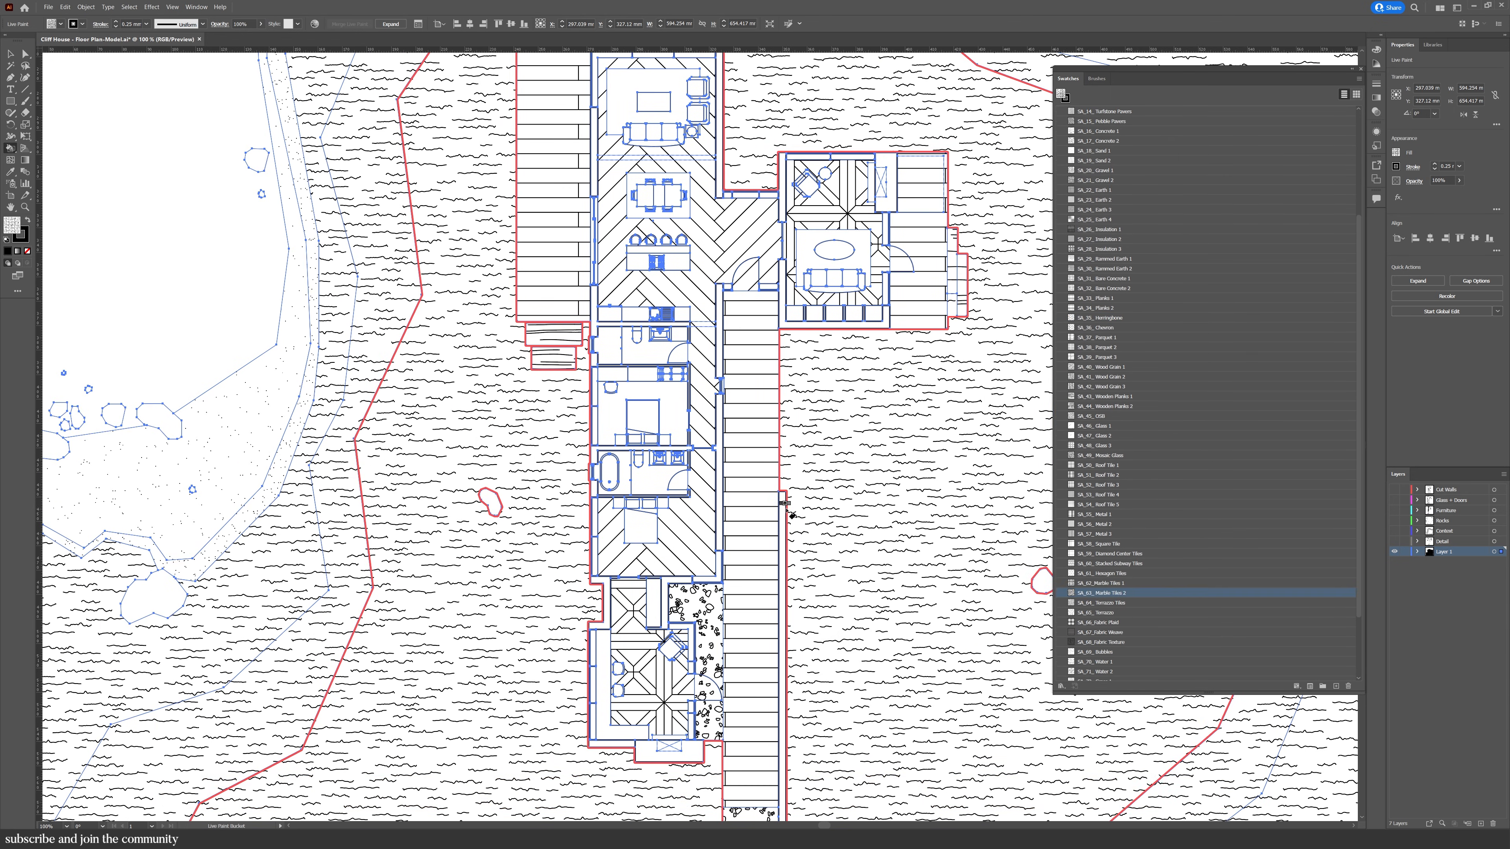
click(653, 480)
click(624, 482)
click(677, 413)
click(671, 351)
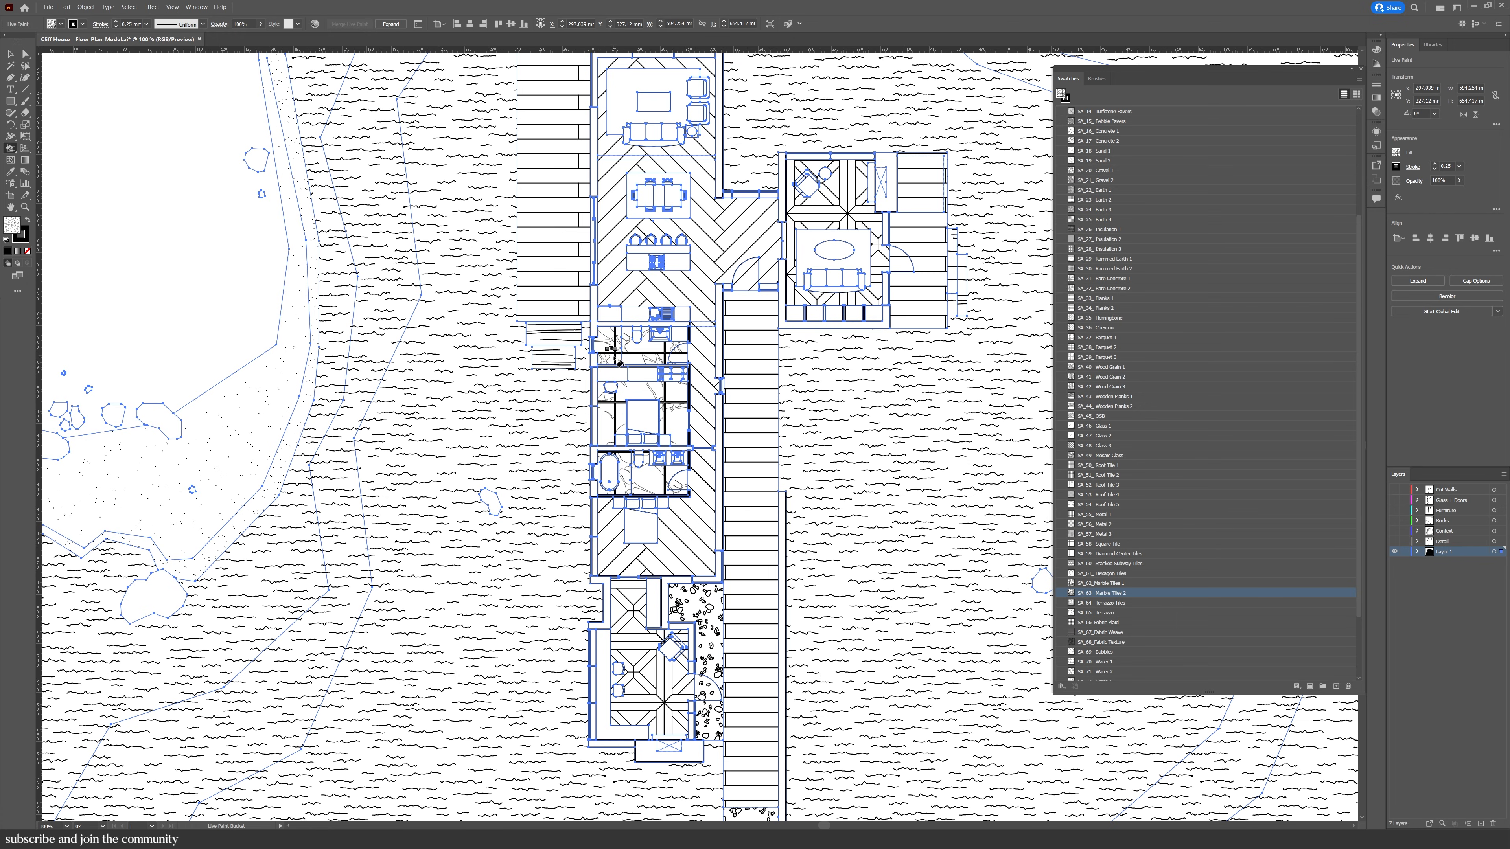
alt+click(704, 438)
click(681, 427)
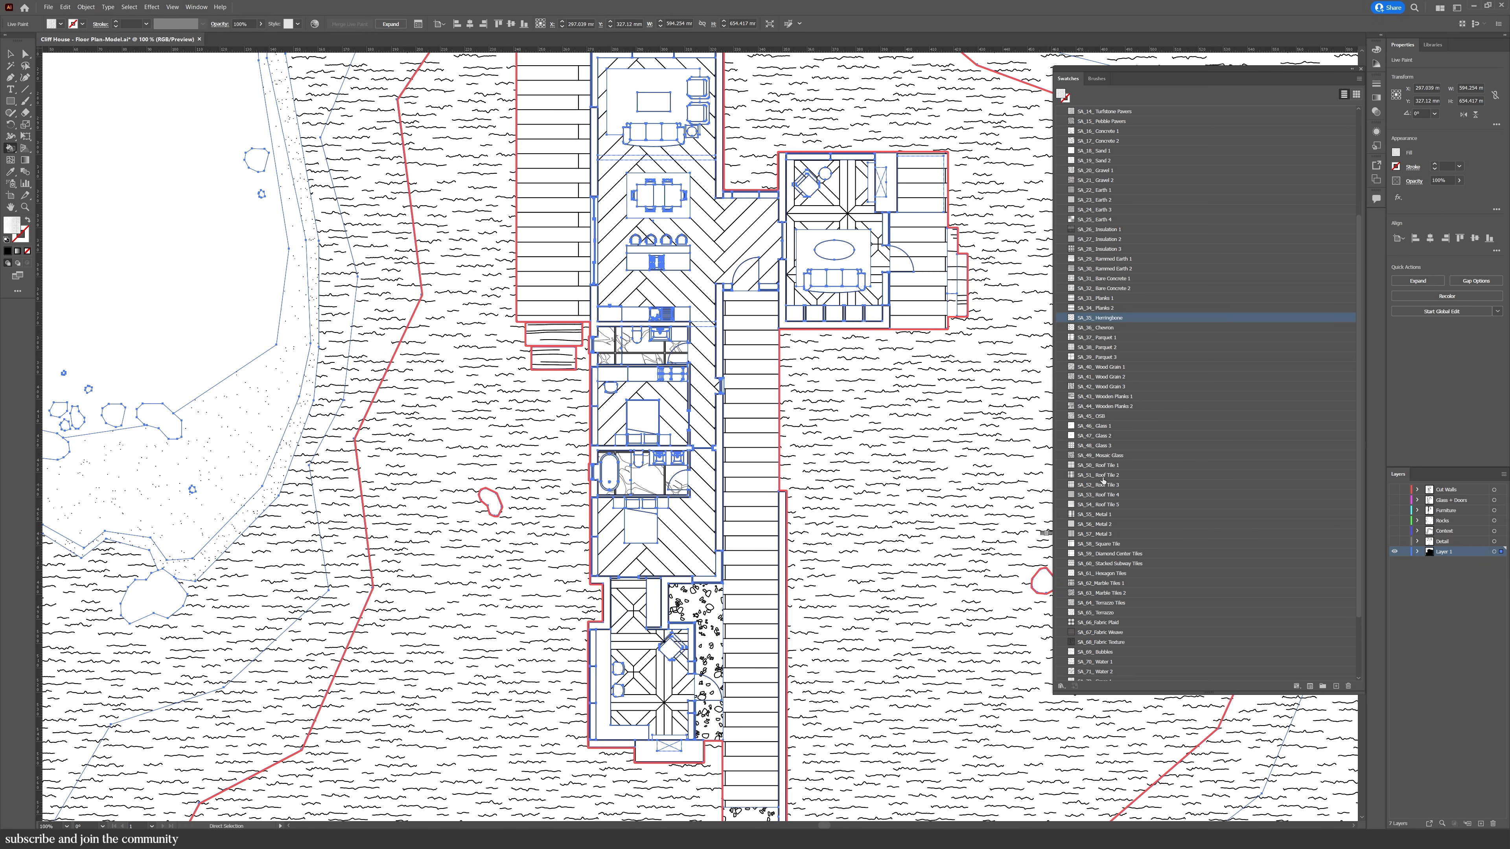
Fill the study cabinet and the bedside tables in both bedrooms with the SA_41_ Wood Grain 2 pattern
key(Right)
key(Right)
key(Right)
key(Right)
key(Right)
key(Right)
click(606, 669)
click(663, 503)
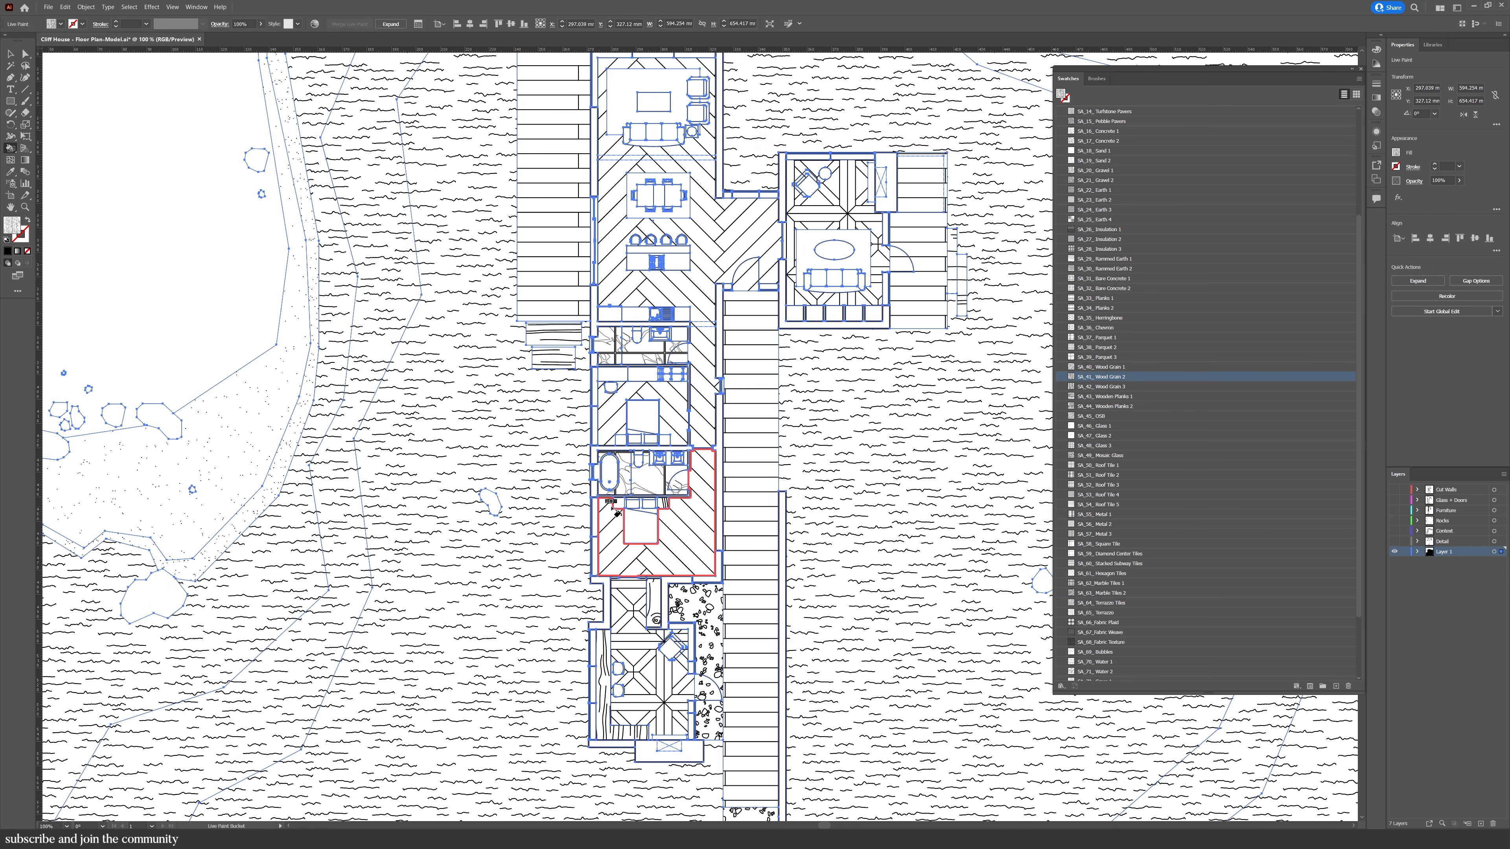
click(618, 503)
click(665, 441)
click(620, 441)
Fill the kitchen counter, the island and the living, dining and annex tables with SA_41_ Wood Grain 2
click(633, 317)
click(682, 315)
drag(705, 458, 734, 657)
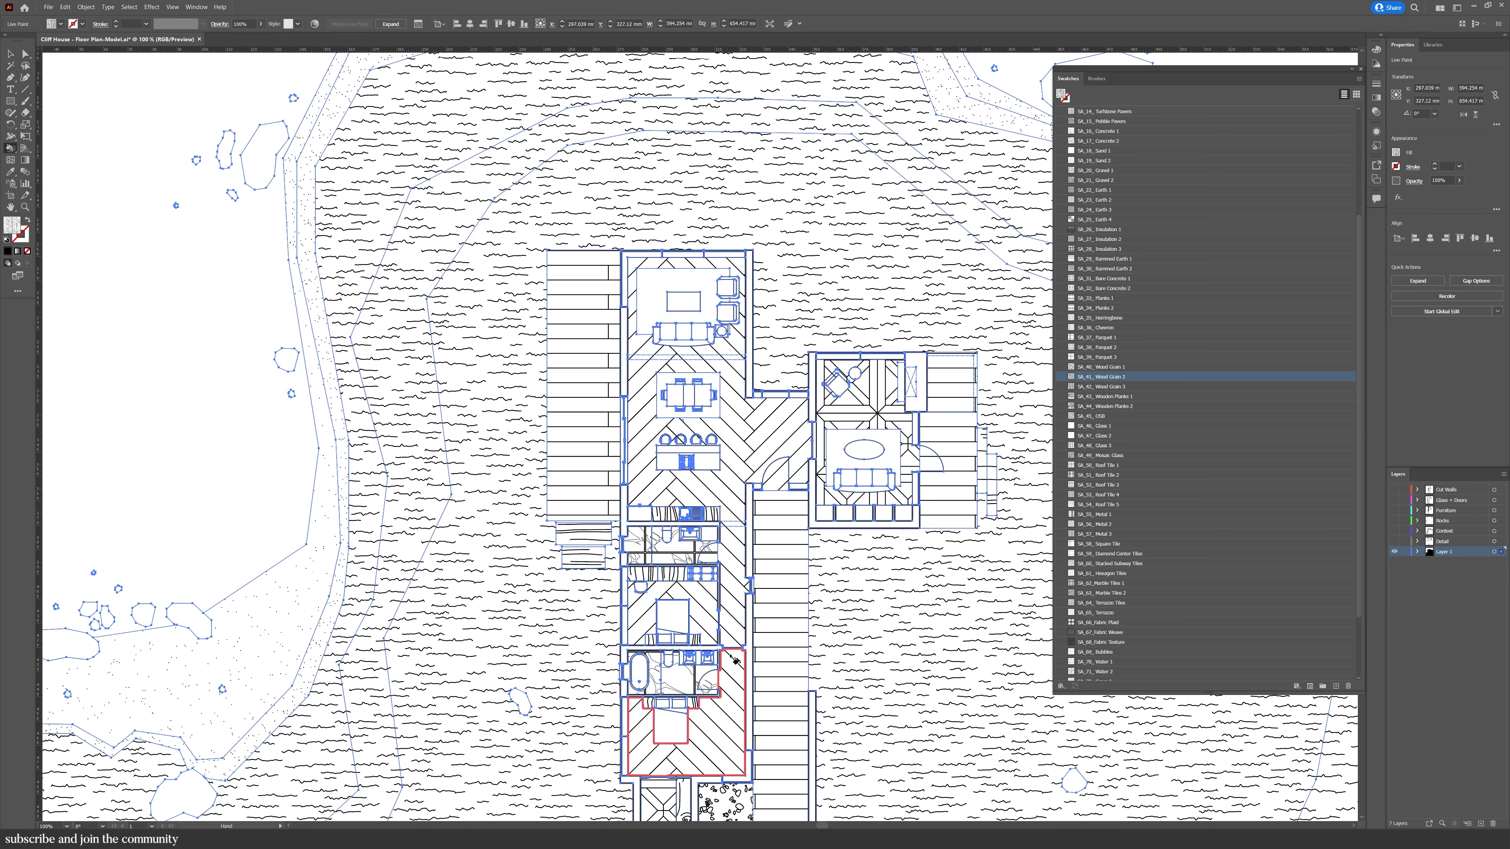
click(707, 463)
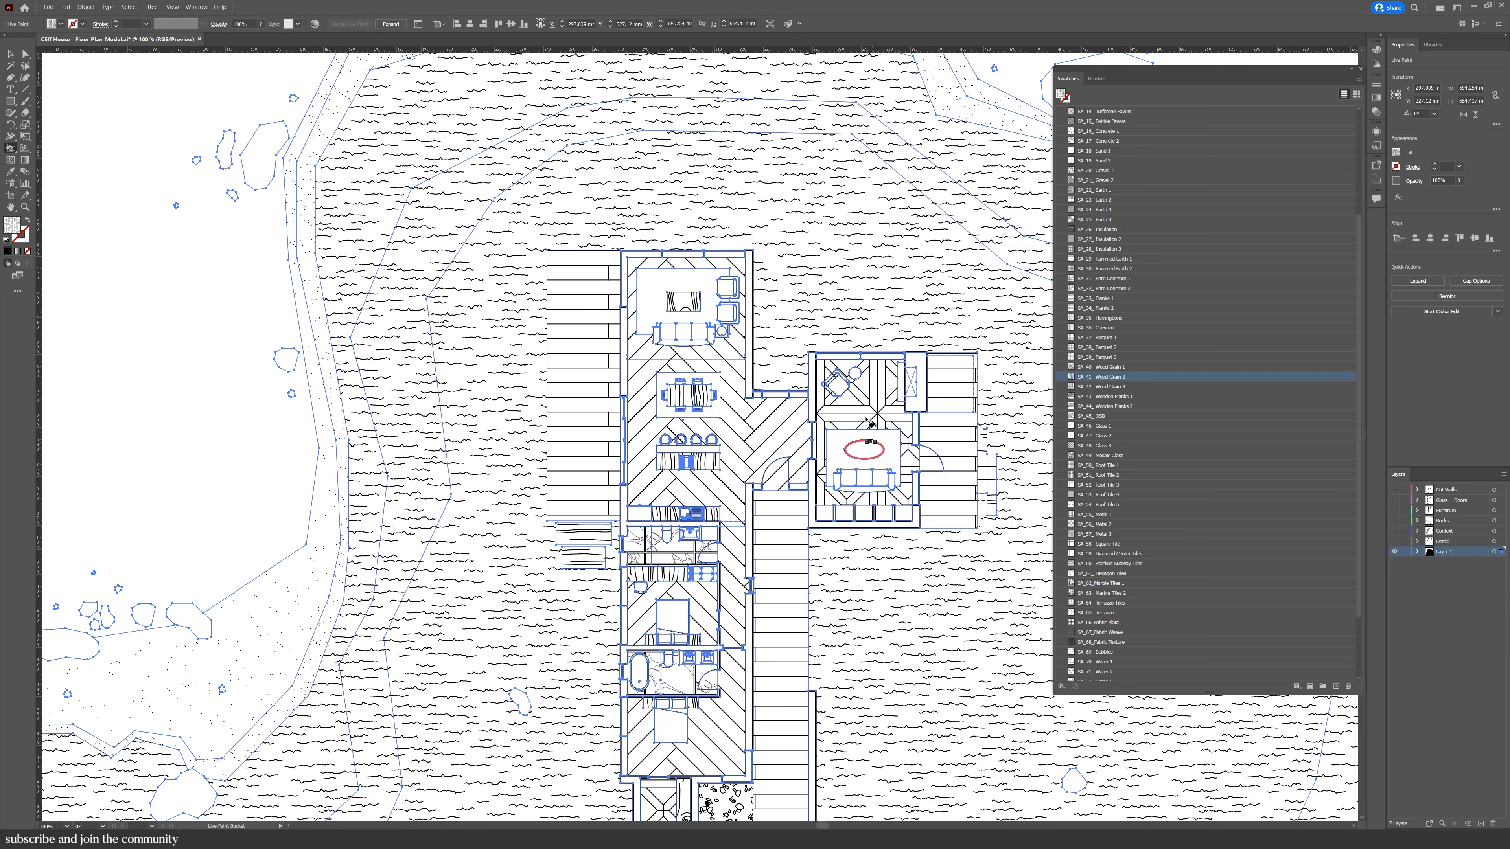
click(724, 331)
Fill the beds with SA_66_Fabric Plaid, and the living room and annex sofas with SA_68_Fabric Texture
drag(802, 584, 734, 391)
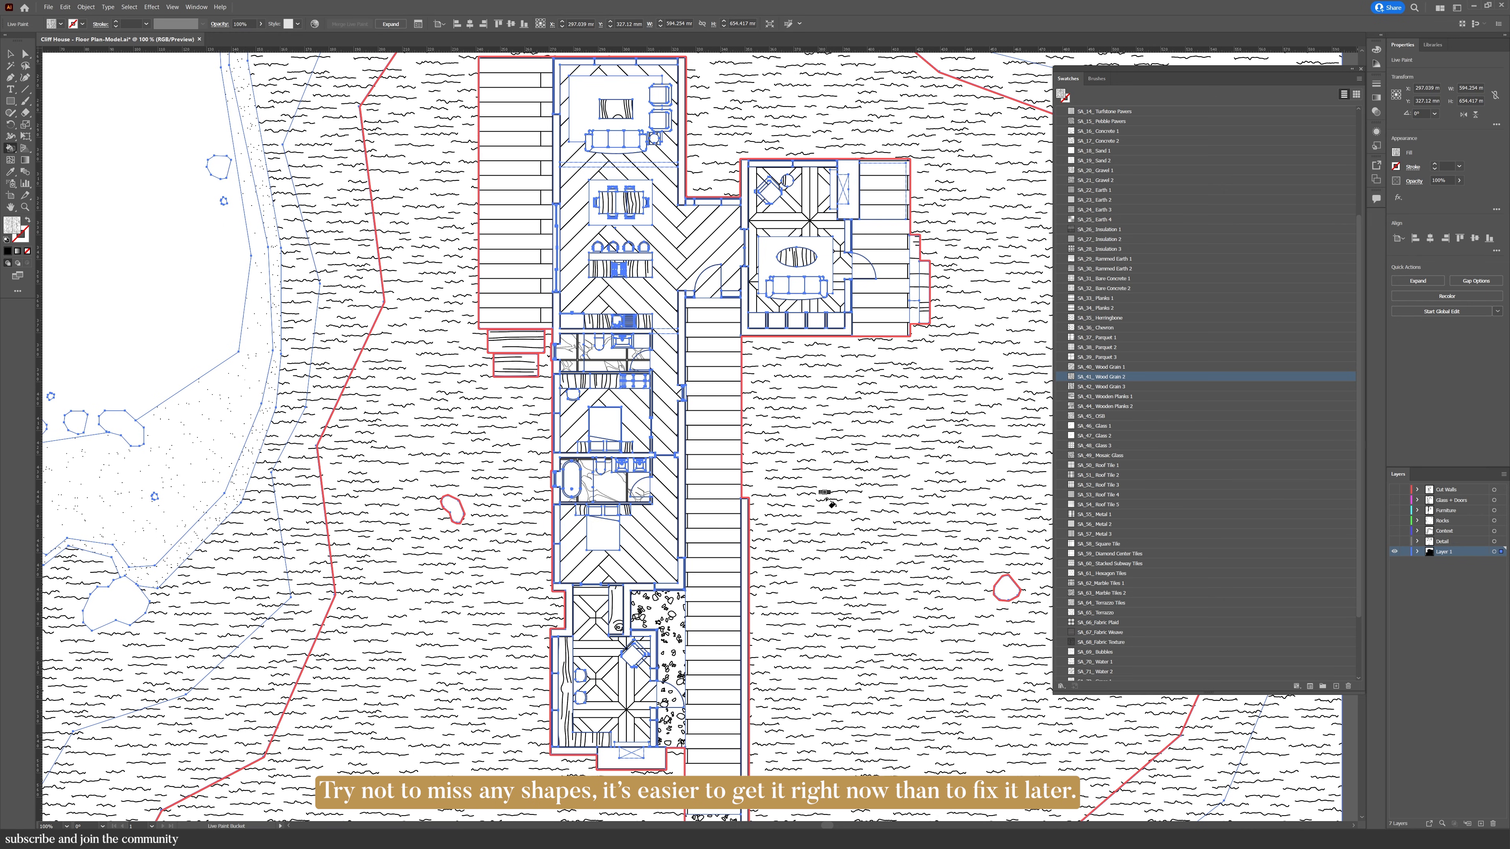
scroll(1100, 416, down, 3)
click(1097, 539)
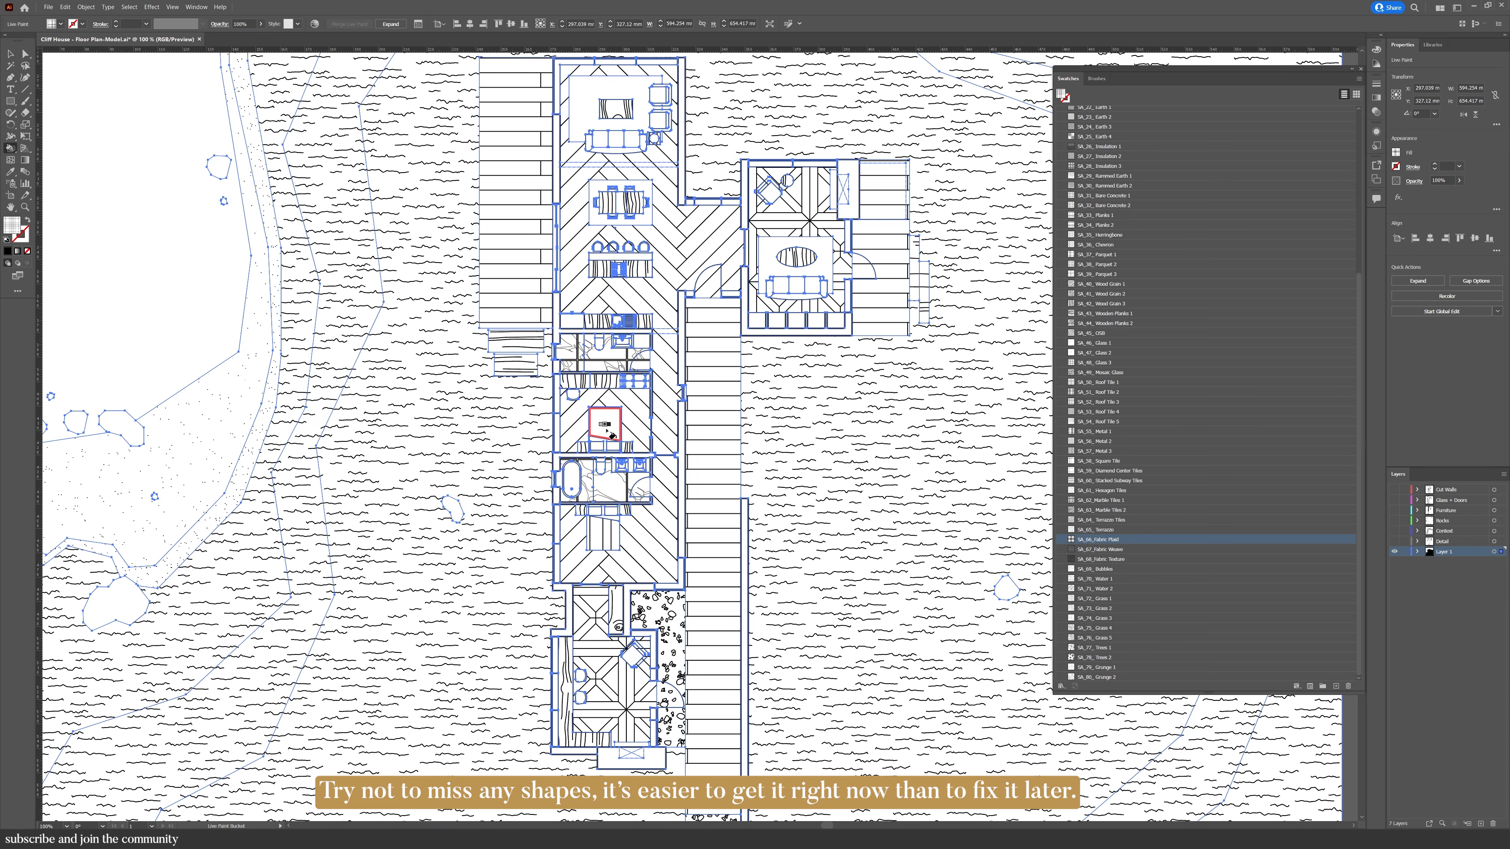
click(1100, 559)
scroll(653, 660, up, 3)
scroll(654, 660, left, 1)
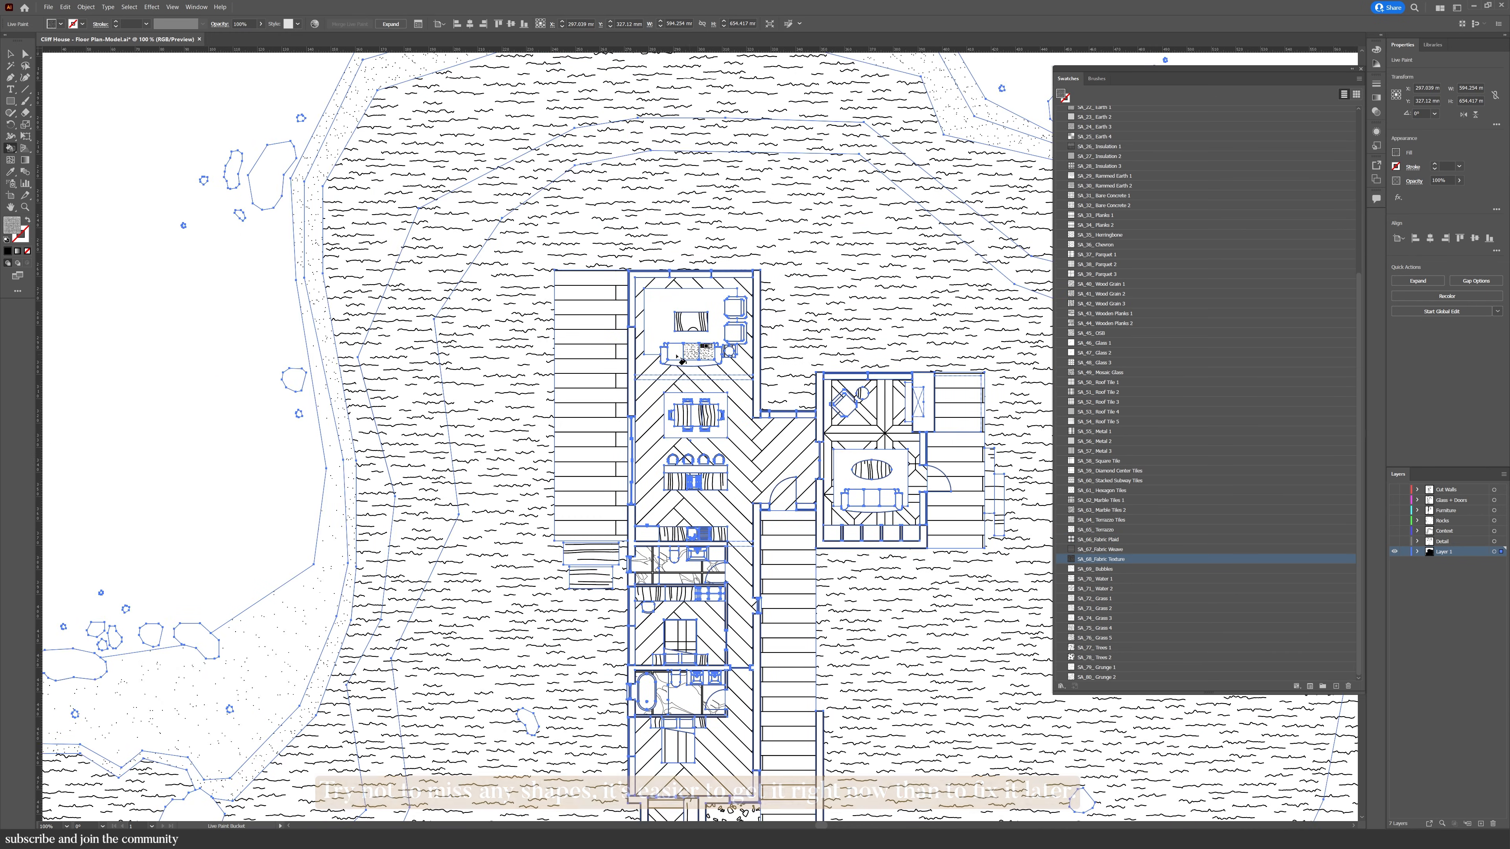
click(871, 500)
click(855, 501)
Fill the bathroom vanity counters with the SA_65_ Terrazzo pattern and check the bathroom up close
drag(873, 698, 798, 460)
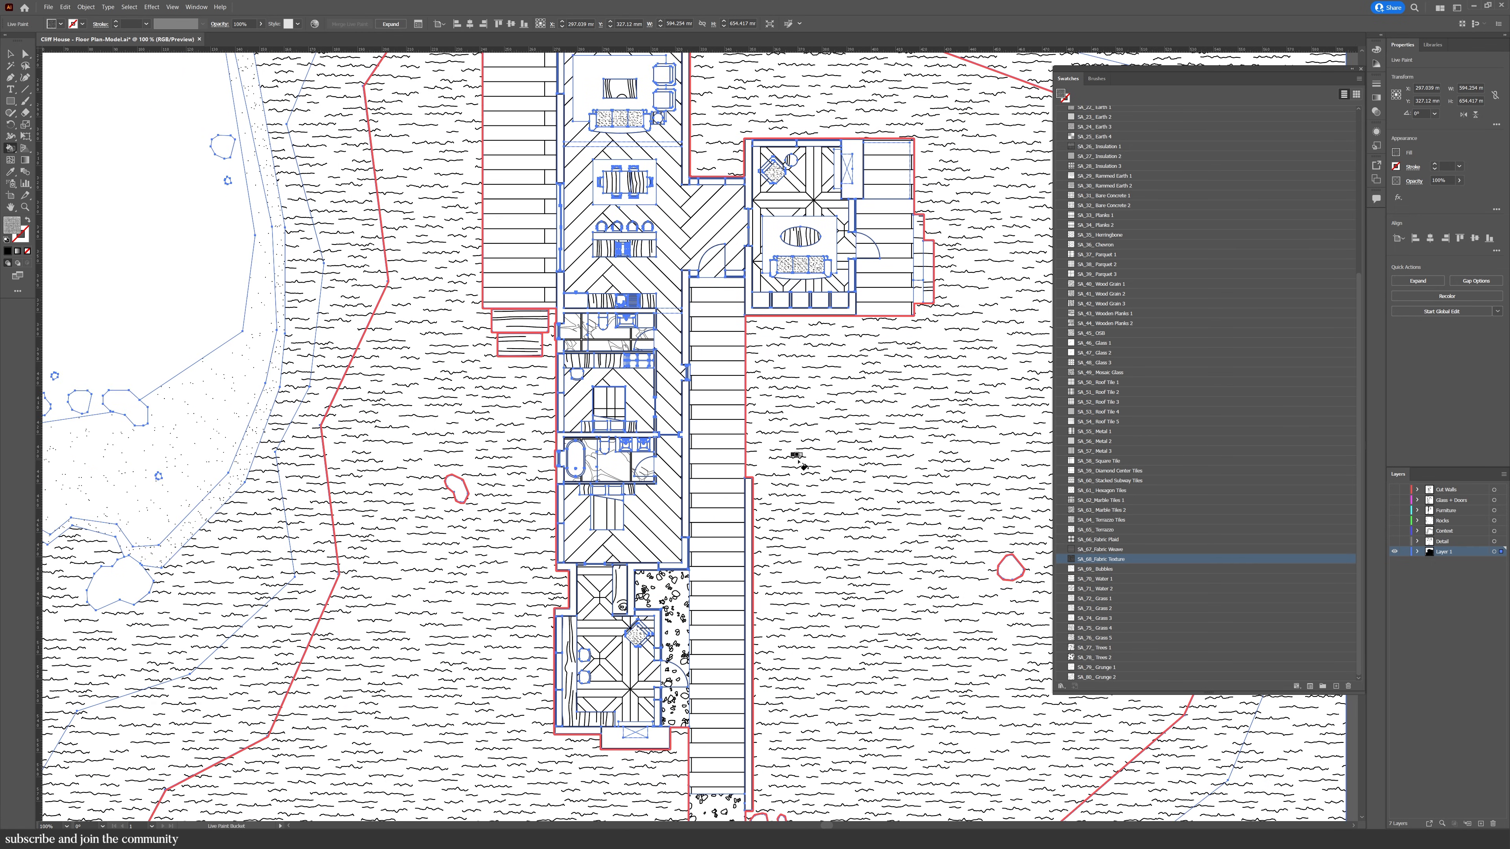
key(Left)
key(Left)
key(Left)
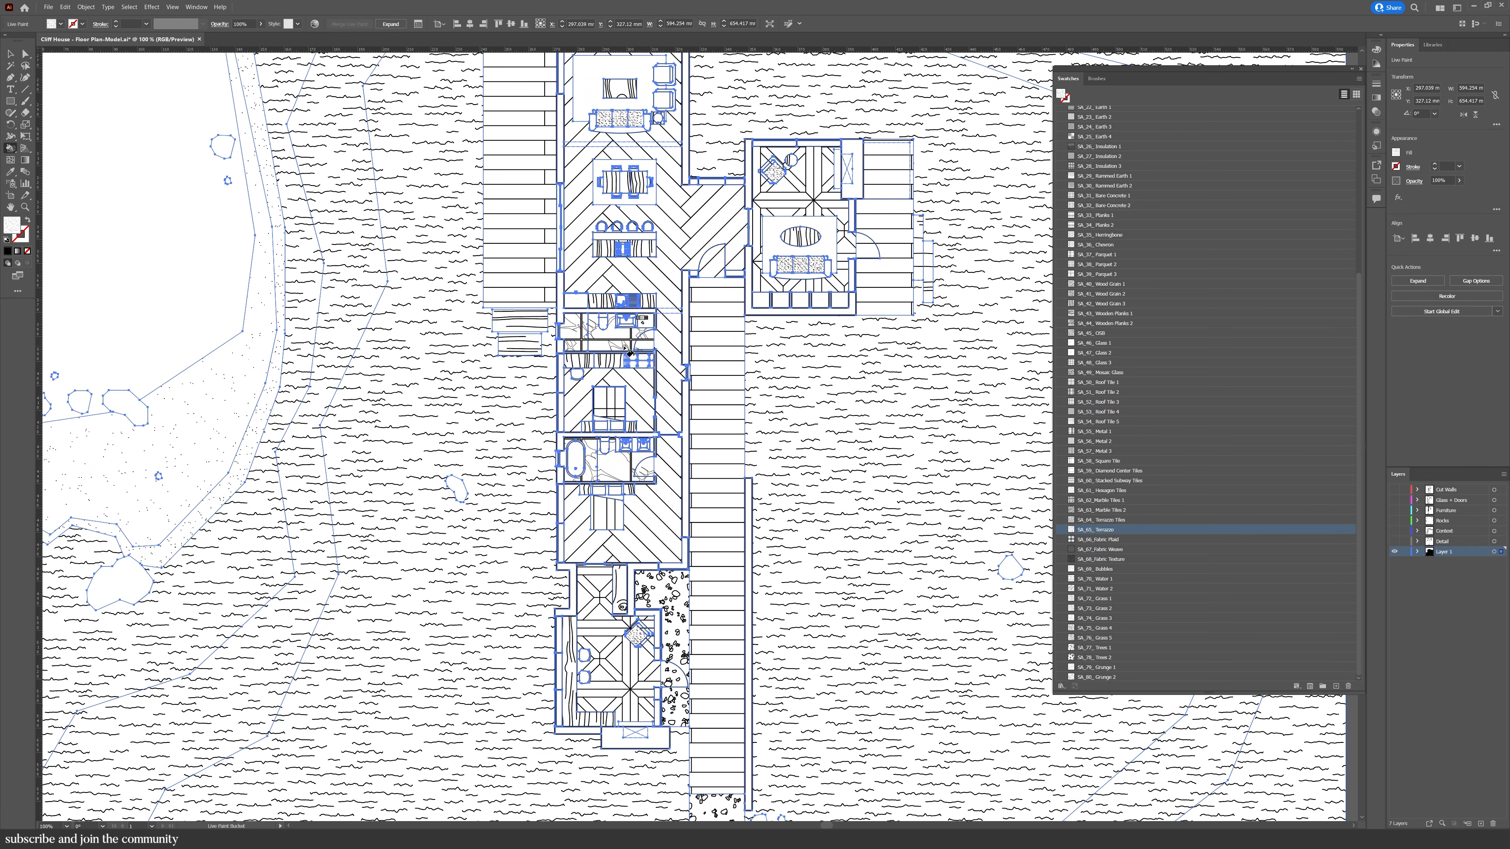
scroll(642, 422, up, 10)
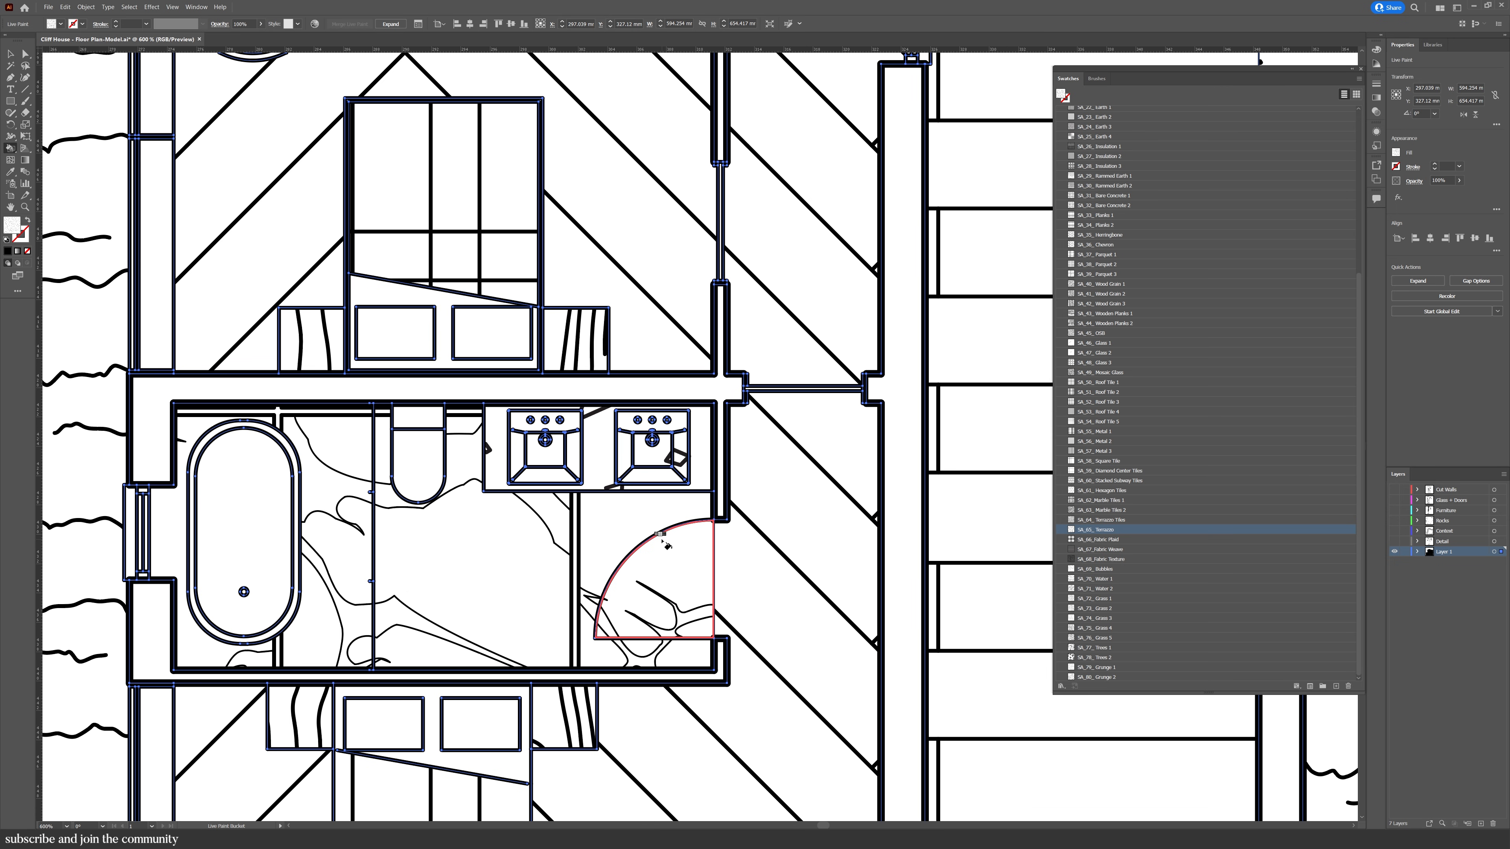
scroll(663, 541, down, 3)
scroll(776, 623, down, 2)
drag(778, 619, 615, 330)
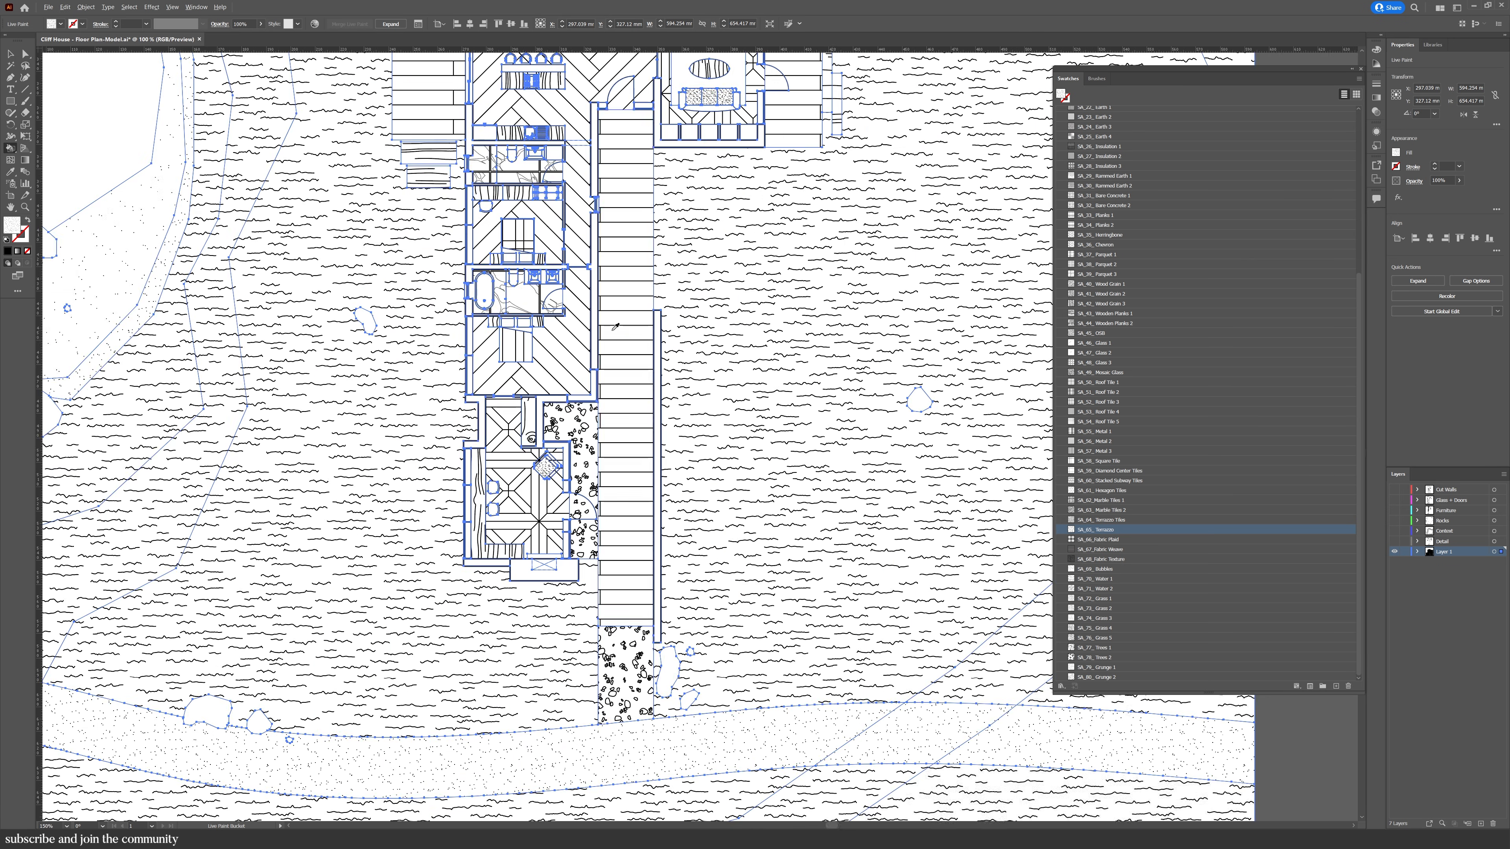
Sample the sofa's SA_68_Fabric Texture fill and apply it to the two living room armchairs
mouse_move(920, 268)
mouse_down()
mouse_move(945, 642)
mouse_move(952, 557)
mouse_up()
alt+click(581, 230)
click(609, 212)
click(609, 186)
Load the Basic Graphics_Lines swatch library and fill the annex and living room walls with its 10 lpi 10% pattern
click(1062, 687)
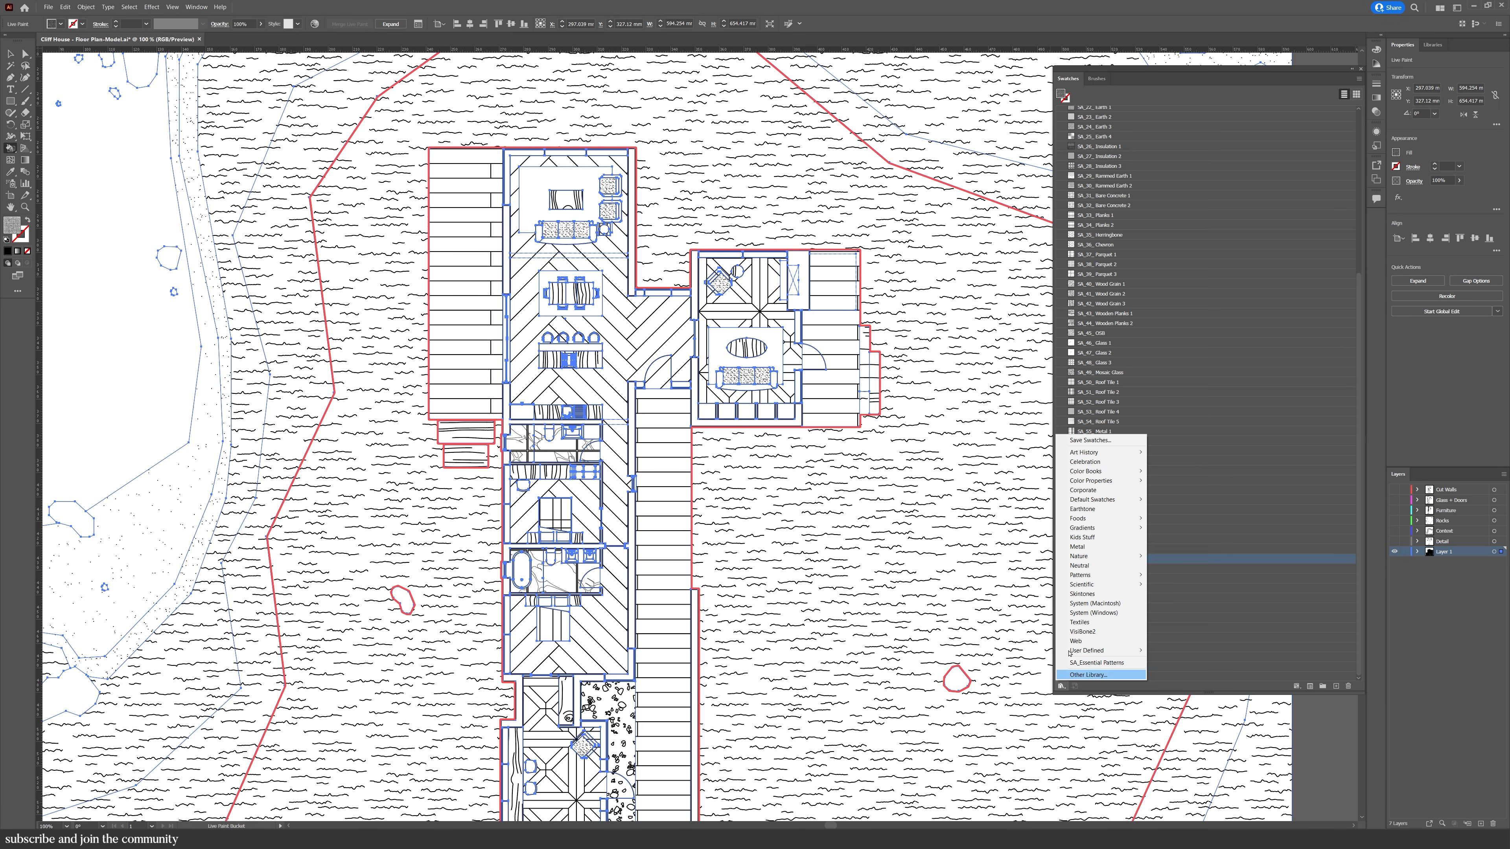
click(1254, 584)
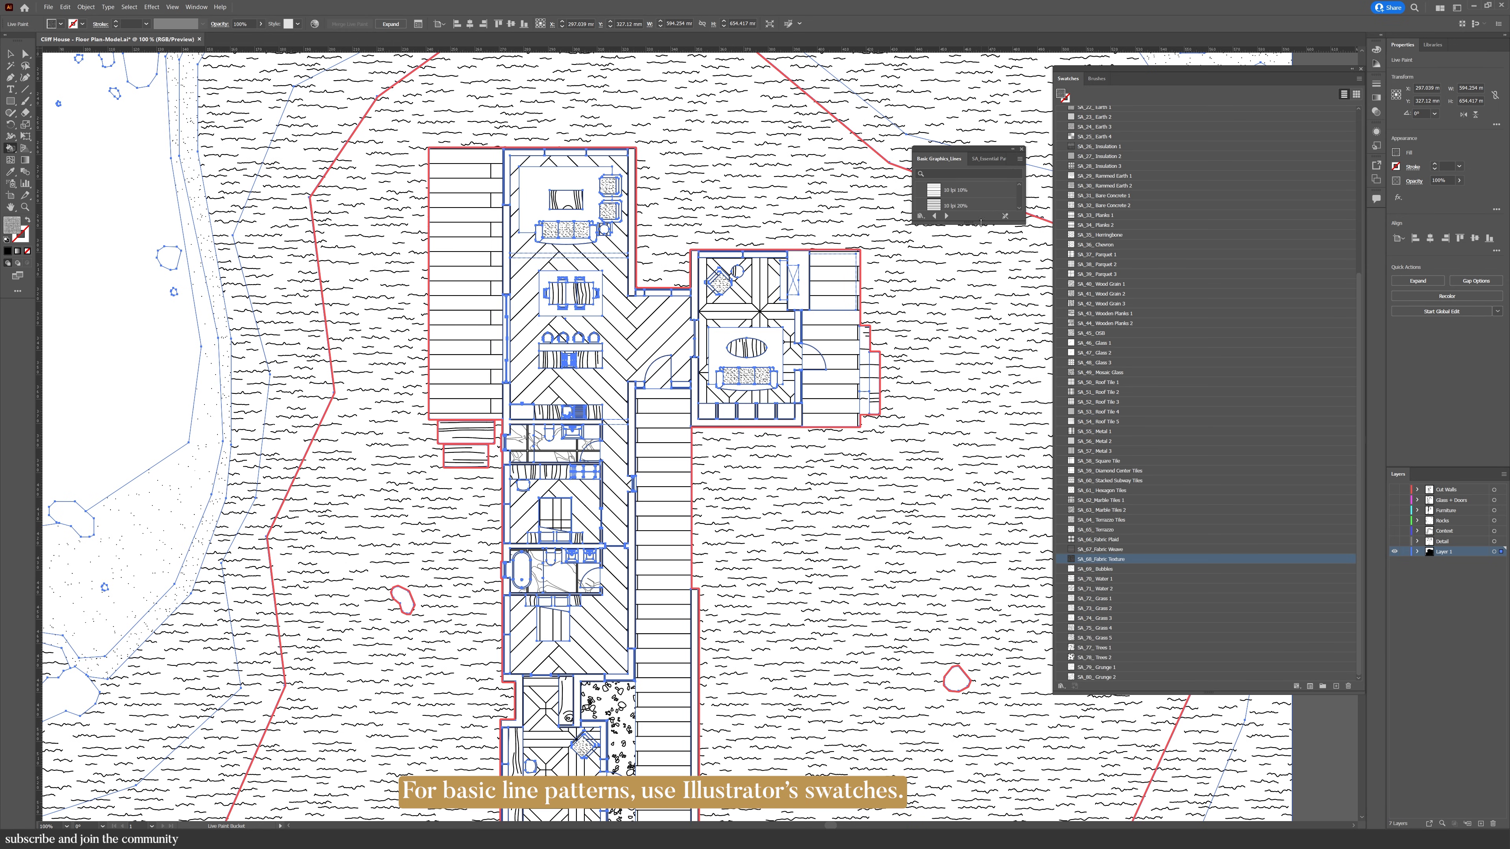
click(932, 191)
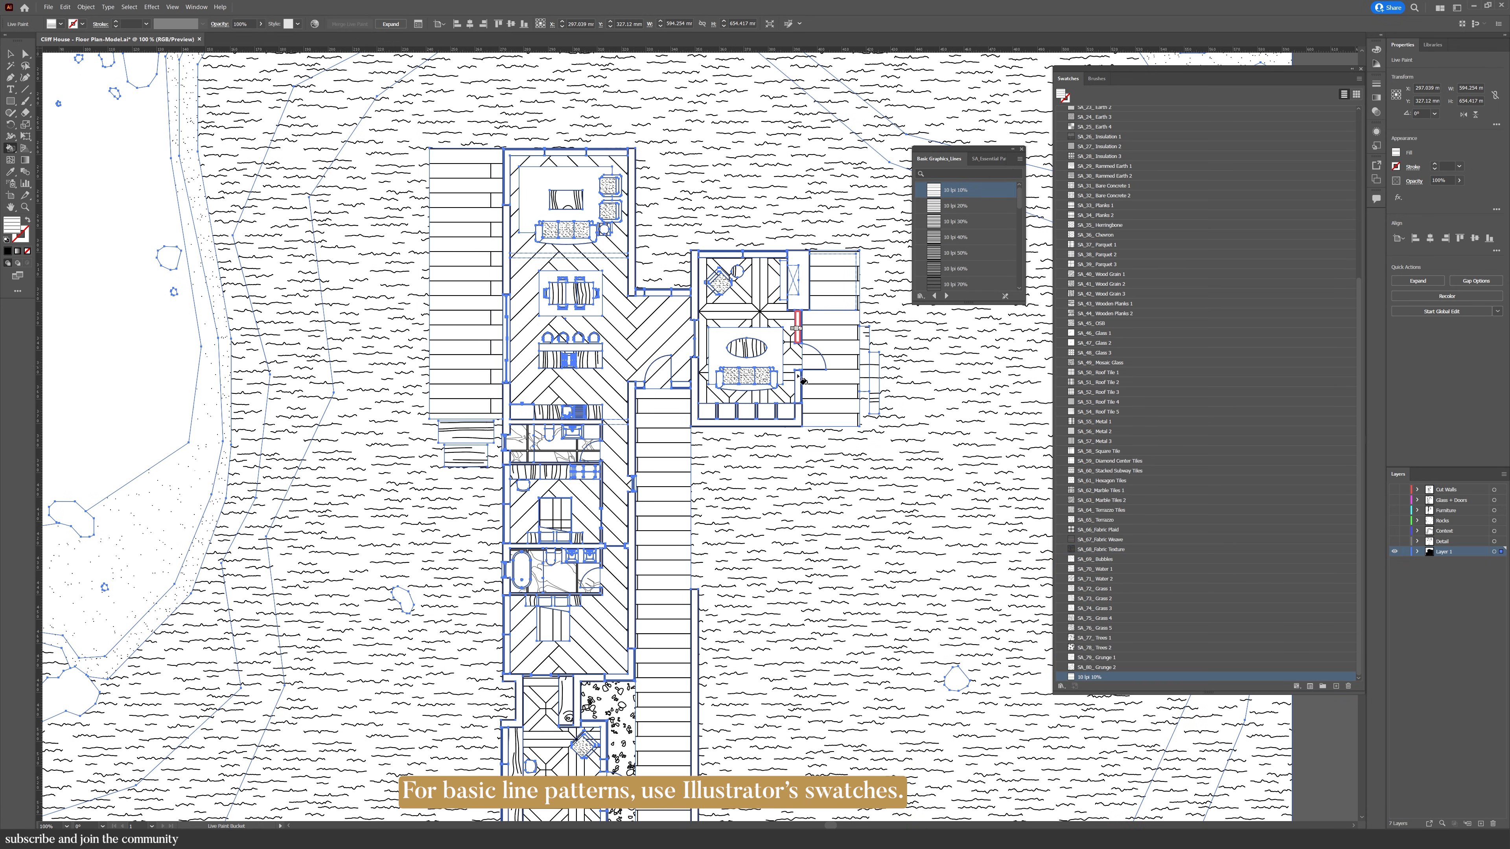
click(803, 299)
click(505, 237)
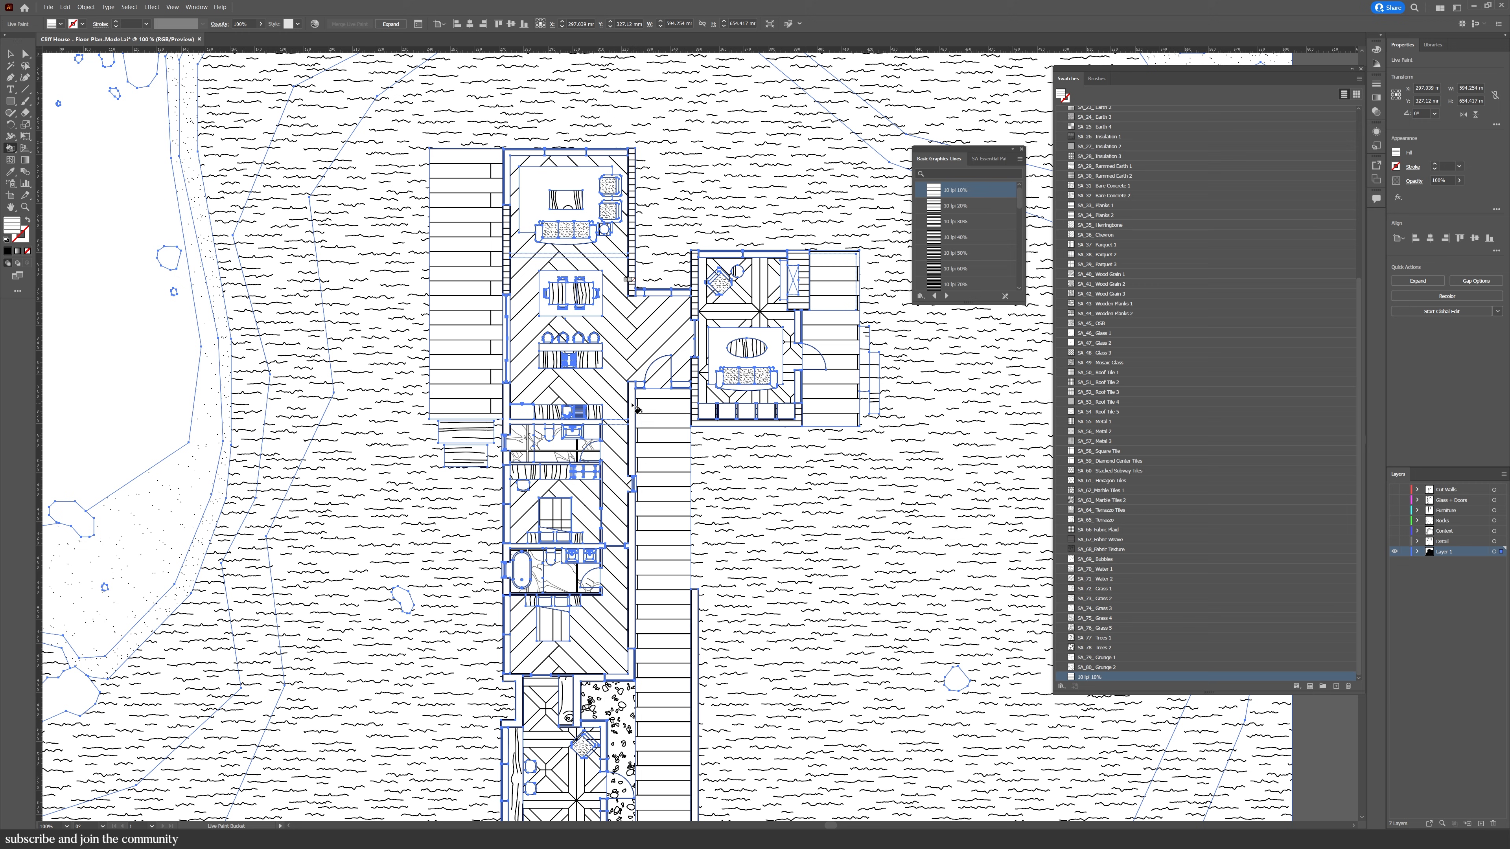
Fill the remaining walls of the kitchen, bedroom and study wing with the 10 lpi 10% line pattern
click(508, 418)
click(506, 593)
click(631, 618)
click(577, 702)
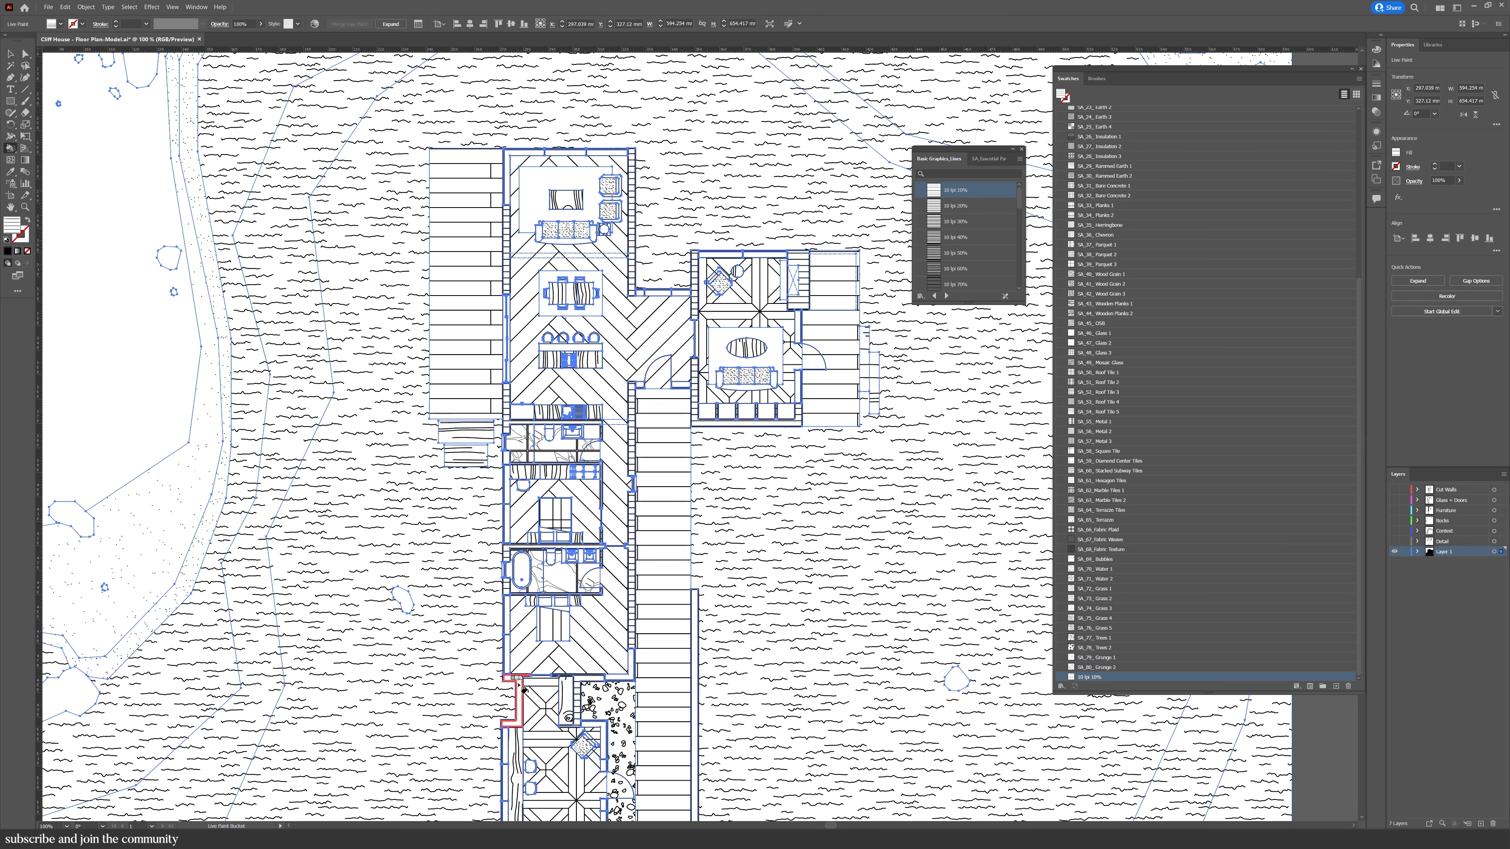
click(519, 708)
drag(662, 691, 707, 448)
click(612, 611)
Sample the SA_41_ Wood Grain 2 fill and apply it to the row of cabinets in the annex
scroll(618, 476, up, 5)
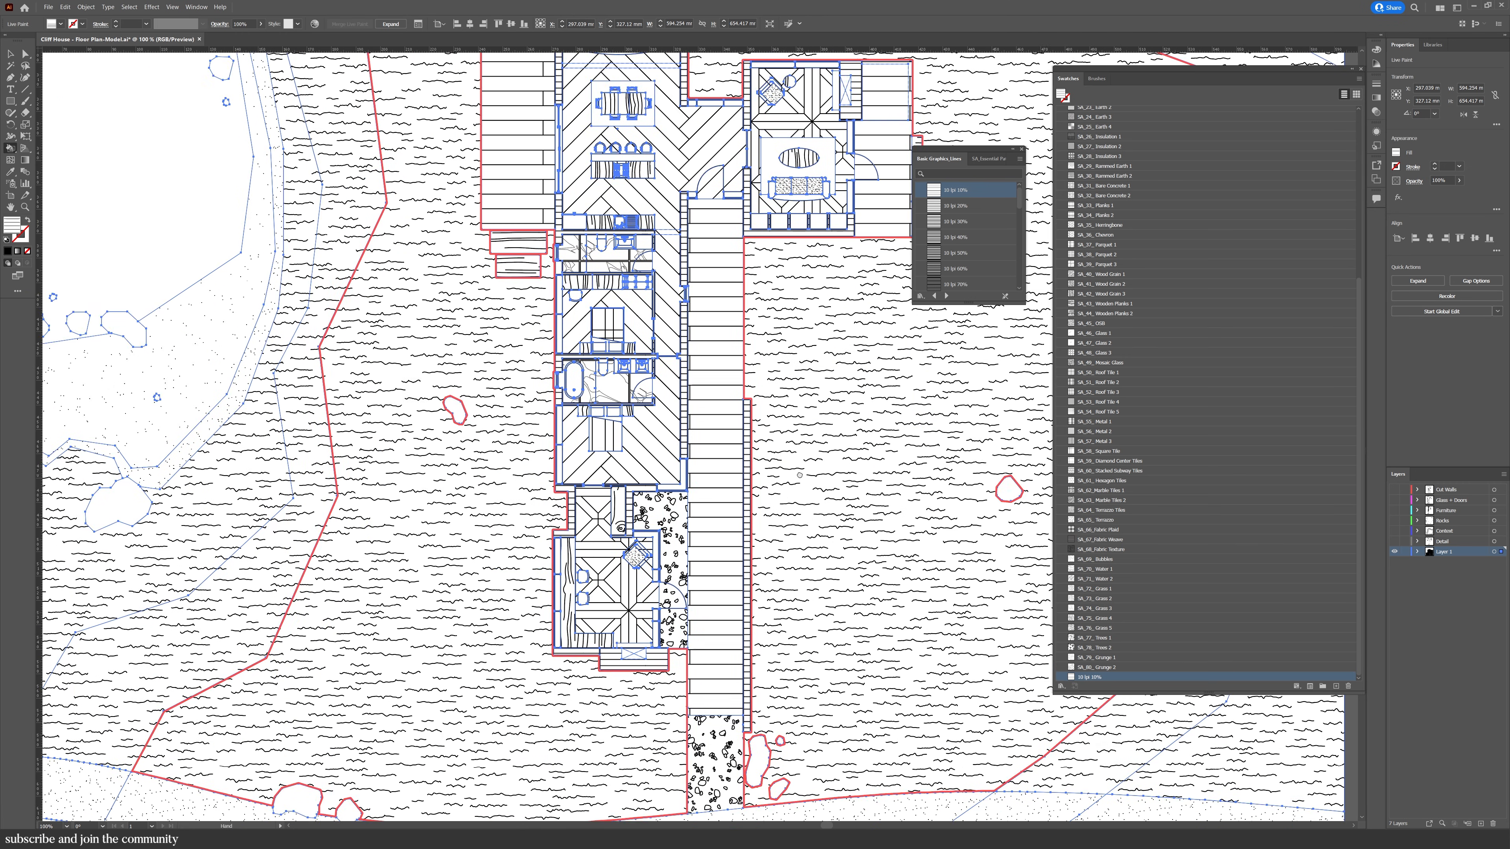
alt+click(640, 401)
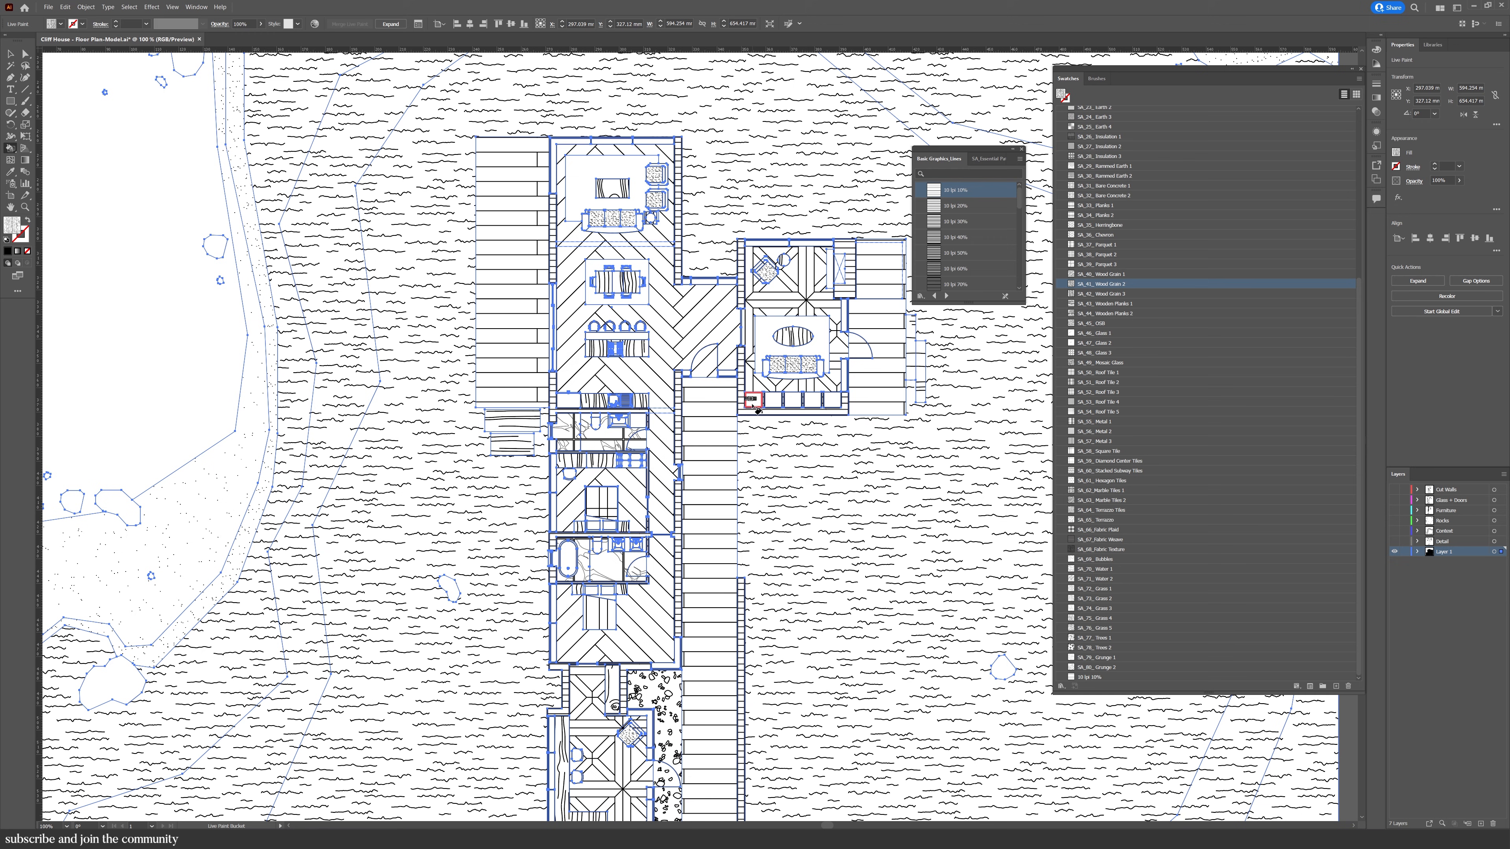
click(830, 405)
Fill the sea beyond the coastline with the SA_71_ Water 2 pattern
key(ctrl+minus)
key(ctrl+minus)
drag(779, 351, 761, 488)
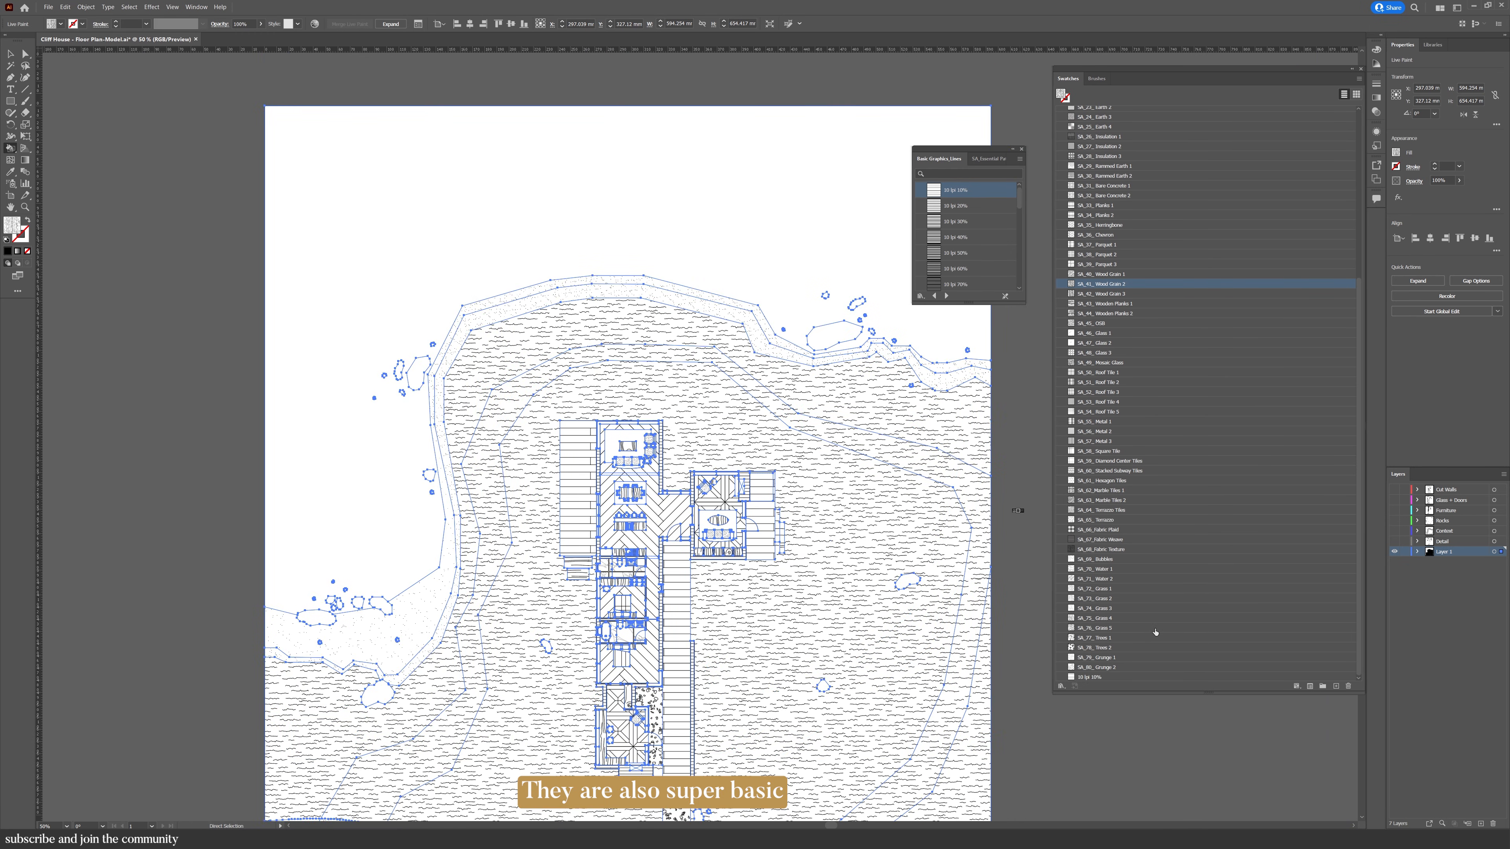
click(1099, 579)
click(785, 269)
Fill the annex and living room rugs with the SA_67_ Fabric Weave pattern
mouse_move(581, 536)
mouse_down()
mouse_move(607, 290)
mouse_move(594, 503)
mouse_up()
scroll(719, 500, up, 3)
click(1159, 550)
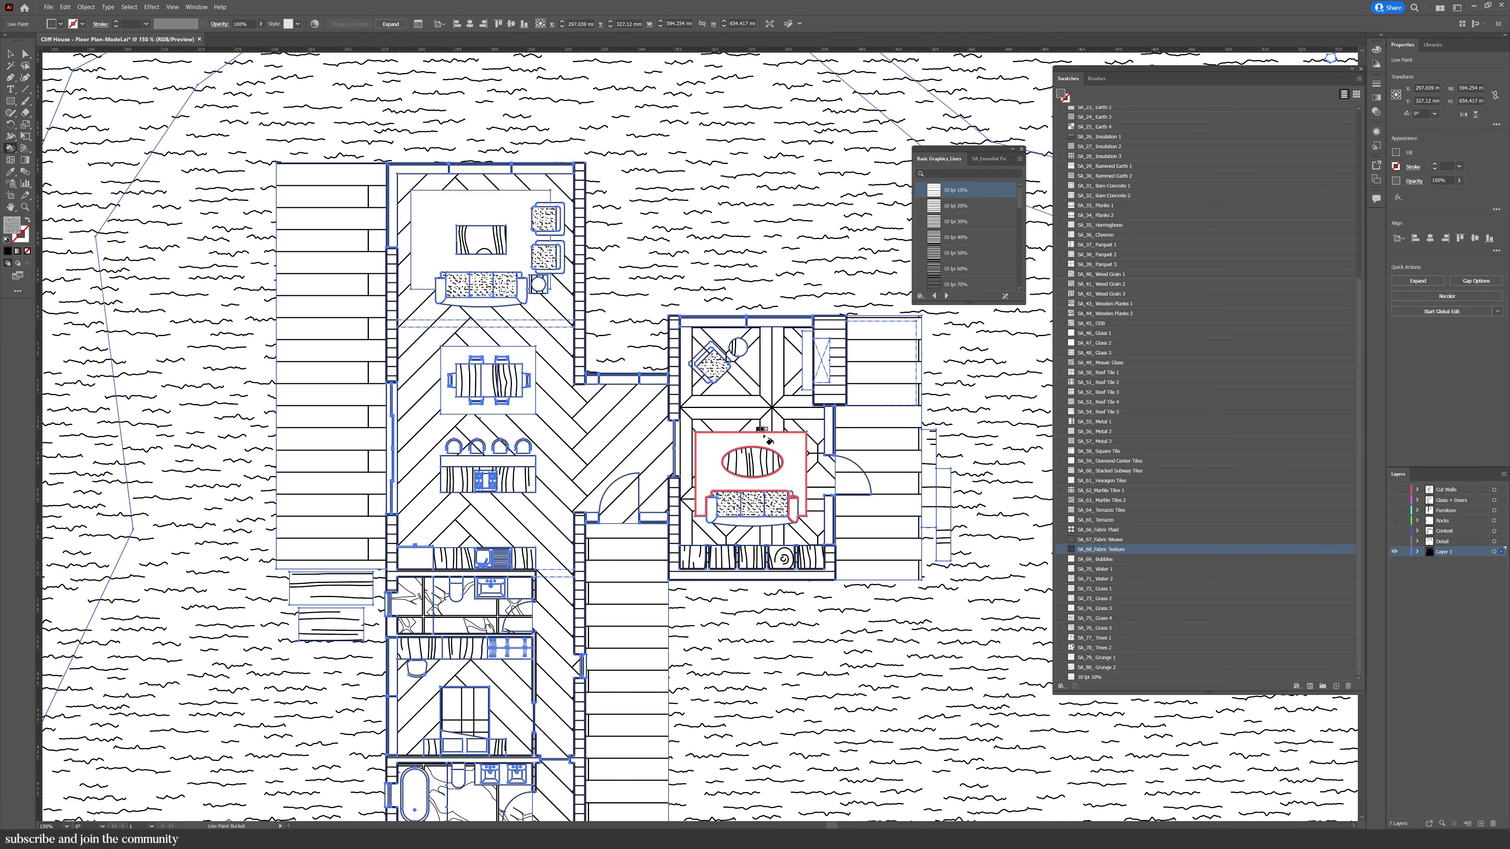
key(Left)
click(796, 447)
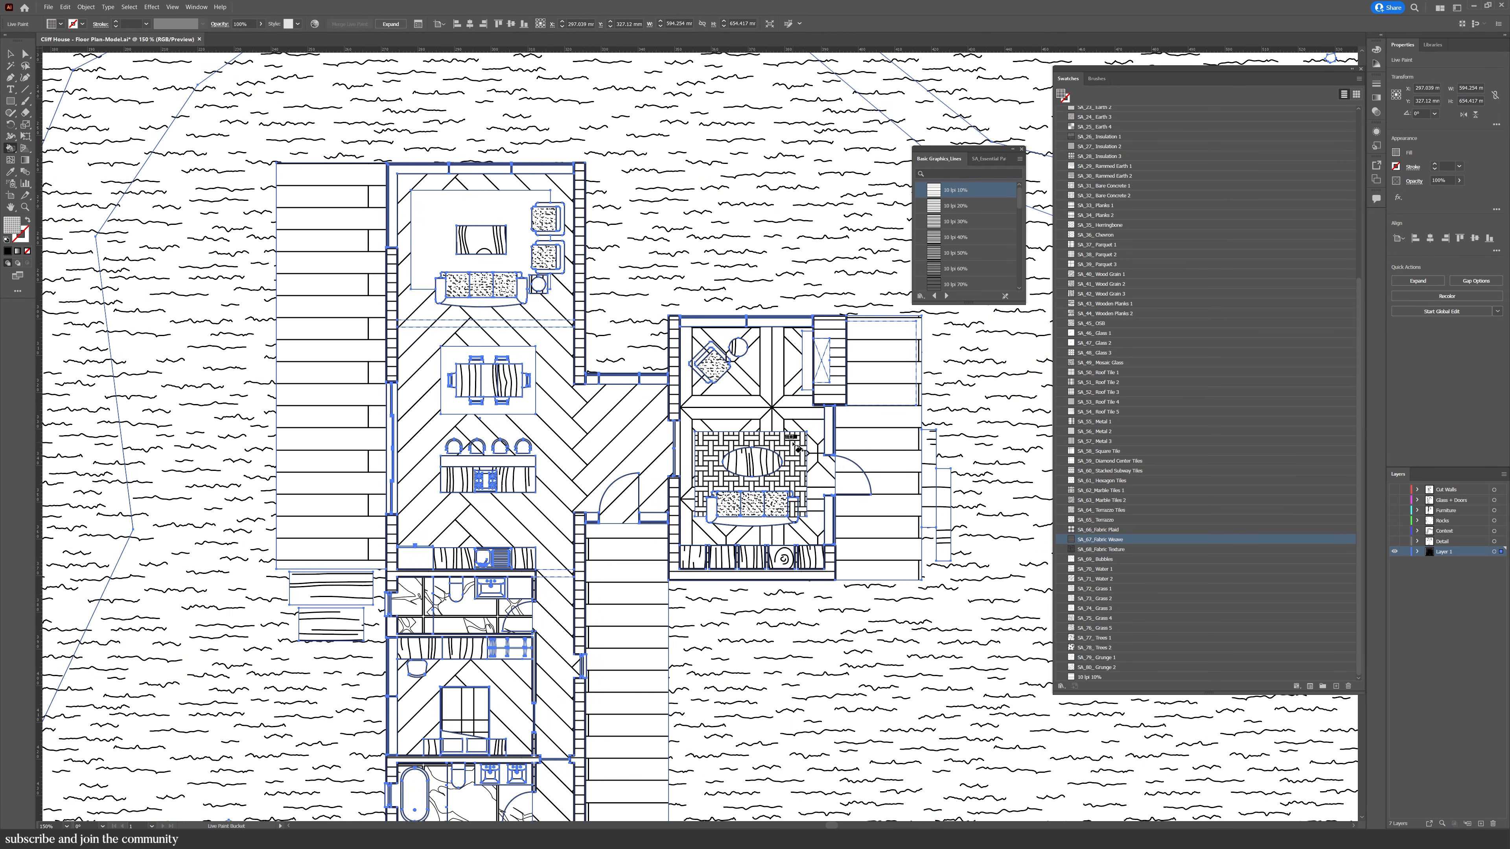
click(505, 225)
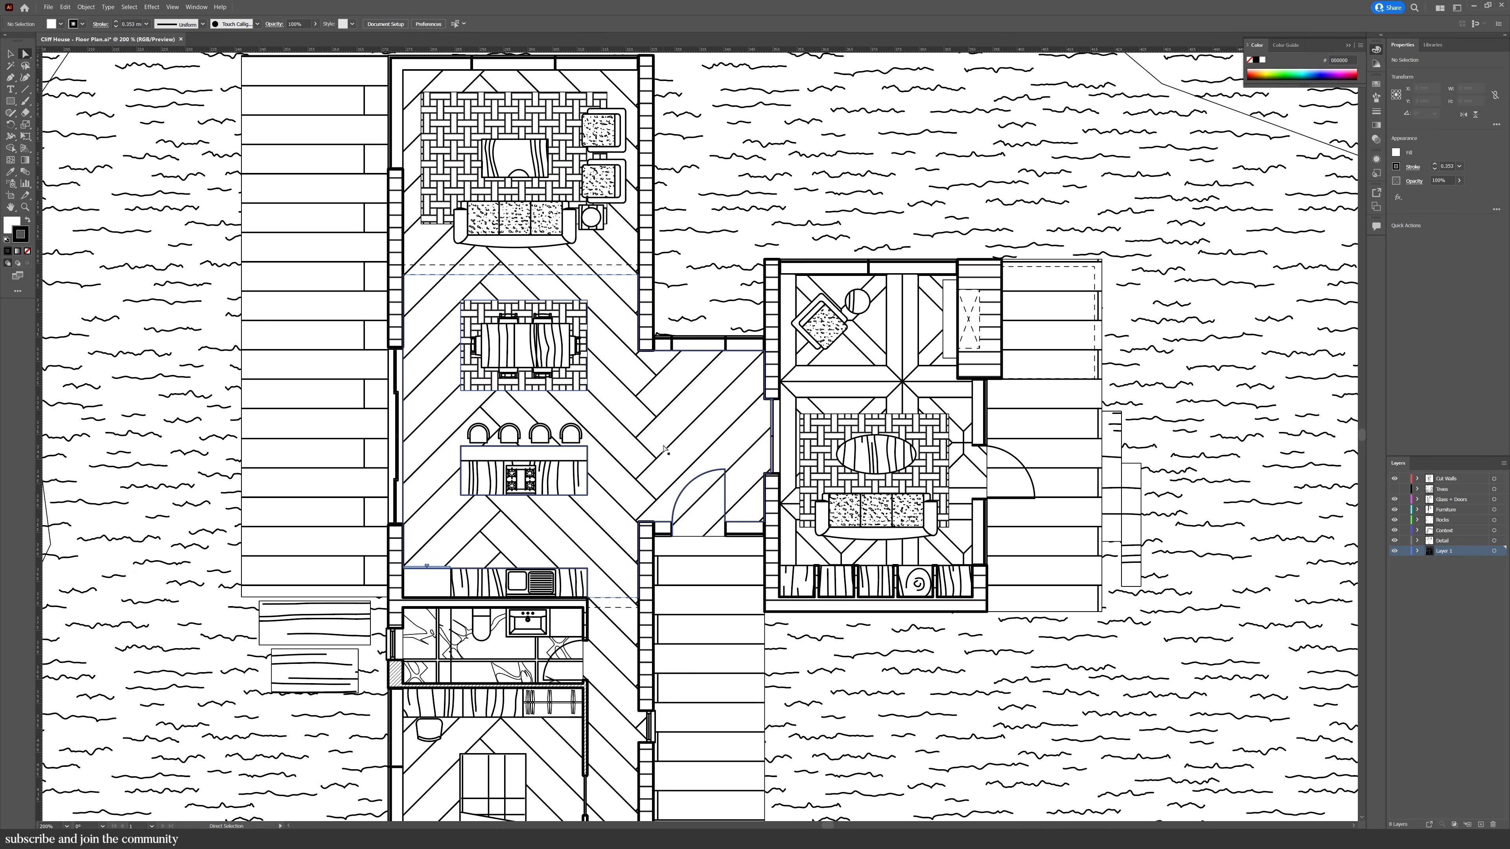
Open the main floor's SA_35_ Herringbone pattern for editing and set its lines' stroke weight to 0.1 mm
click(664, 450)
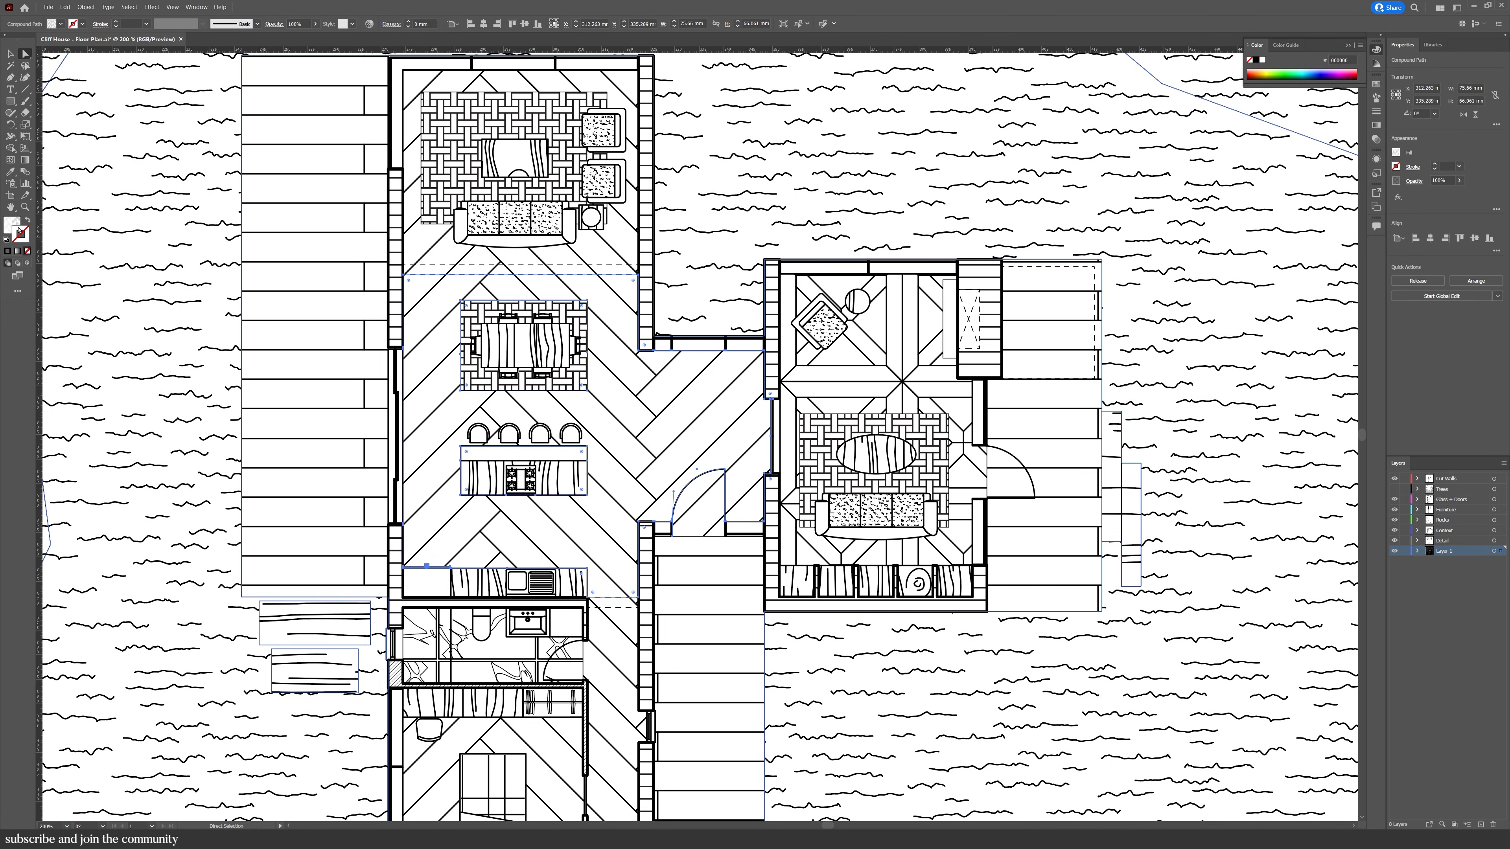
click(86, 7)
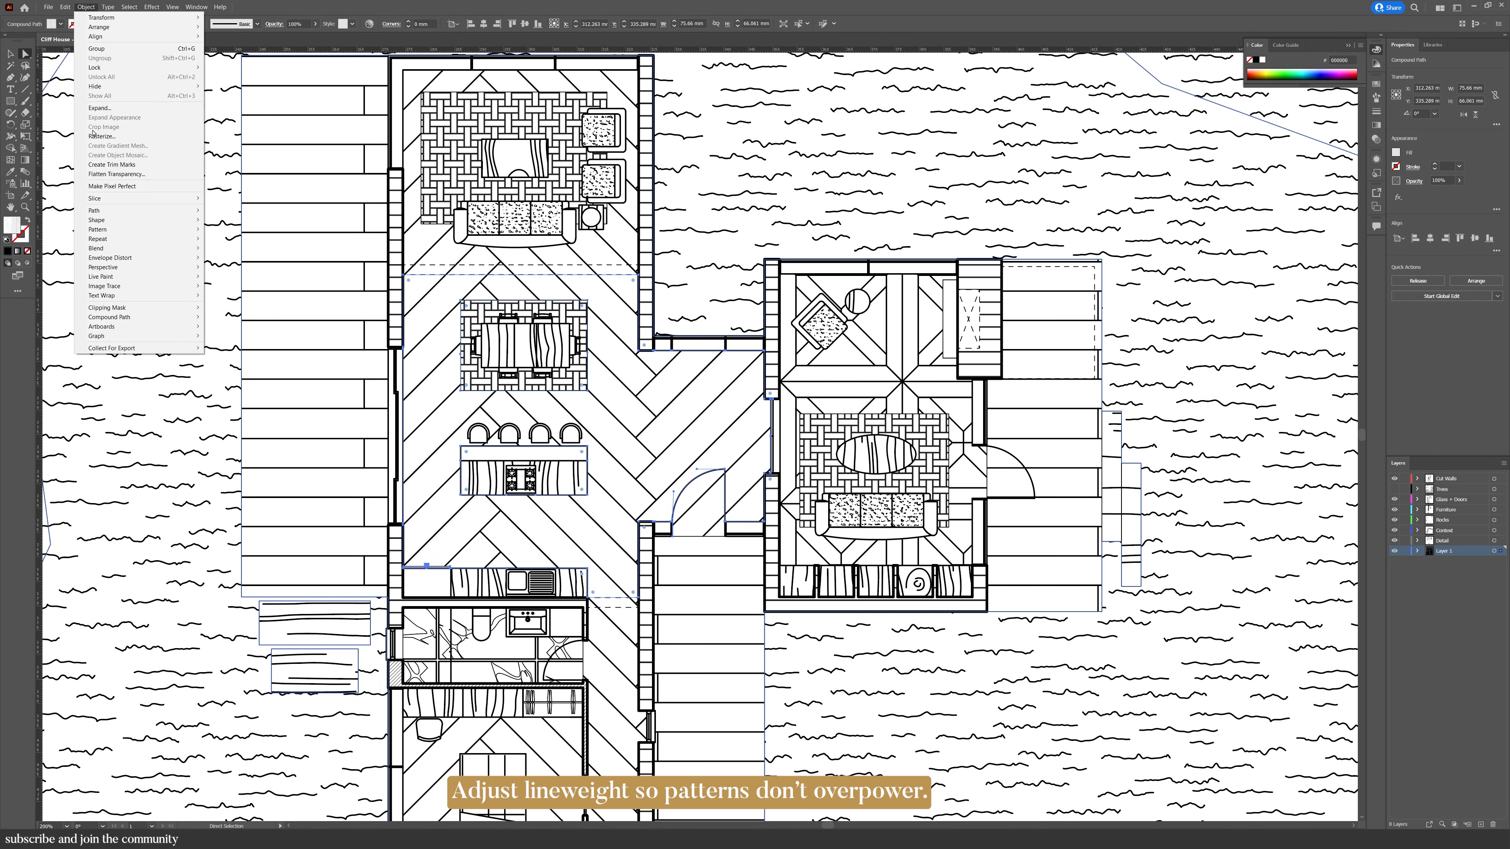
mouse_move(148, 230)
click(226, 242)
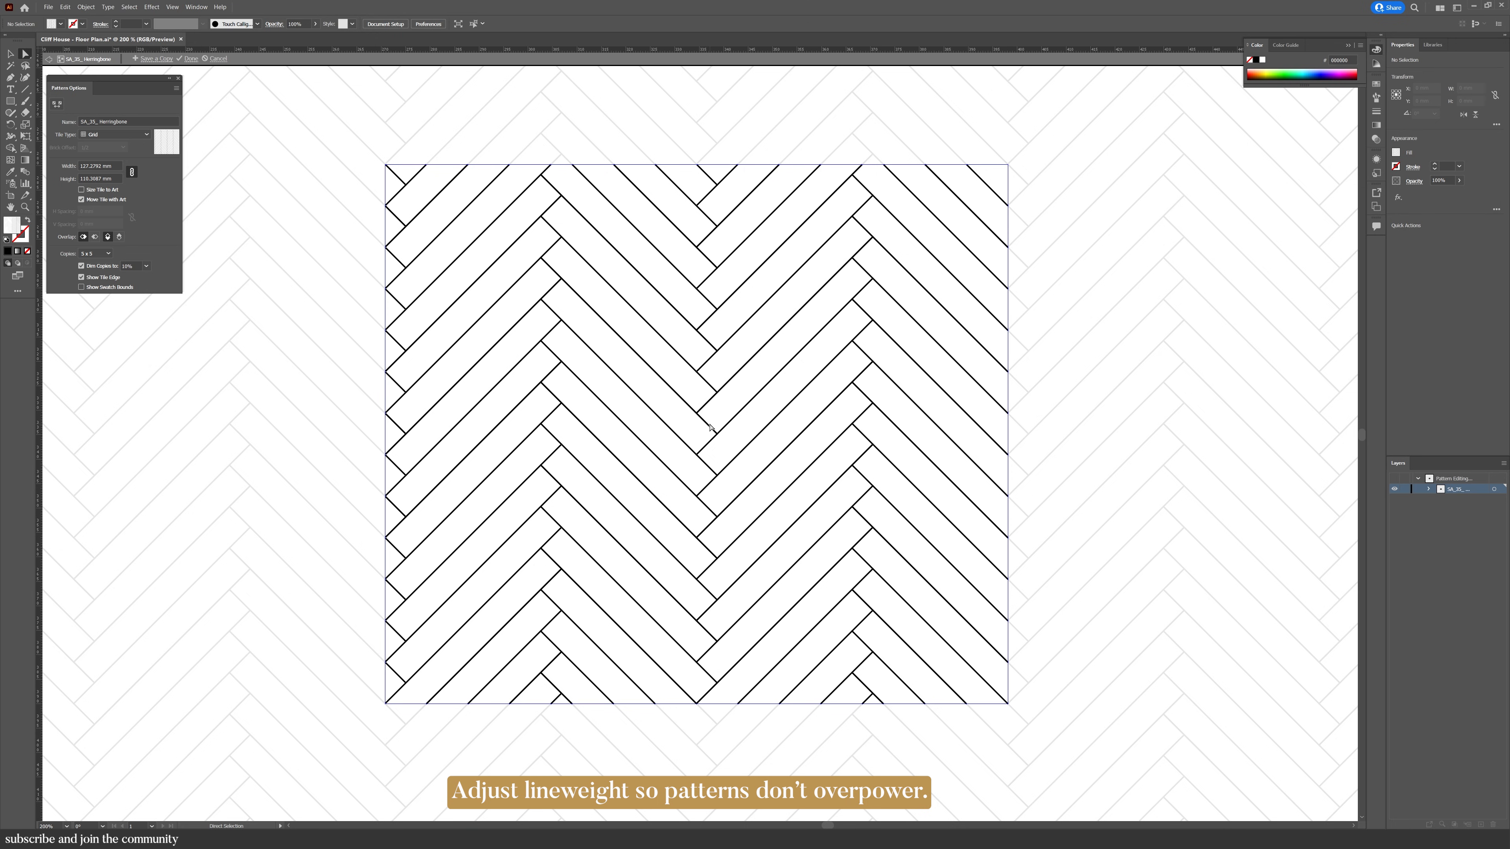
click(710, 427)
click(1458, 167)
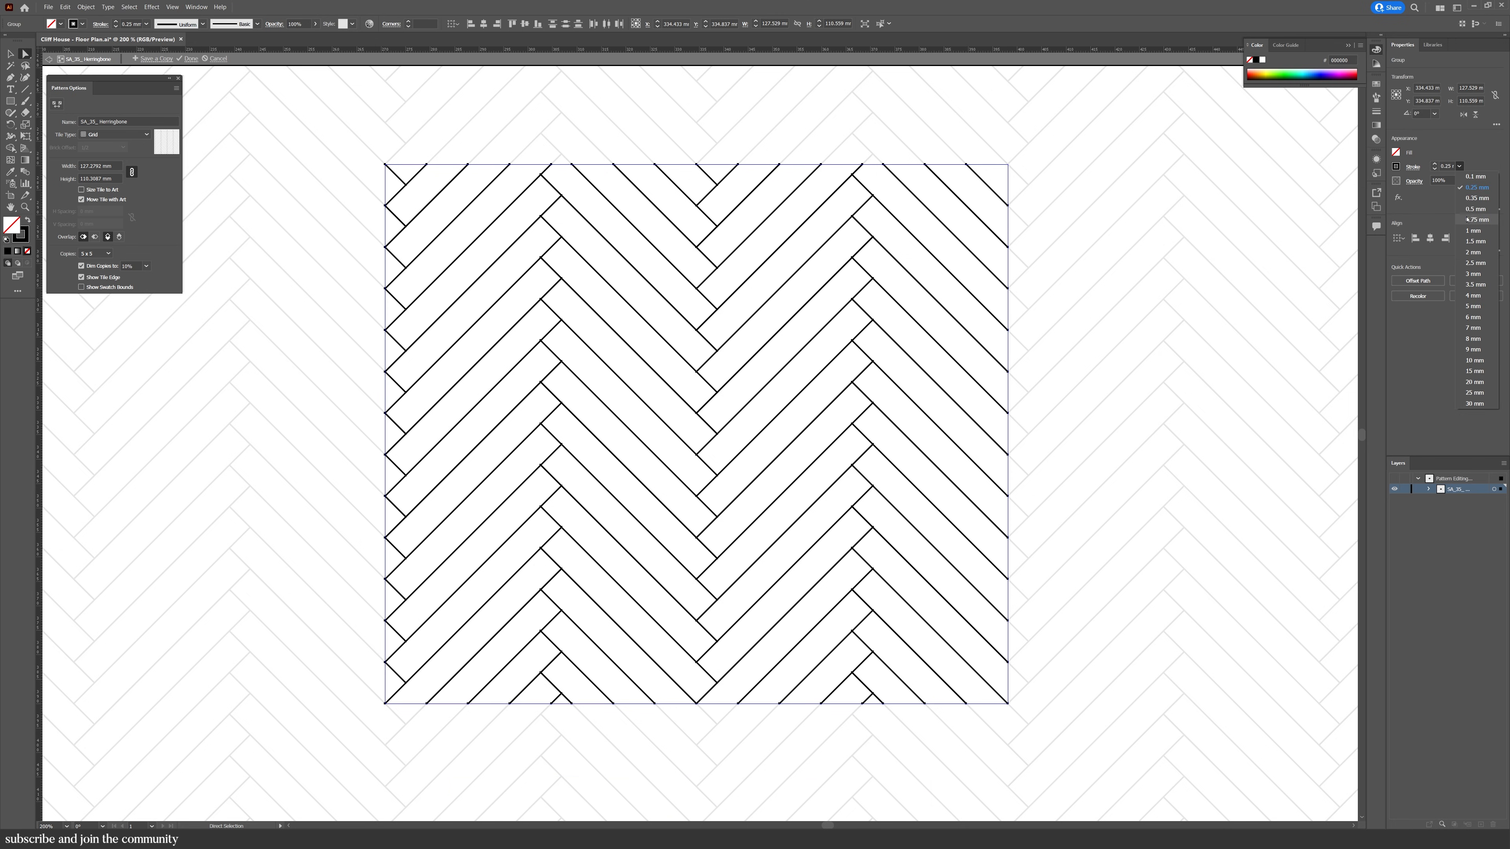
click(1462, 177)
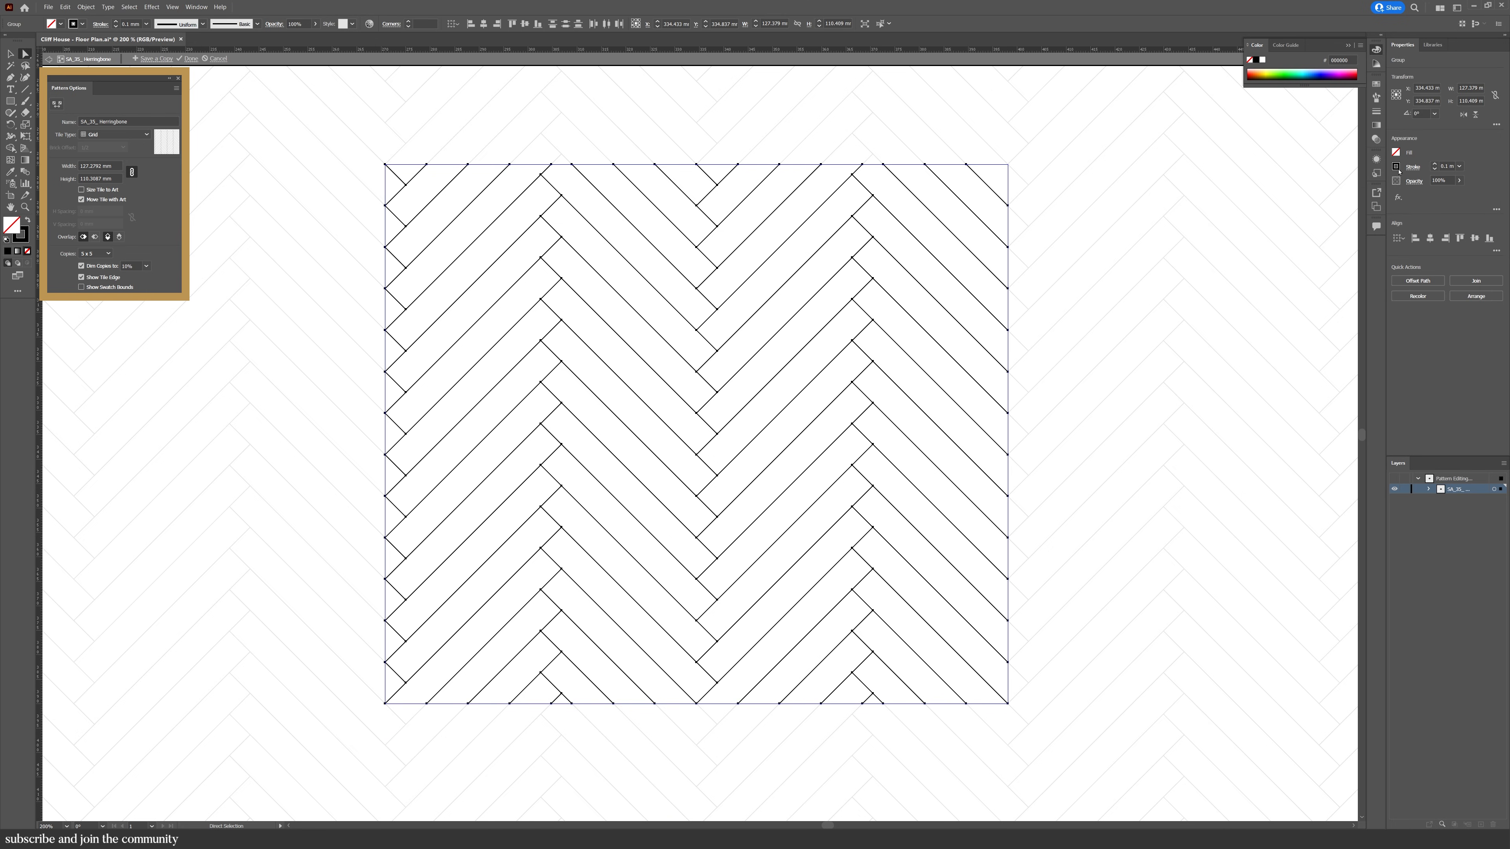
Change the stroke color of the herringbone pattern's lines to blue
click(1397, 170)
click(1360, 270)
click(971, 378)
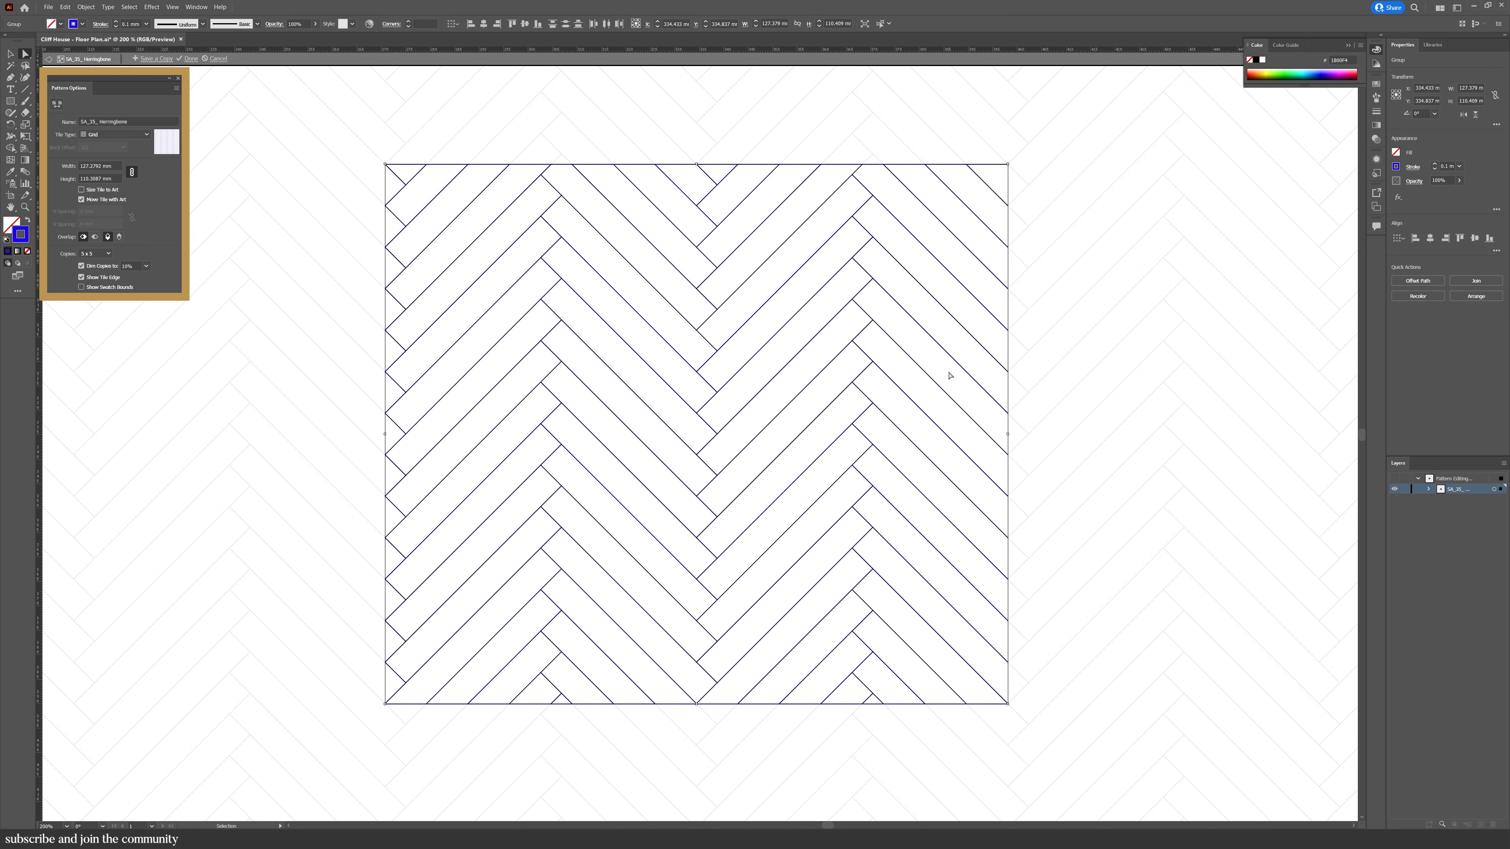
click(945, 374)
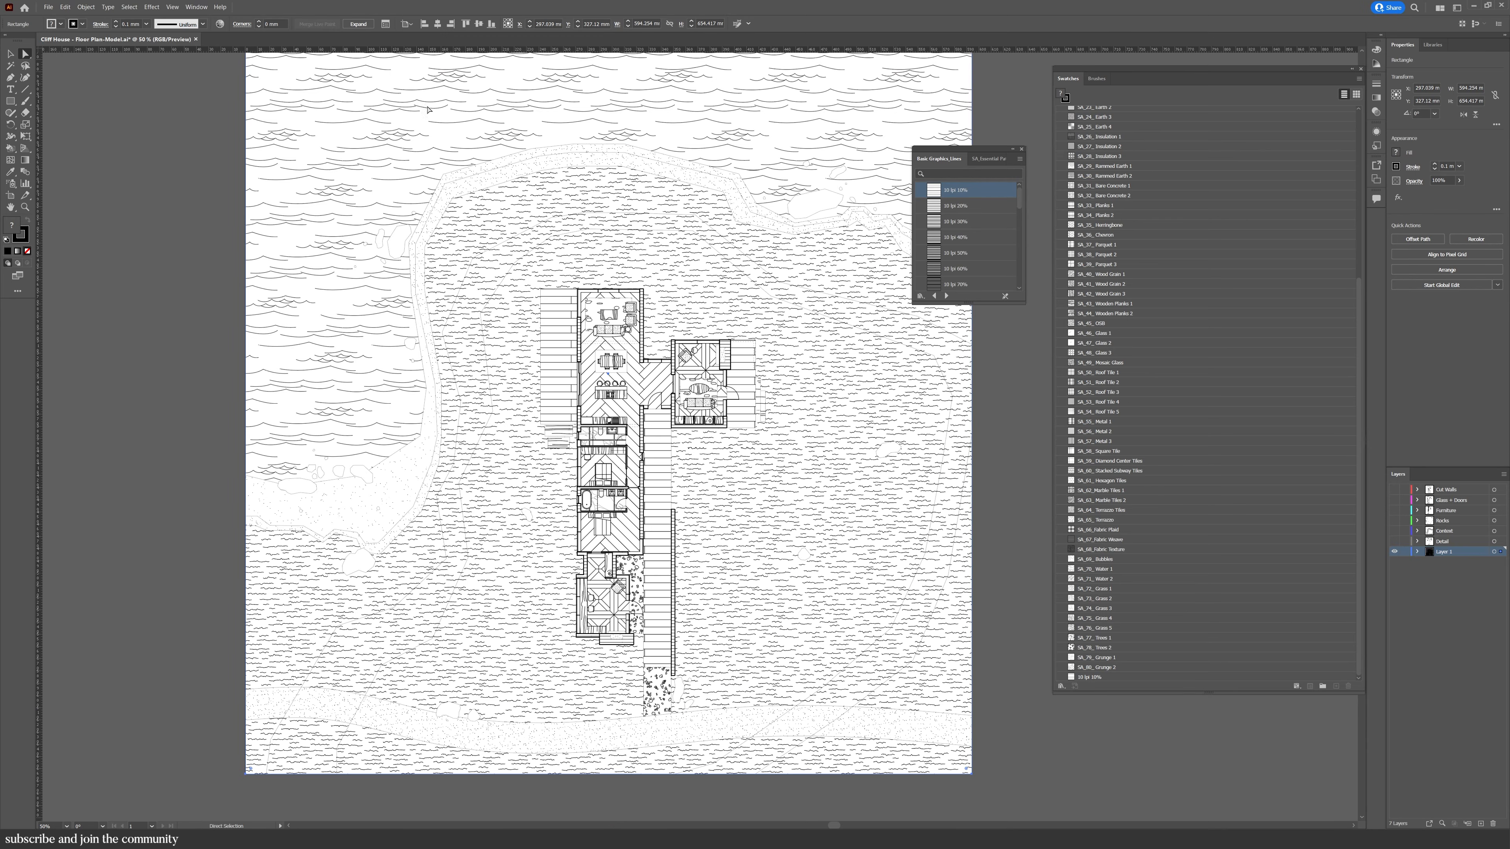
Select the whole expanded drawing on Layer 1, ungroup it and clear the selection
key(v)
click(843, 575)
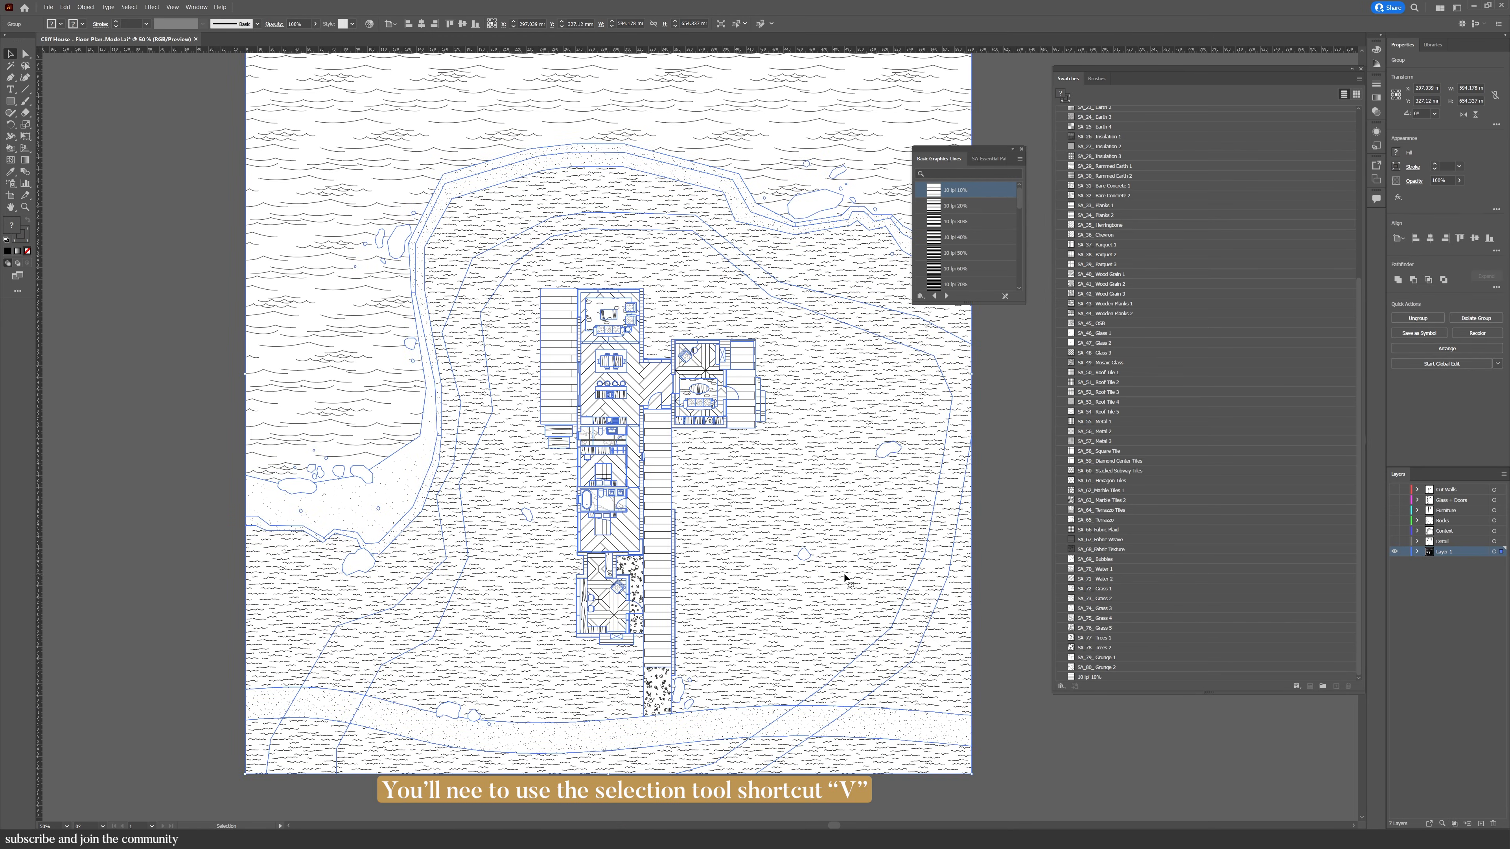
click(1426, 322)
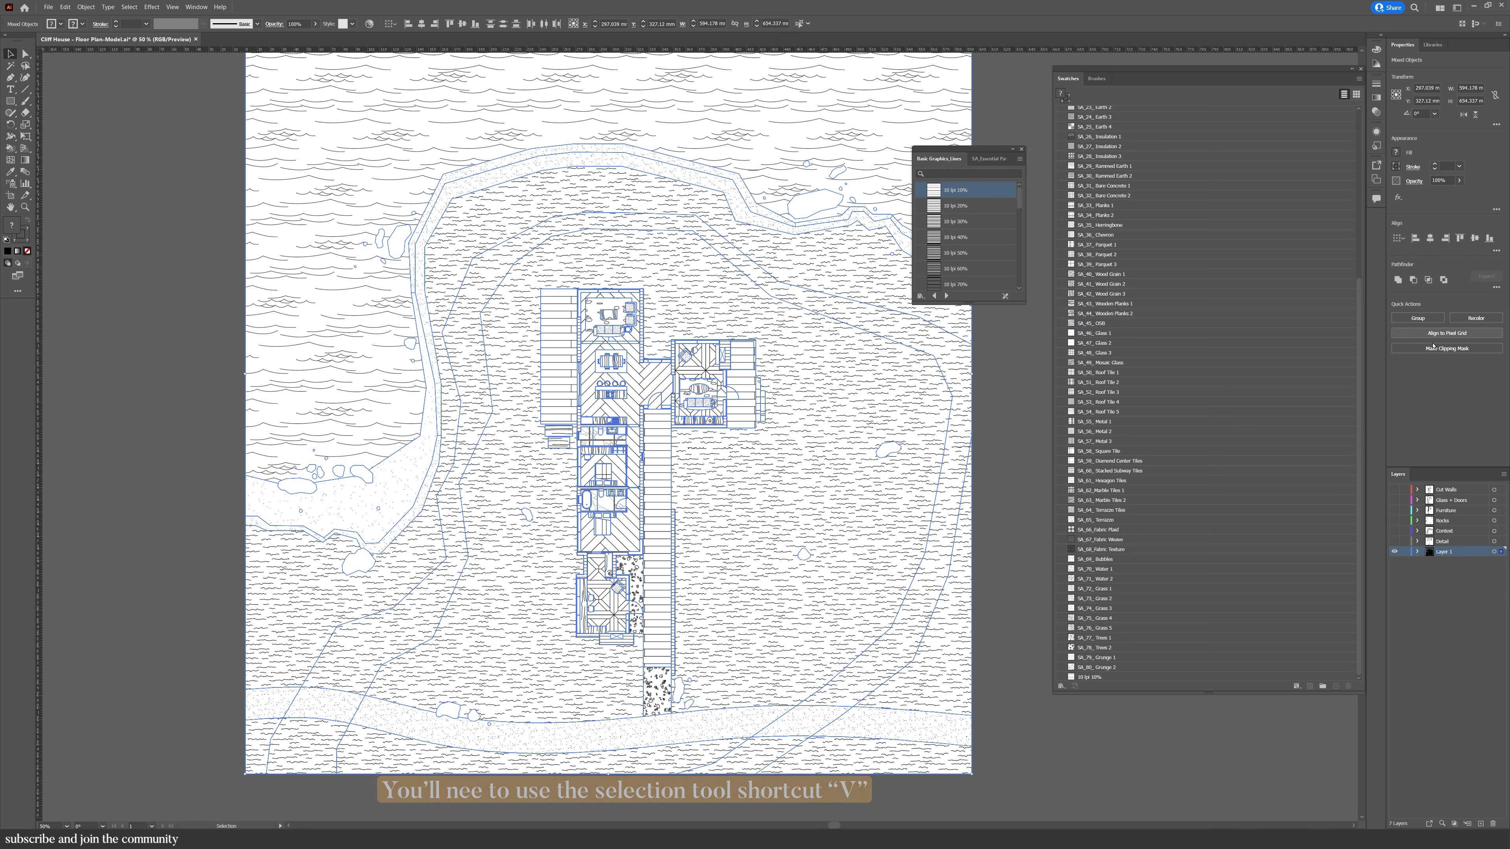
click(861, 608)
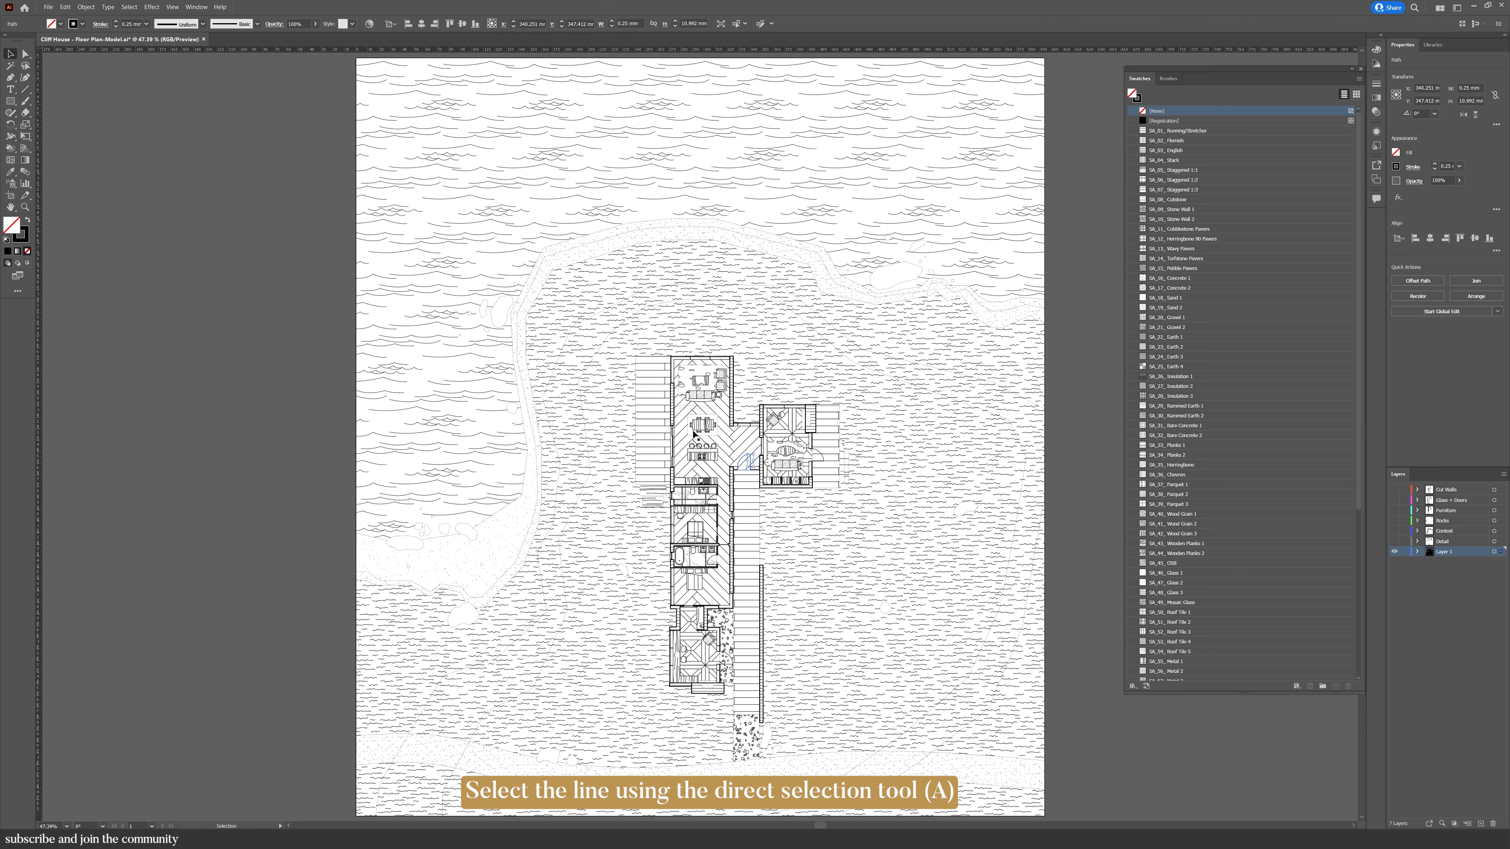
Delete all Layer 1 lines sharing the selected line's stroke color, then show the linework layers from Detail up to Cut Walls
click(130, 7)
mouse_move(178, 88)
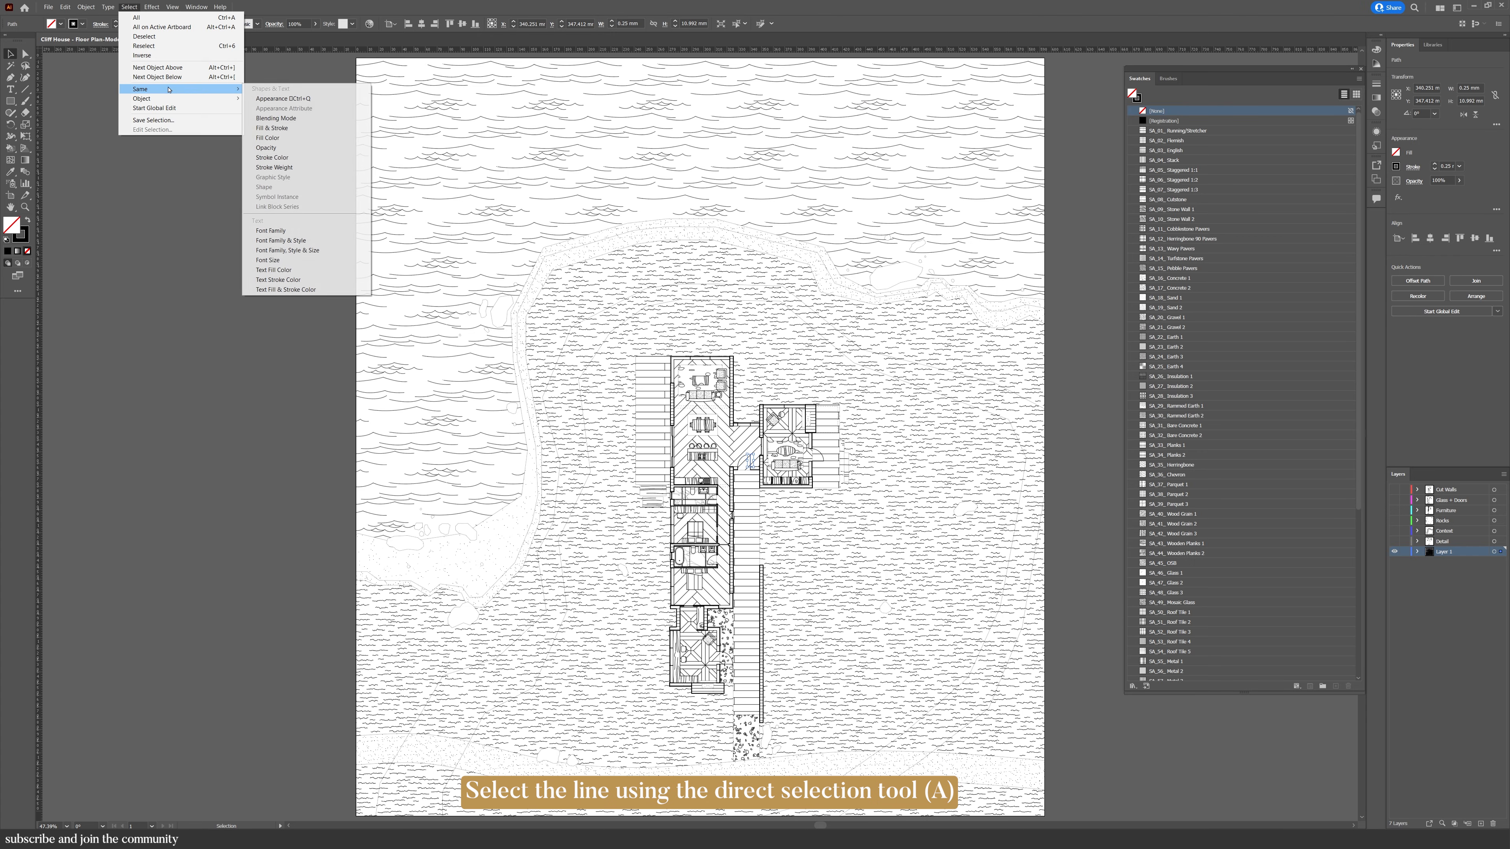
click(278, 158)
key(Delete)
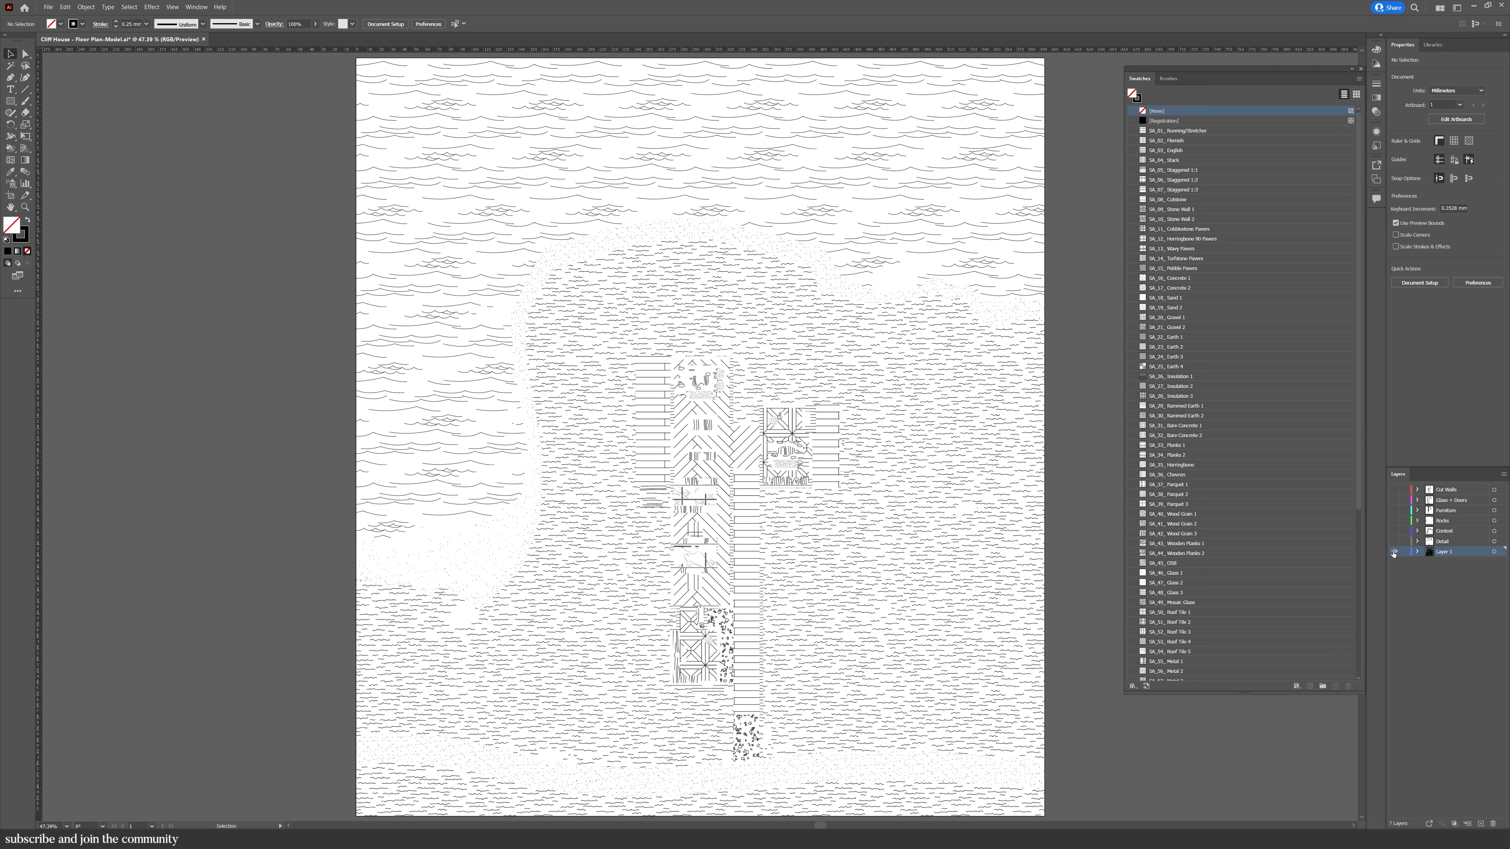
drag(1392, 510, 1394, 490)
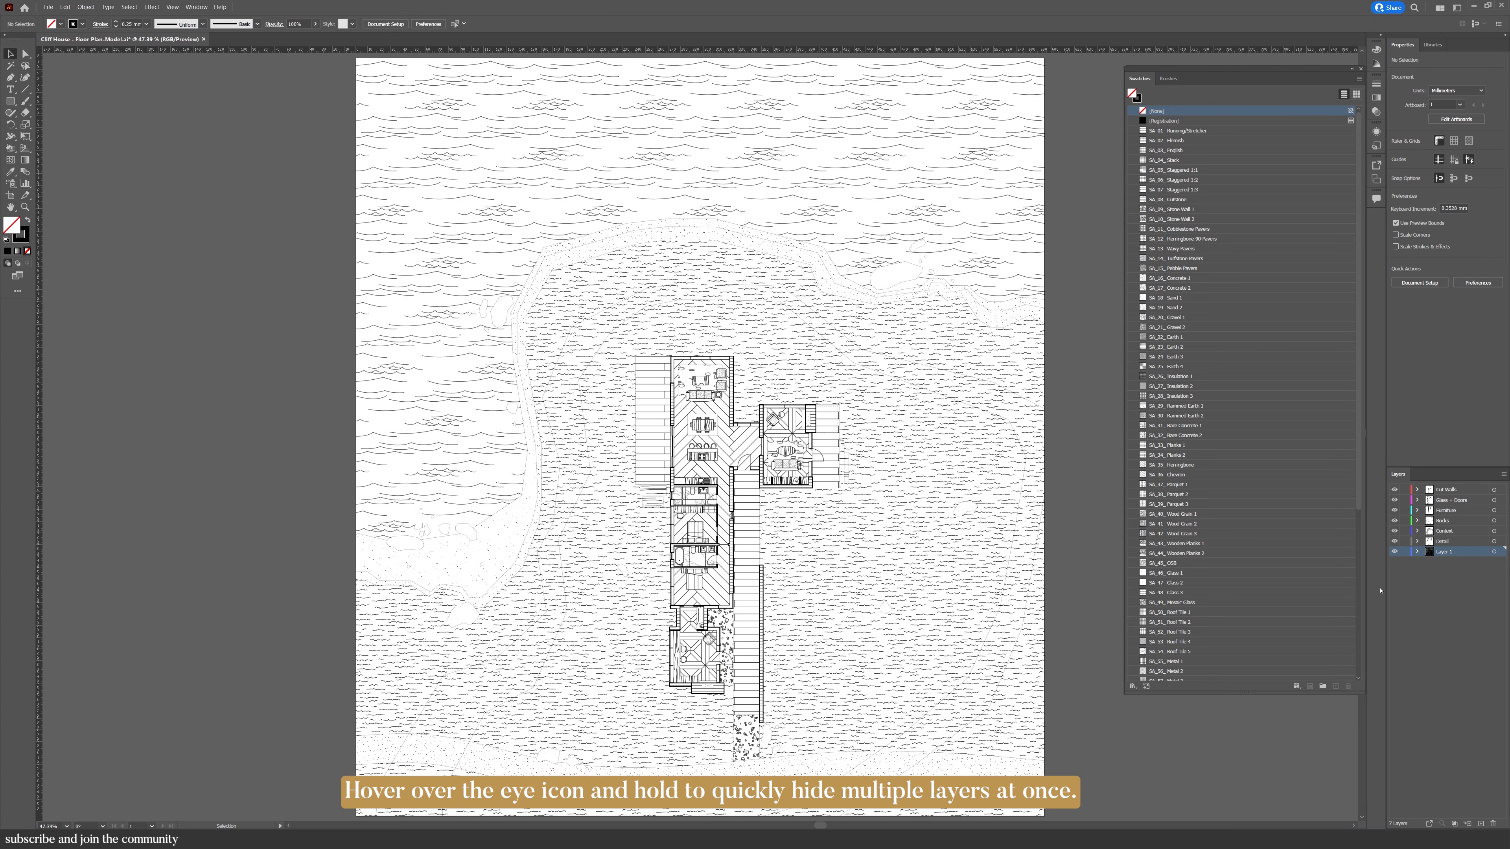
Select everything on Layer 1 and scale only its patterns uniformly to 20%, without transforming the objects
click(1496, 554)
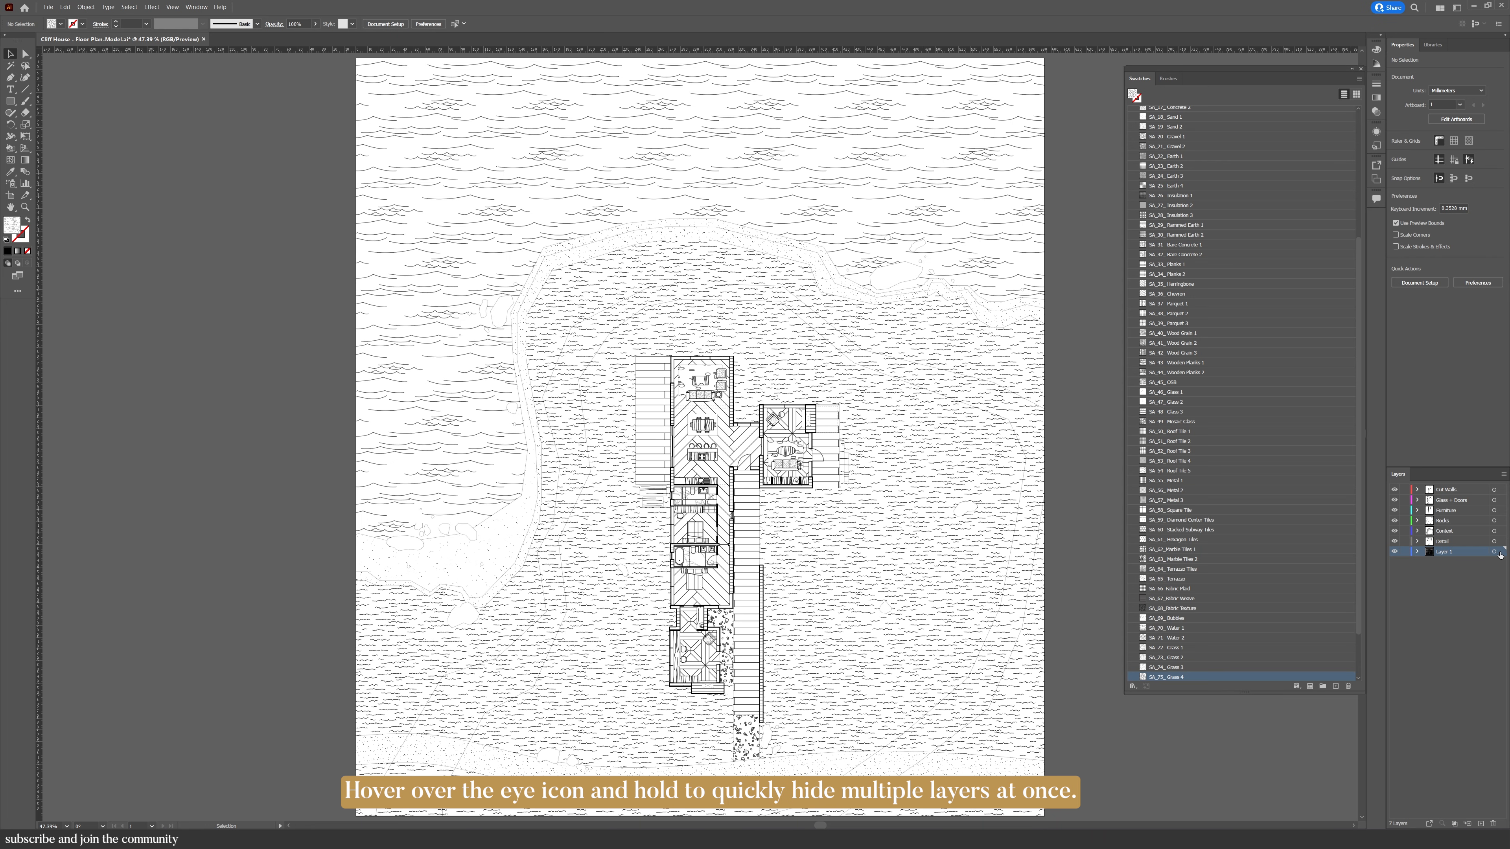
click(1499, 553)
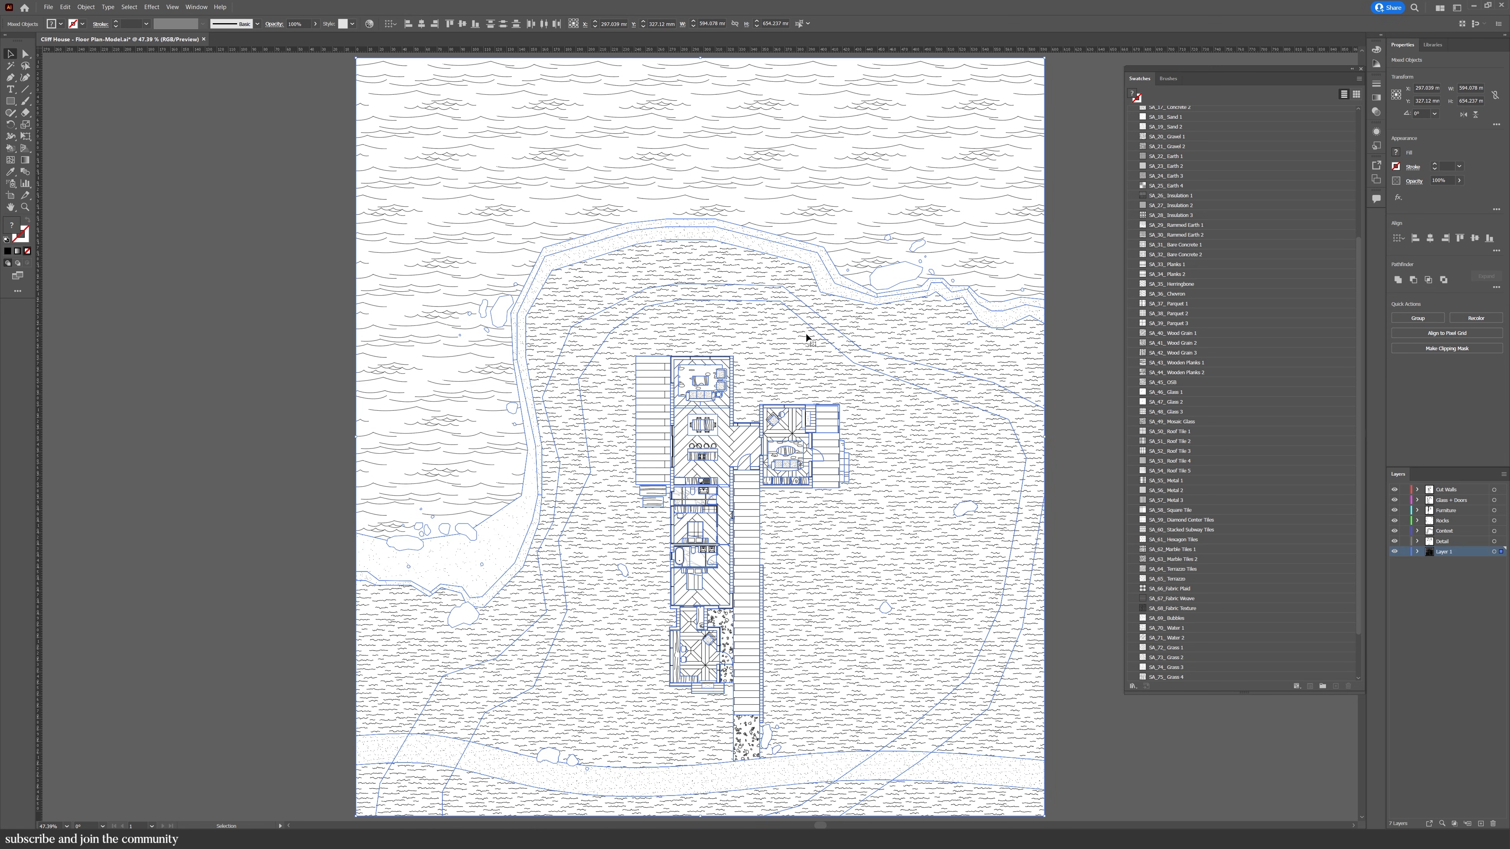
click(85, 7)
mouse_move(101, 17)
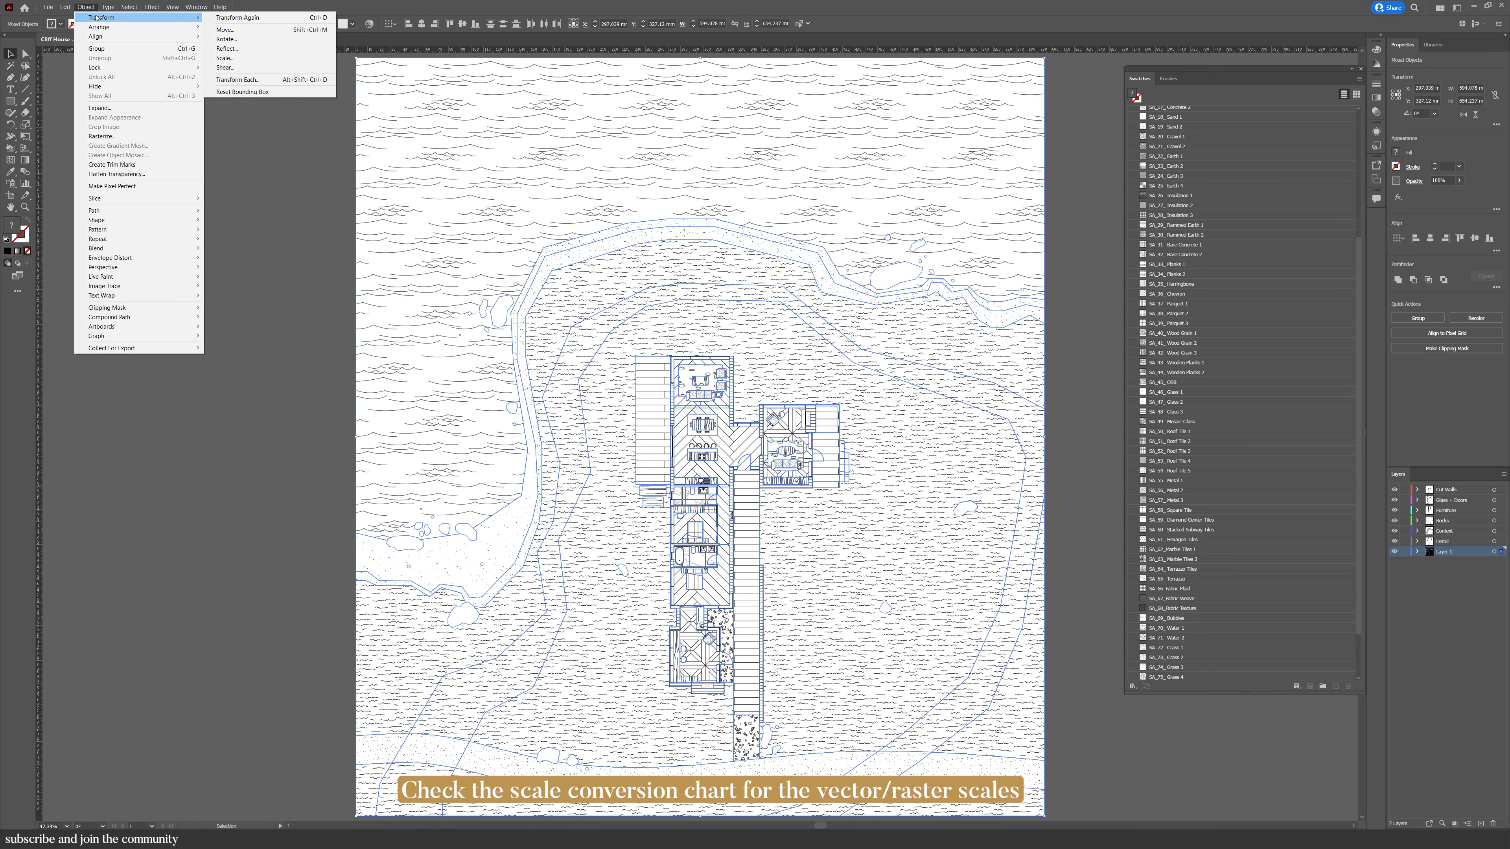
click(225, 57)
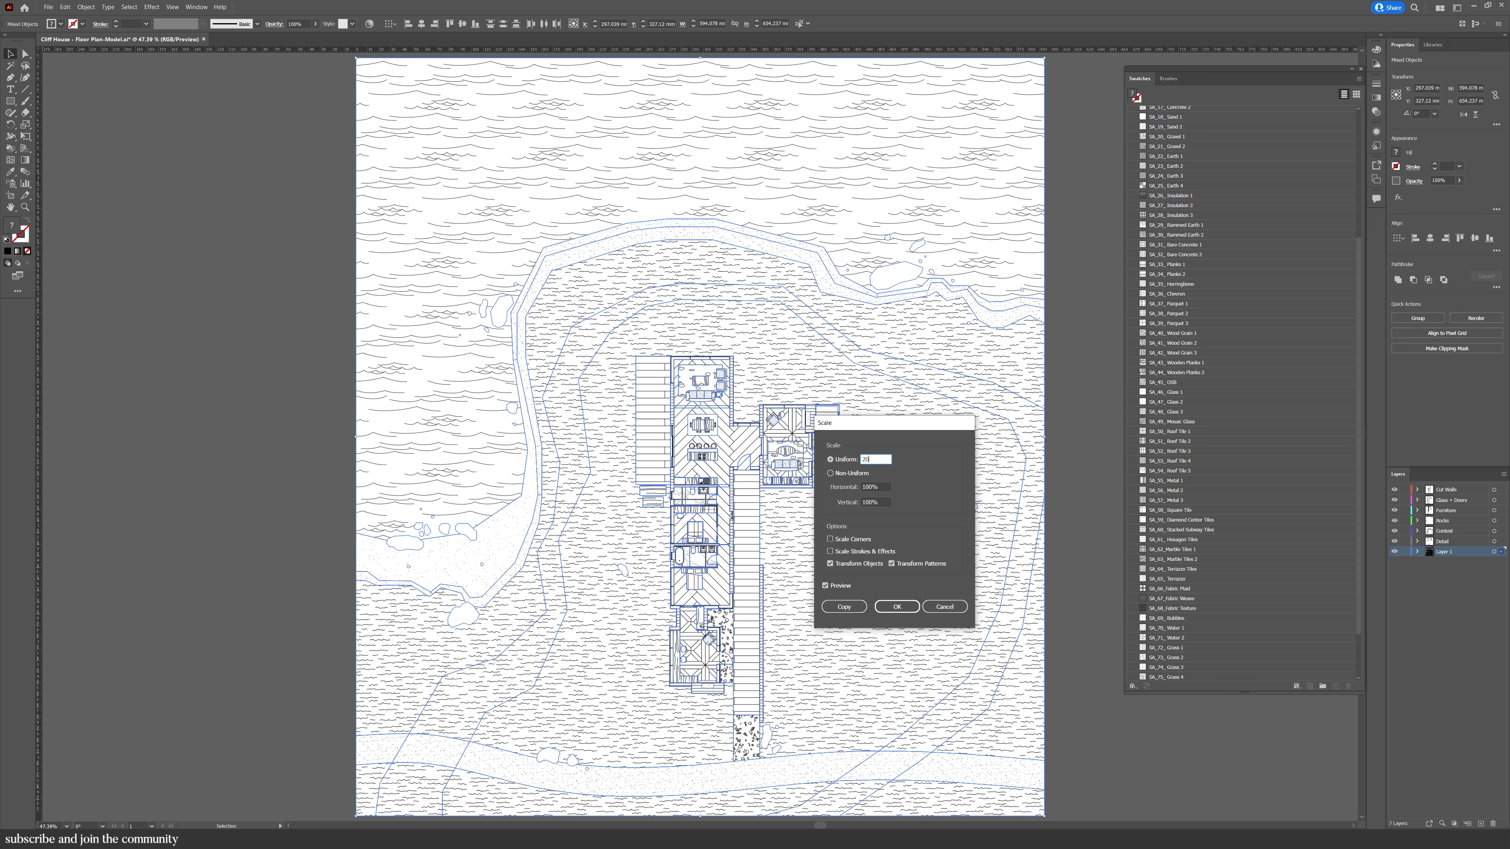
click(852, 565)
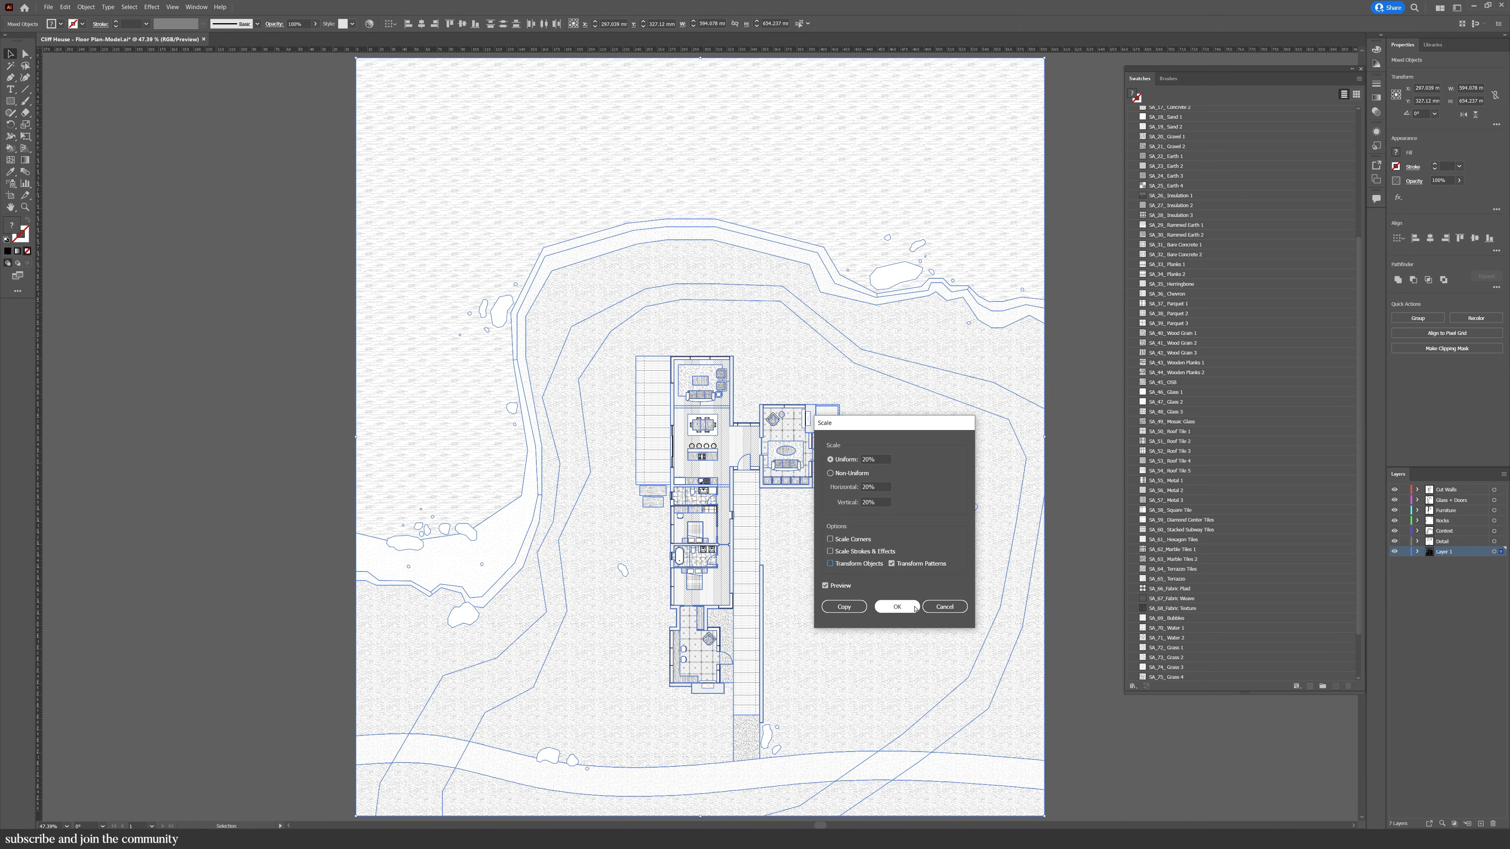
click(897, 606)
click(1087, 722)
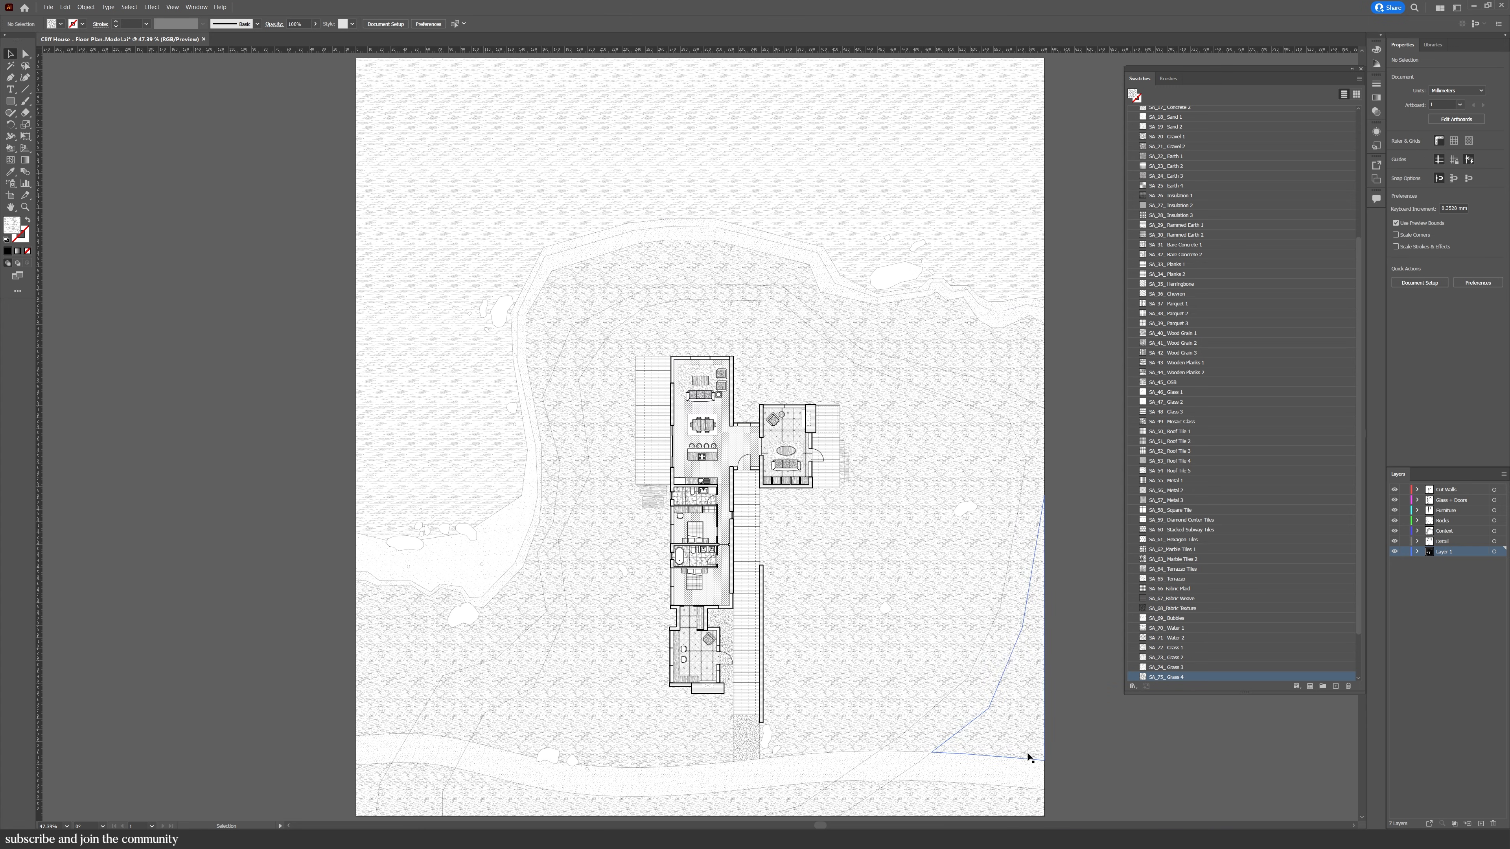
Select all walls filled with the 10 lpi 10% pattern and rotate only their pattern by 45°
drag(1088, 728, 1020, 700)
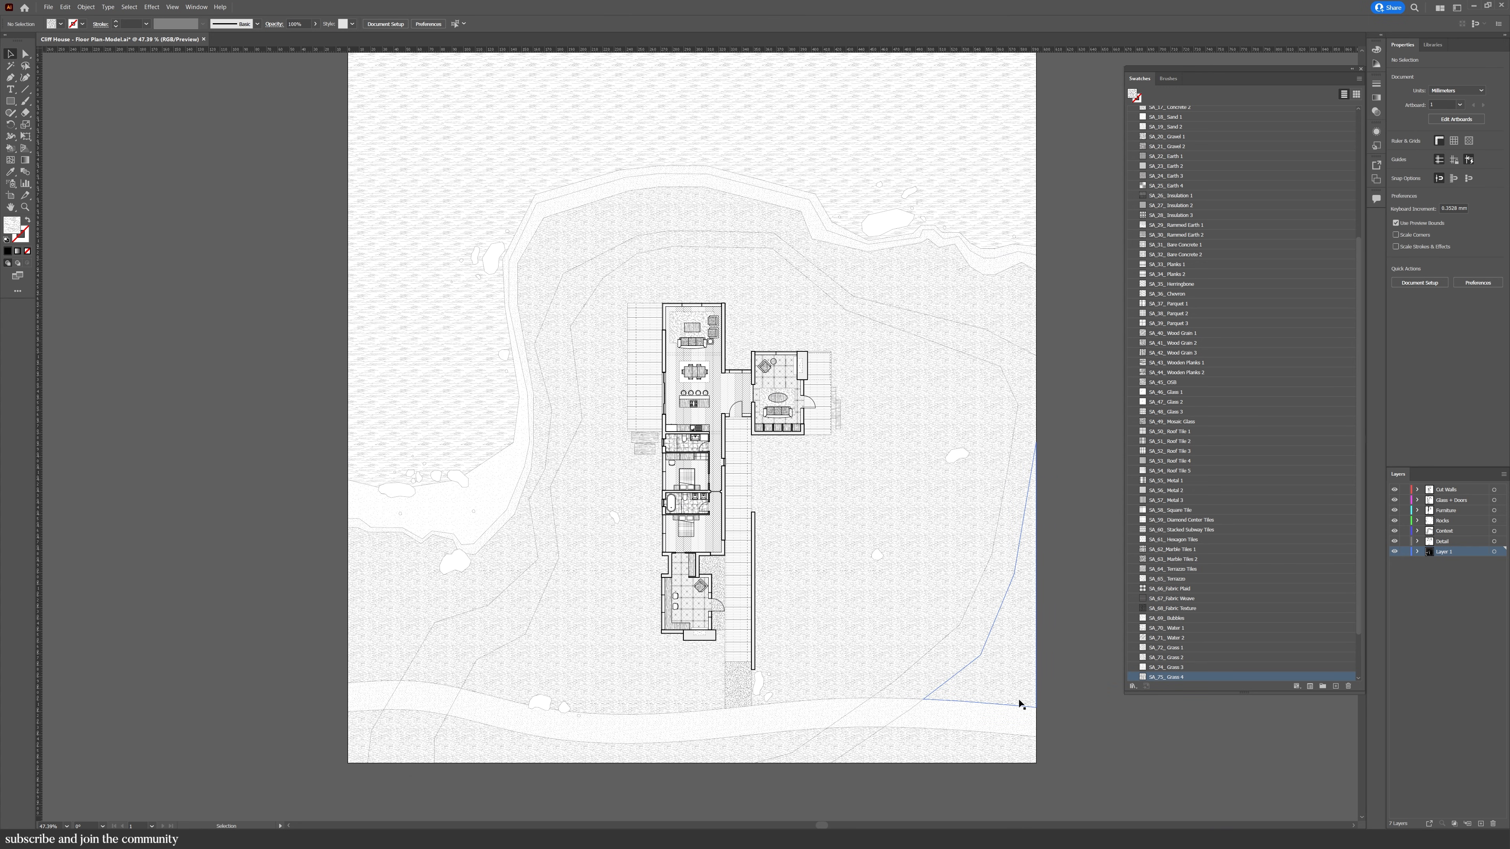
scroll(748, 657, up, 2)
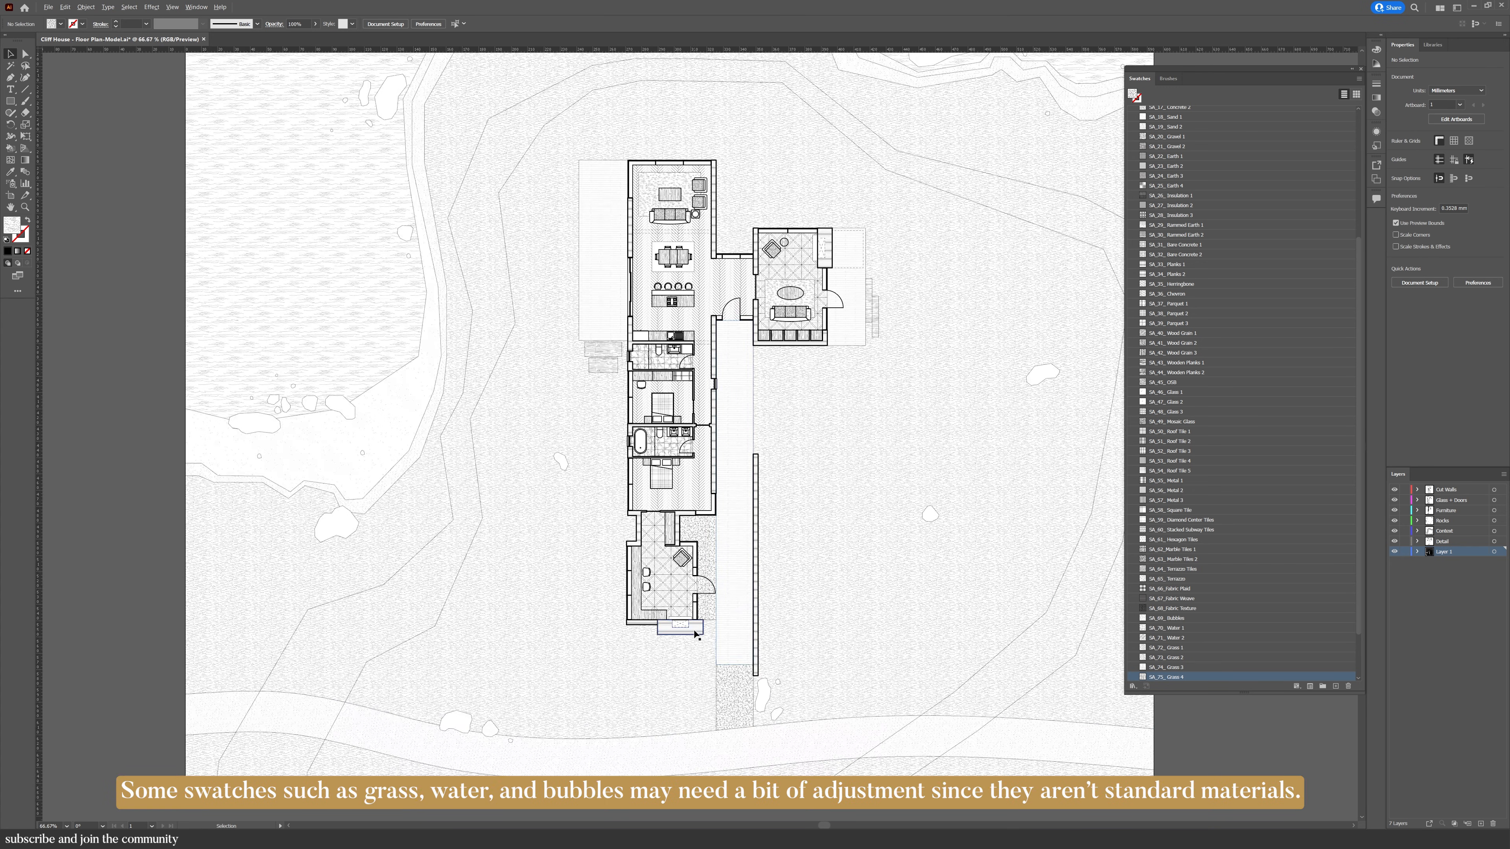
scroll(697, 635, up, 3)
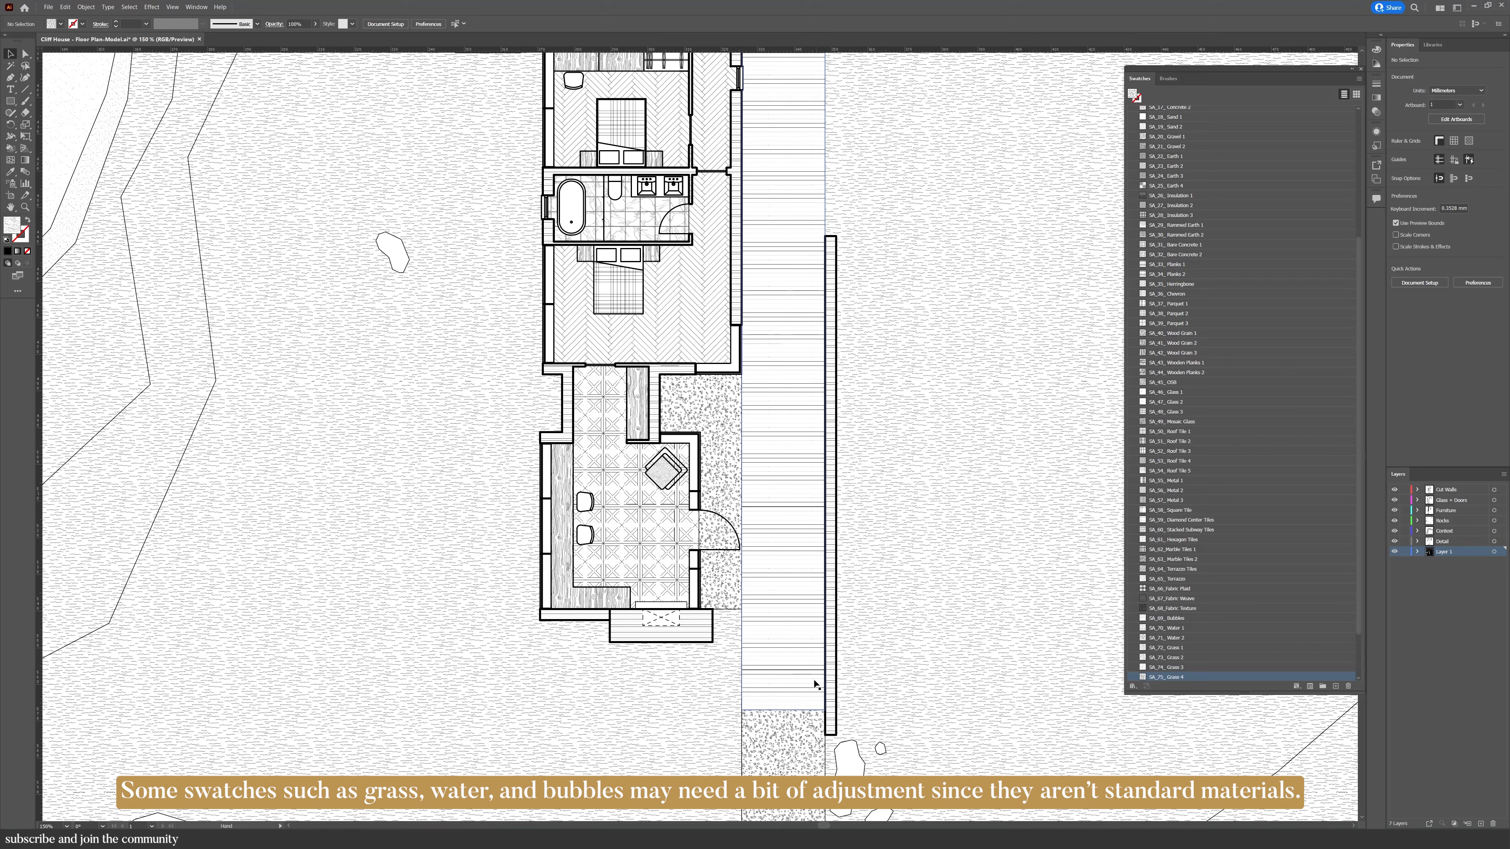
click(689, 642)
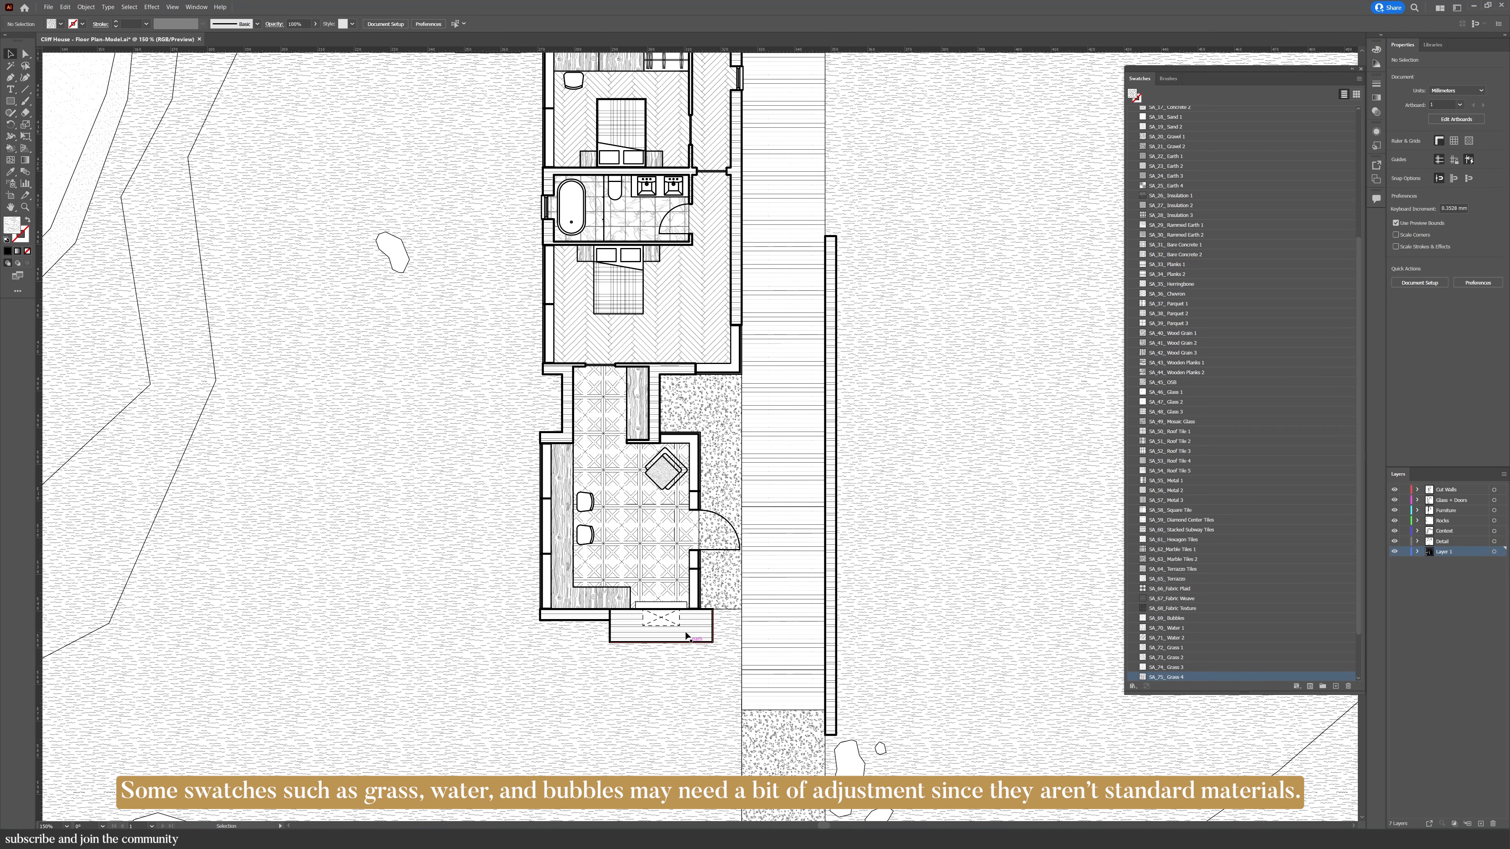
key(ctrl+6)
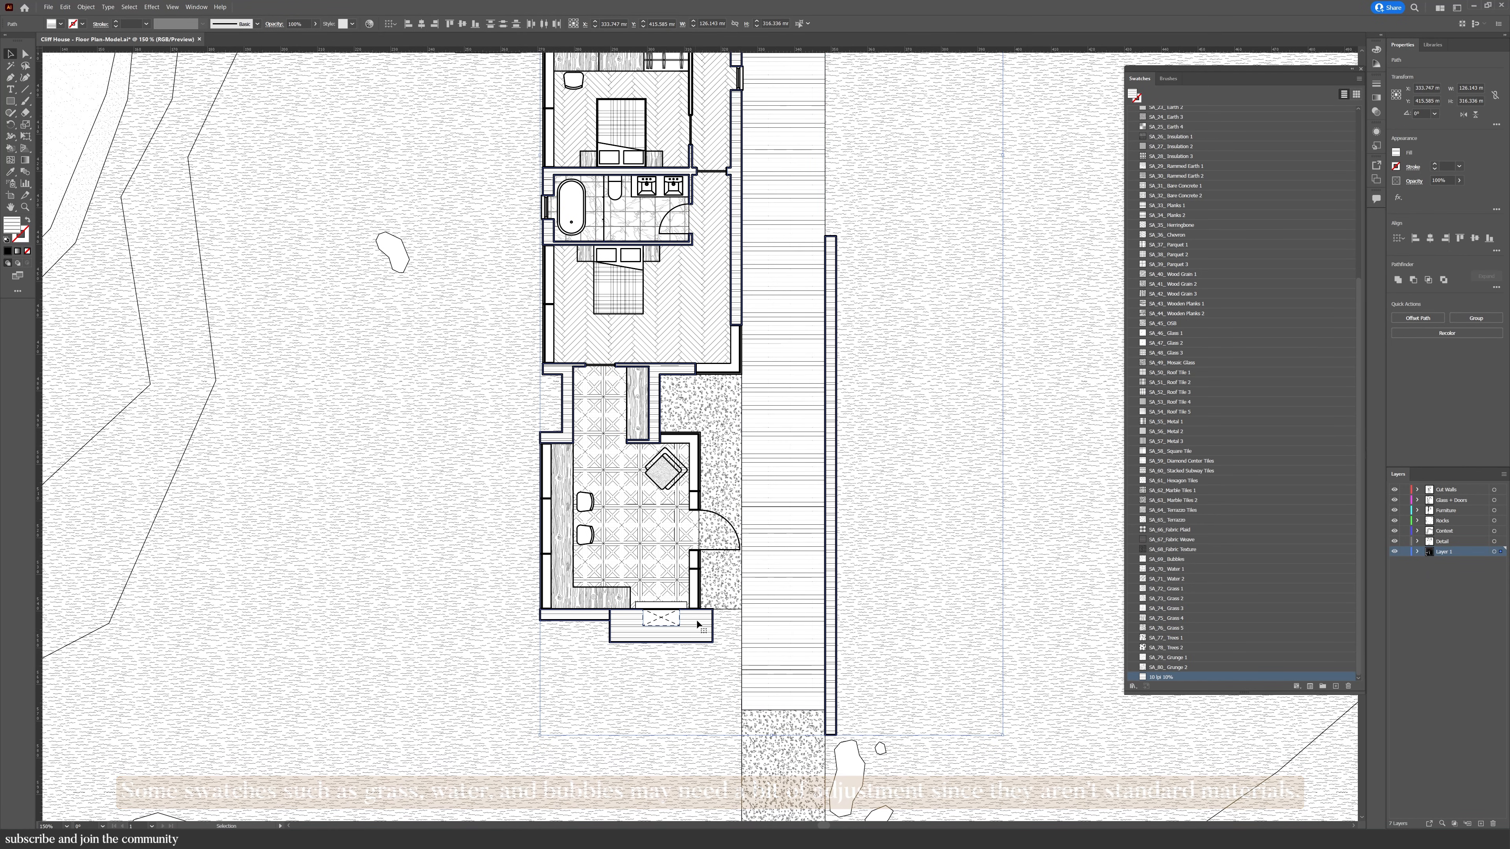
click(86, 7)
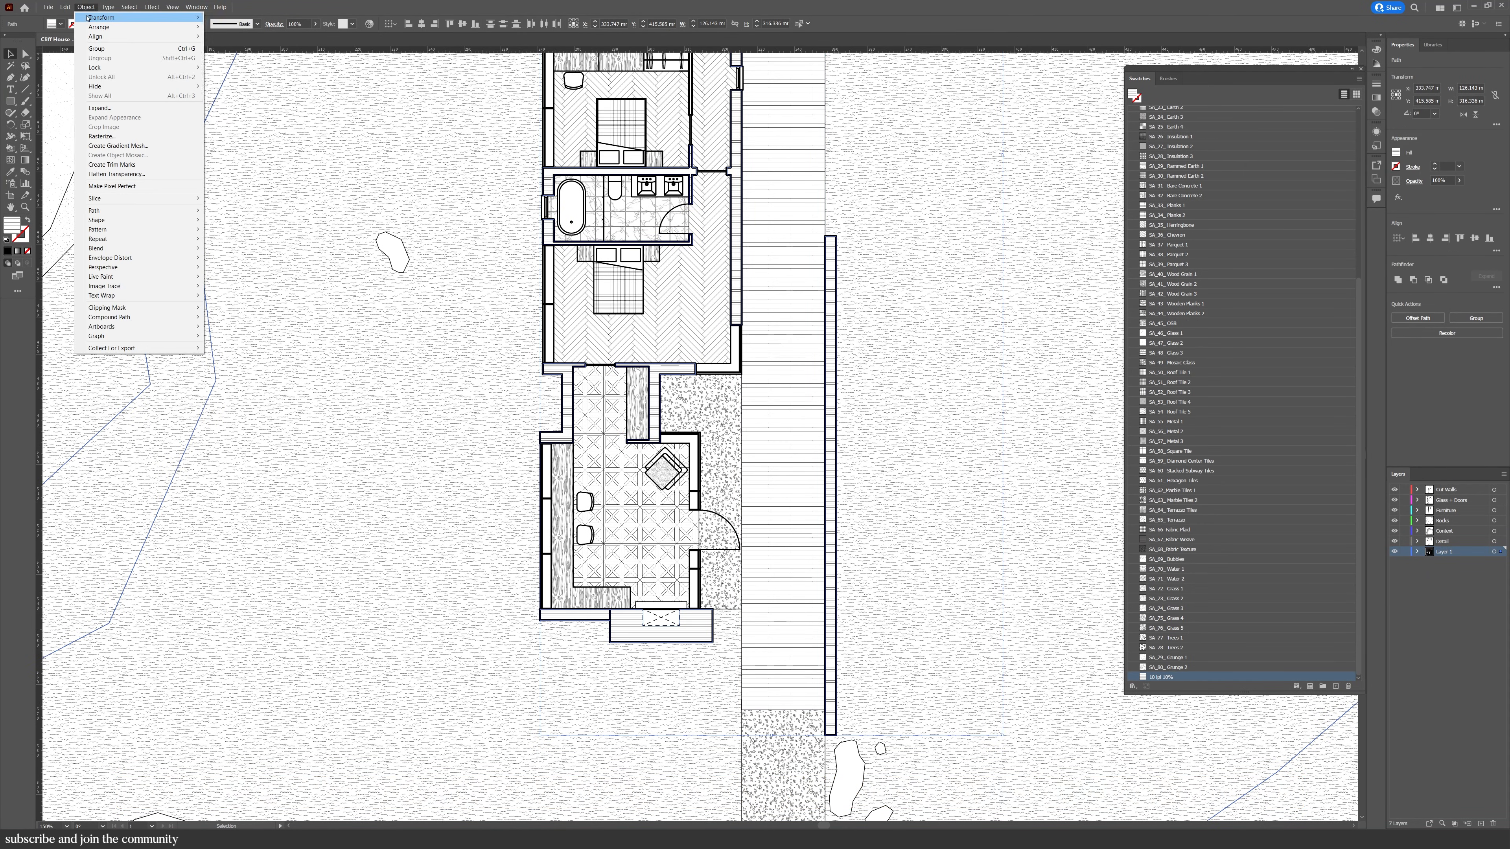
mouse_move(119, 17)
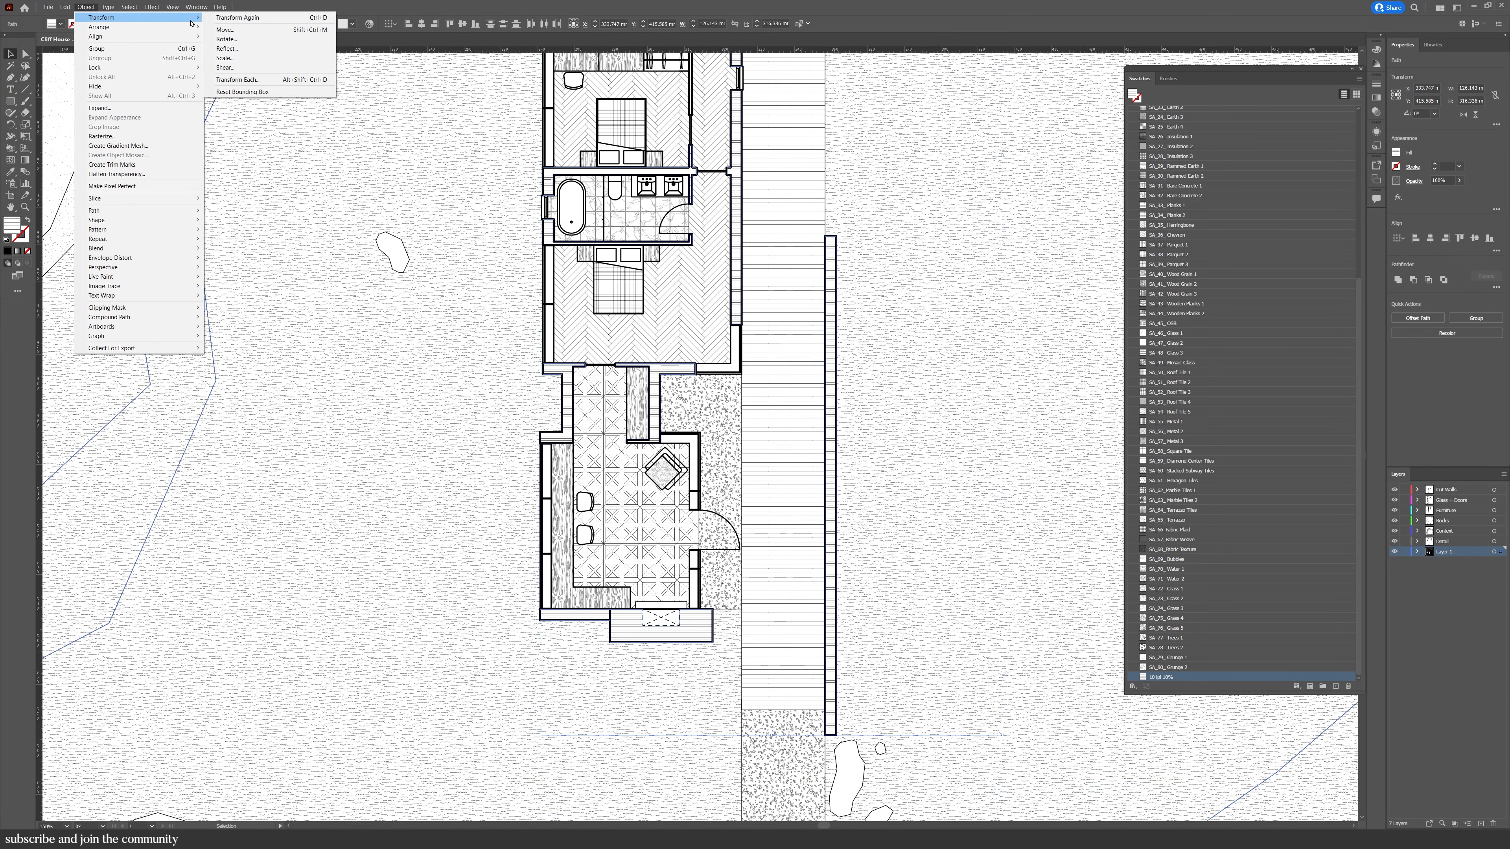
click(226, 39)
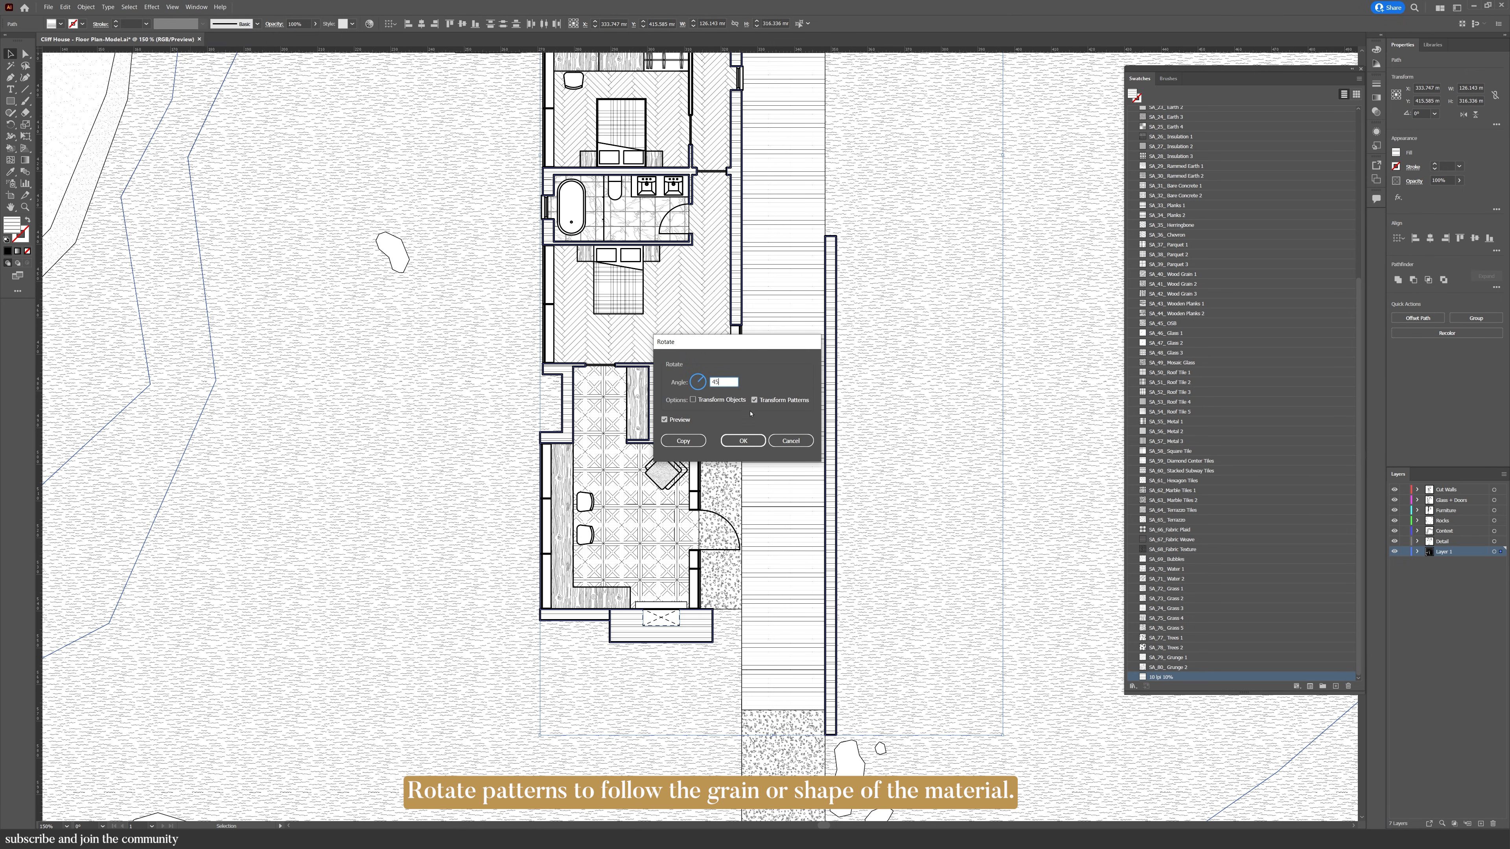
click(743, 440)
click(743, 440)
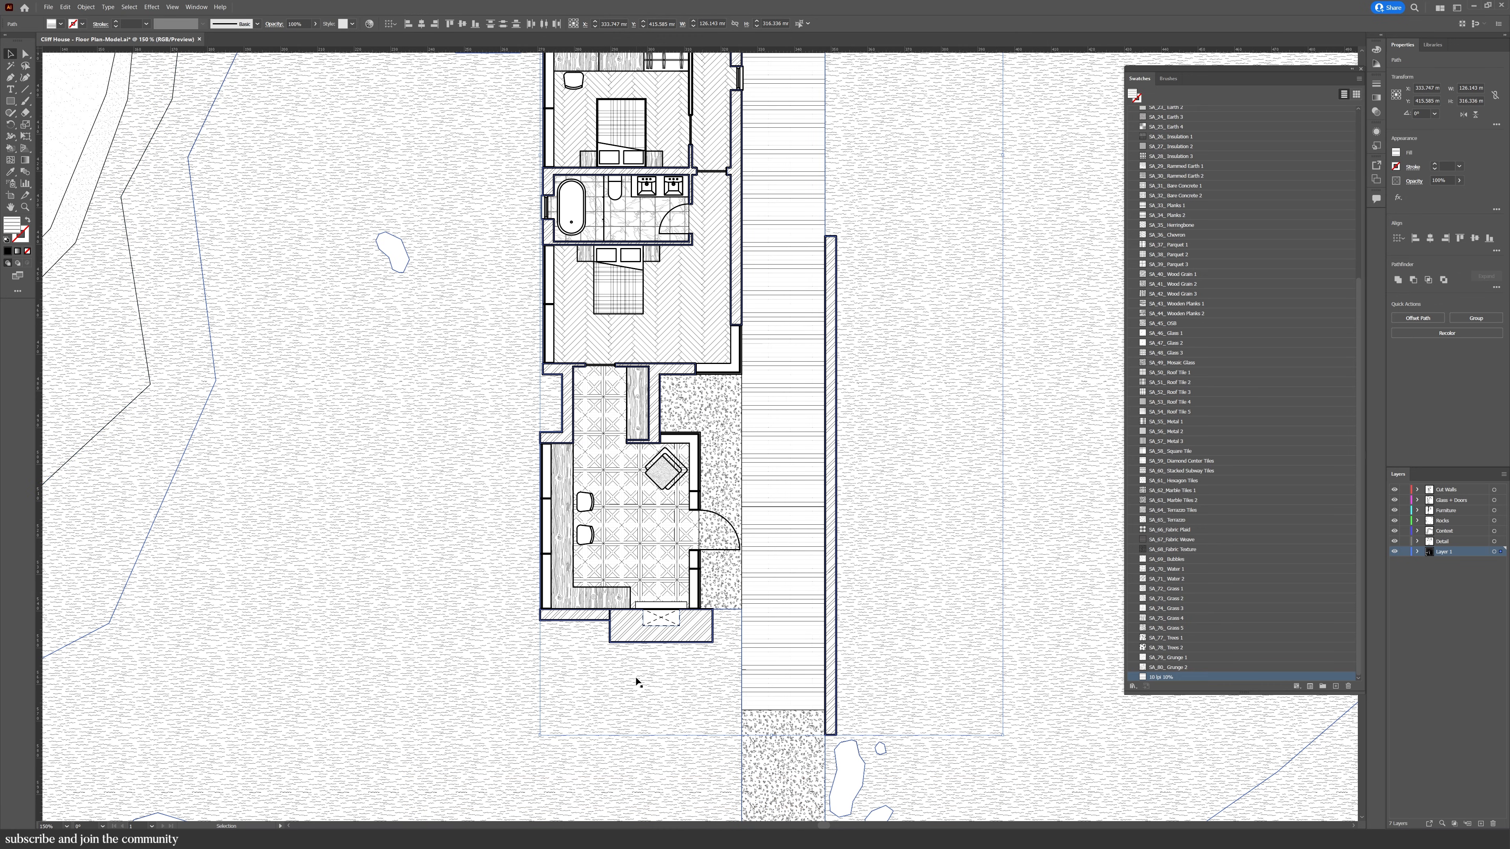
Turn the decks' SA_33_ Planks 1 pattern lengthwise and repeat the last transformation on the living room coffee table's wood grain
click(806, 608)
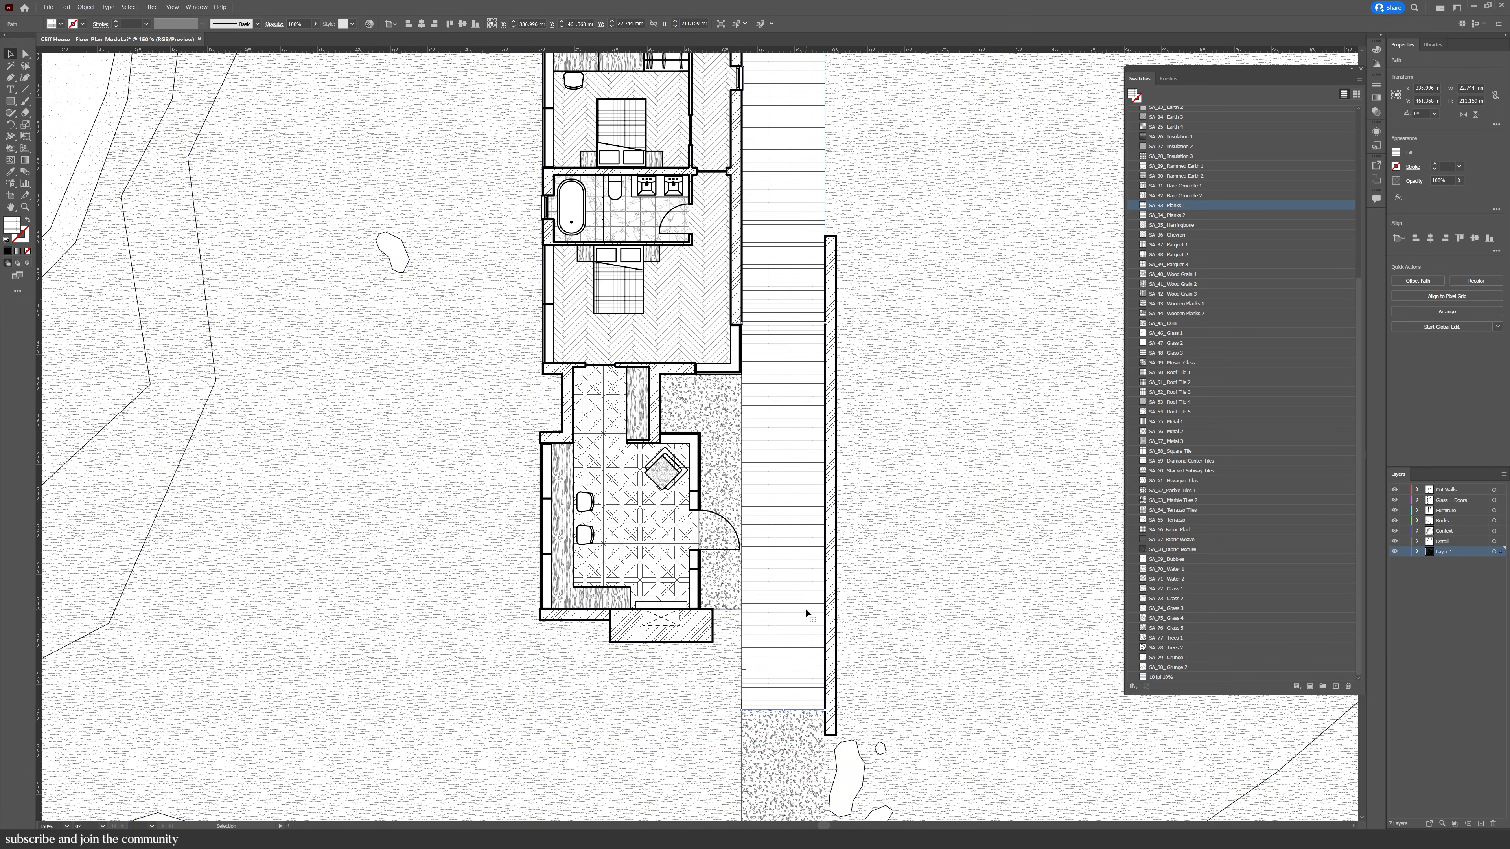
drag(678, 321, 701, 495)
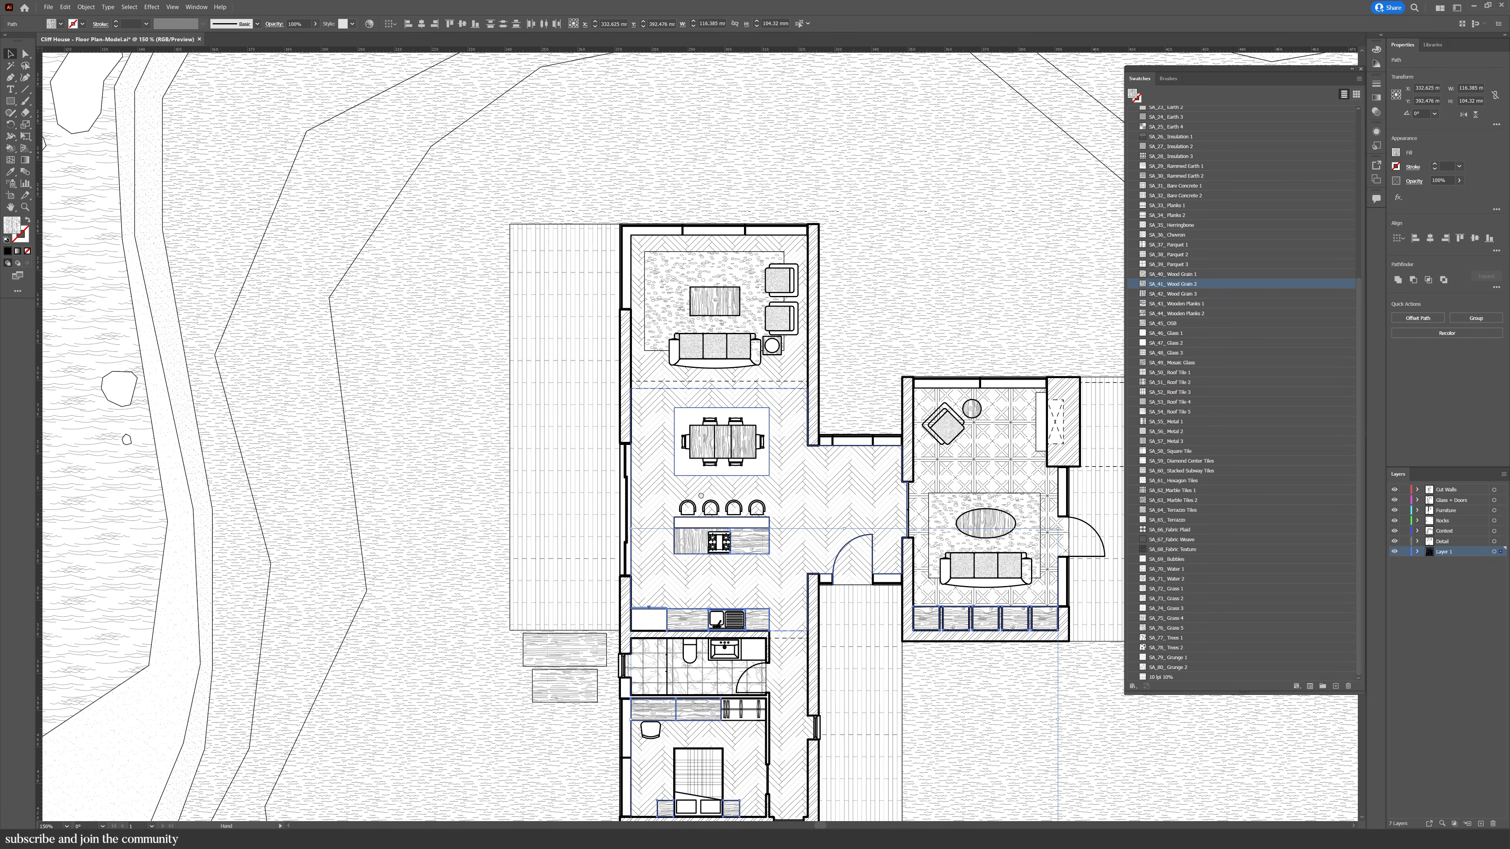
click(719, 303)
click(86, 7)
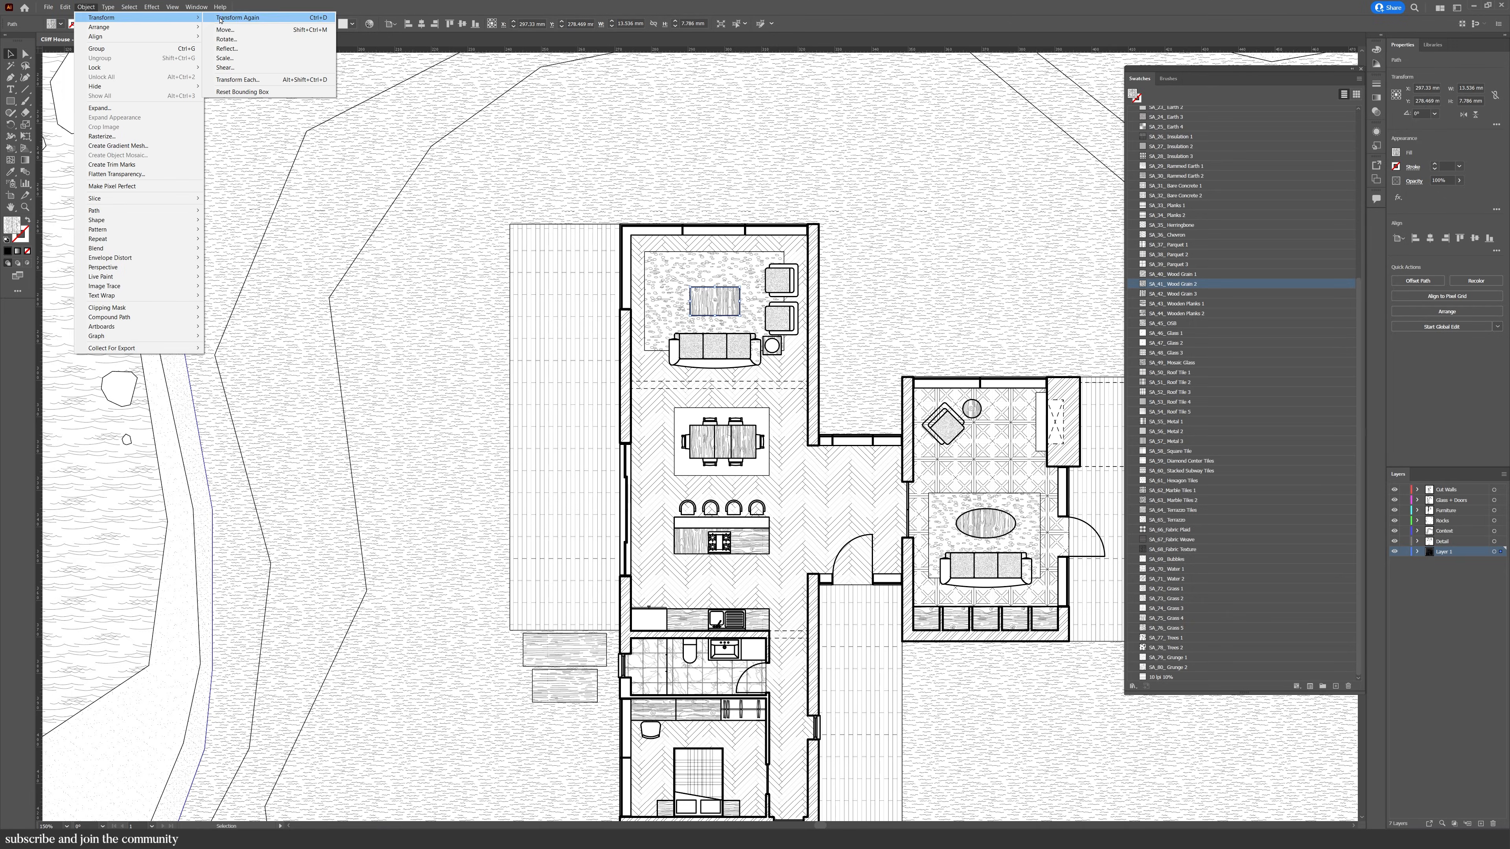
click(238, 17)
drag(652, 457, 637, 424)
scroll(713, 538, up, 3)
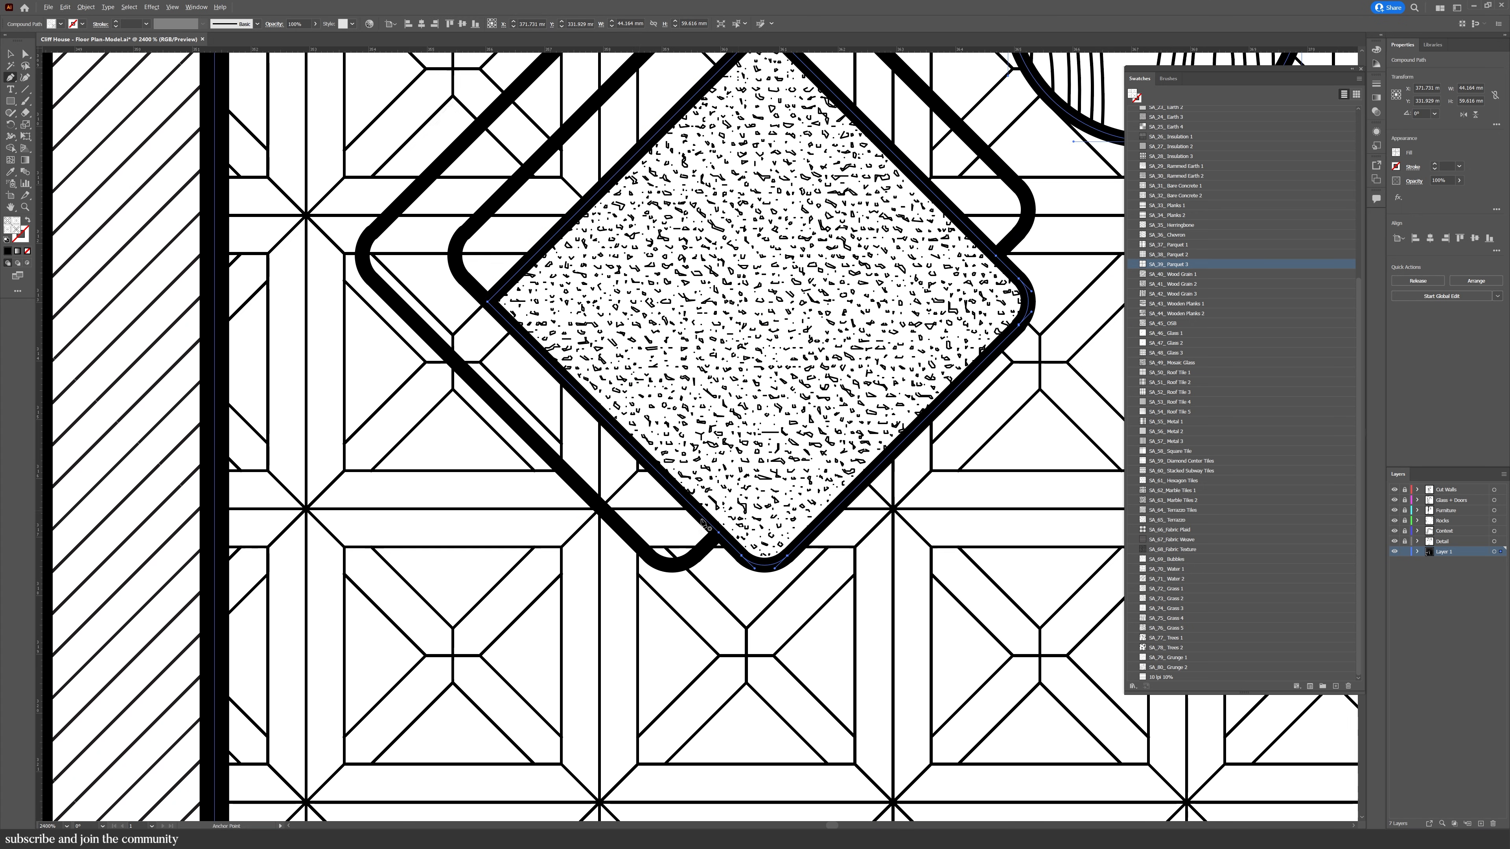
Trace the exposed parts of the stacked chair outline around the textured diamond cushion as one closed cover shape with the Pen tool
click(719, 533)
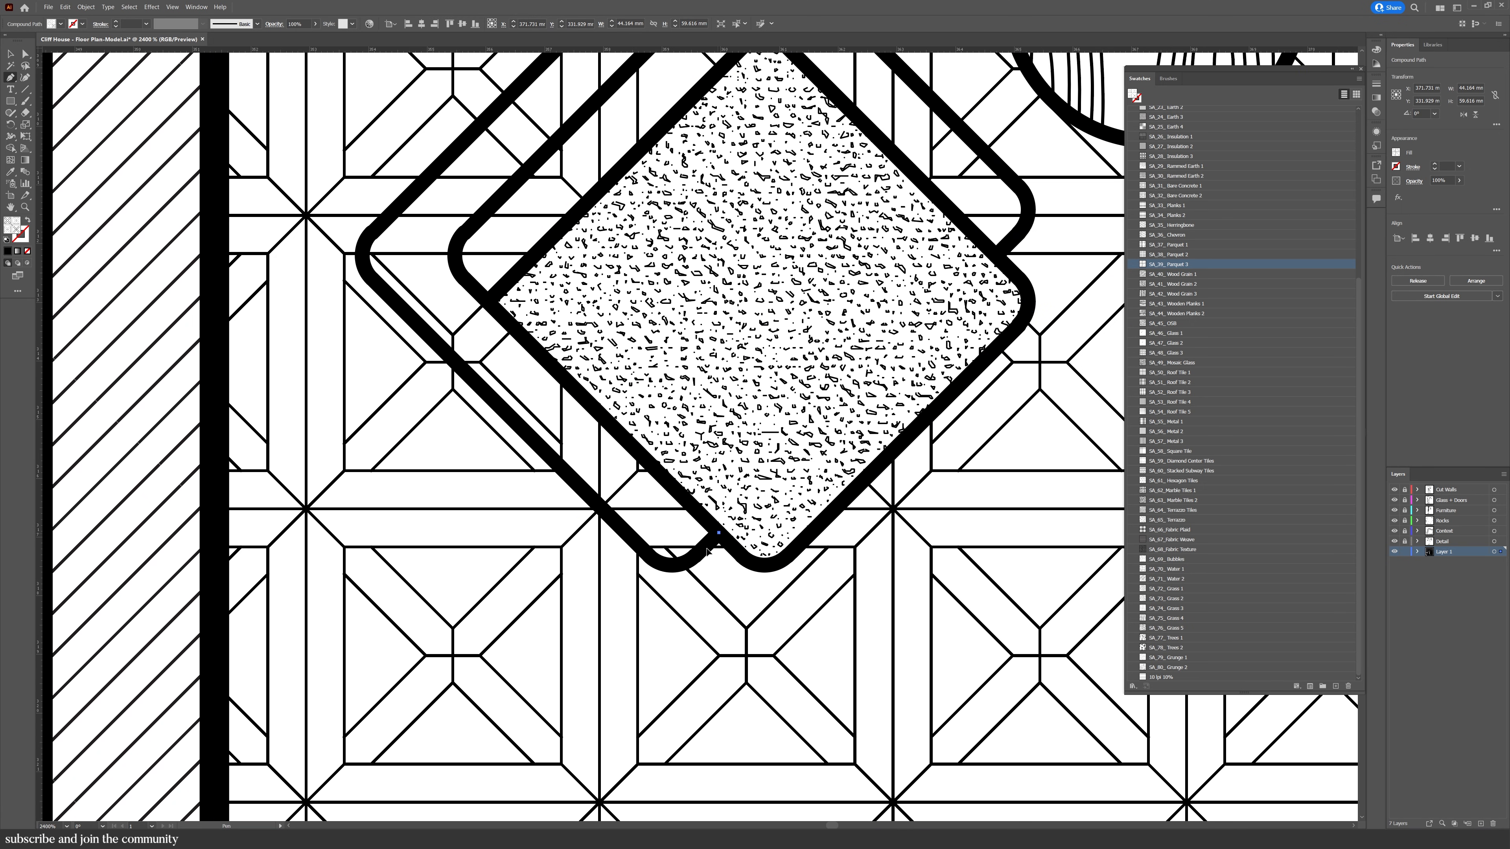
click(684, 569)
click(365, 272)
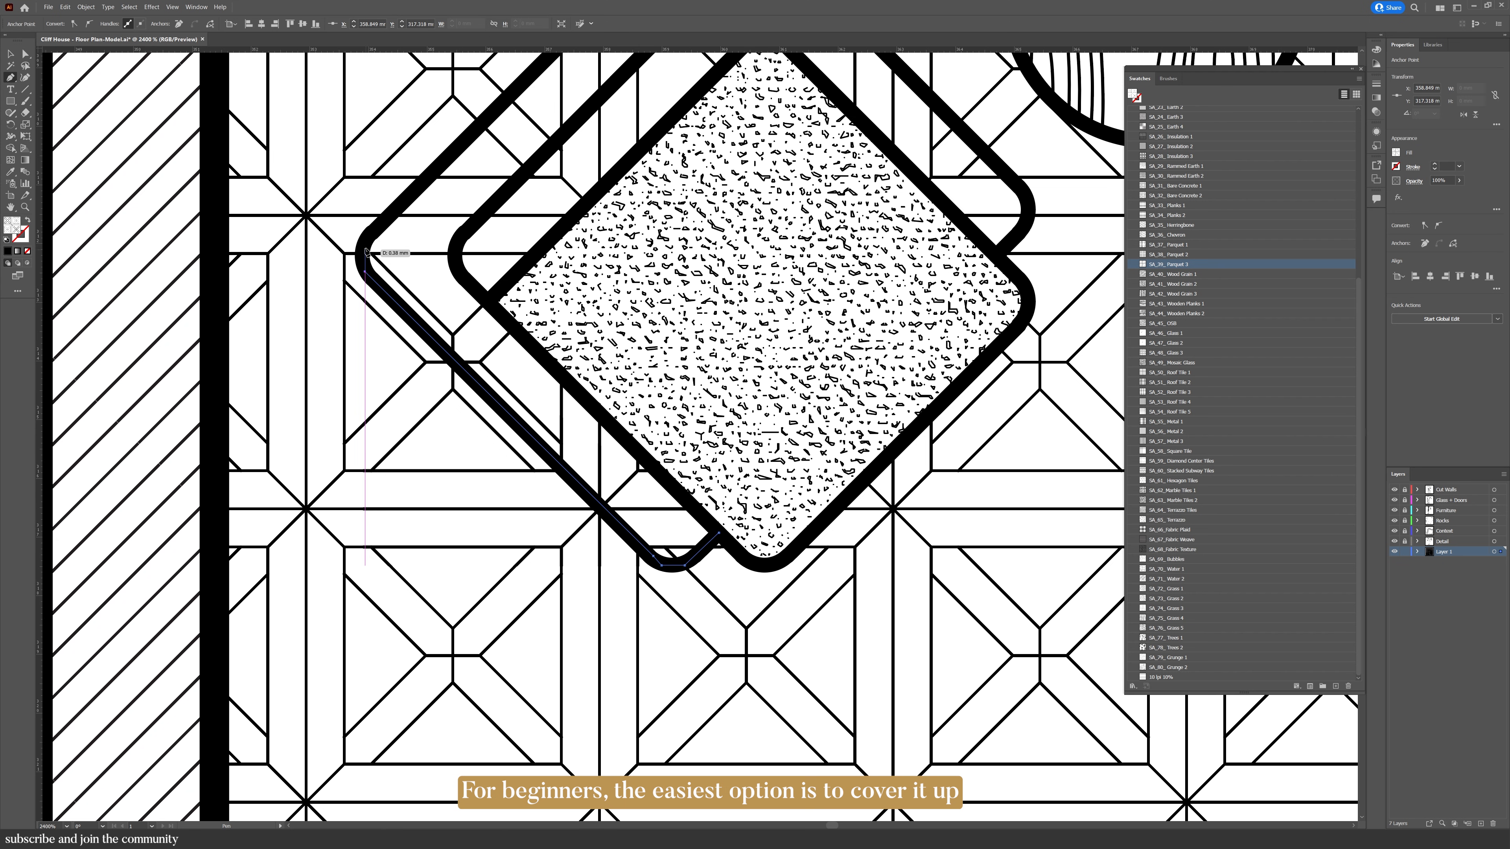
click(365, 247)
click(370, 232)
drag(565, 89, 480, 306)
click(621, 116)
click(642, 116)
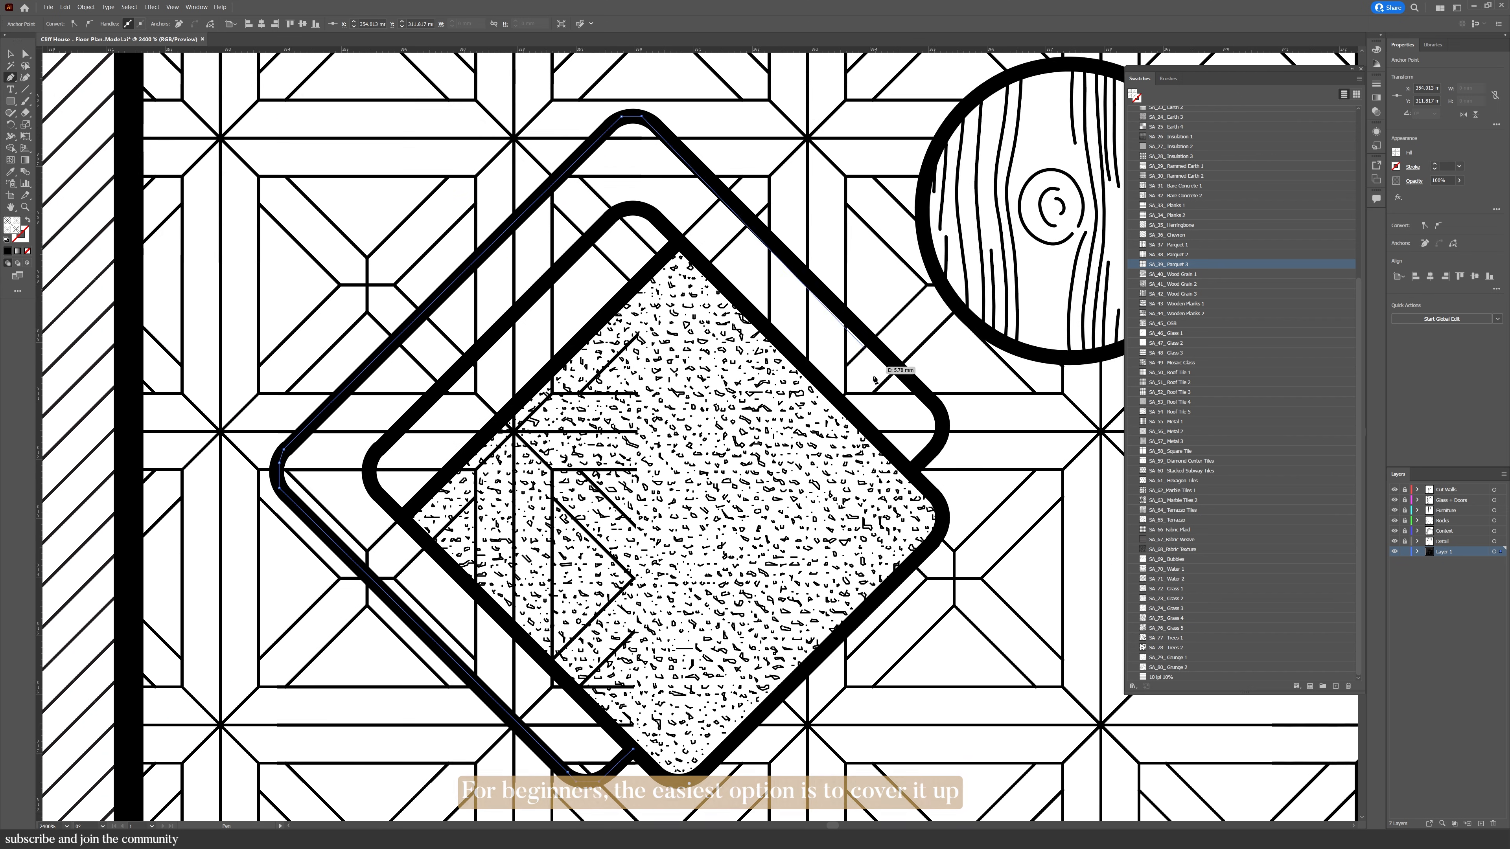
click(939, 413)
click(943, 425)
click(939, 440)
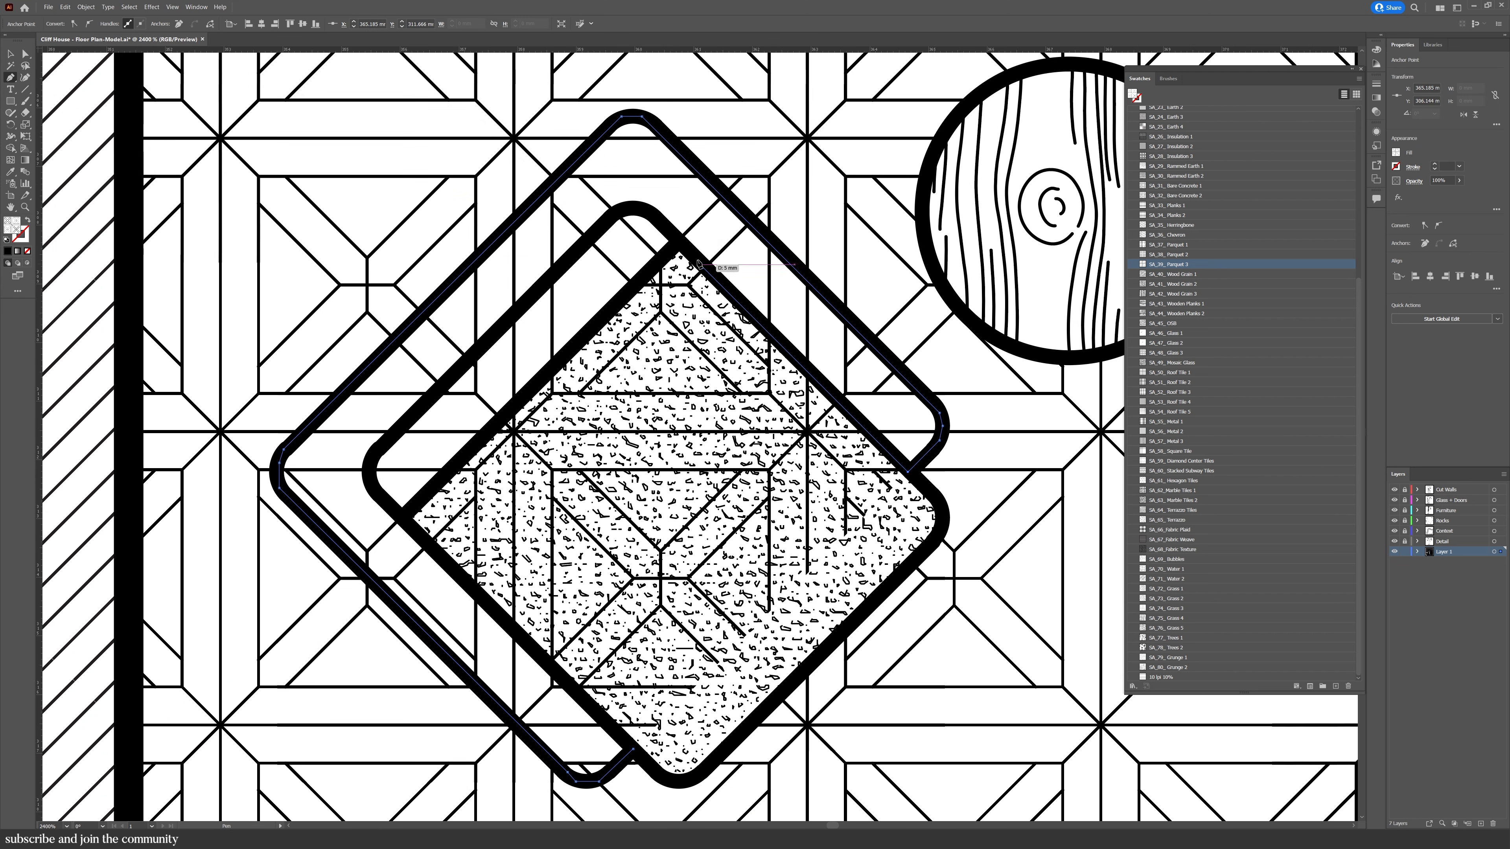
click(679, 244)
click(403, 518)
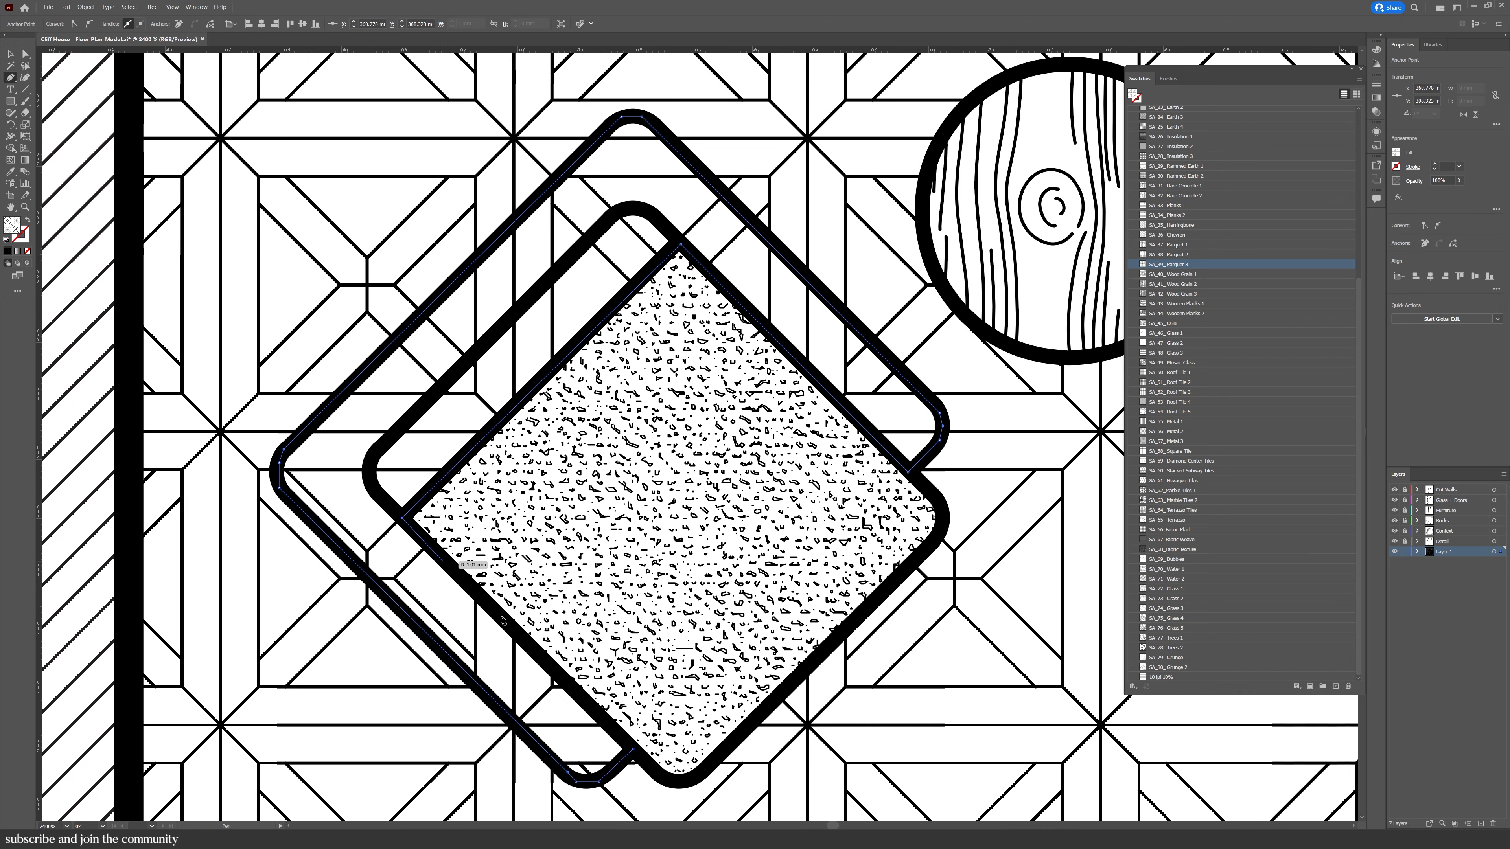
click(632, 748)
Replace the traced cover shape's pattern fill with a solid color
key(a)
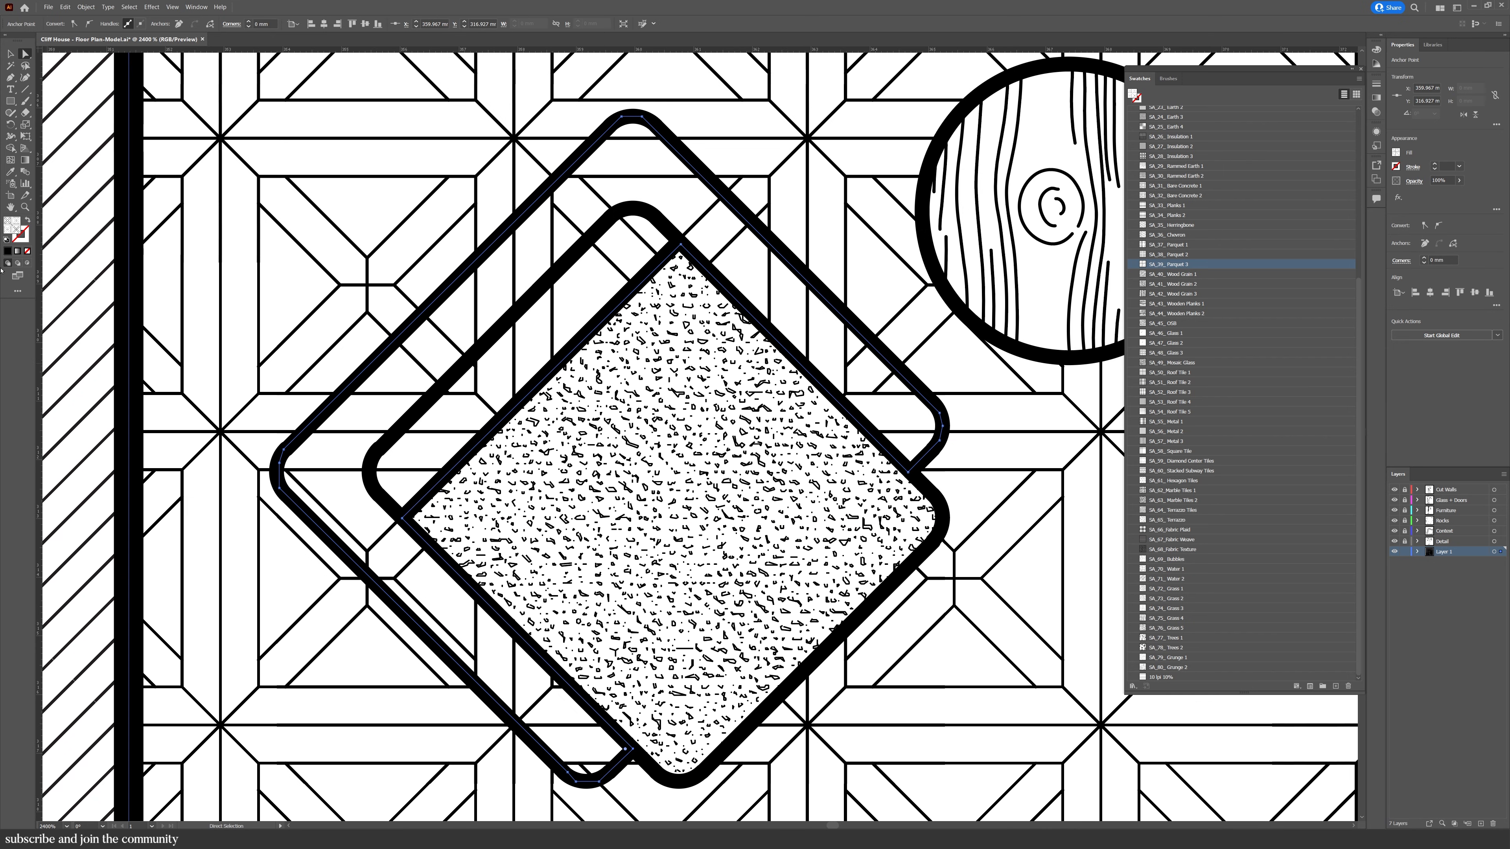
double_click(10, 224)
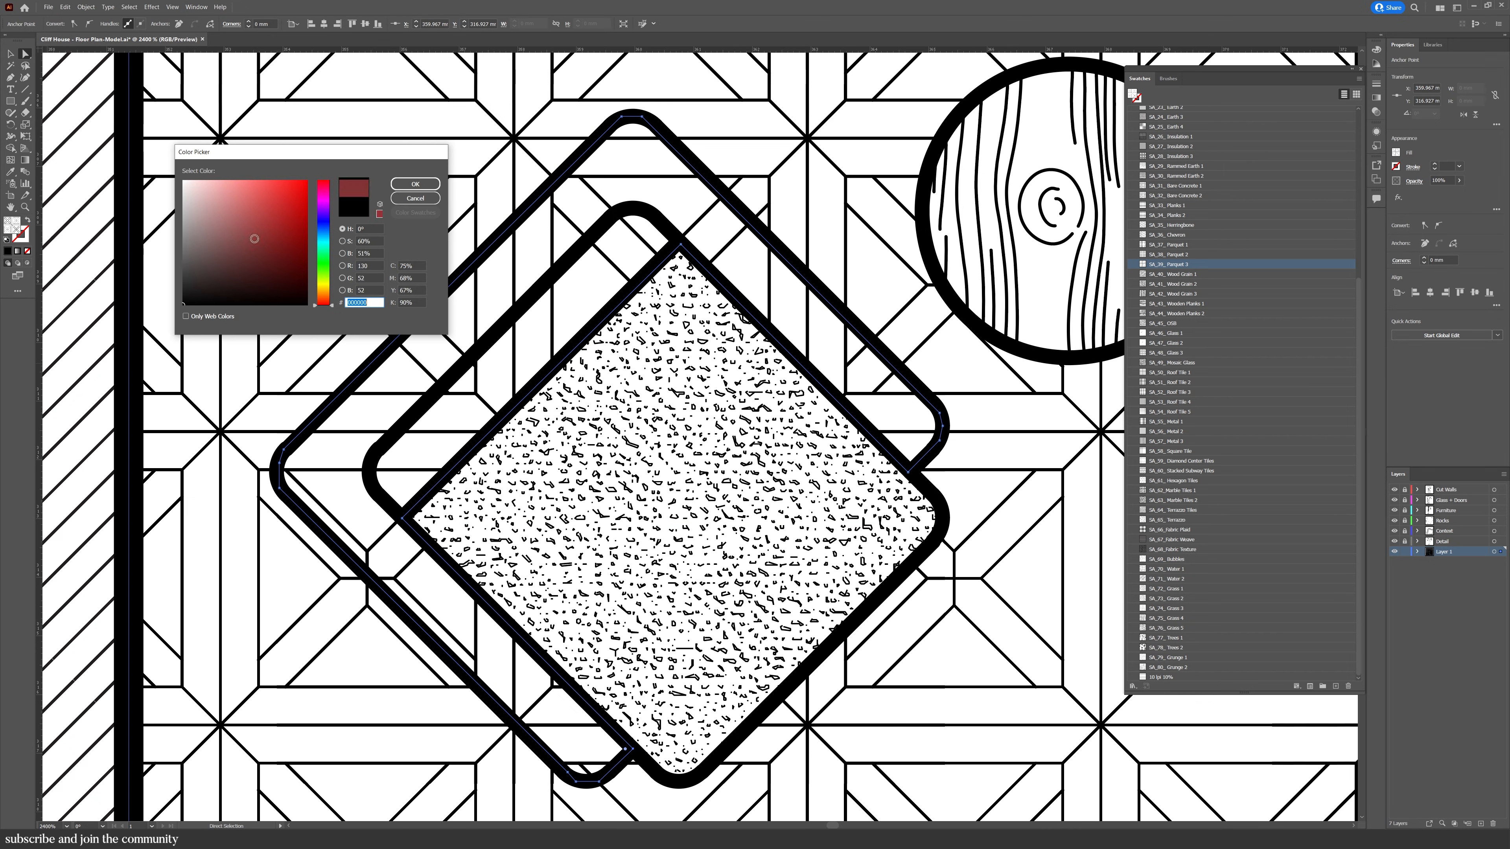
click(392, 184)
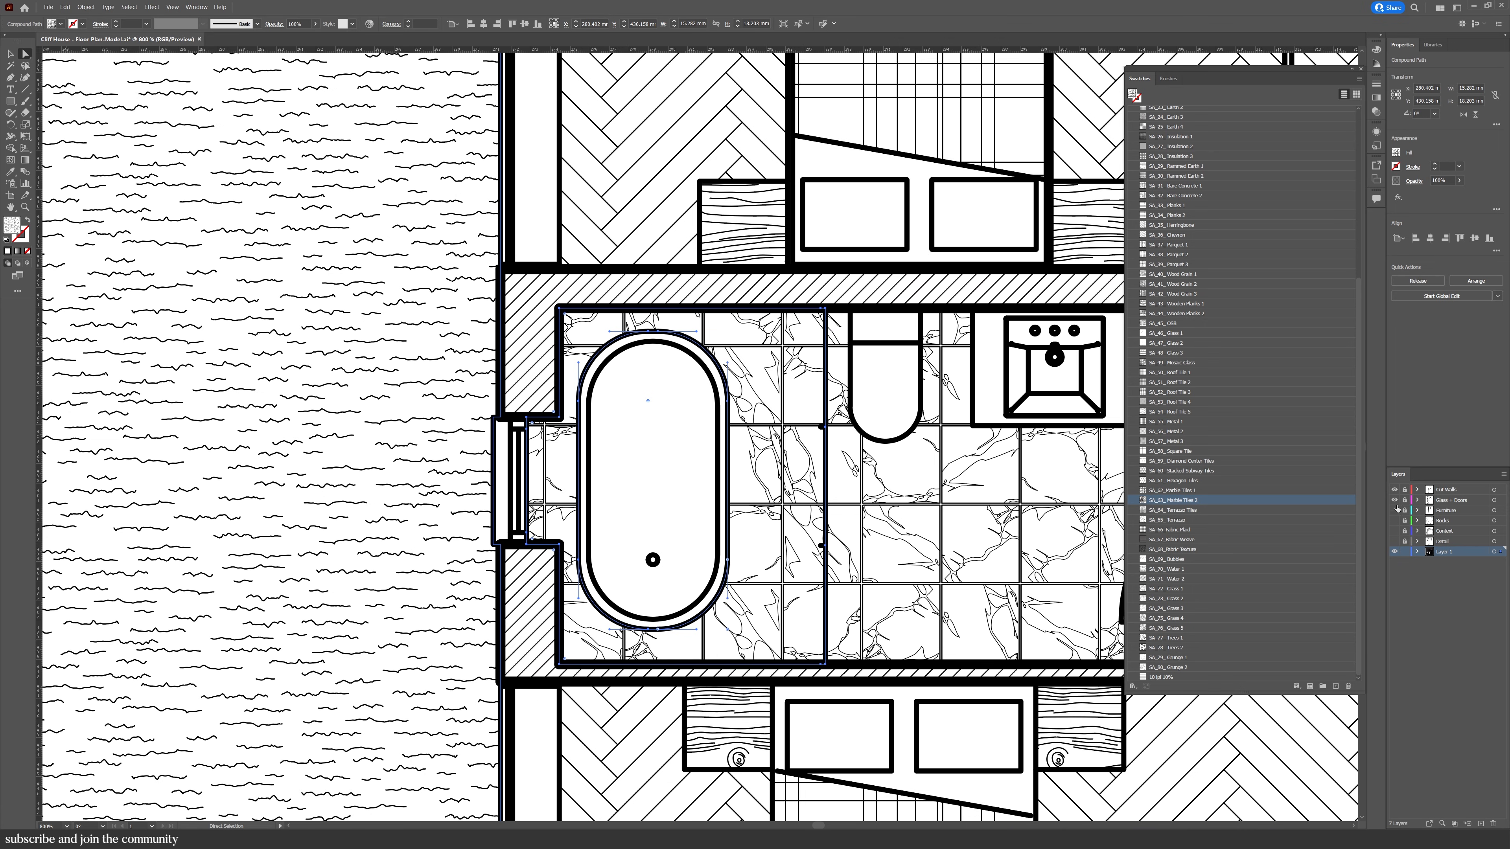
Hide the linework layers and delete the bathroom marble floor's two outer anchor points at the window recess
drag(1397, 508, 1397, 493)
scroll(537, 457, up, 1)
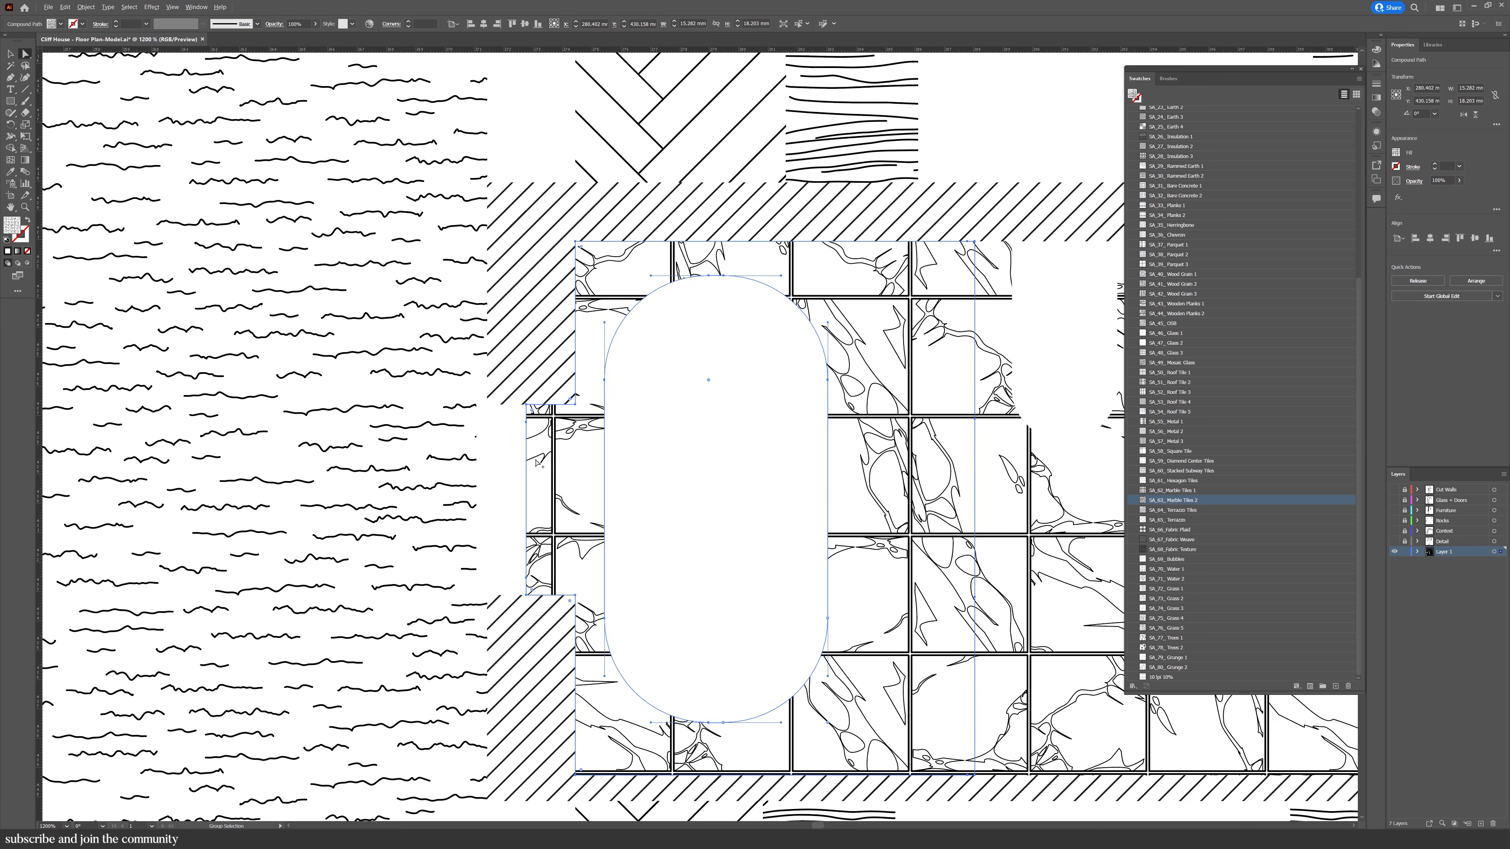
click(527, 597)
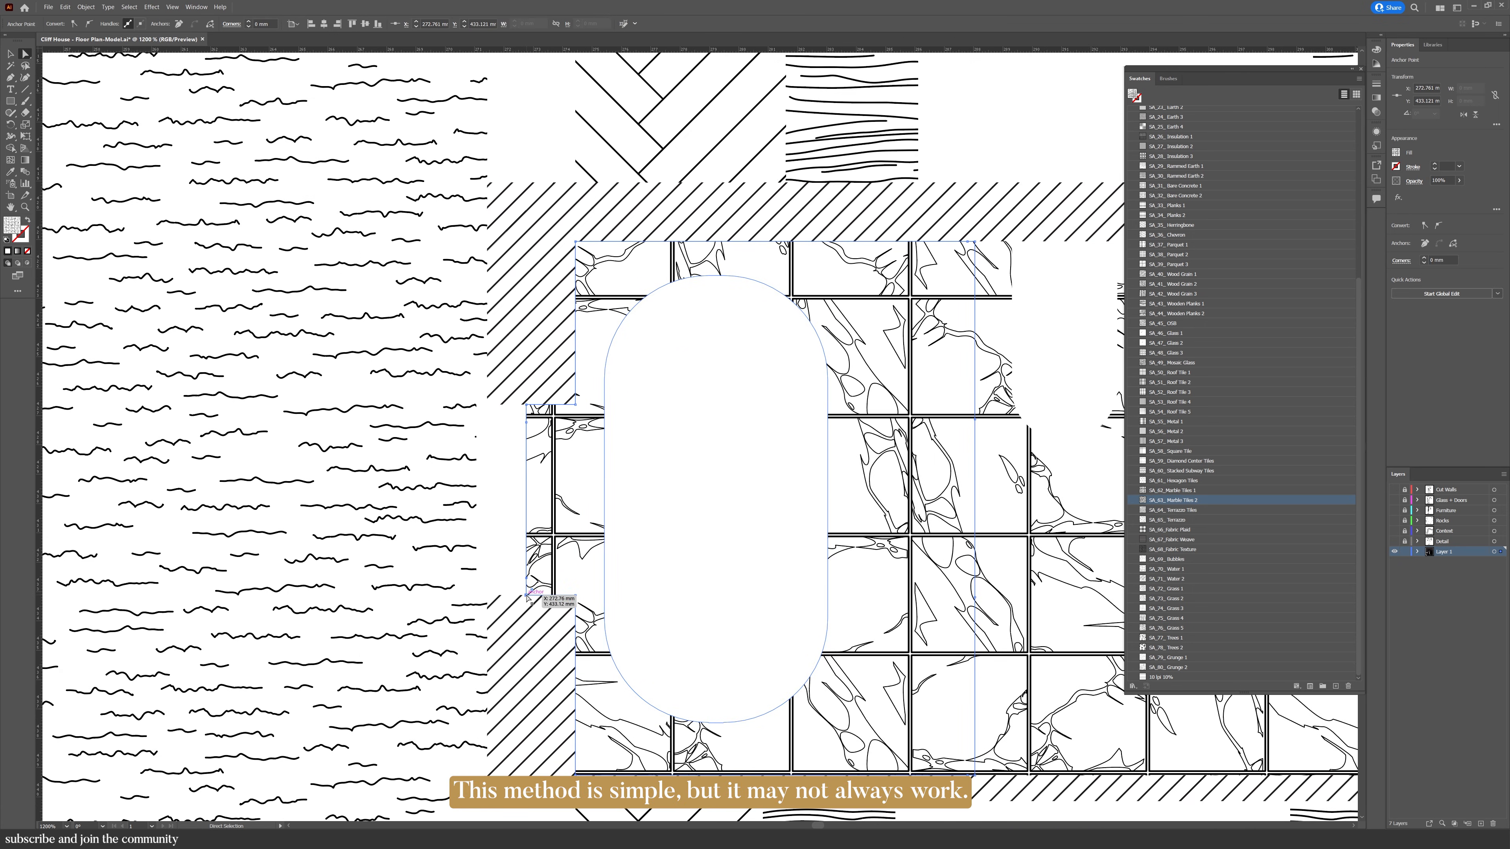
key(minus)
click(526, 595)
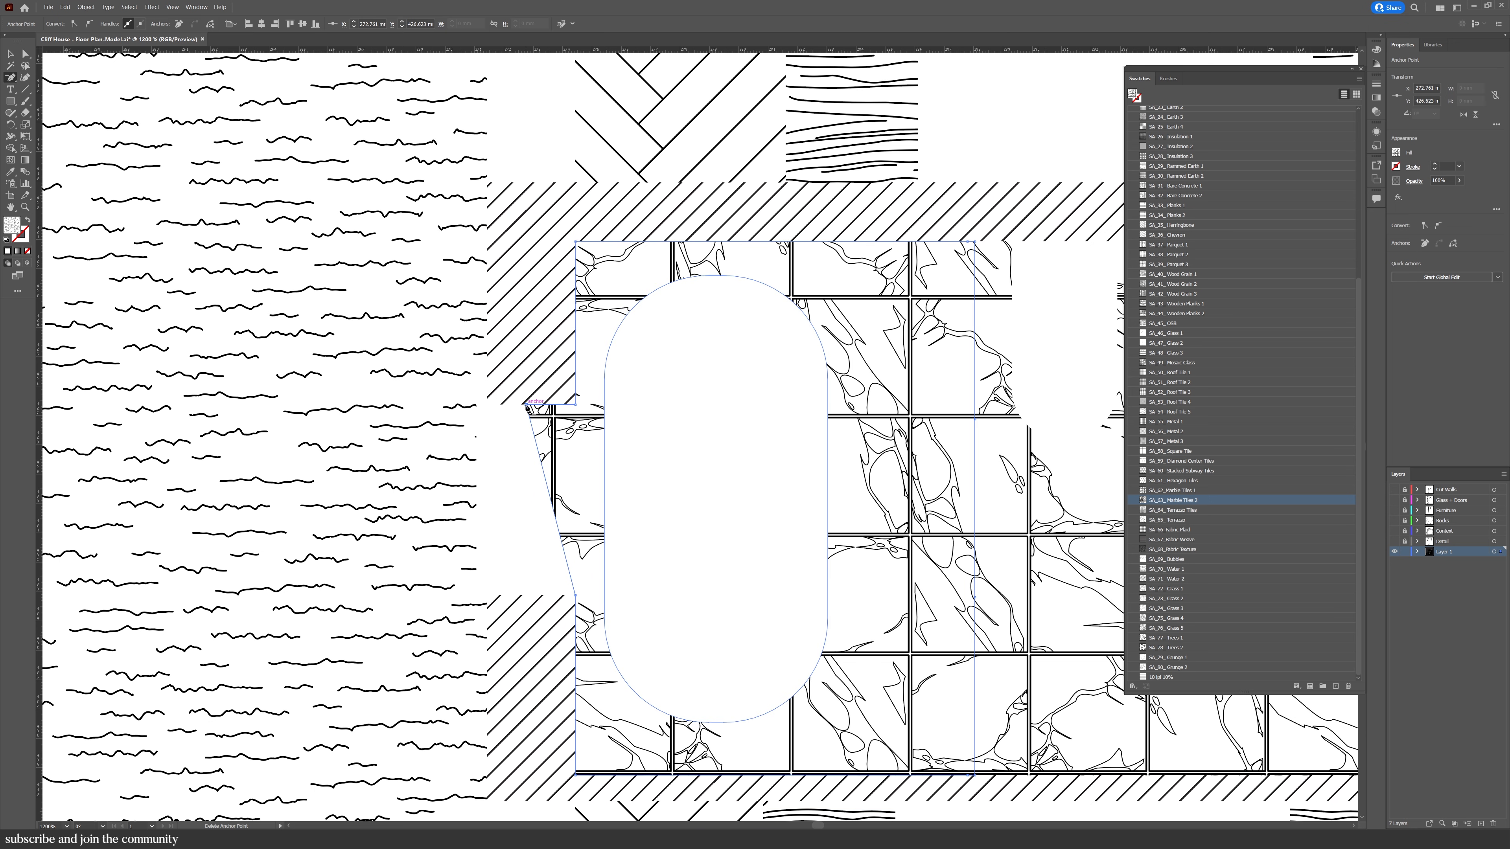
click(528, 408)
Scale only the sea's water pattern non-uniformly with 300% horizontal scale, without transforming the object
click(86, 7)
mouse_move(130, 17)
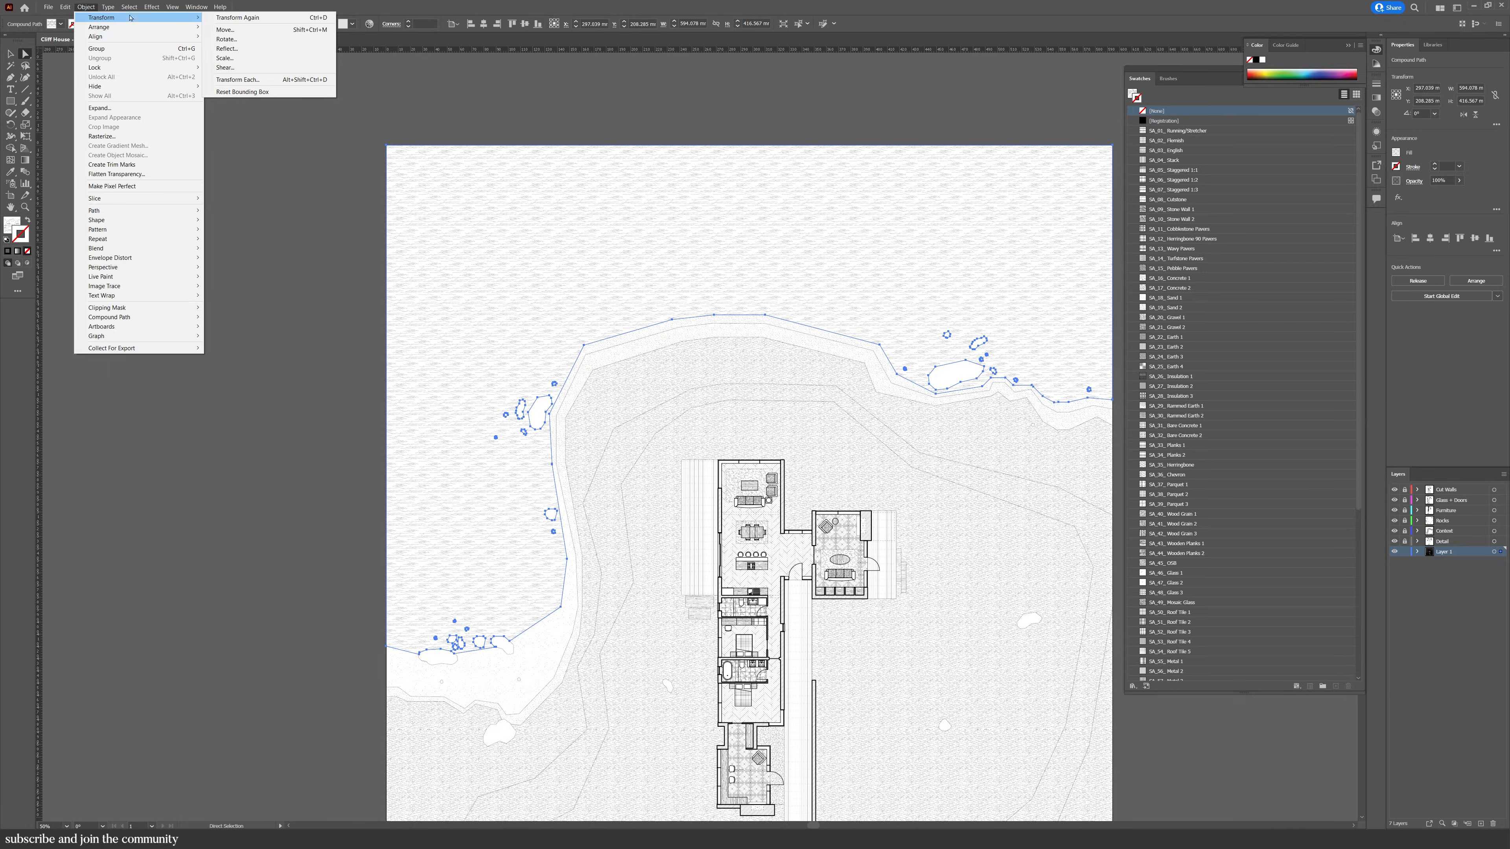
click(225, 58)
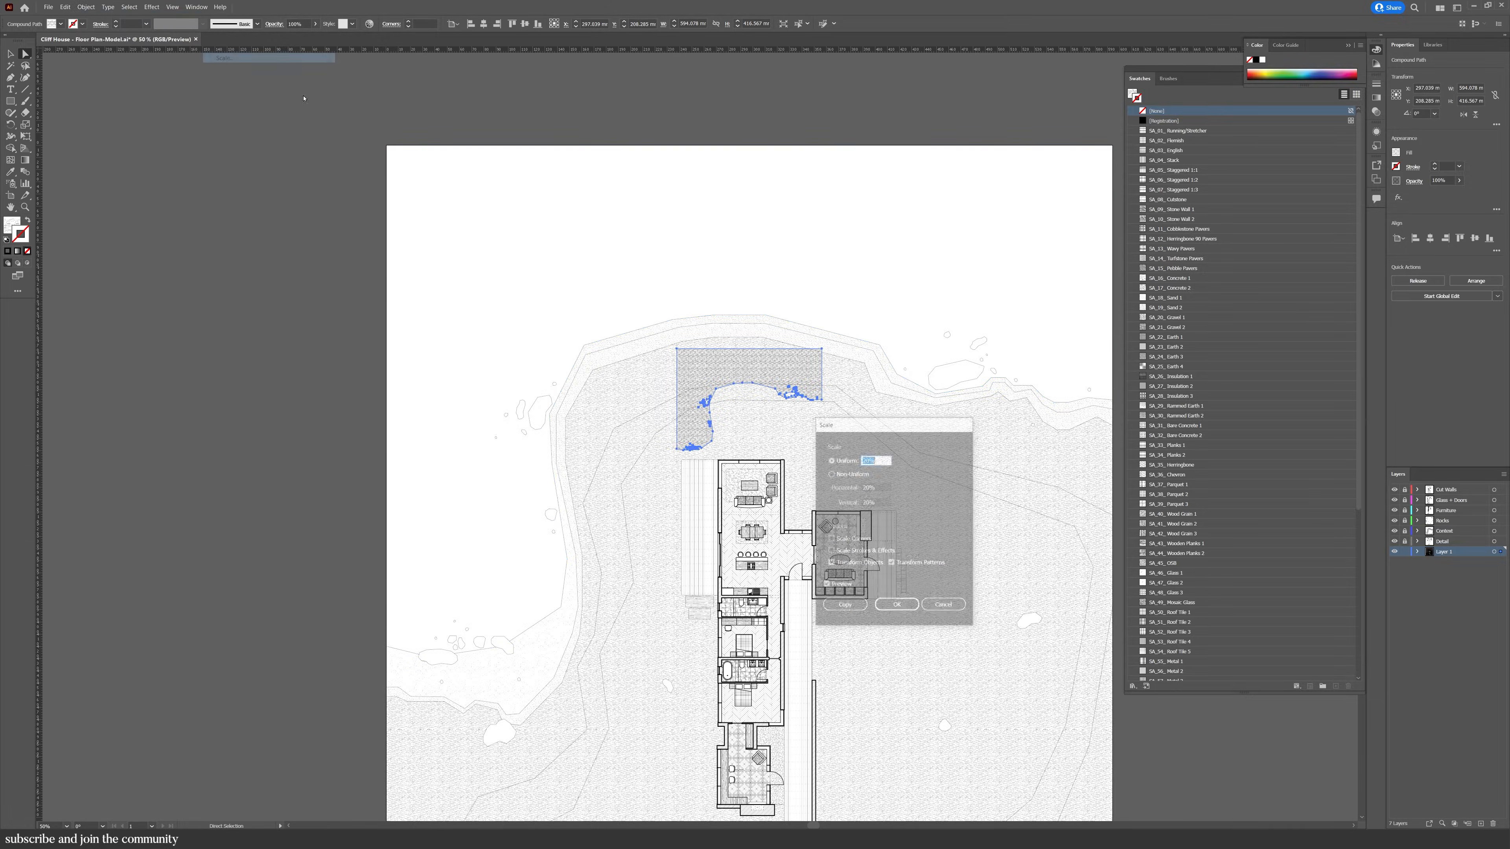
click(855, 564)
text(50)
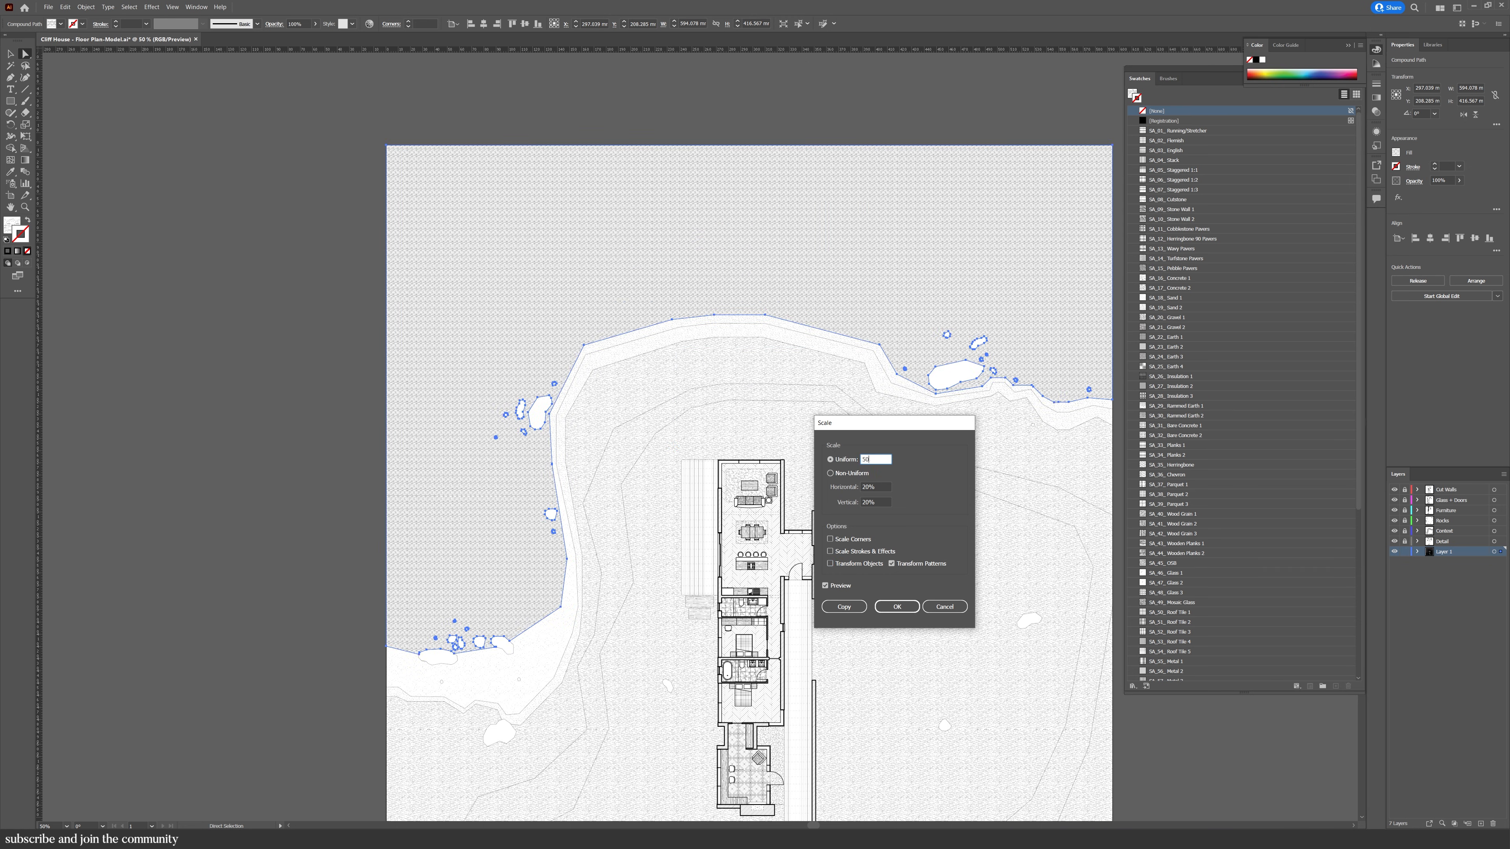
text(0)
click(881, 486)
double_click(876, 460)
text(400)
click(881, 485)
text(300)
click(876, 487)
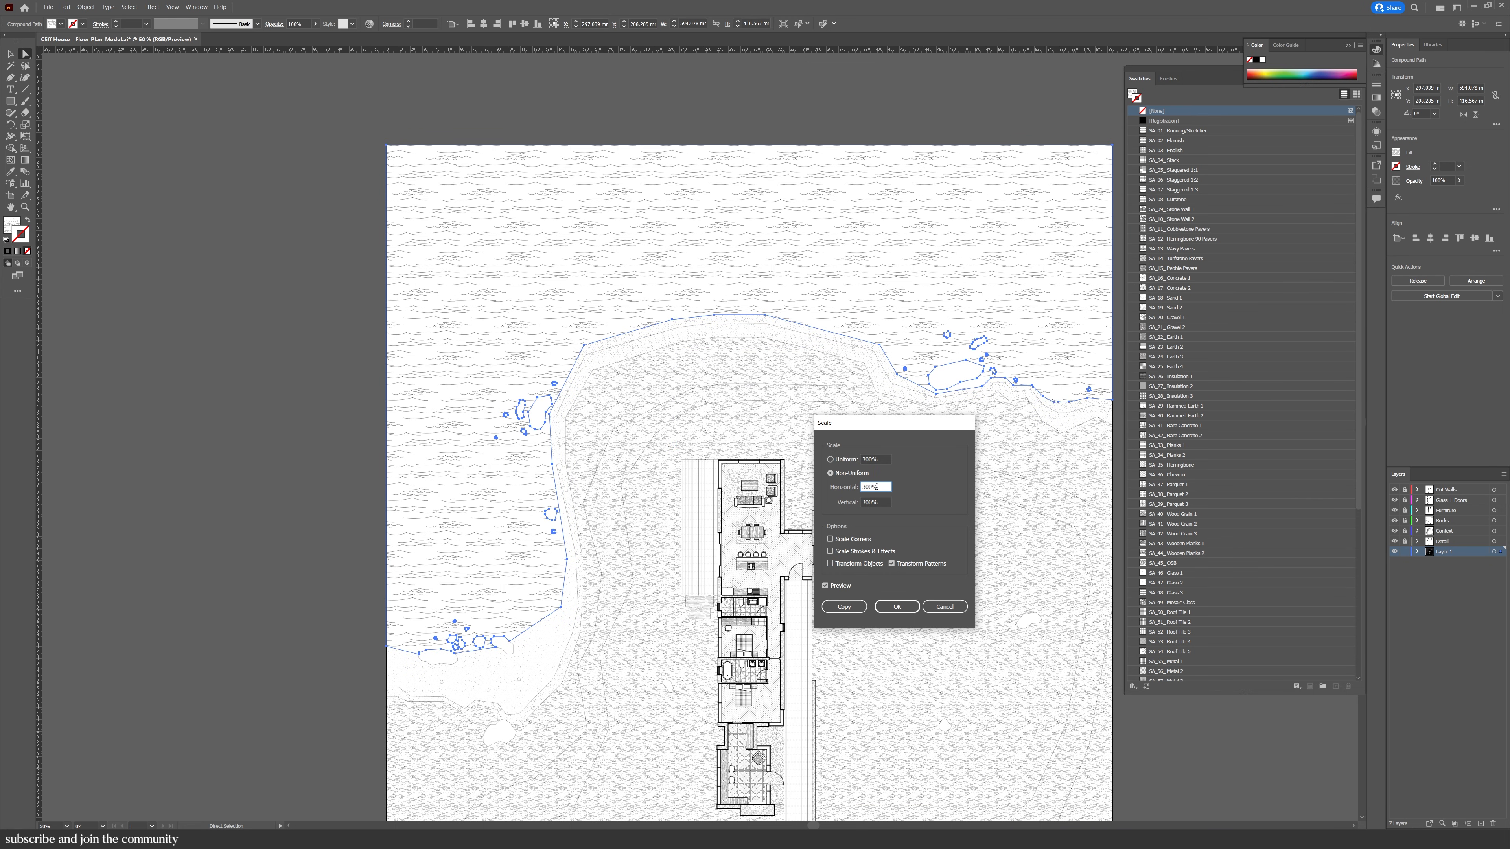
click(907, 607)
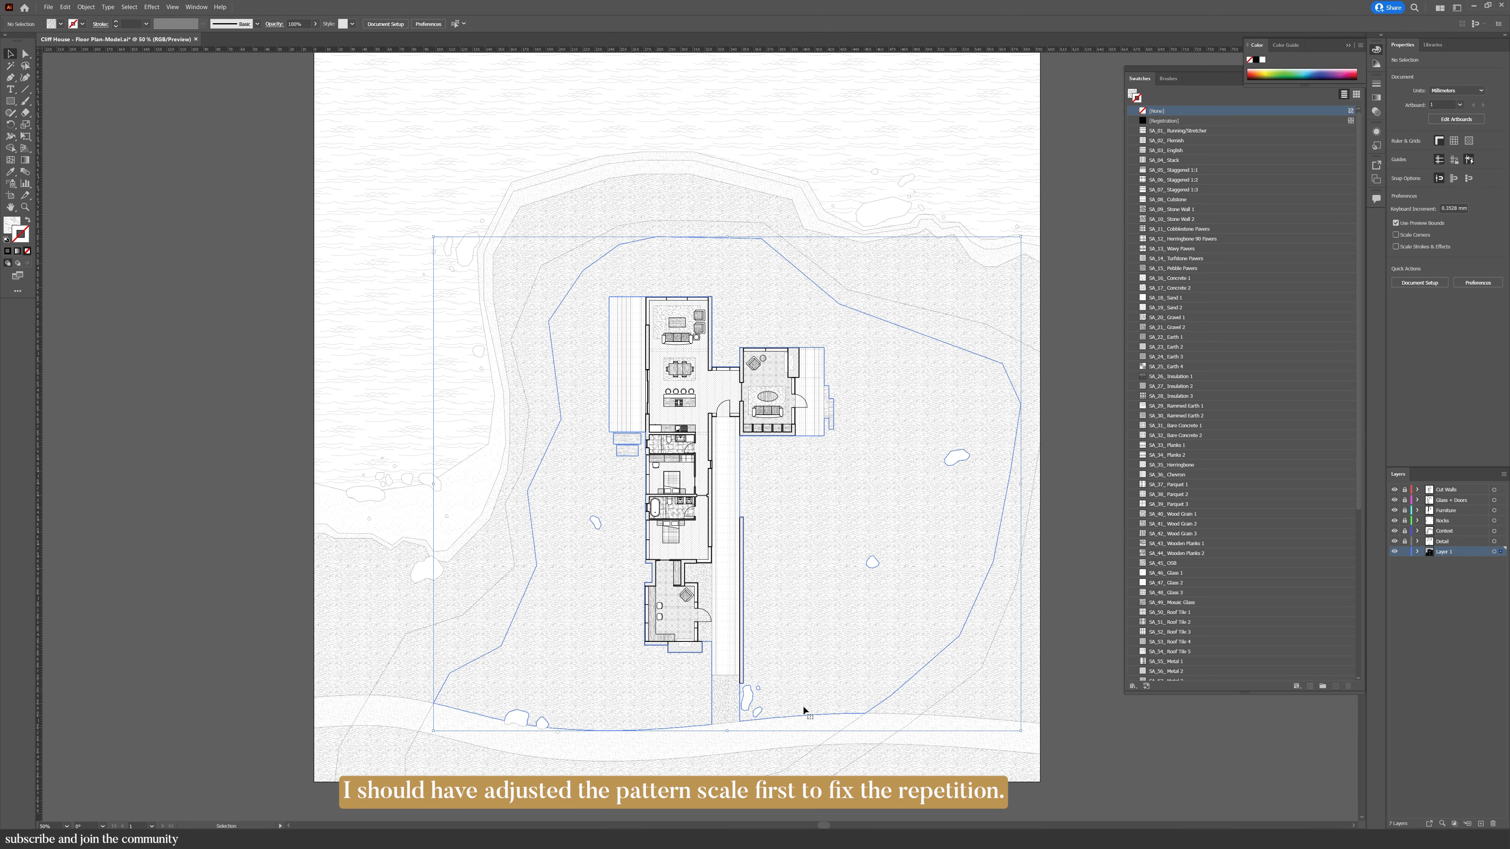
Duplicate the selected inner ground shapes in place over the originals
key(ctrl+c)
click(65, 7)
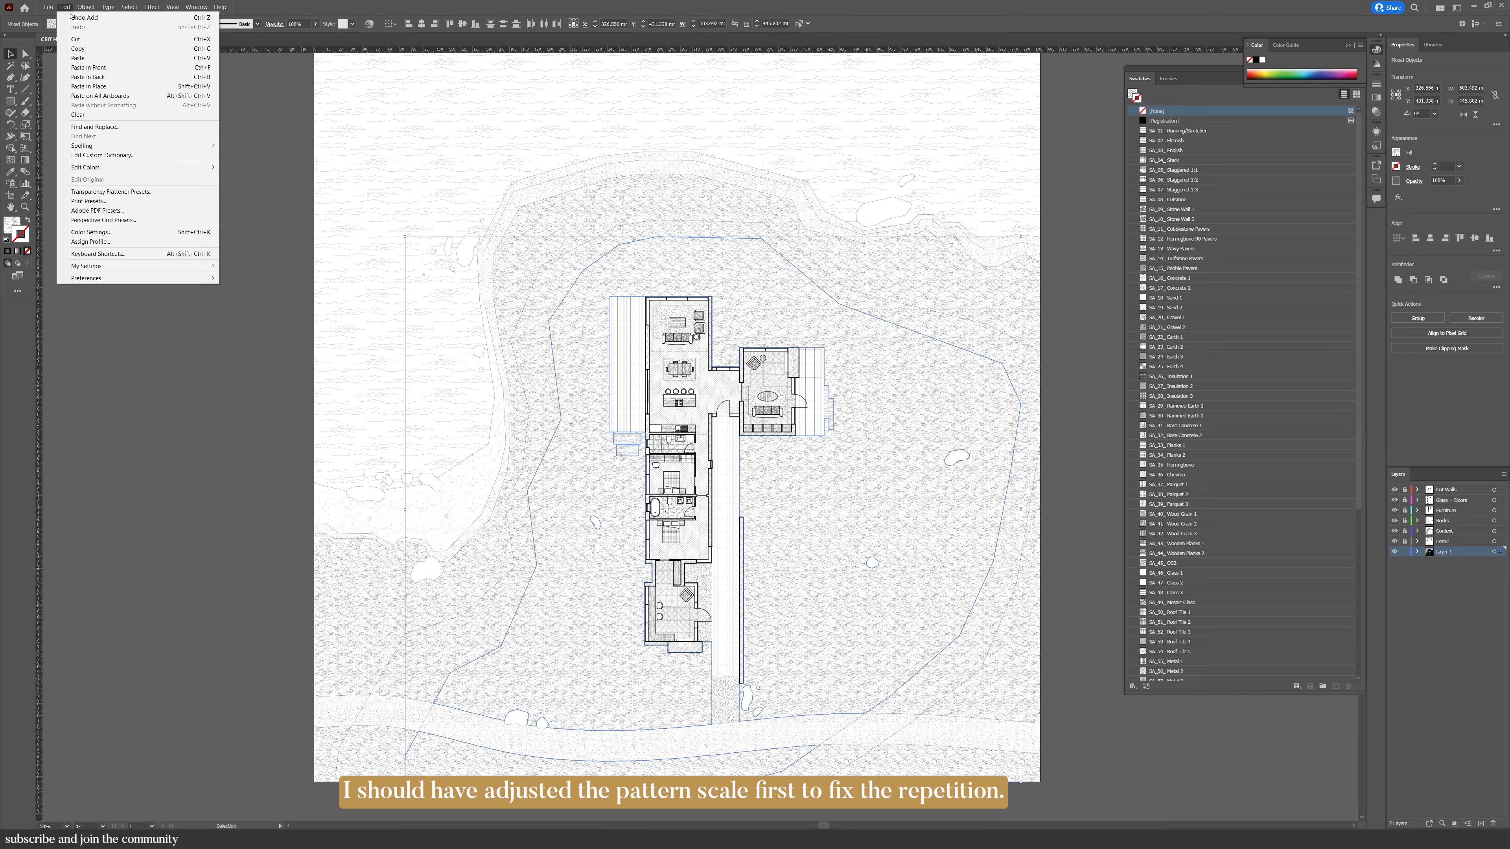
click(86, 86)
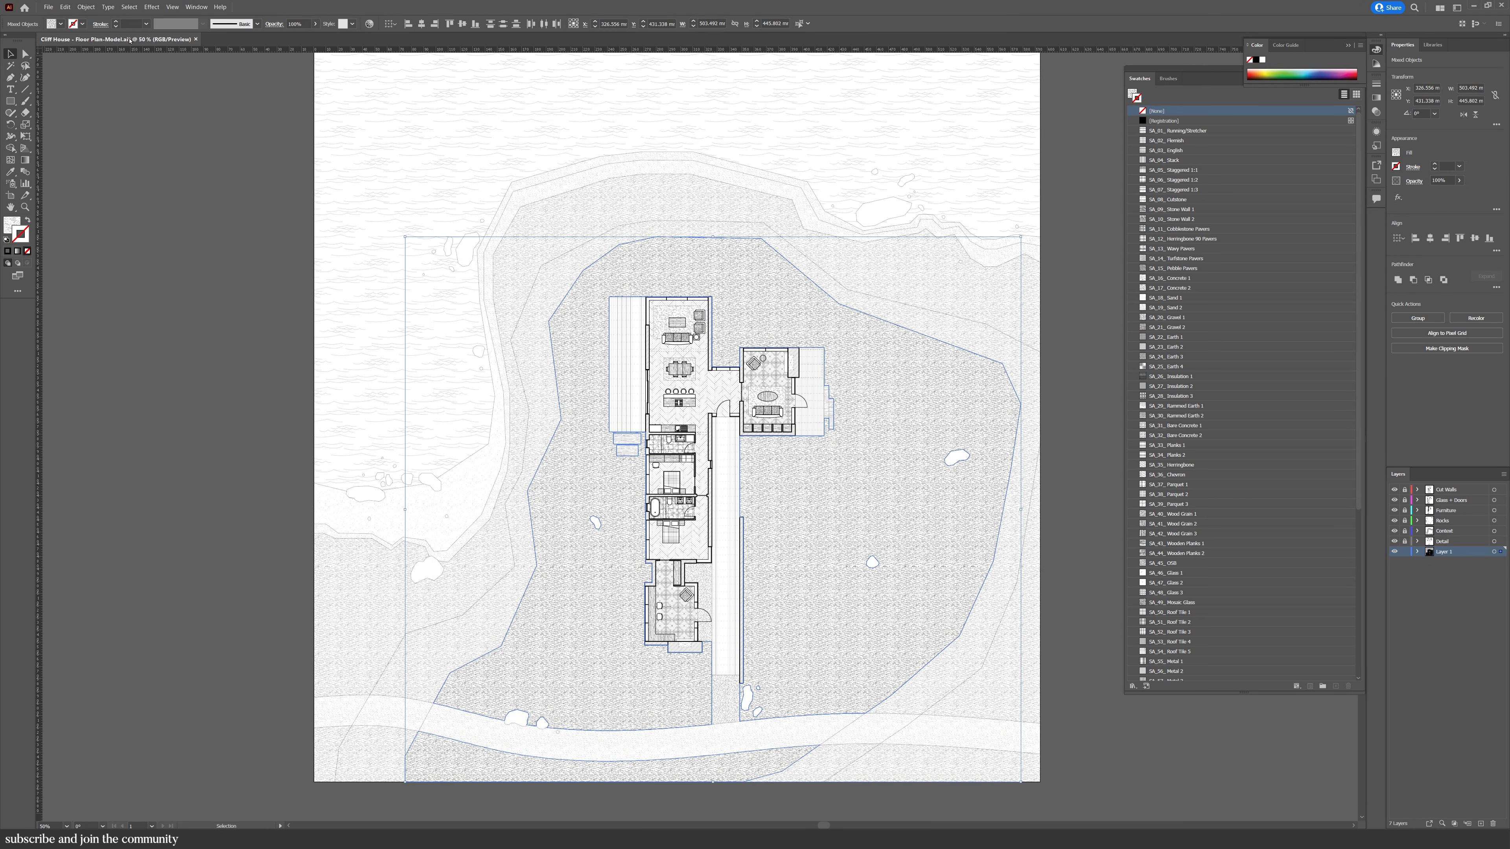
click(86, 7)
click(229, 29)
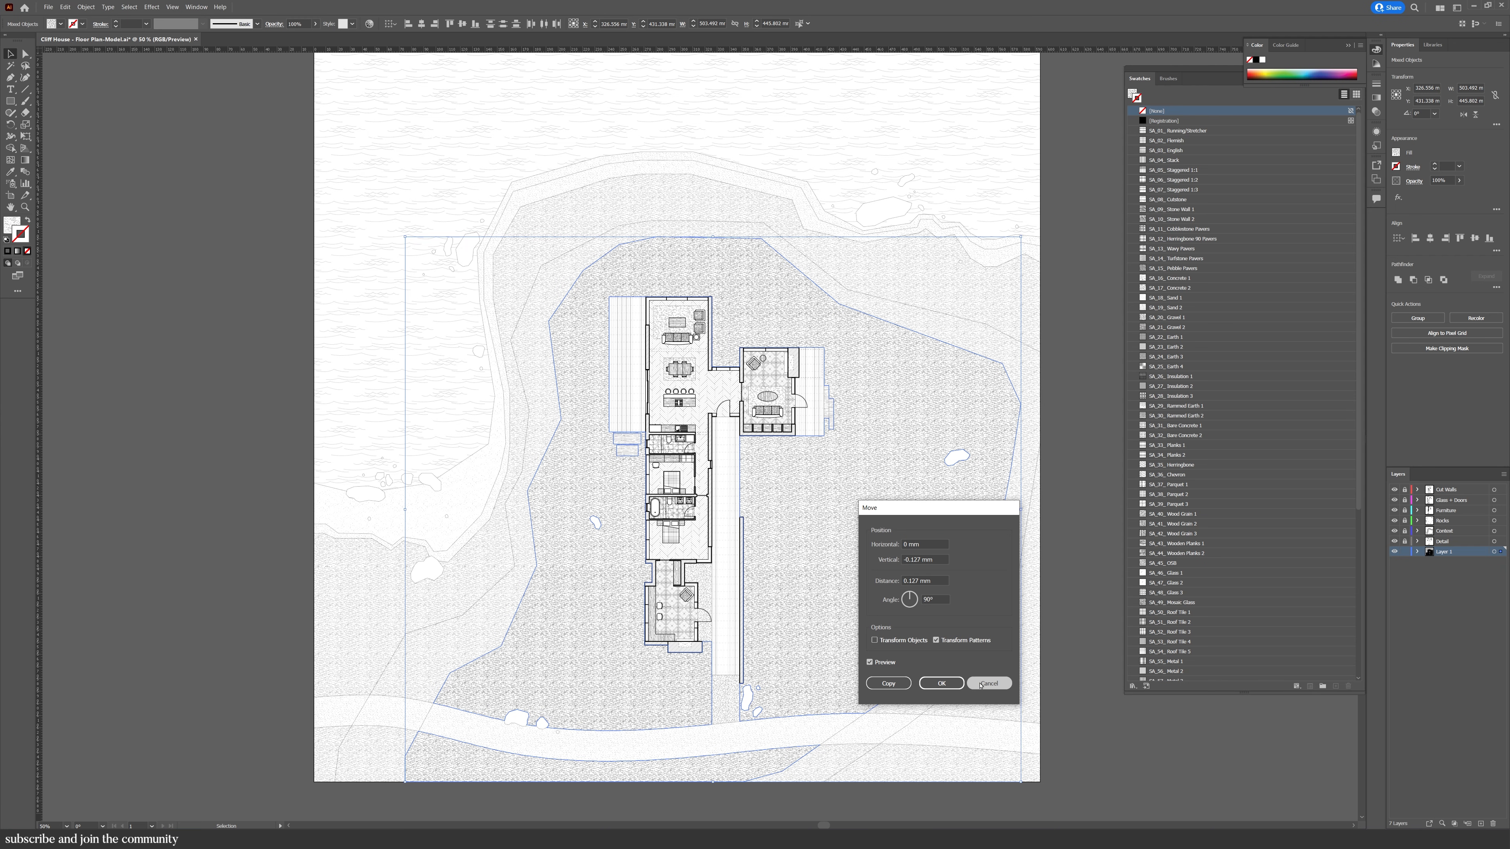
click(980, 687)
Move only the duplicated ground's pattern 1 mm horizontally and 2.5 mm vertically, leaving the objects in place
scroll(858, 603, up, 5)
click(86, 7)
mouse_move(101, 18)
click(229, 29)
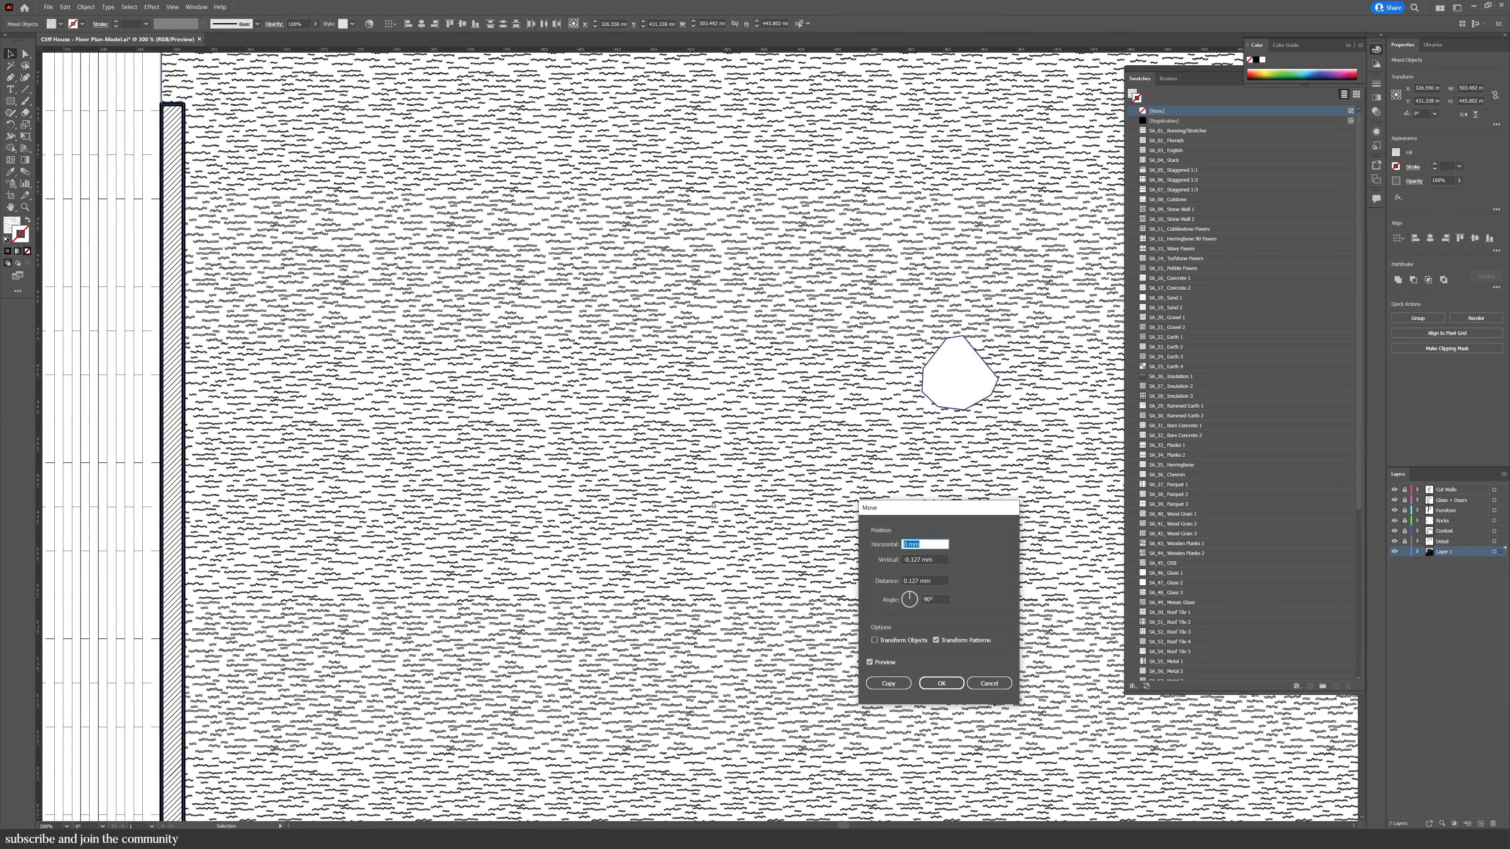
drag(919, 559, 886, 559)
text(1.5)
drag(913, 559, 886, 558)
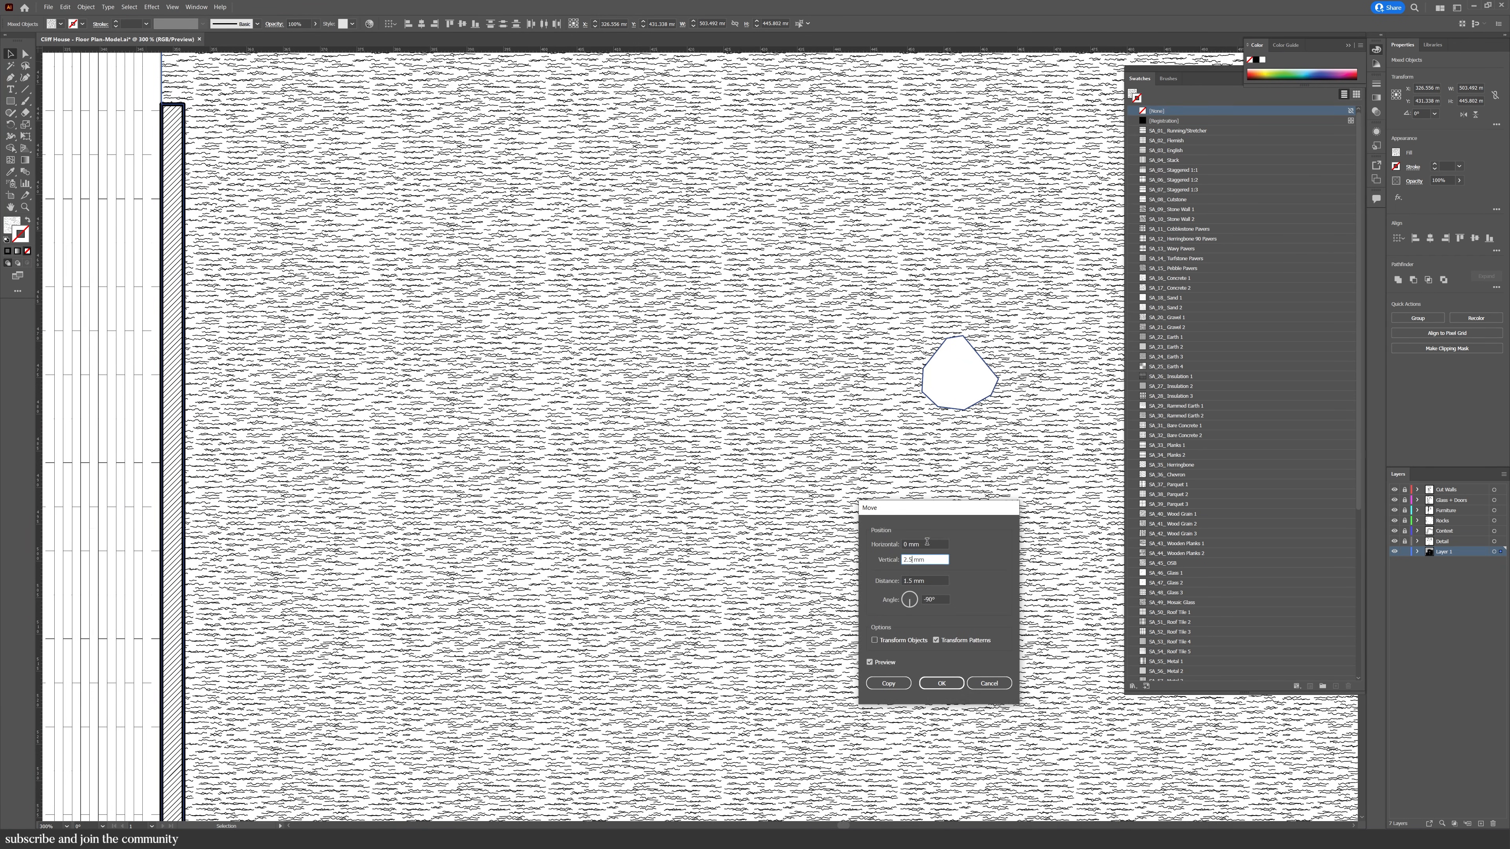
text(2.5)
click(925, 543)
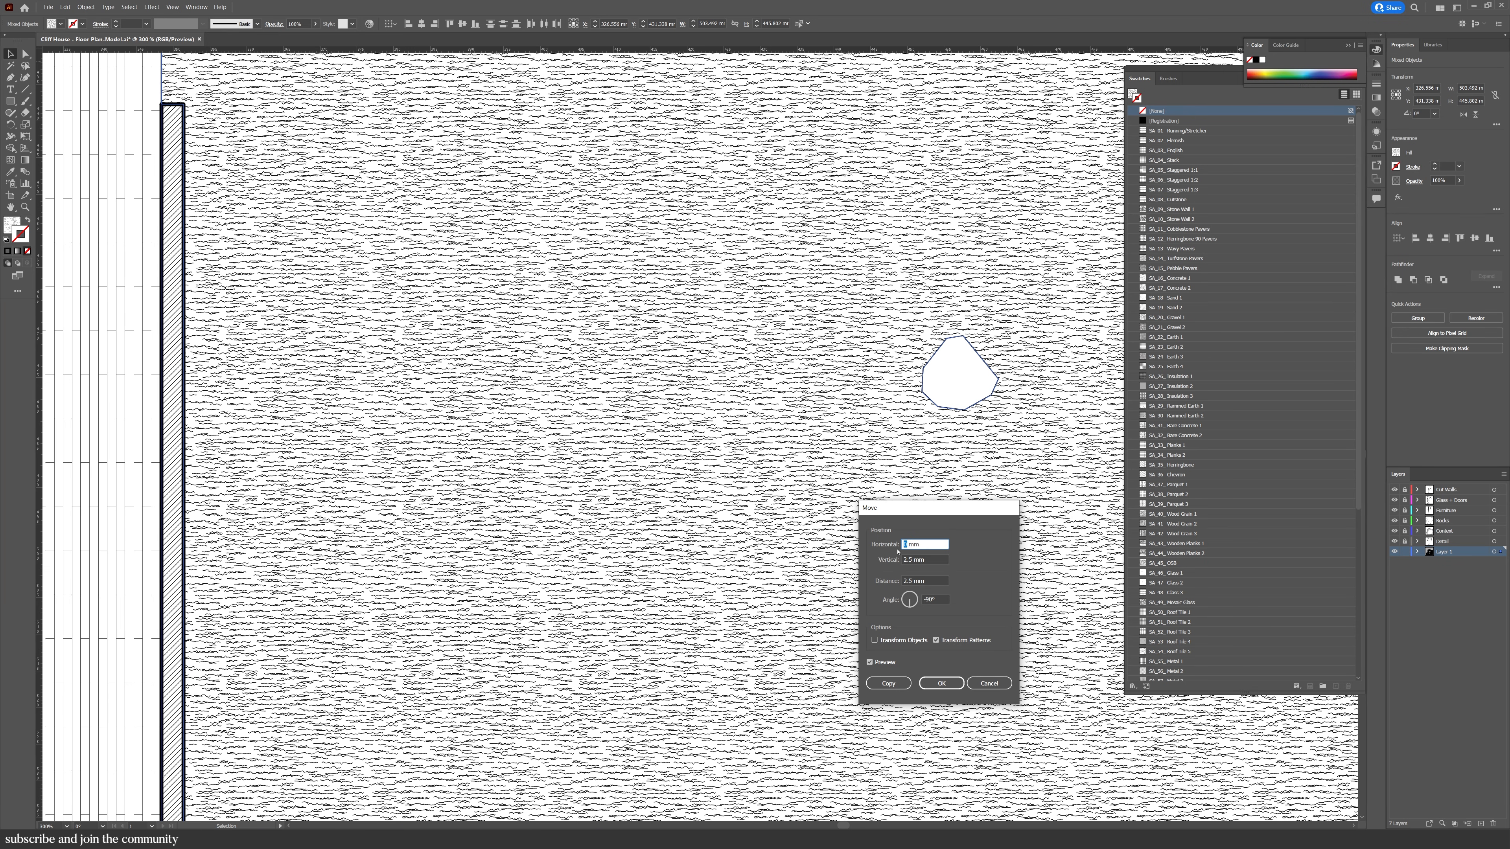
text(.5)
key(Tab)
text(1)
key(Tab)
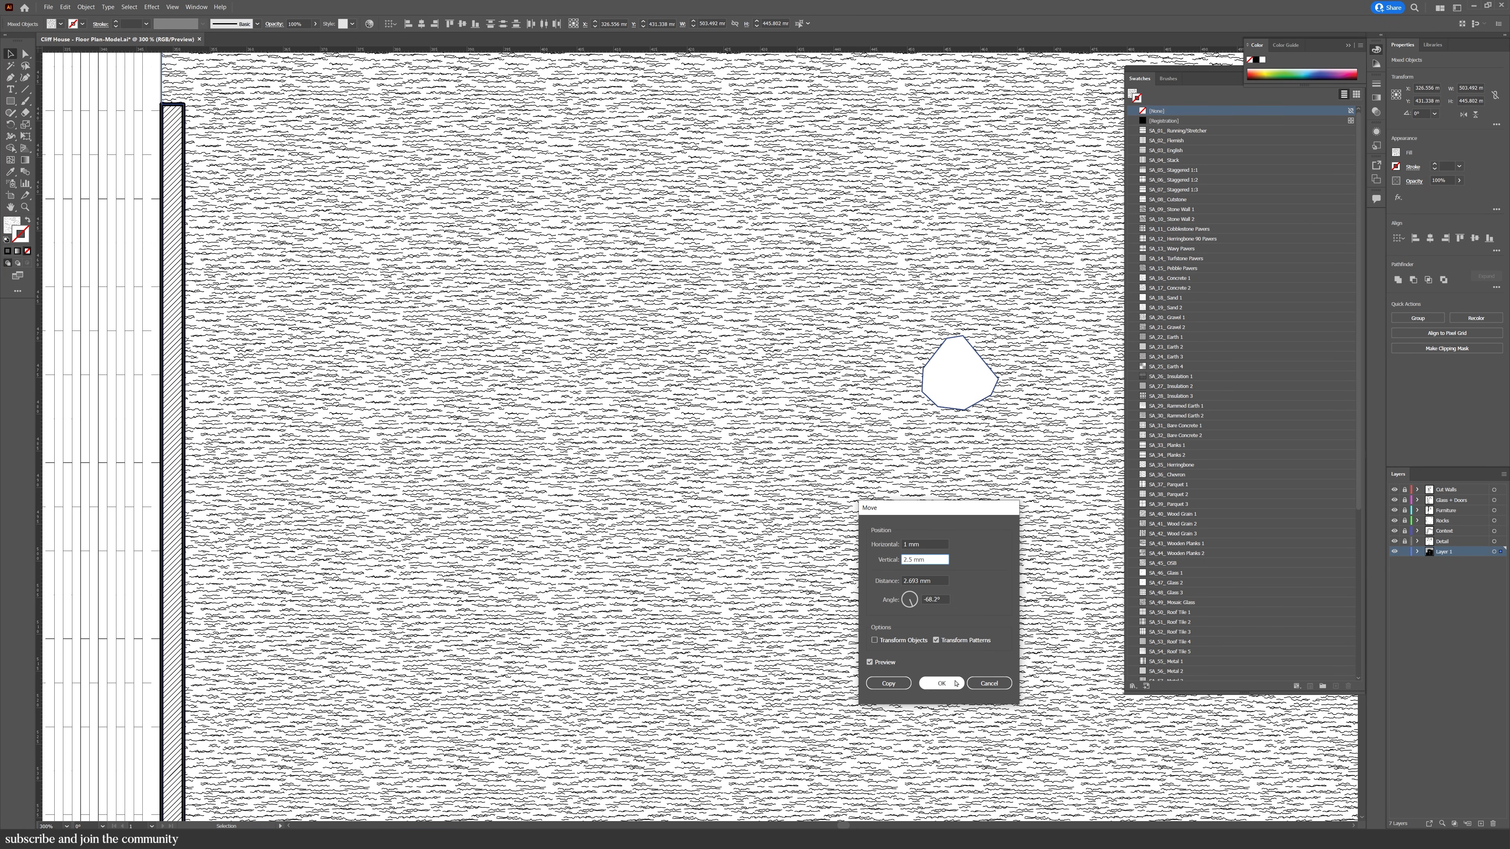
click(942, 683)
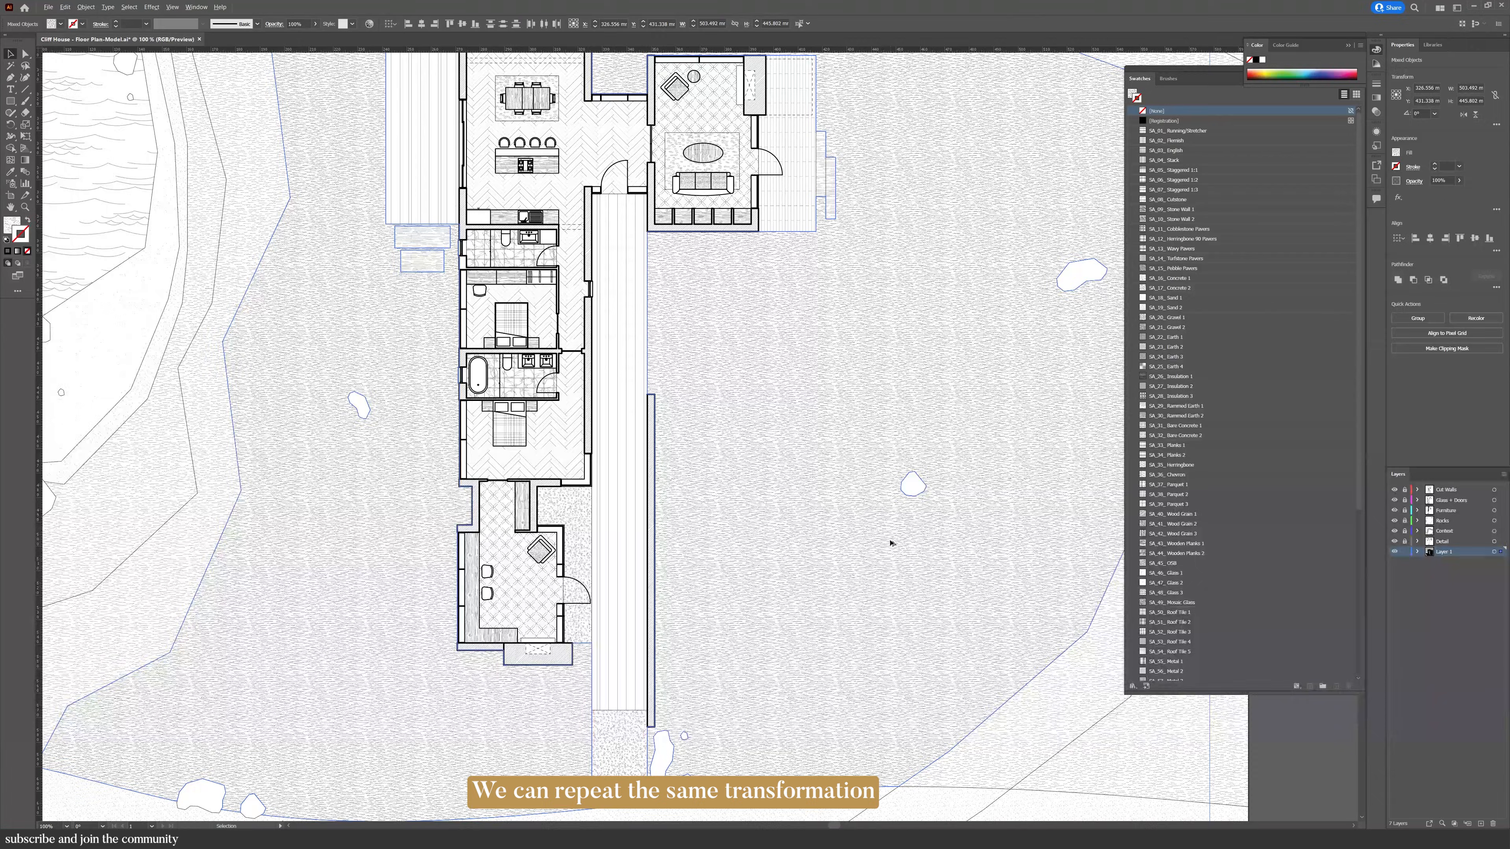
Duplicate the ground band surrounding the inner plot in place with the last pattern move repeated, and open the copy's opacity setting
key(ctrl+0)
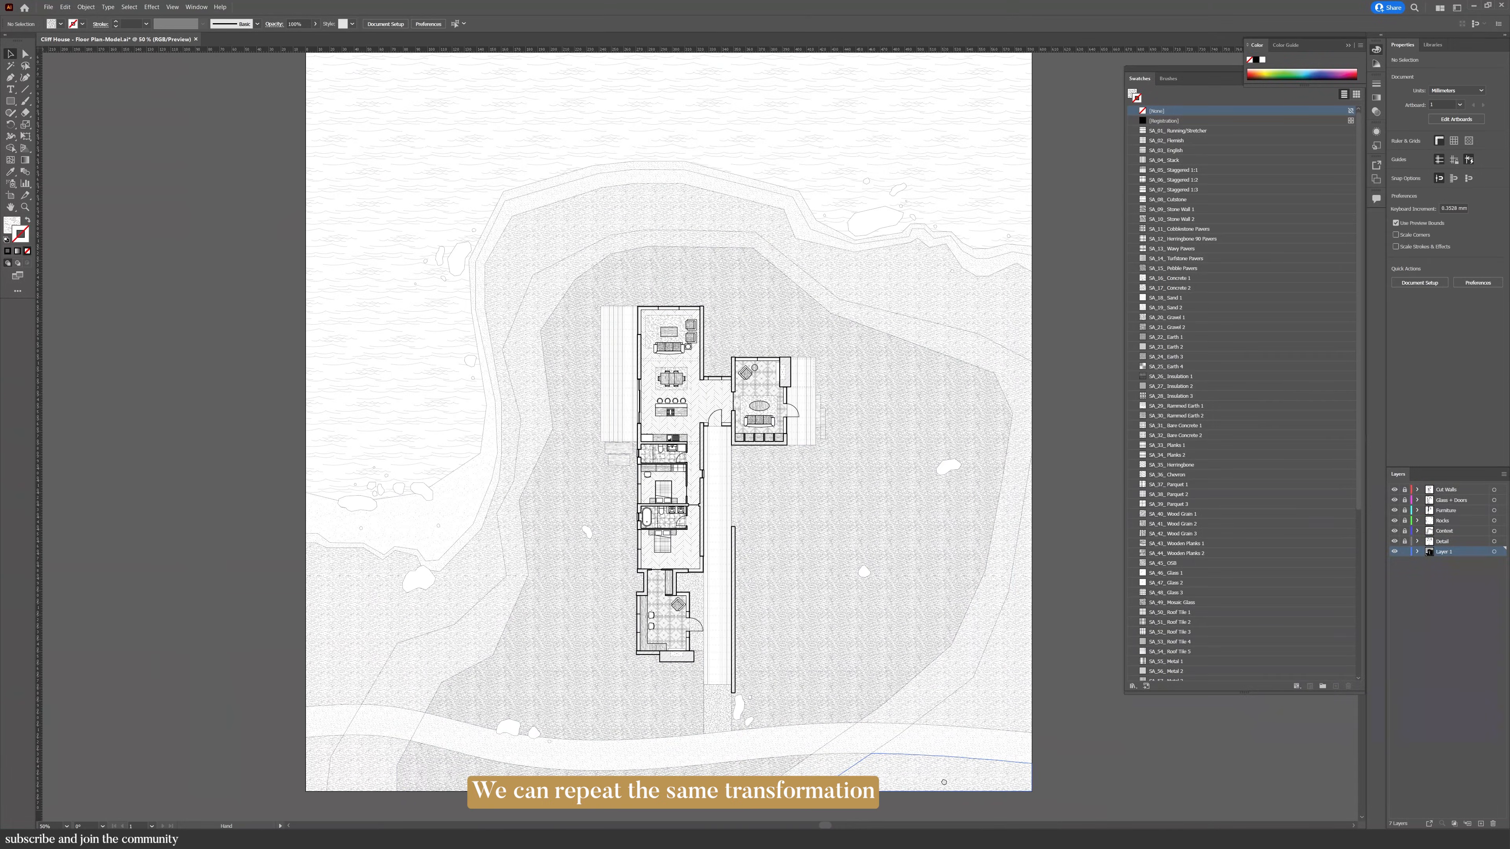
key(v)
click(65, 7)
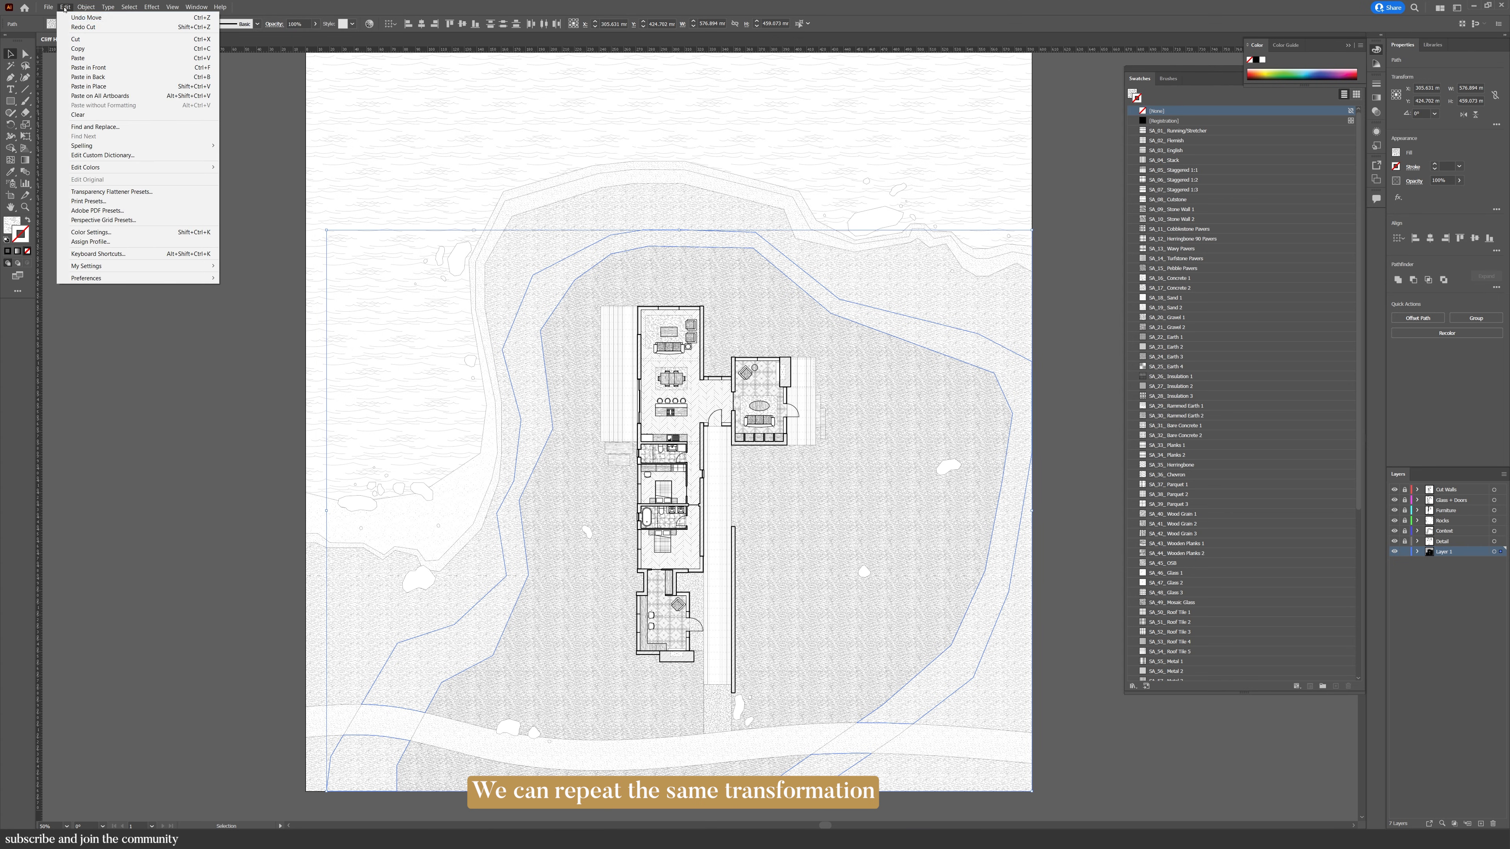
click(99, 86)
click(86, 6)
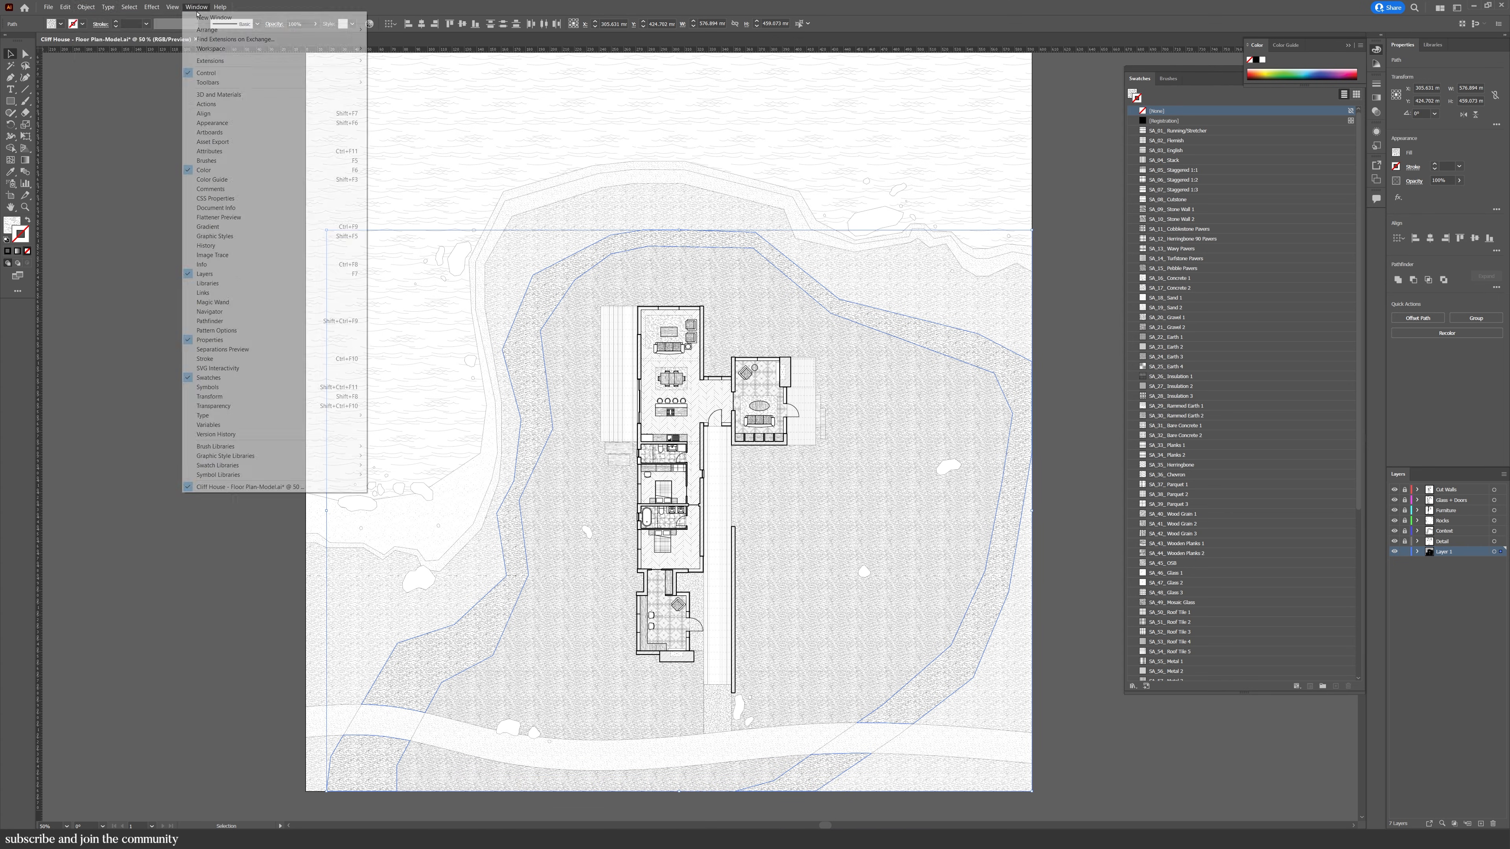
mouse_move(124, 19)
click(237, 18)
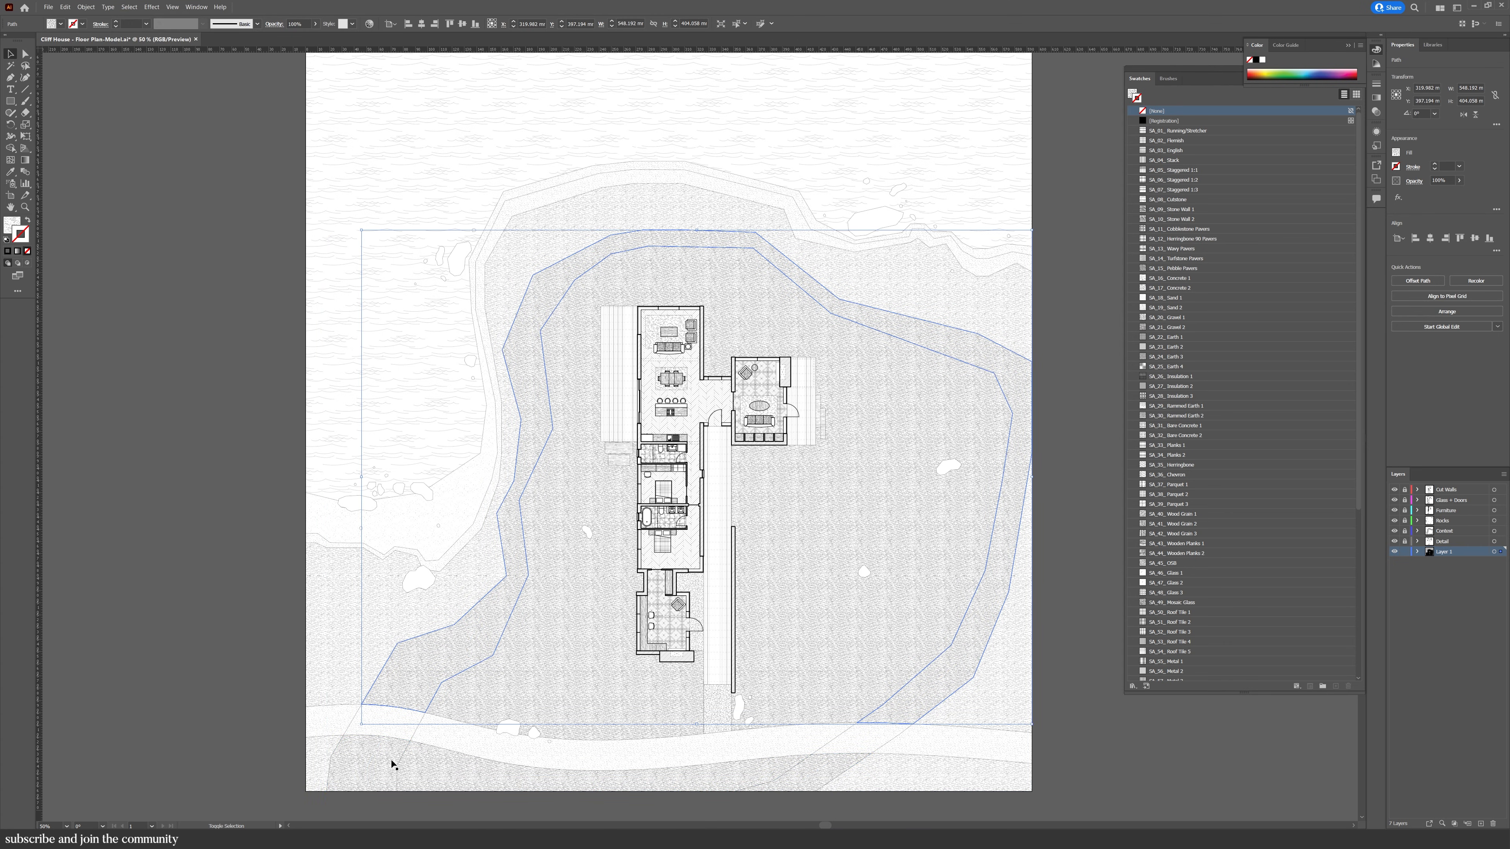
click(1458, 180)
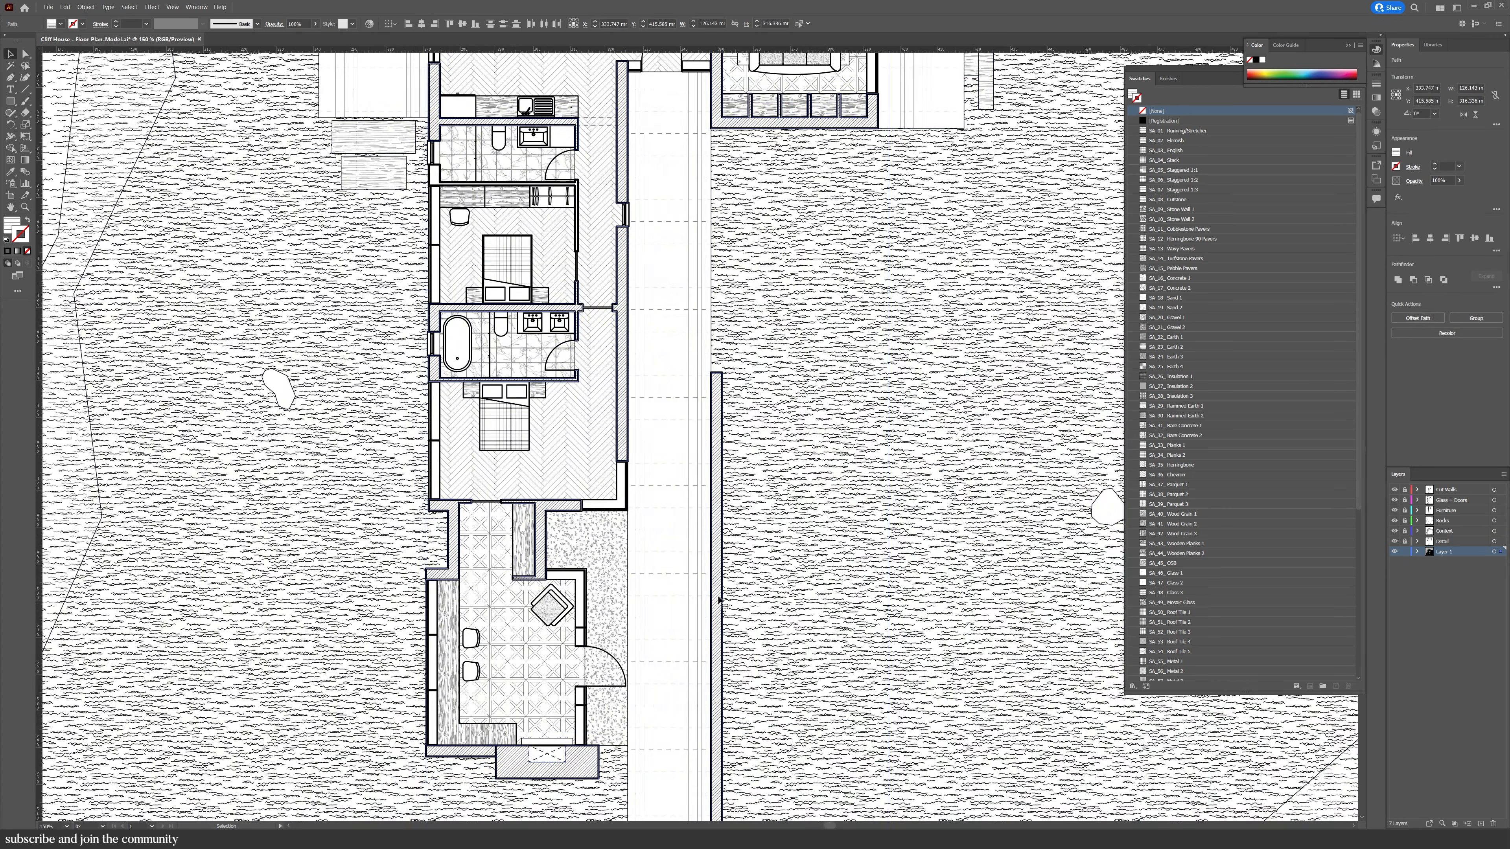
Duplicate the wall shapes in place, filling the copy with grey RGB 168, 148, 148 and lowering its opacity
key(ctrl+c)
click(65, 7)
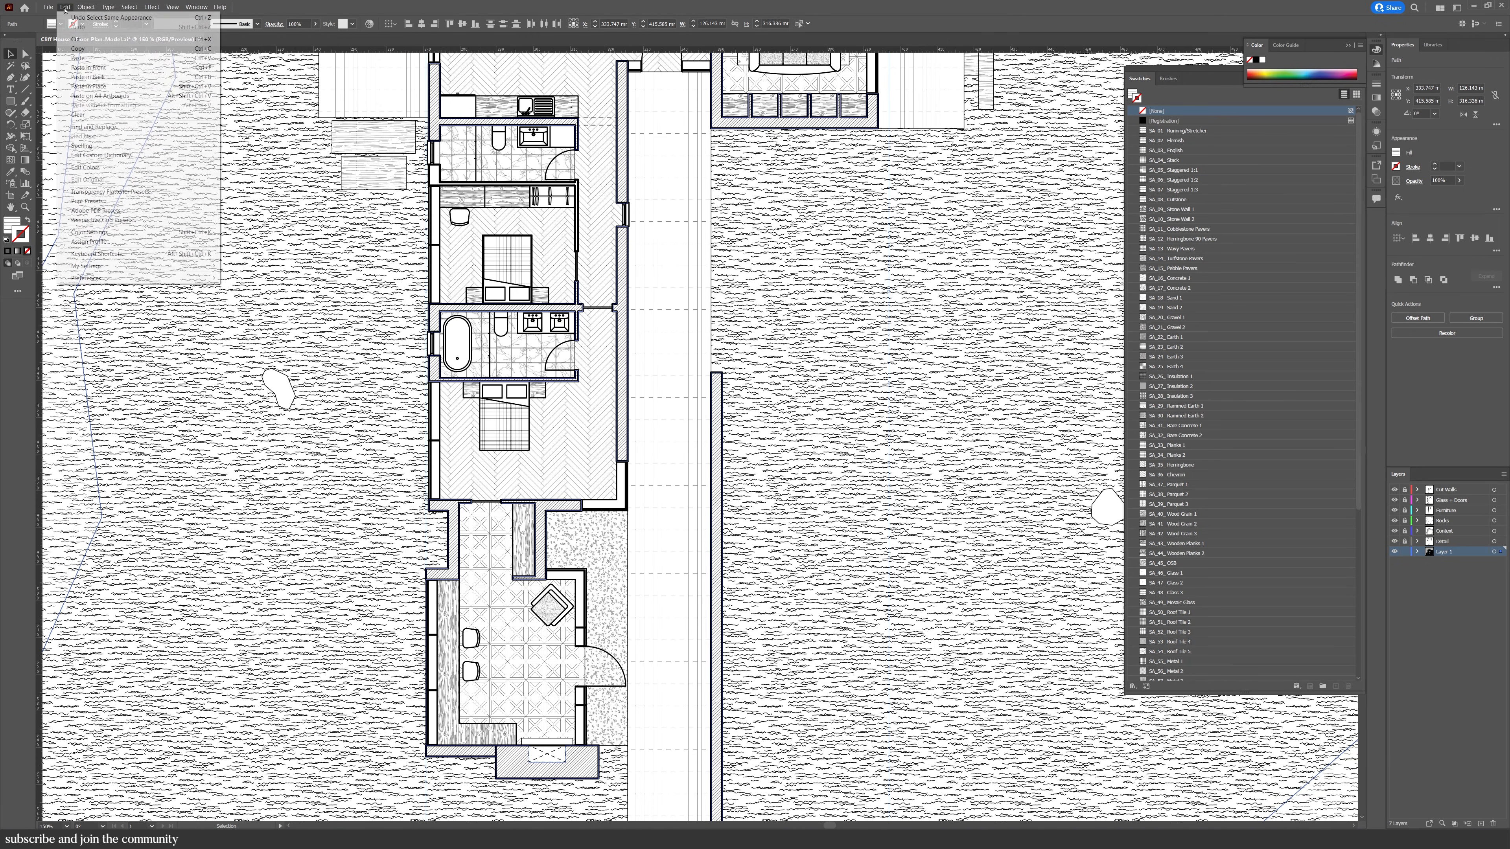
click(101, 96)
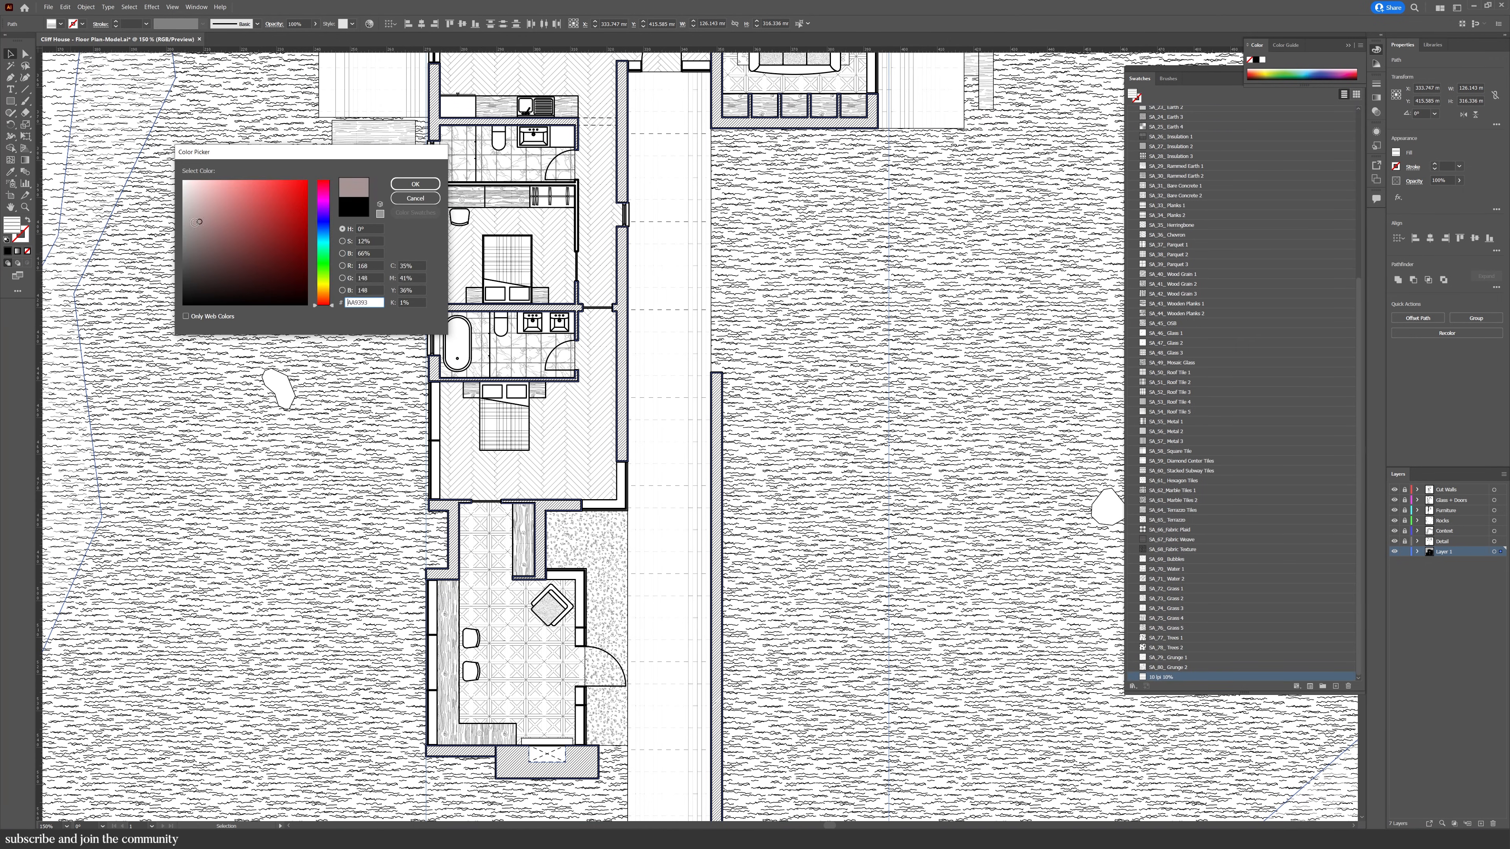
click(415, 185)
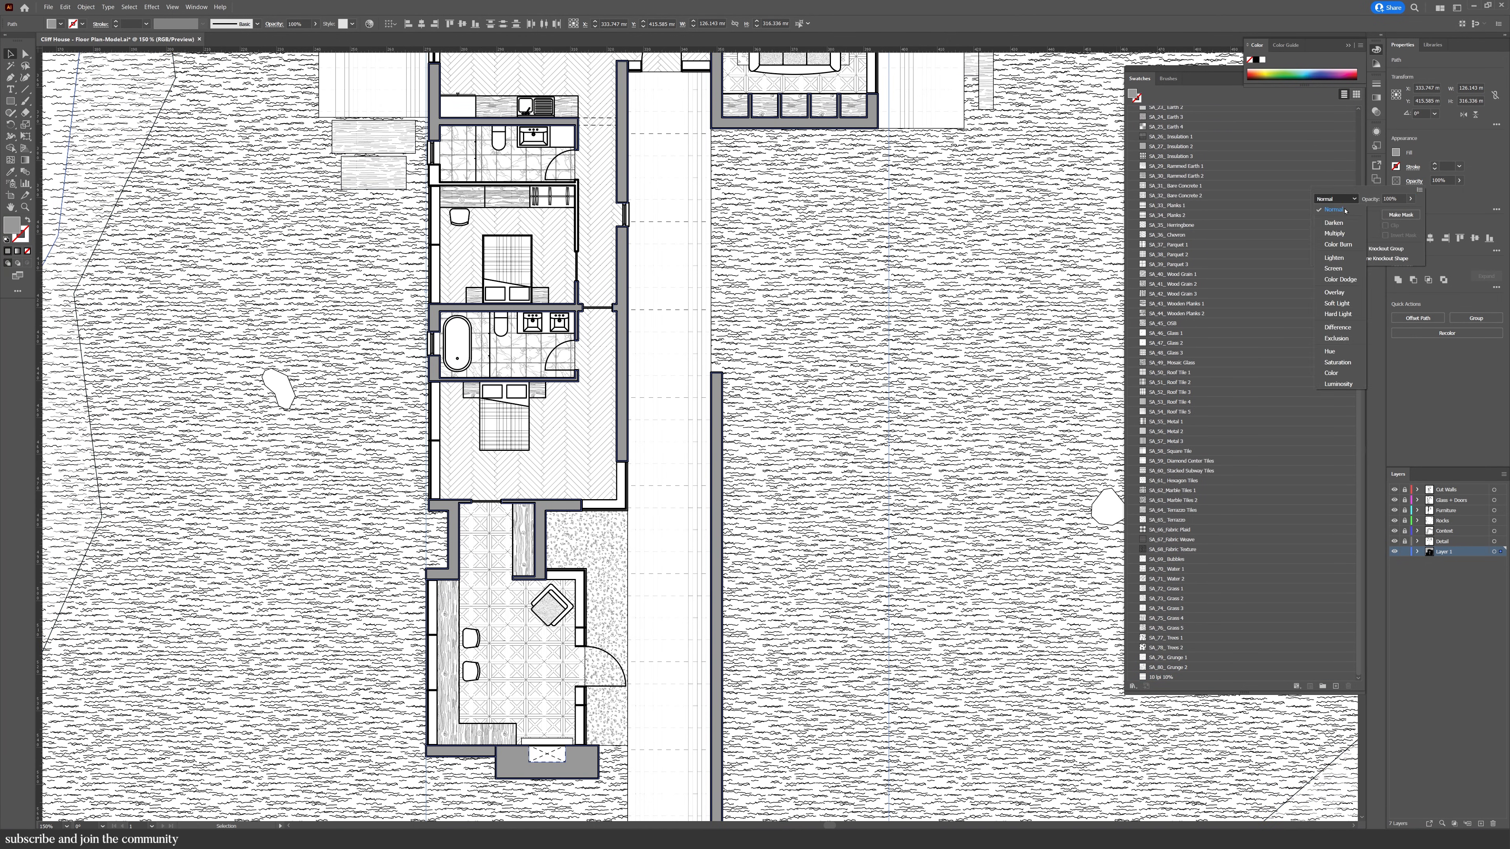
click(1458, 180)
drag(1462, 193, 1436, 197)
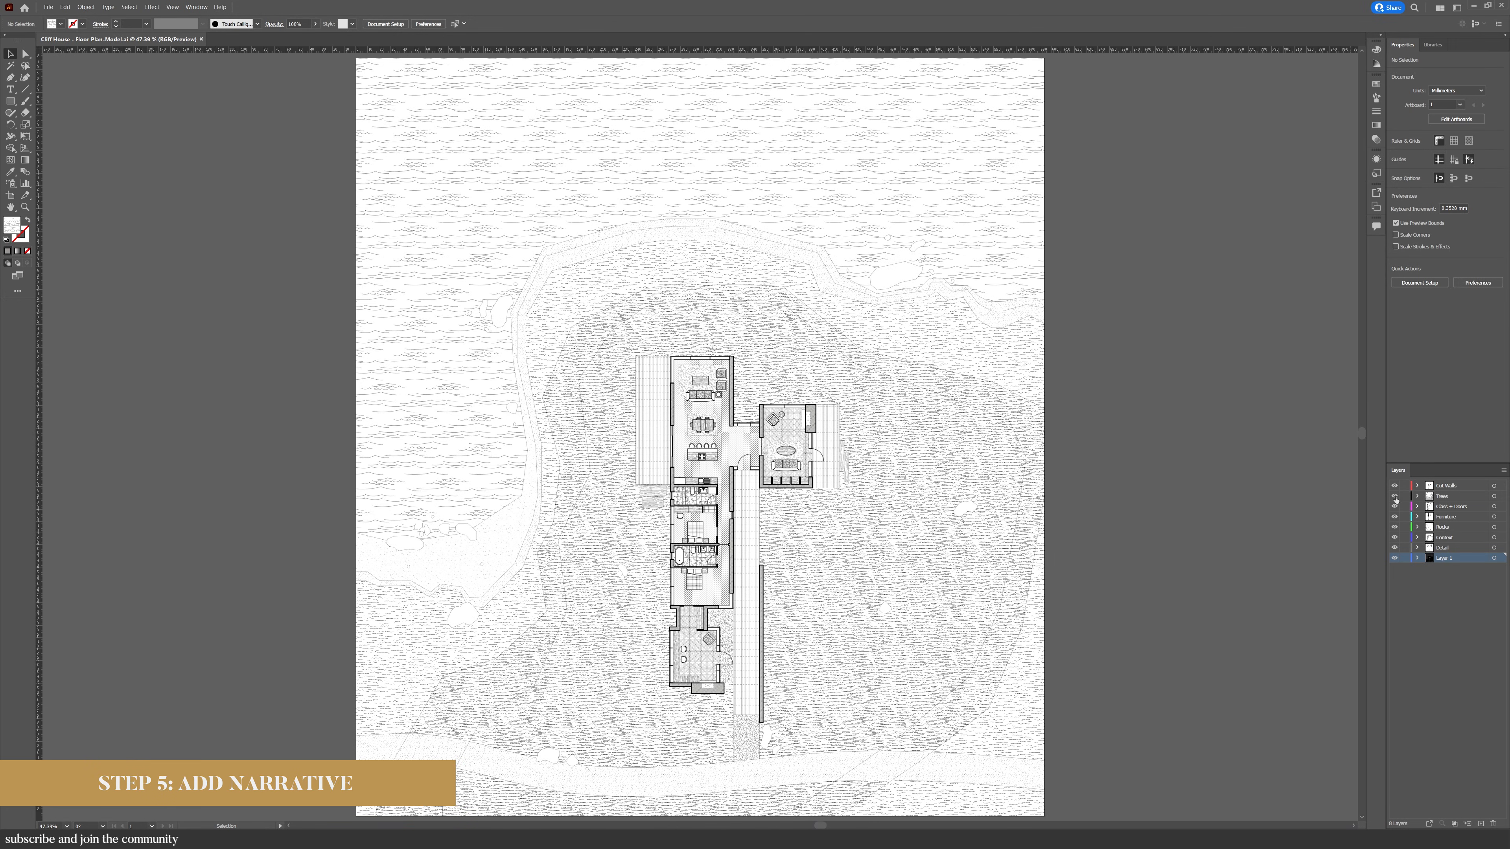
Show the Trees layer over the plan
click(1395, 497)
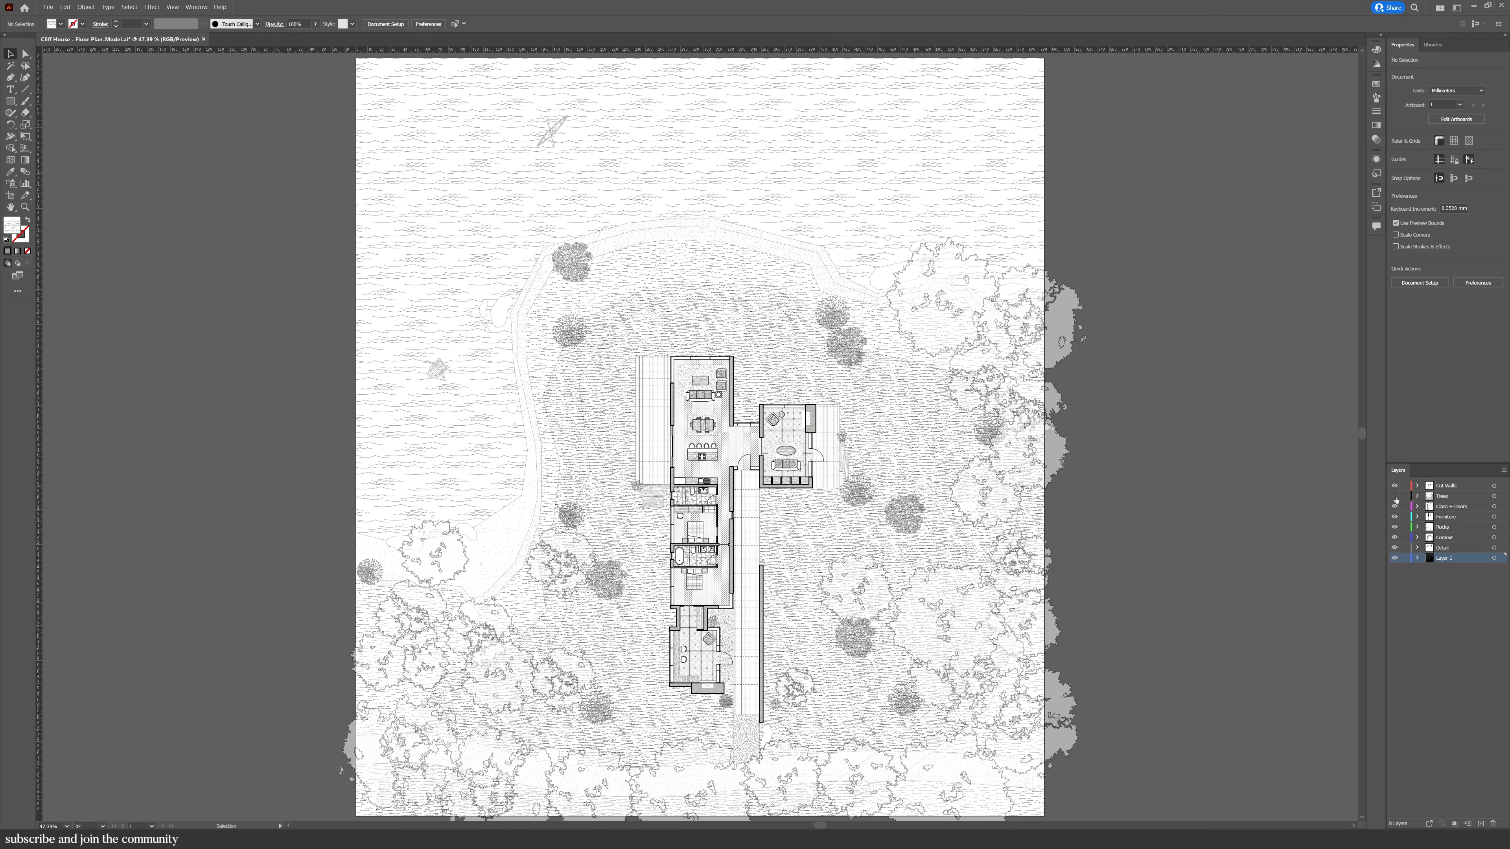
click(1394, 496)
click(1394, 496)
Select everything on Layer 1, set its opacity to 30% and clear the selection
key(ctrl+a)
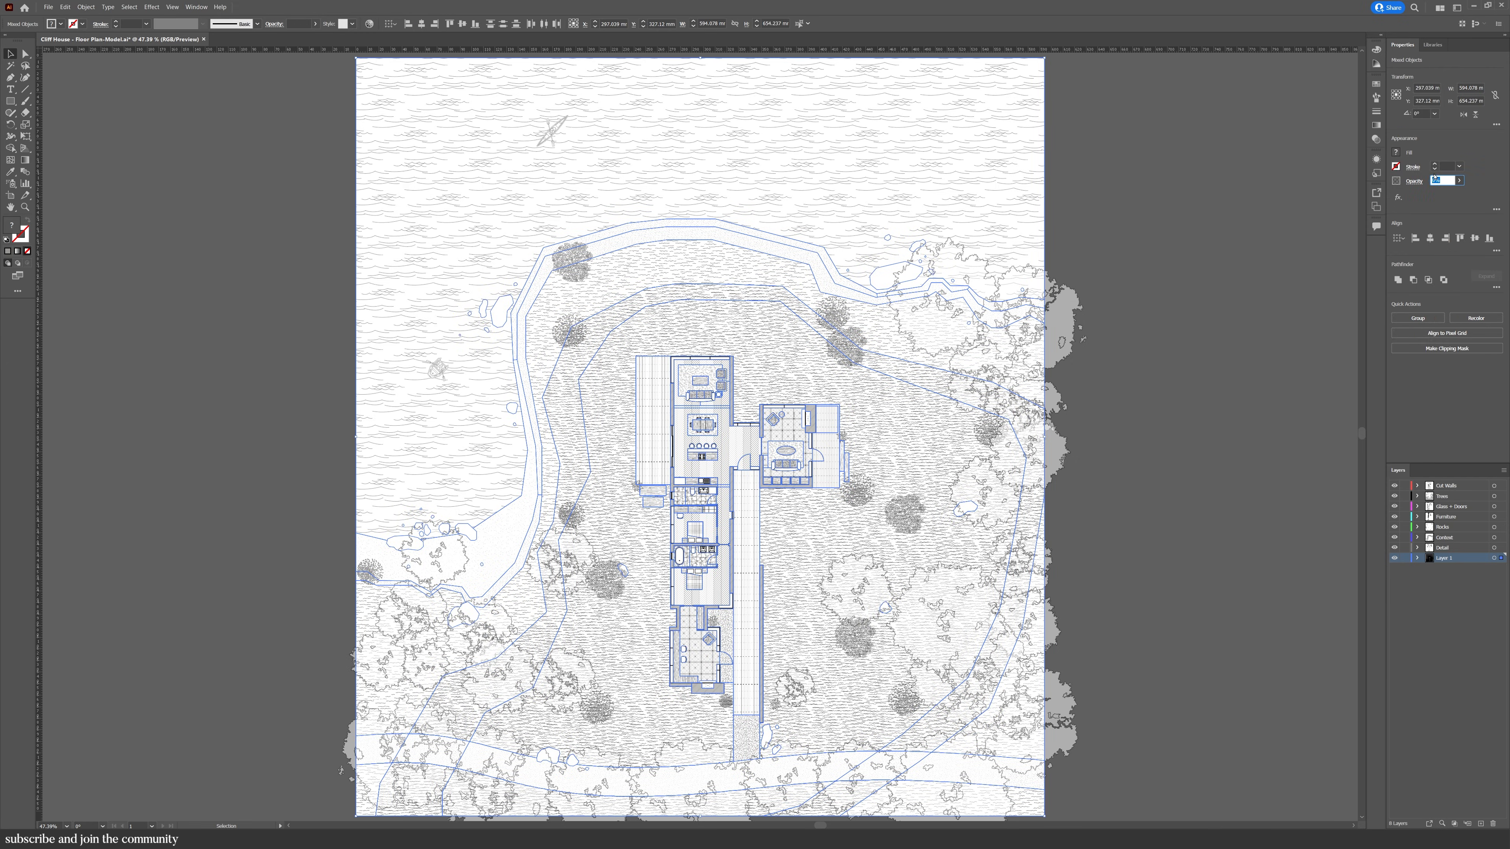
text(30)
click(1169, 426)
click(944, 438)
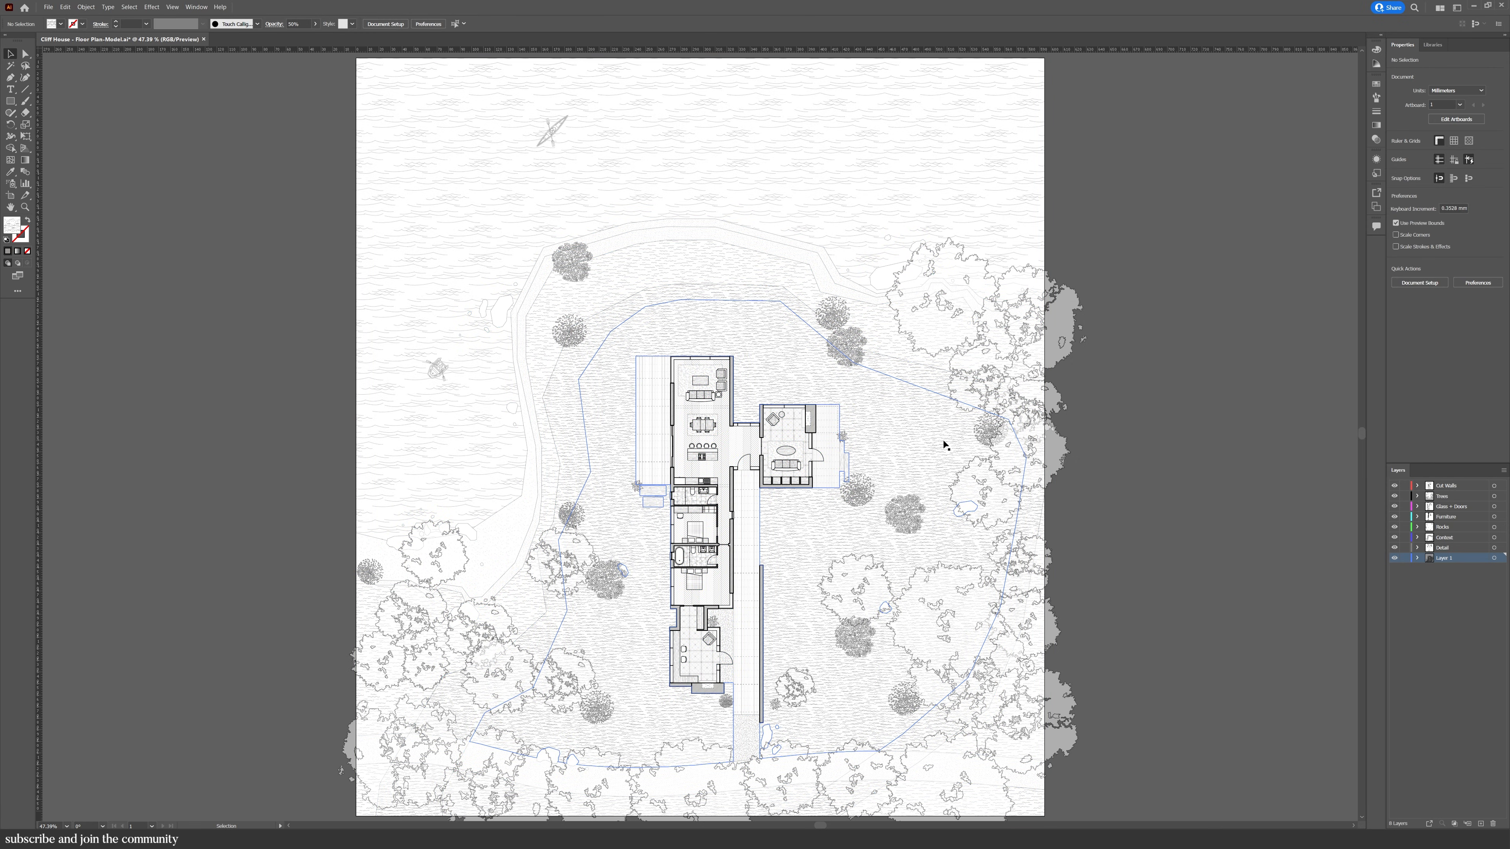
click(1262, 417)
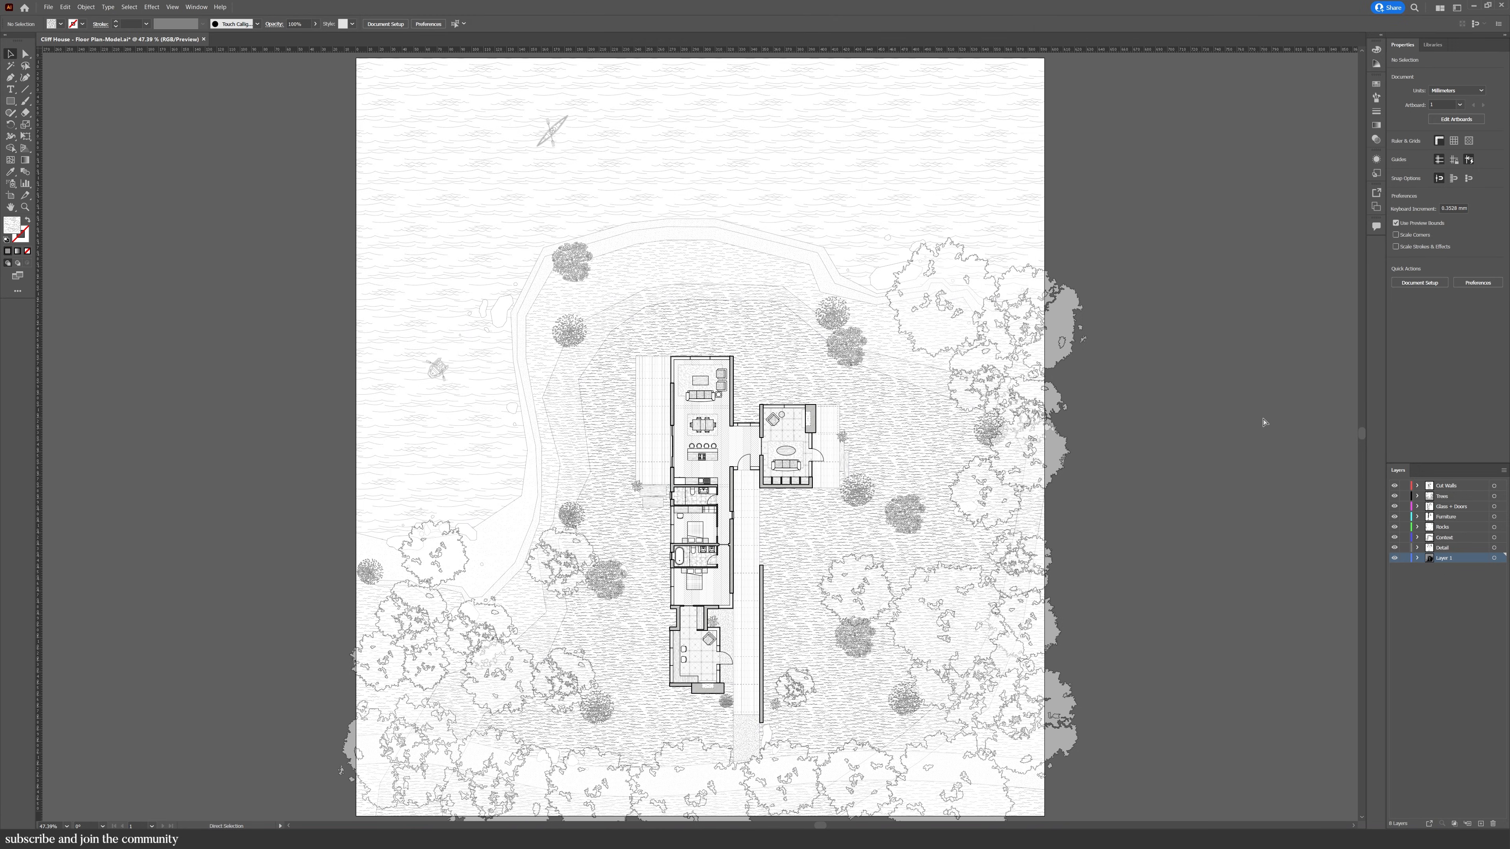